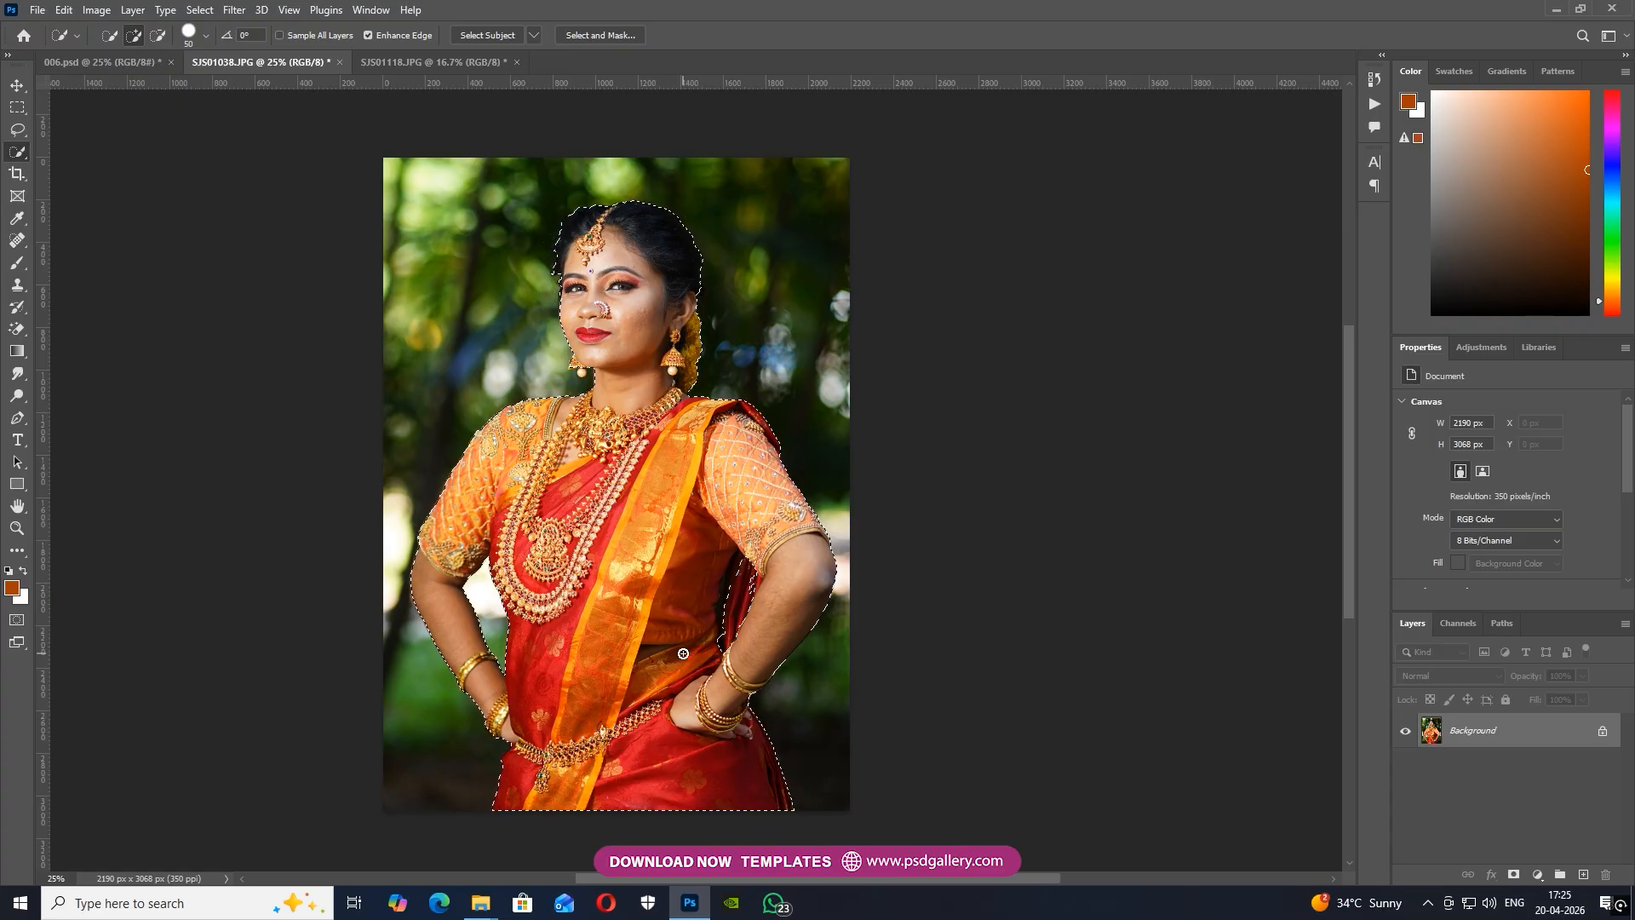
Copy the selected woman from SJS01038.JPG to a new layer and bring her into 006.psd
{"action": "key", "text": "ctrl+plus"}
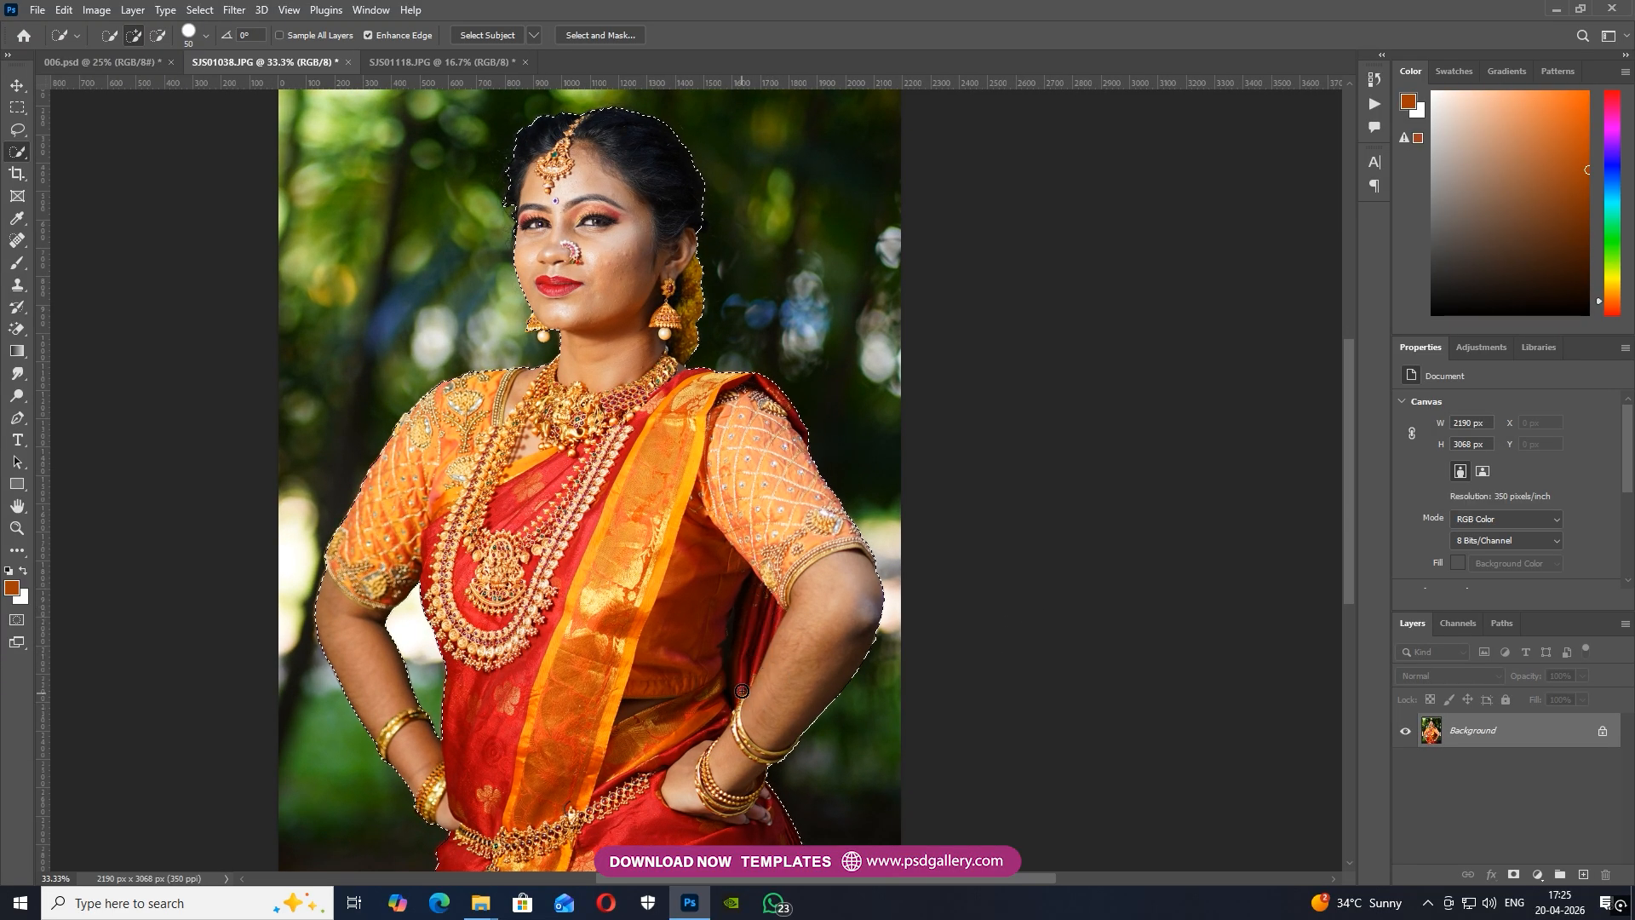
{"action": "scroll", "coordinate": [640, 677], "scroll_direction": "down", "scroll_amount": 3}
{"action": "scroll", "coordinate": [645, 579], "scroll_direction": "up", "scroll_amount": 6}
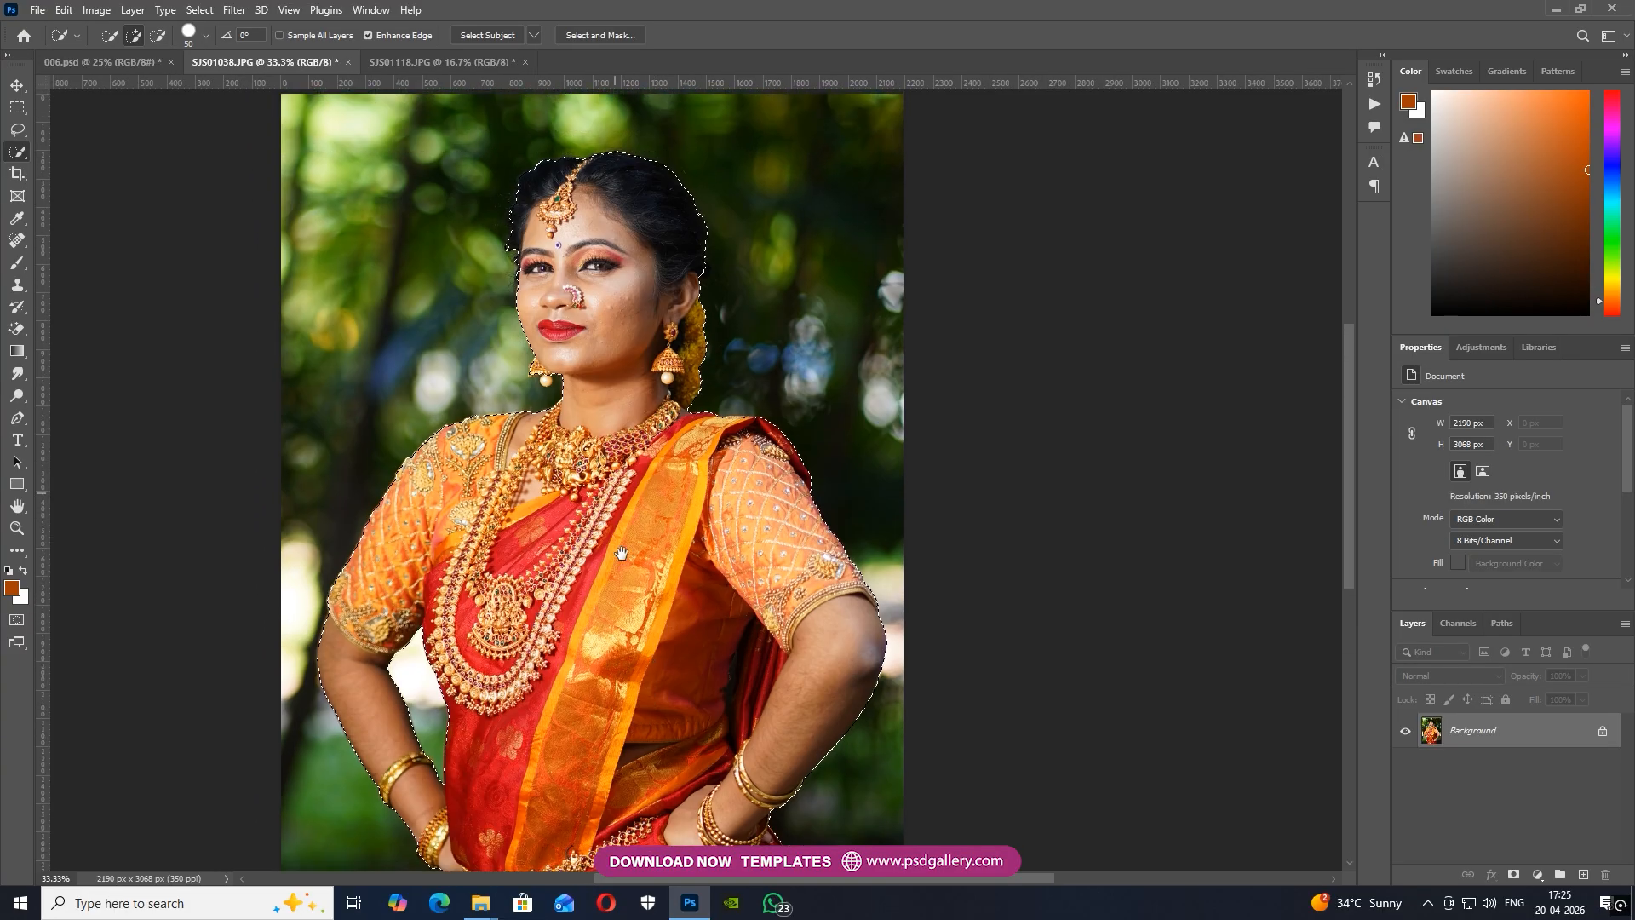
{"action": "key", "text": "ctrl+plus"}
{"action": "key", "text": "ctrl+plus"}
{"action": "scroll", "coordinate": [511, 520], "scroll_direction": "up", "scroll_amount": 1}
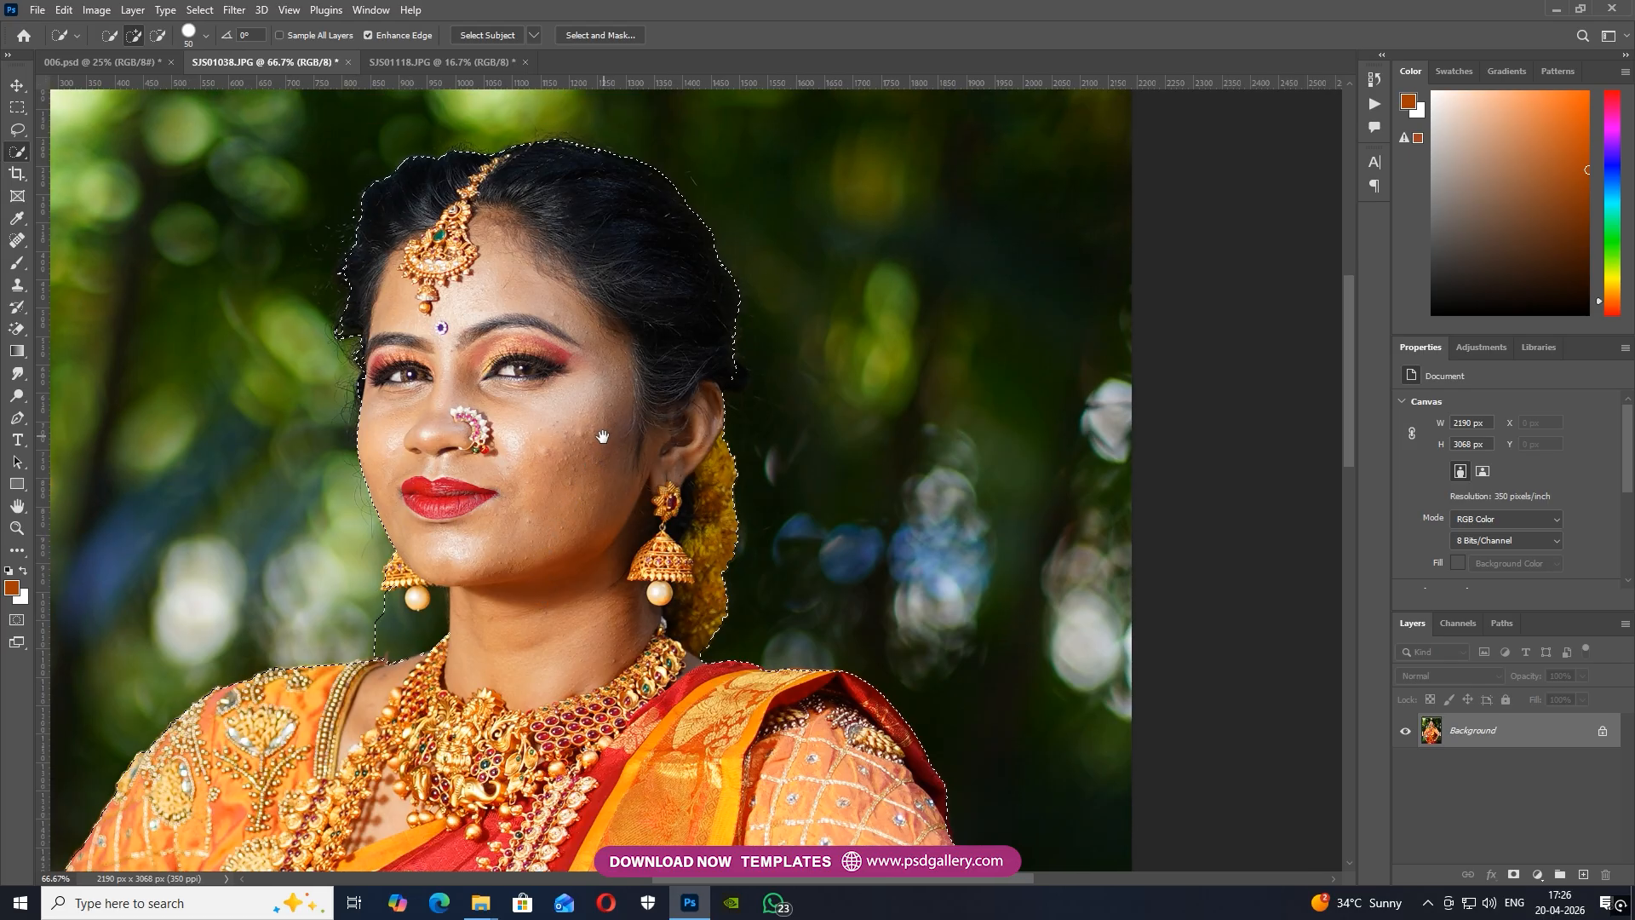
{"action": "left_click_drag", "start_coordinate": [603, 436], "coordinate": [611, 142]}
{"action": "key", "text": "ctrl+minus"}
{"action": "left_click_drag", "start_coordinate": [622, 322], "coordinate": [105, 67]}
{"action": "key", "text": "ctrl+j"}
{"action": "key", "text": "v"}
Scale the woman to about 2287 × 3287 px and position her over the lotus background, against the canvas's lower edge
{"action": "left_click_drag", "start_coordinate": [570, 497], "coordinate": [600, 544]}
{"action": "key", "text": "ctrl+minus"}
{"action": "key", "text": "ctrl+t"}
{"action": "left_click_drag", "start_coordinate": [756, 330], "coordinate": [820, 295]}
{"action": "key", "text": "Return"}
{"action": "left_click_drag", "start_coordinate": [644, 480], "coordinate": [809, 391]}
Clone dark hair over the faded hair edge beside her forehead with the Clone Stamp at brush size 70
{"action": "key", "text": "ctrl+plus"}
{"action": "key", "text": "ctrl+plus"}
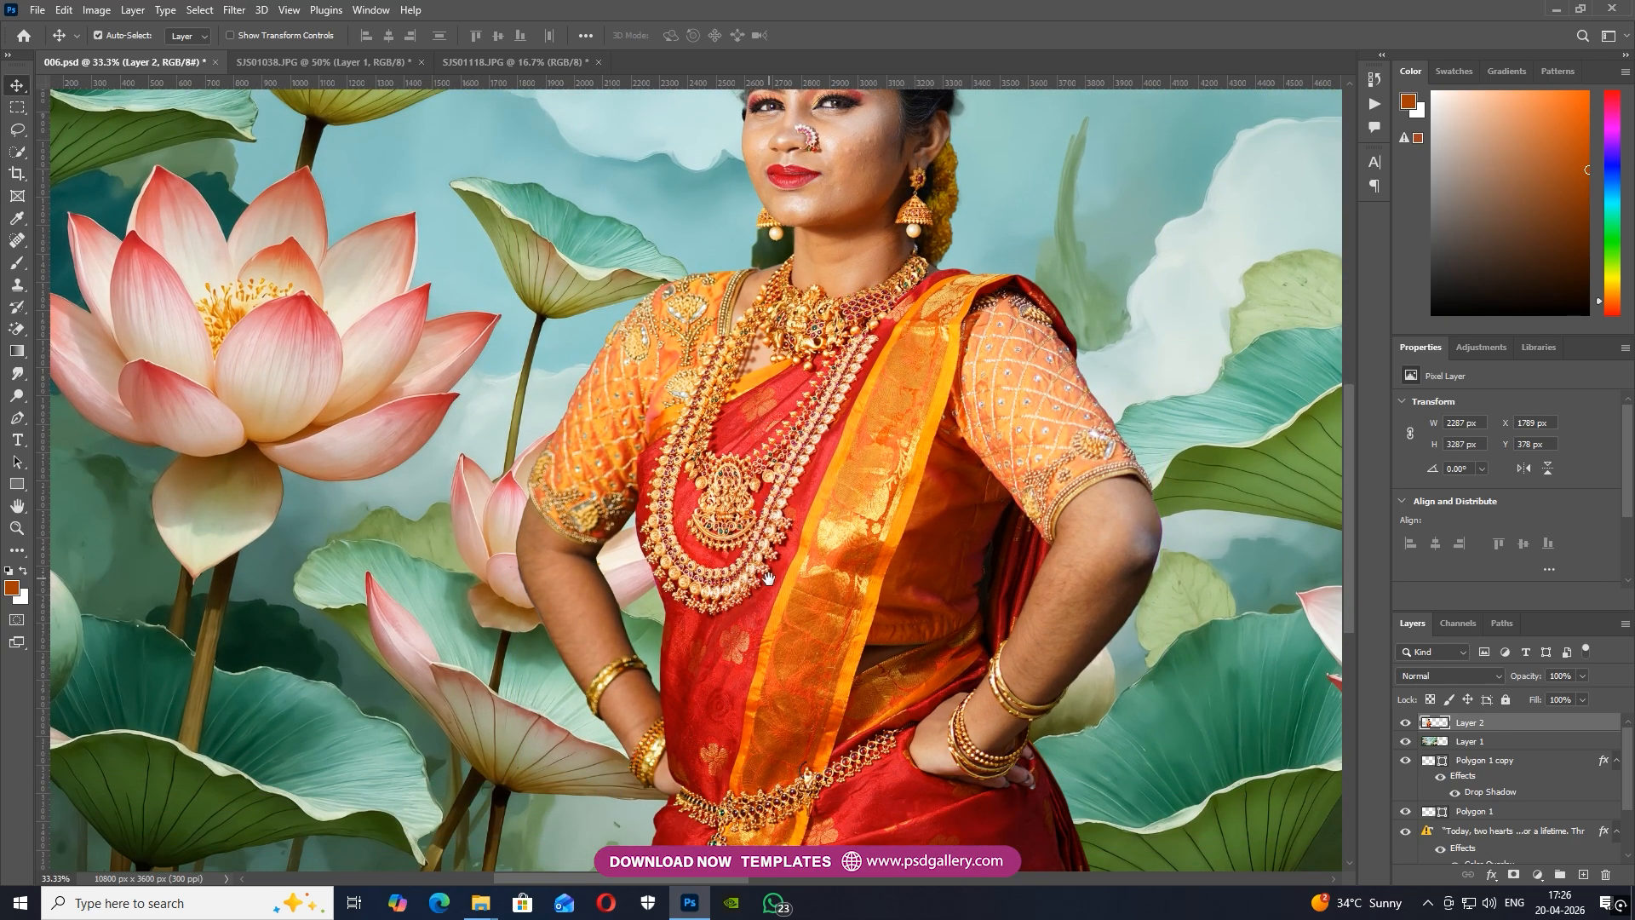
{"action": "left_click_drag", "start_coordinate": [767, 577], "coordinate": [769, 480]}
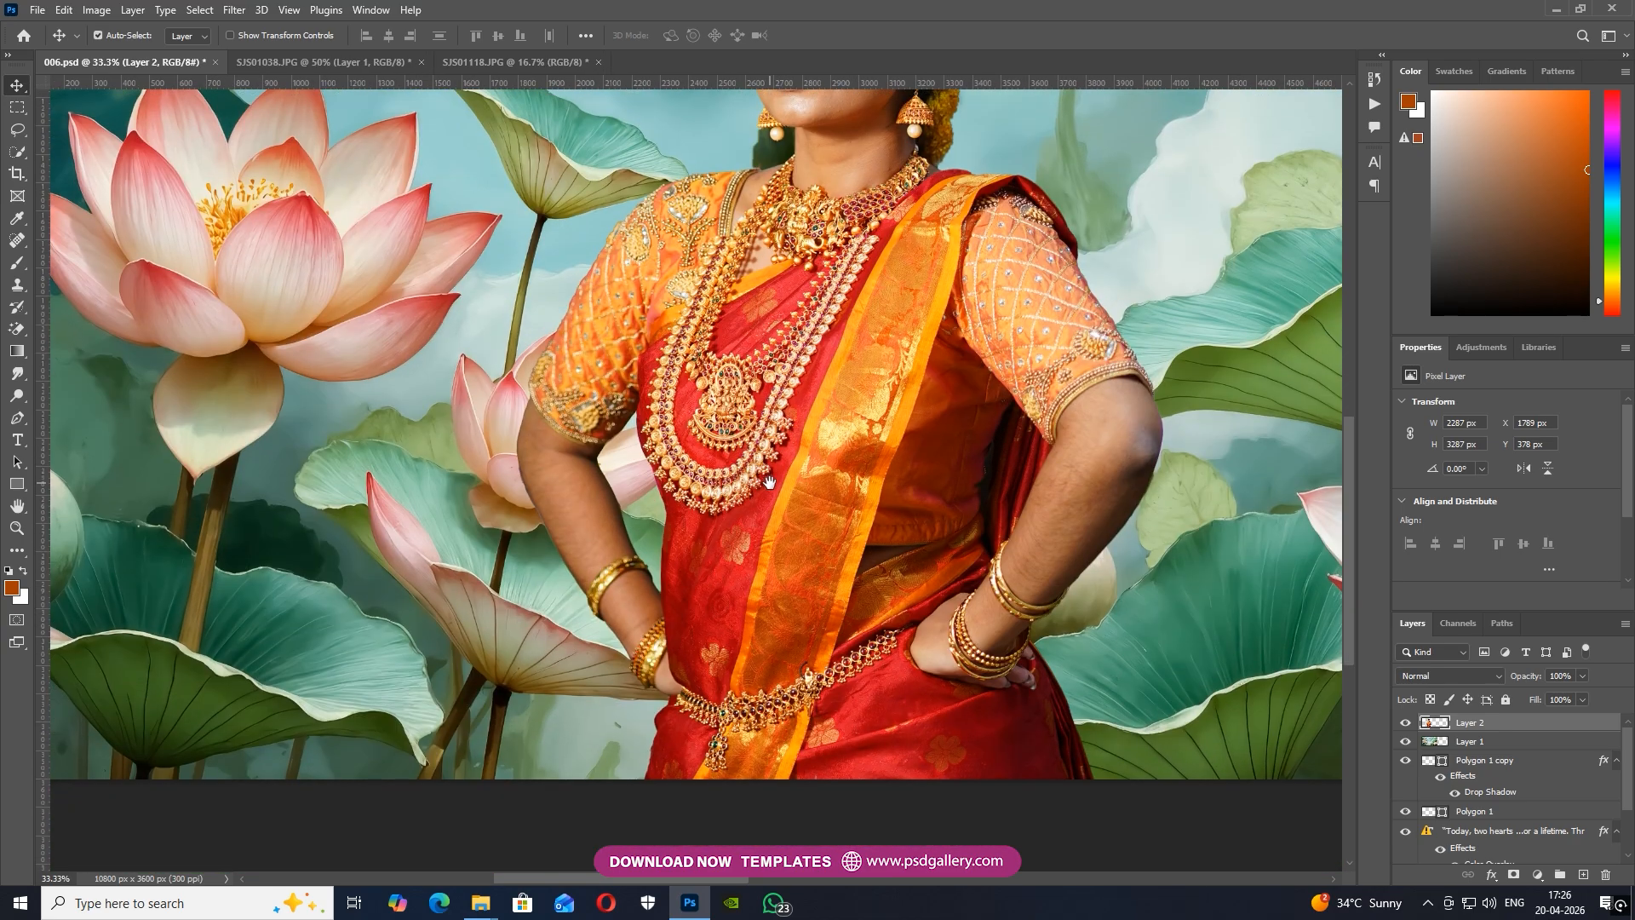
{"action": "left_click_drag", "start_coordinate": [809, 178], "coordinate": [746, 545]}
{"action": "key", "text": "ctrl+plus"}
{"action": "key", "text": "ctrl+plus"}
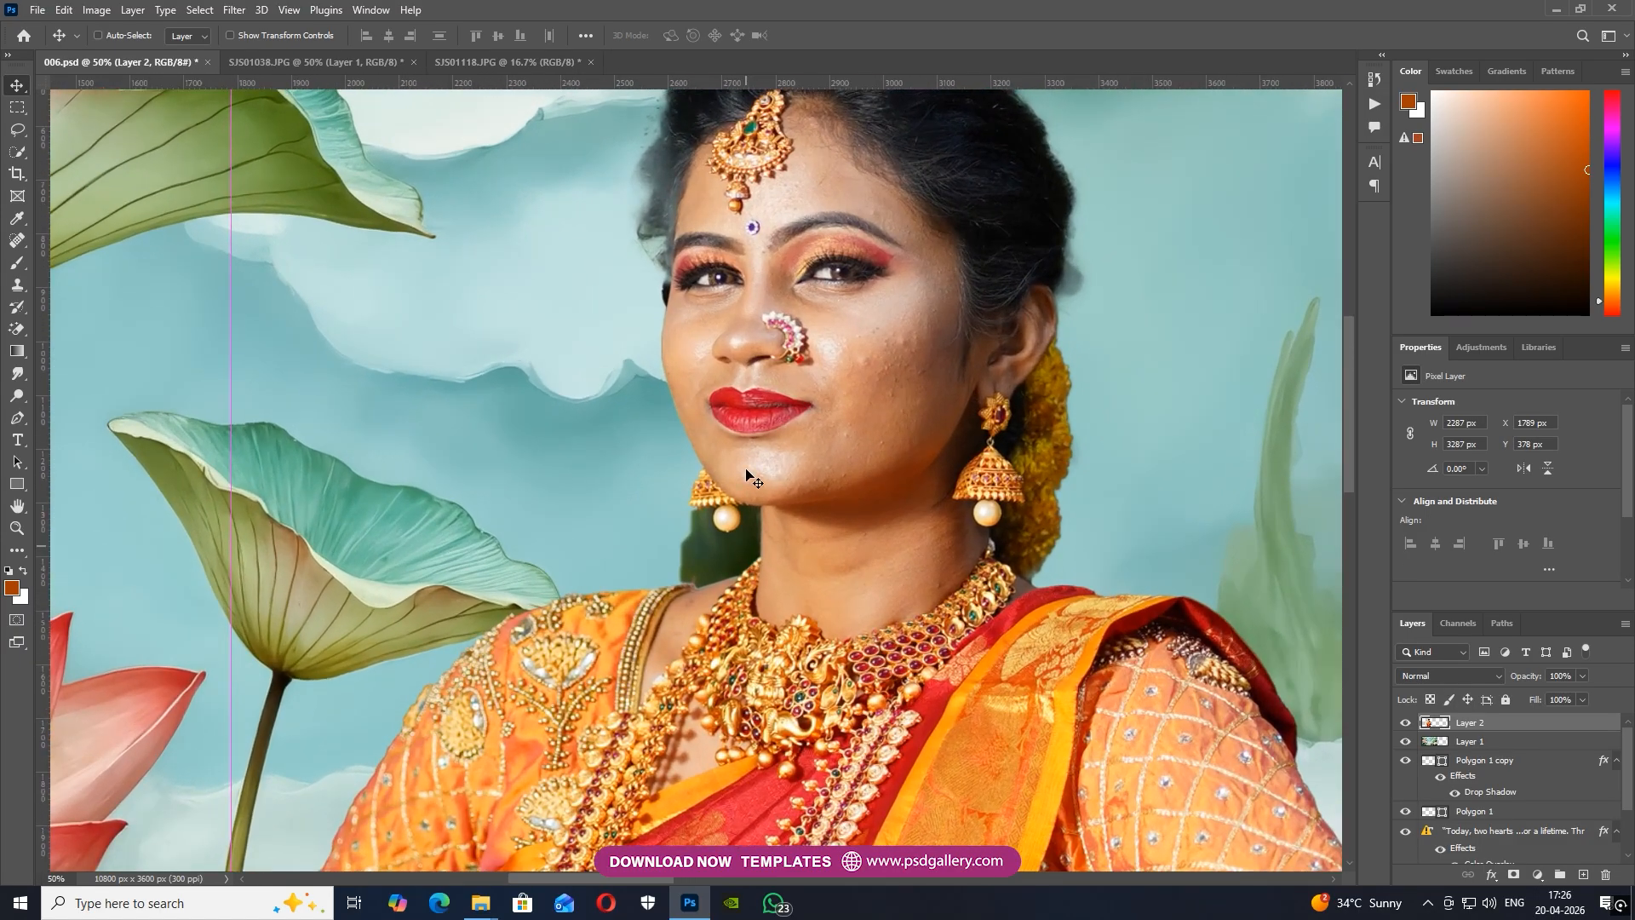
{"action": "left_click_drag", "start_coordinate": [741, 460], "coordinate": [720, 700]}
{"action": "key", "text": "ctrl+plus"}
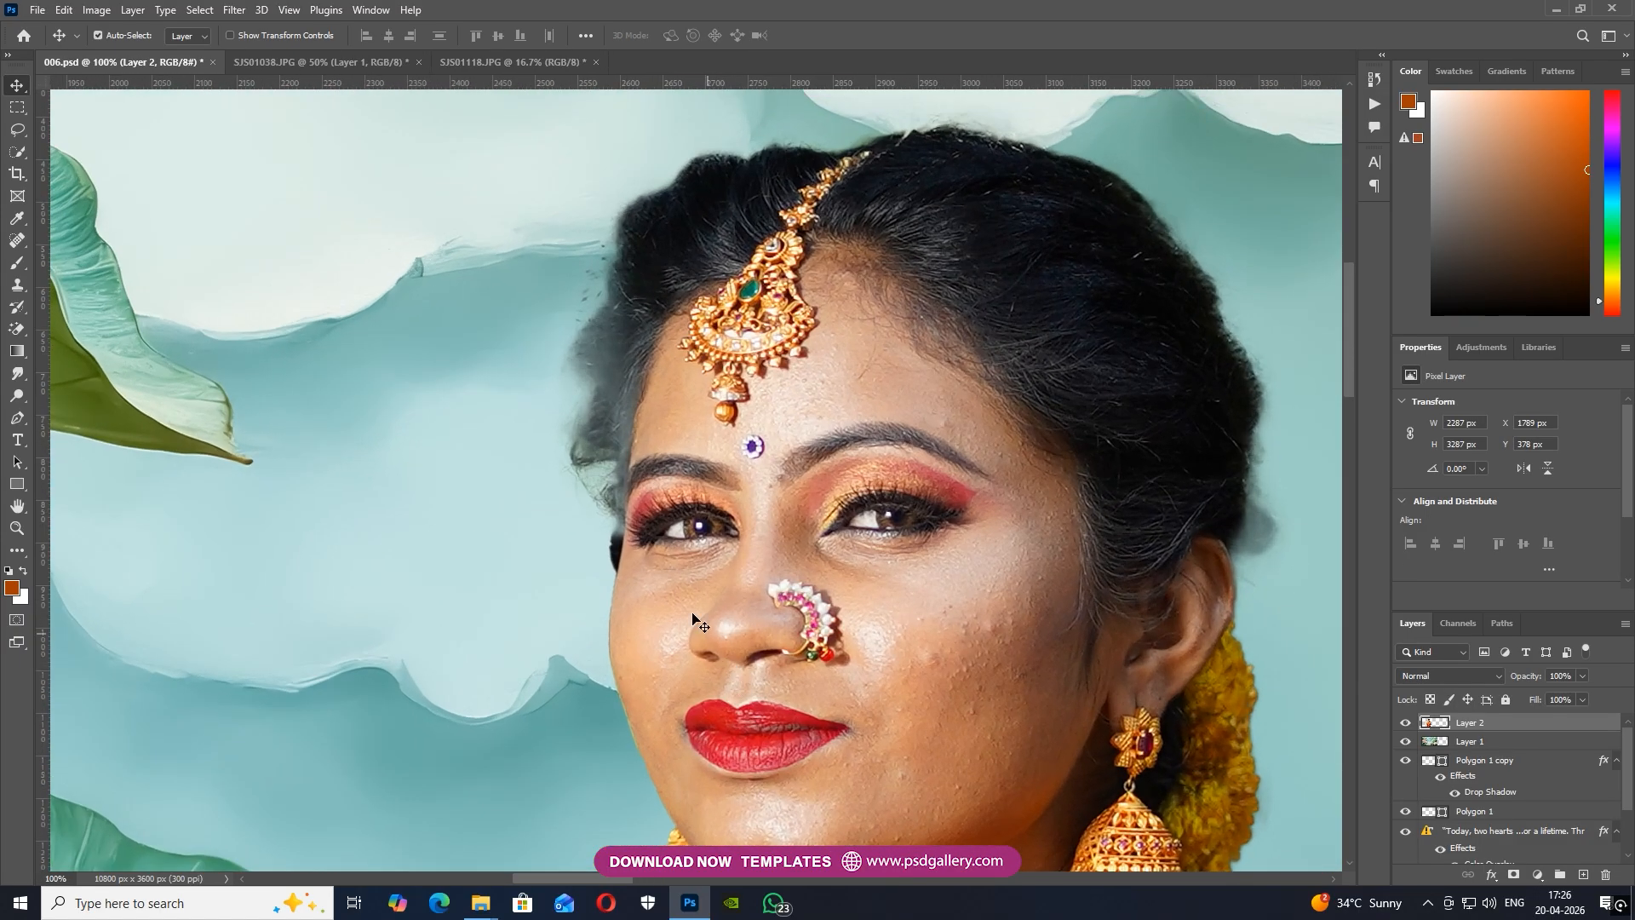
{"action": "key", "text": "s"}
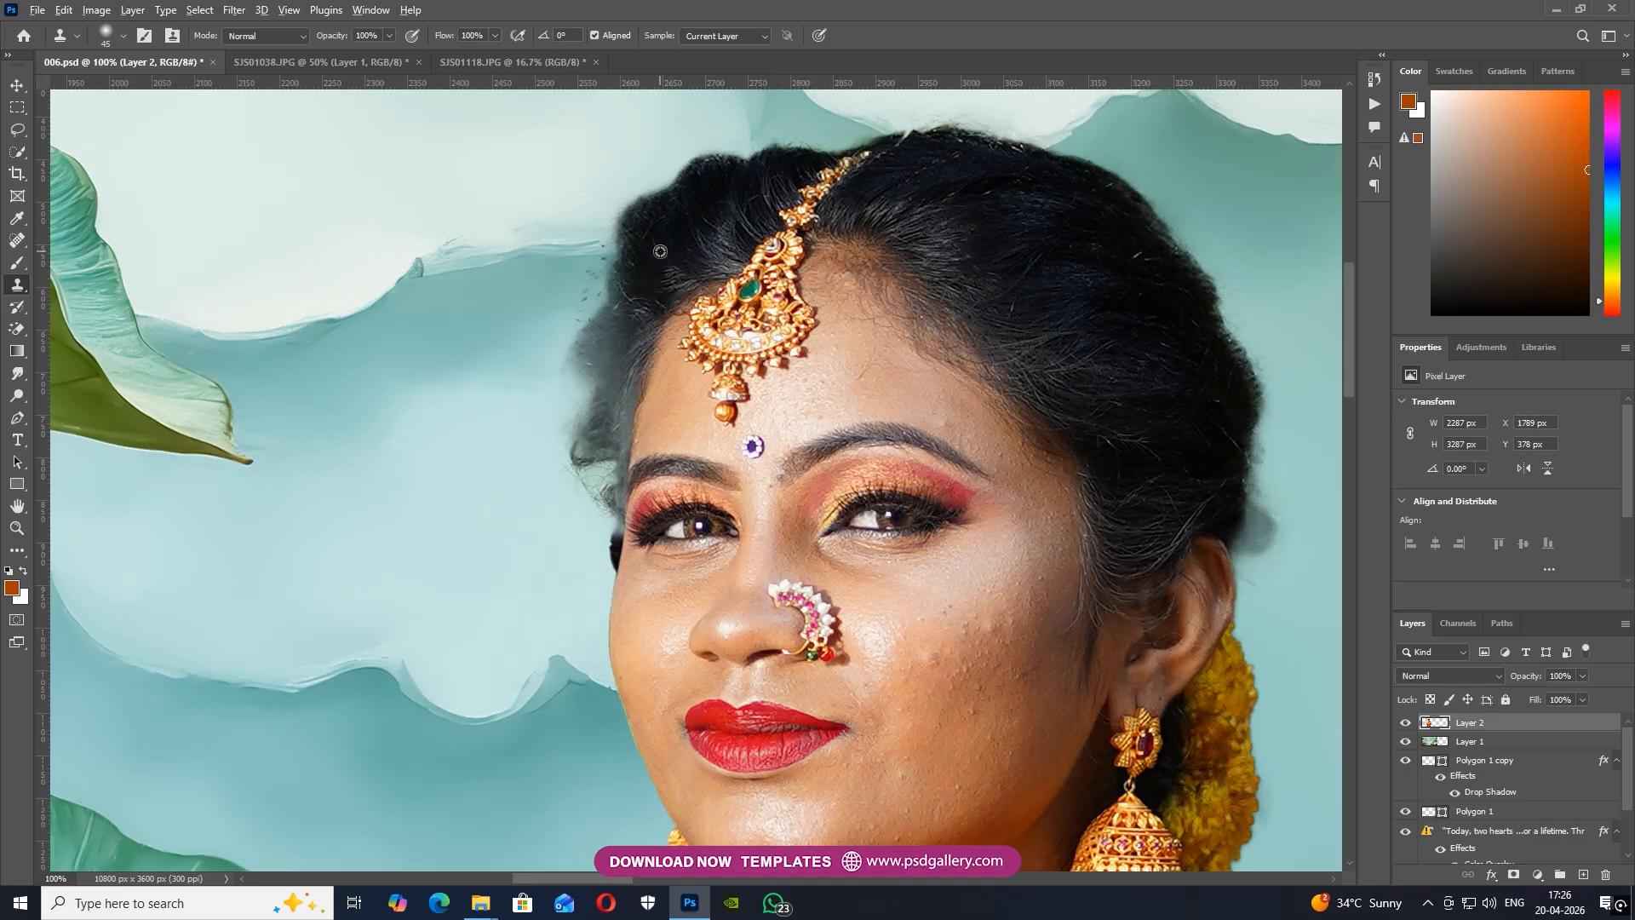
{"action": "key", "text": "bracketright"}
{"action": "key", "text": "bracketright"}
{"action": "key", "text": "bracketright"}
{"action": "mouse_move", "coordinate": [609, 325]}
{"action": "left_mouse_down"}
{"action": "mouse_move", "coordinate": [596, 335]}
{"action": "mouse_move", "coordinate": [610, 398]}
{"action": "left_mouse_up"}
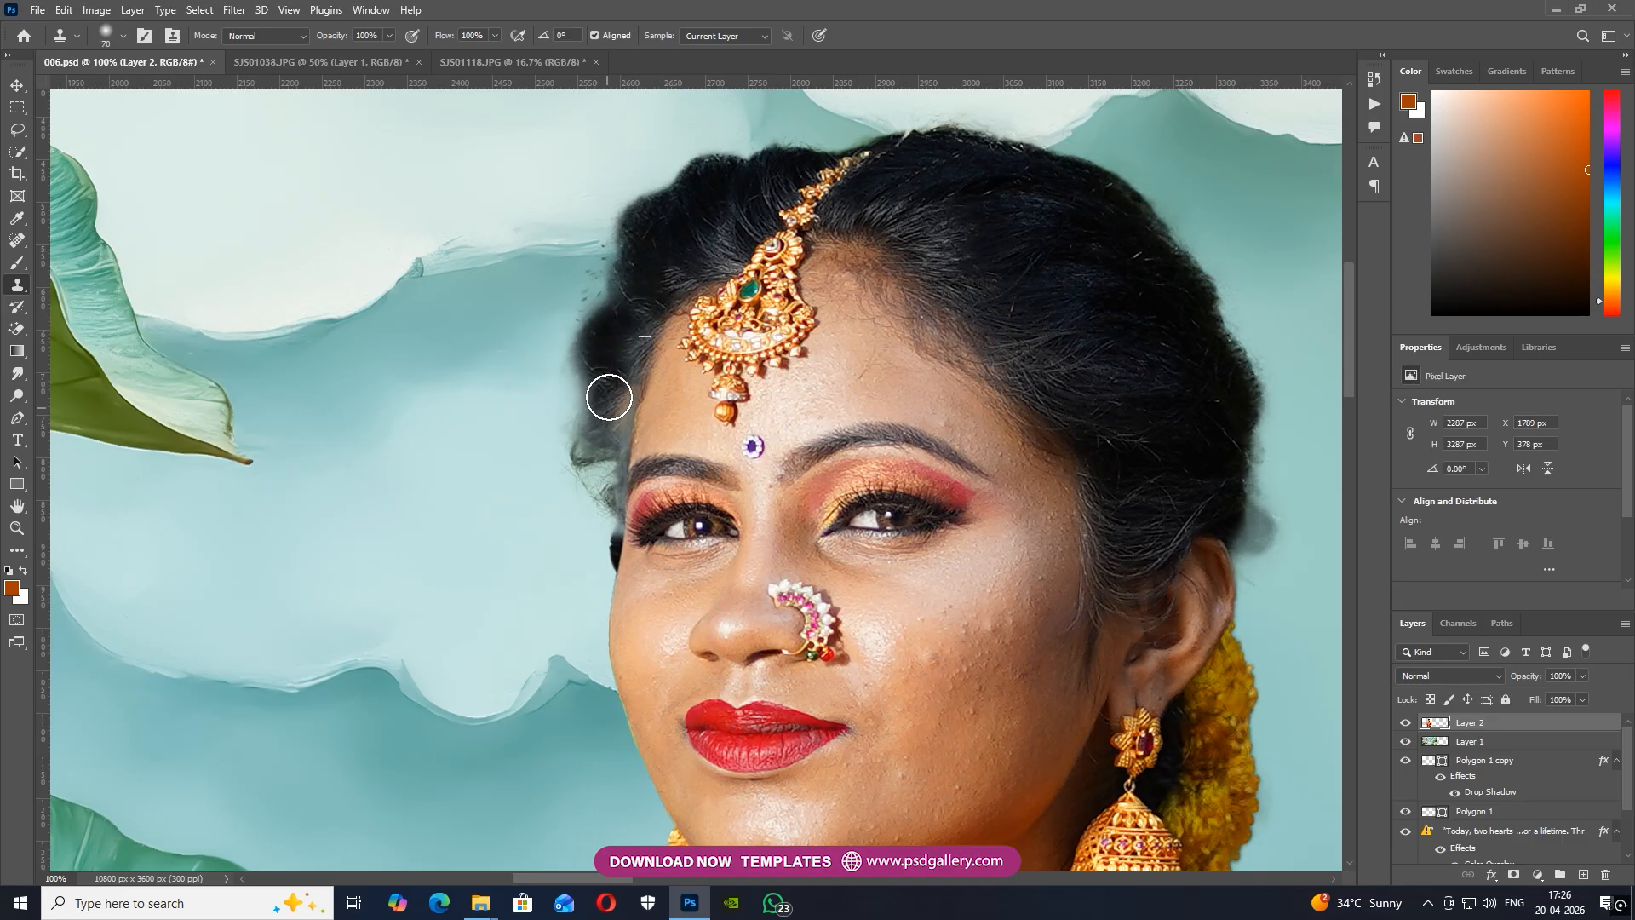
Clone more hair down towards the temple using a smaller Clone Stamp brush of size 45
{"action": "left_click", "coordinate": [659, 254], "text": "alt"}
{"action": "key", "text": "bracketleft"}
{"action": "key", "text": "bracketleft"}
{"action": "key", "text": "bracketleft"}
{"action": "left_click_drag", "start_coordinate": [619, 403], "coordinate": [617, 427]}
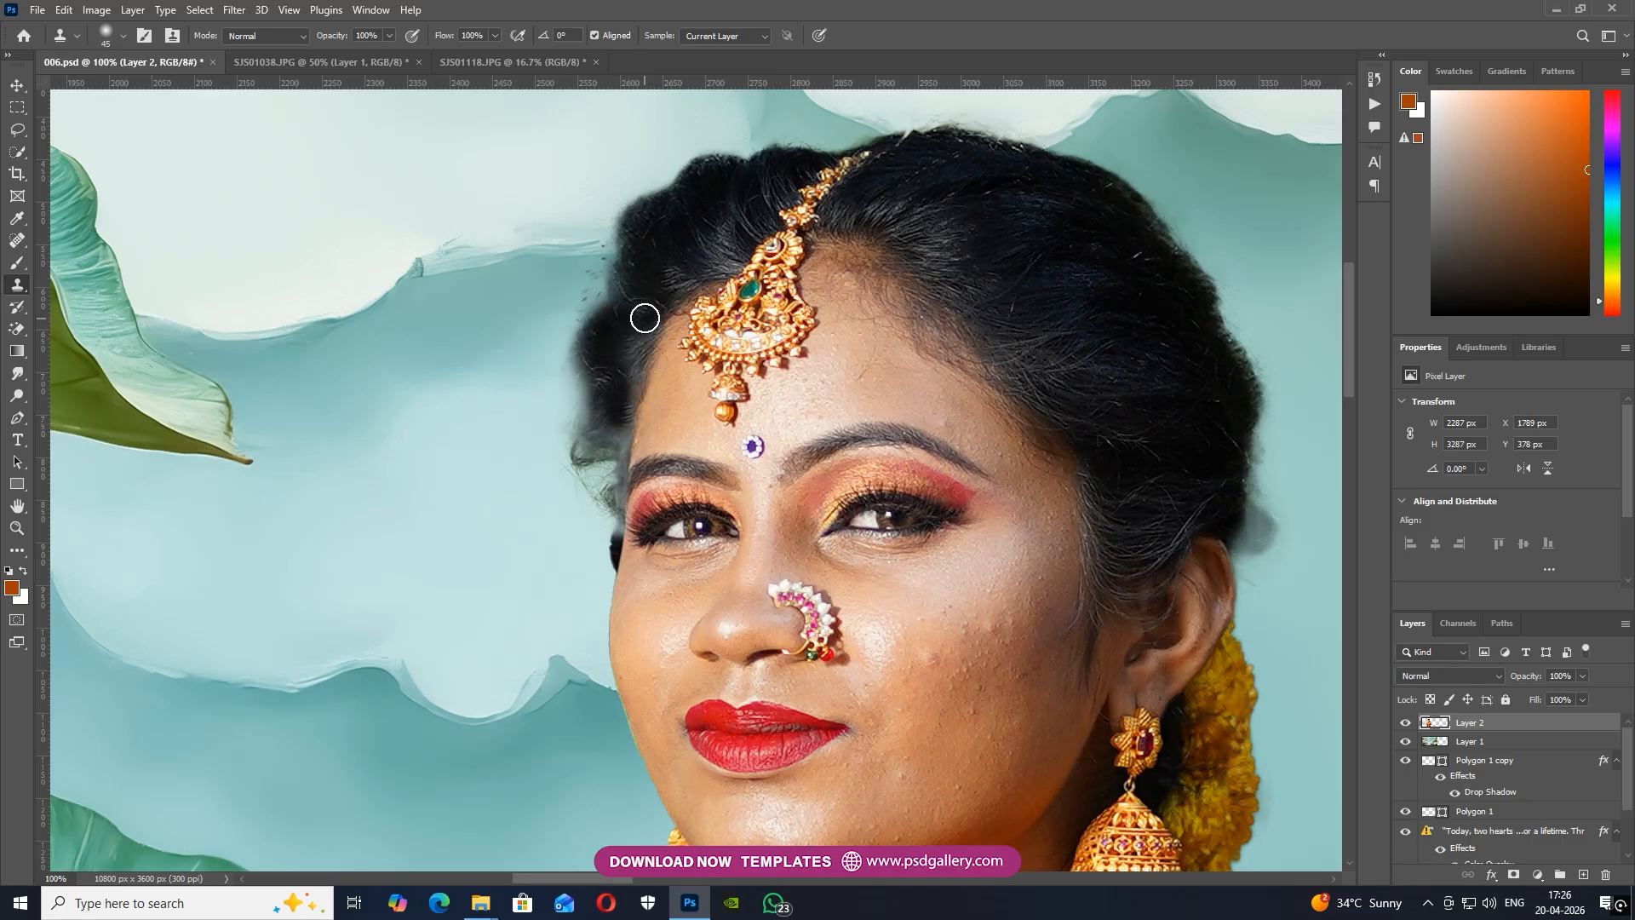
{"action": "left_click_drag", "start_coordinate": [627, 325], "coordinate": [617, 415]}
Trace the fringe along the arm's outer edge with the Pen tool, select it with a 2 px feather and delete it
{"action": "left_click_drag", "start_coordinate": [511, 674], "coordinate": [559, 241]}
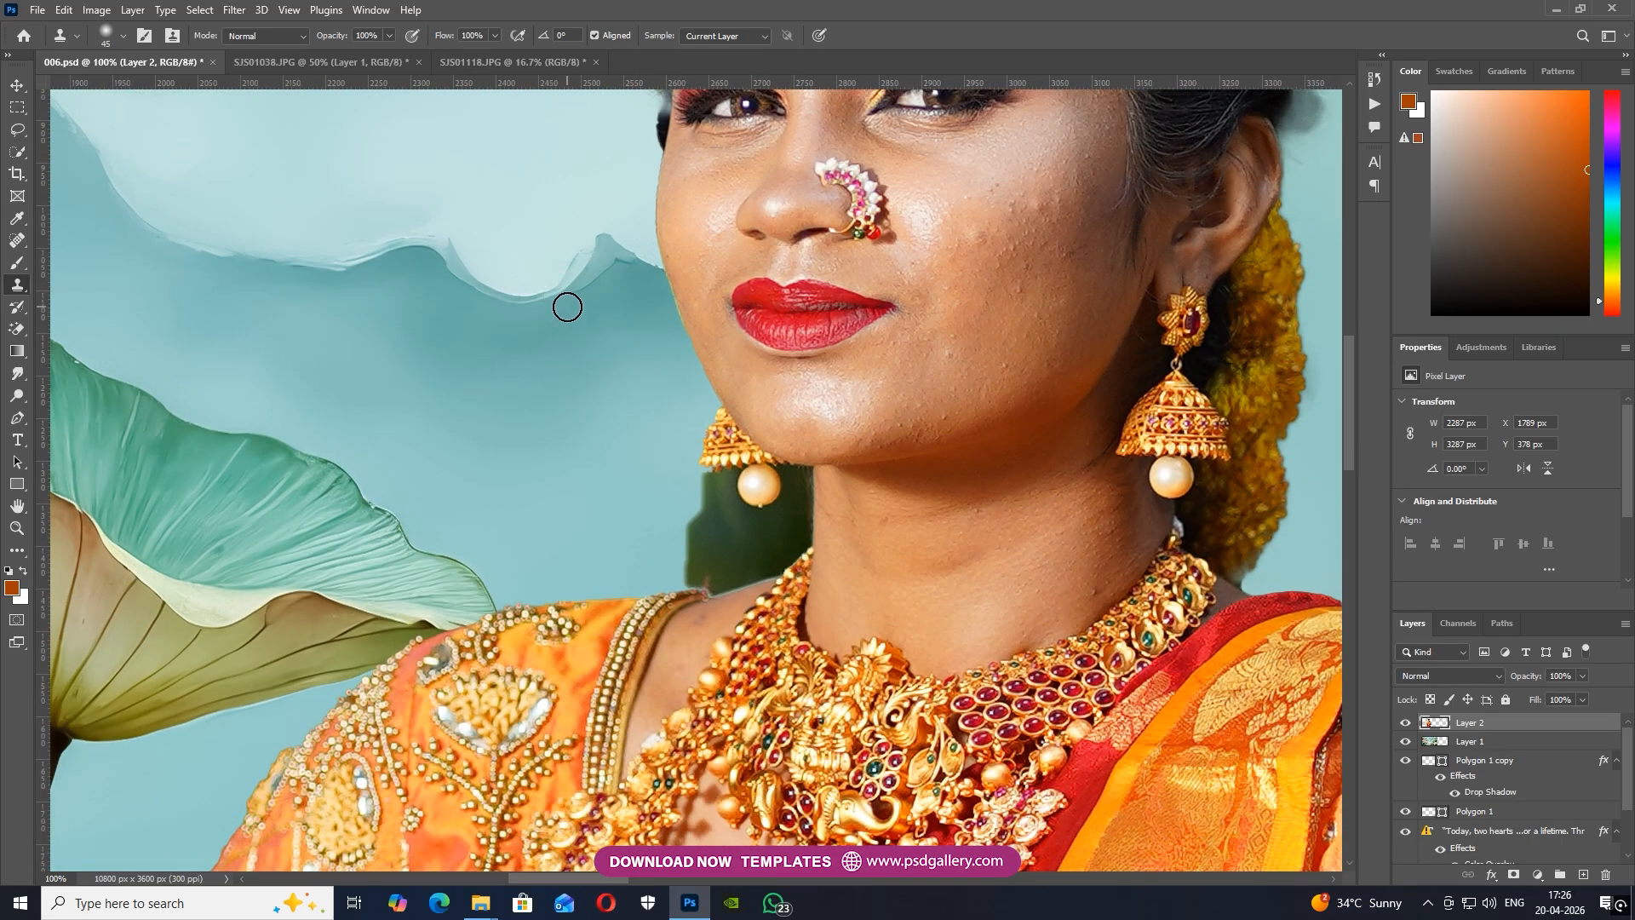
{"action": "key", "text": "p"}
{"action": "left_click_drag", "start_coordinate": [443, 749], "coordinate": [611, 275]}
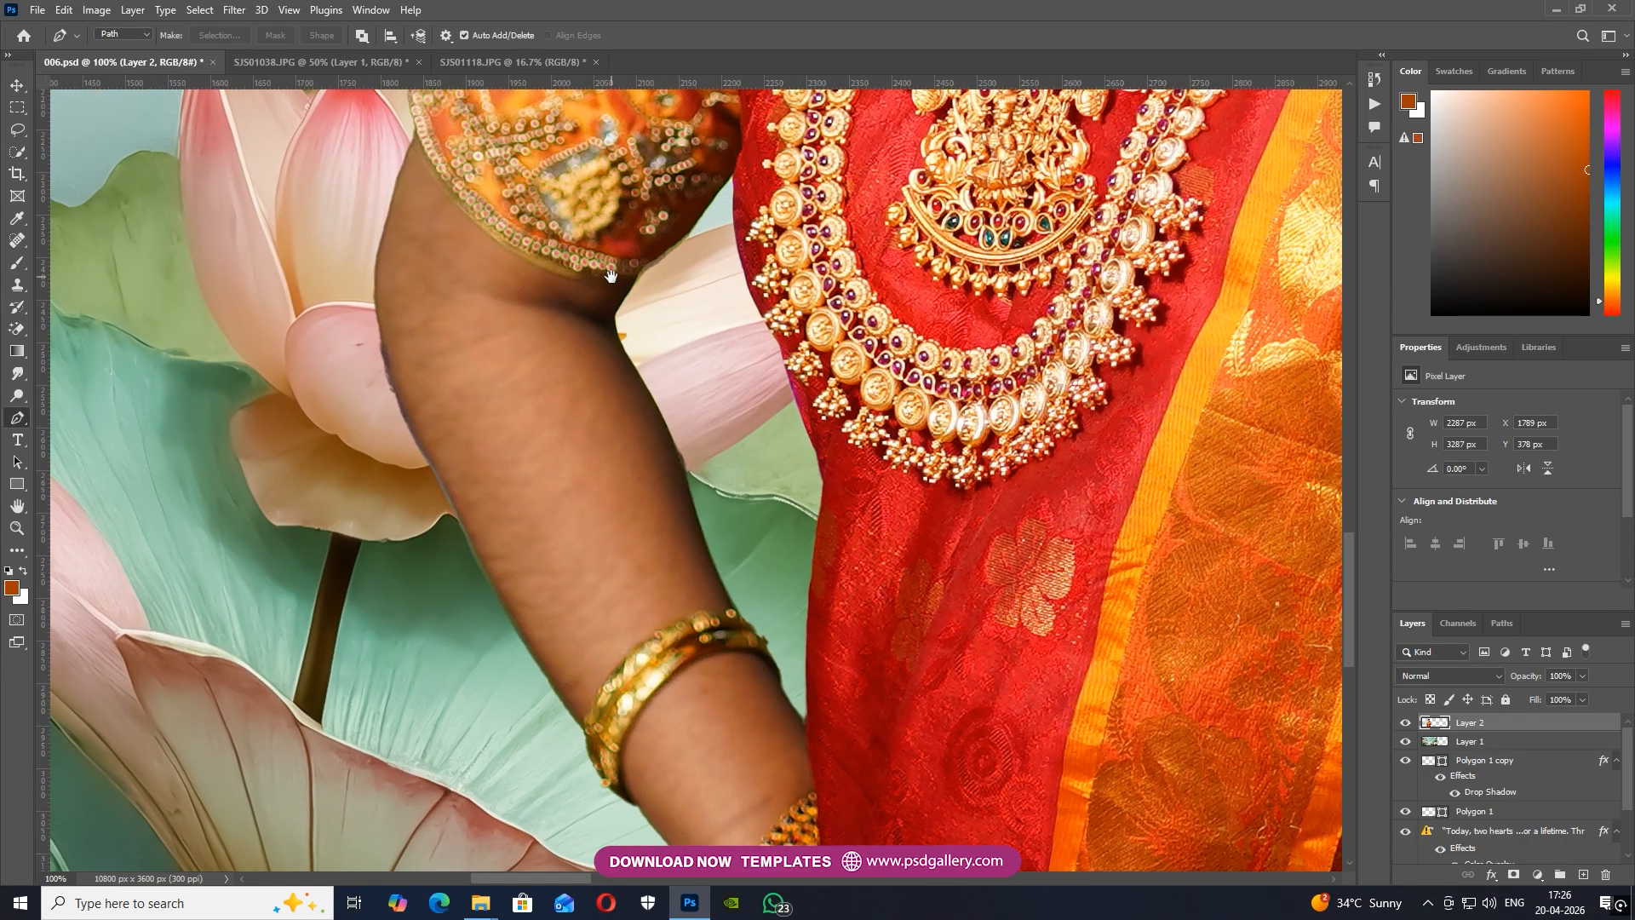
{"action": "left_click", "coordinate": [583, 730]}
{"action": "left_click_drag", "start_coordinate": [399, 362], "coordinate": [399, 363]}
{"action": "key", "text": "ctrl+z"}
{"action": "left_click_drag", "start_coordinate": [371, 270], "coordinate": [363, 223]}
{"action": "left_click", "coordinate": [213, 35]}
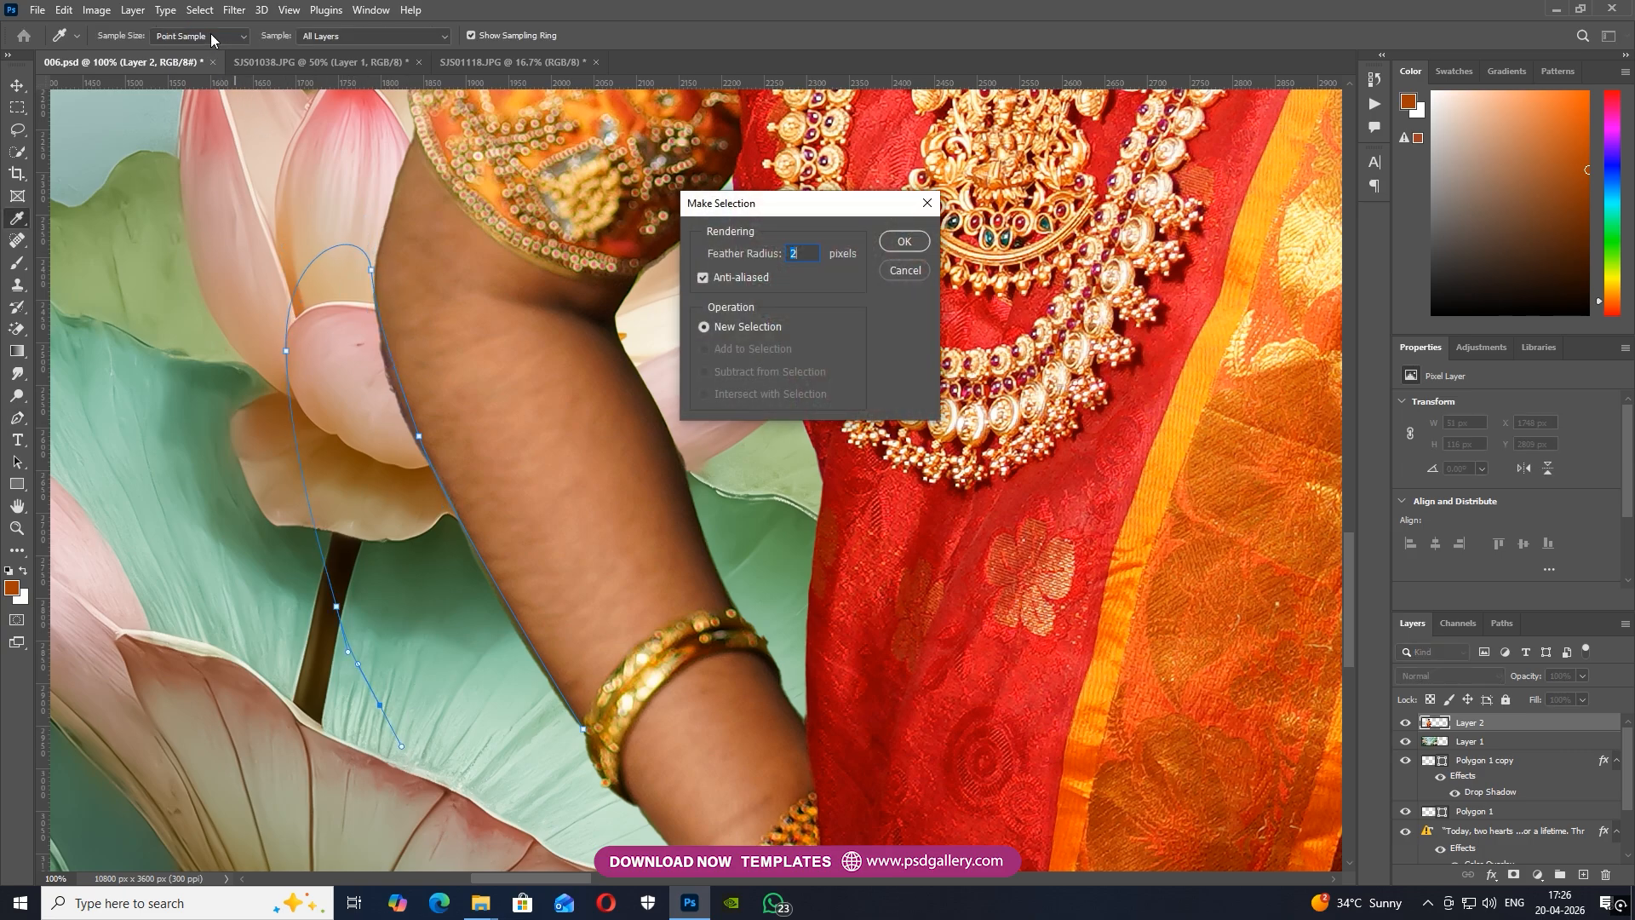
{"action": "key", "text": "Return"}
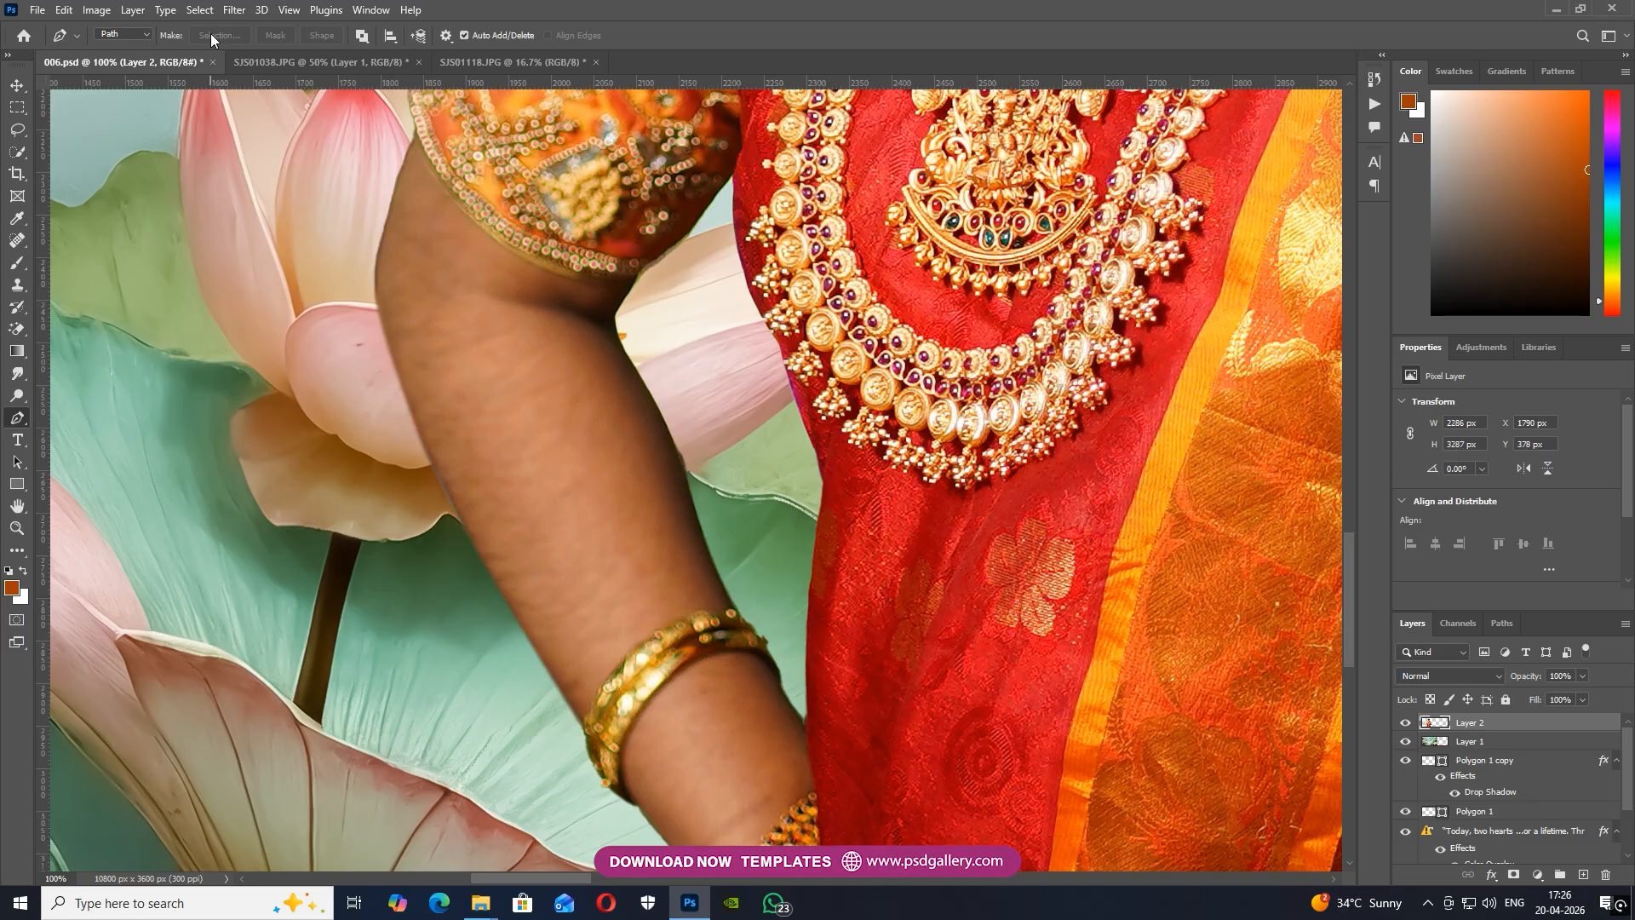
Trace the fringe along the inner edge of the same arm, select it with a 2 px feather and delete it
{"action": "key", "text": "ctrl+minus"}
{"action": "key", "text": "ctrl+minus"}
{"action": "left_click_drag", "start_coordinate": [829, 464], "coordinate": [761, 514]}
{"action": "key", "text": "ctrl+plus"}
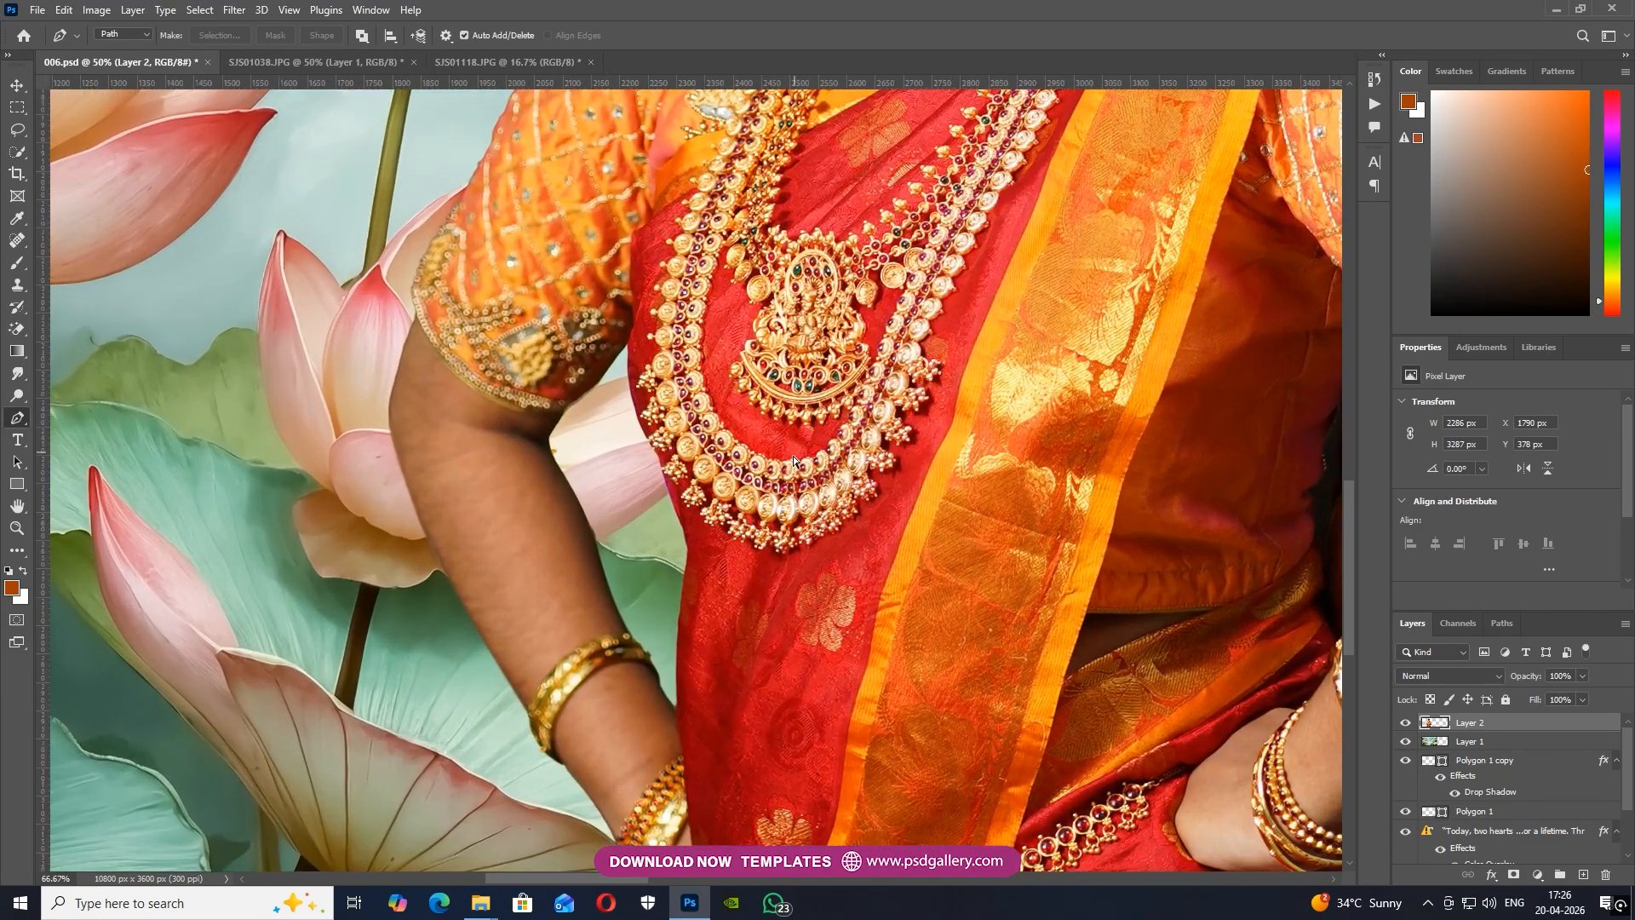
{"action": "key", "text": "ctrl+plus"}
{"action": "left_click", "coordinate": [587, 705]}
{"action": "left_click_drag", "start_coordinate": [494, 469], "coordinate": [482, 450]}
{"action": "left_click_drag", "start_coordinate": [502, 367], "coordinate": [514, 352]}
{"action": "left_click_drag", "start_coordinate": [569, 304], "coordinate": [586, 291]}
{"action": "left_click_drag", "start_coordinate": [639, 587], "coordinate": [639, 594]}
{"action": "left_click", "coordinate": [231, 32]}
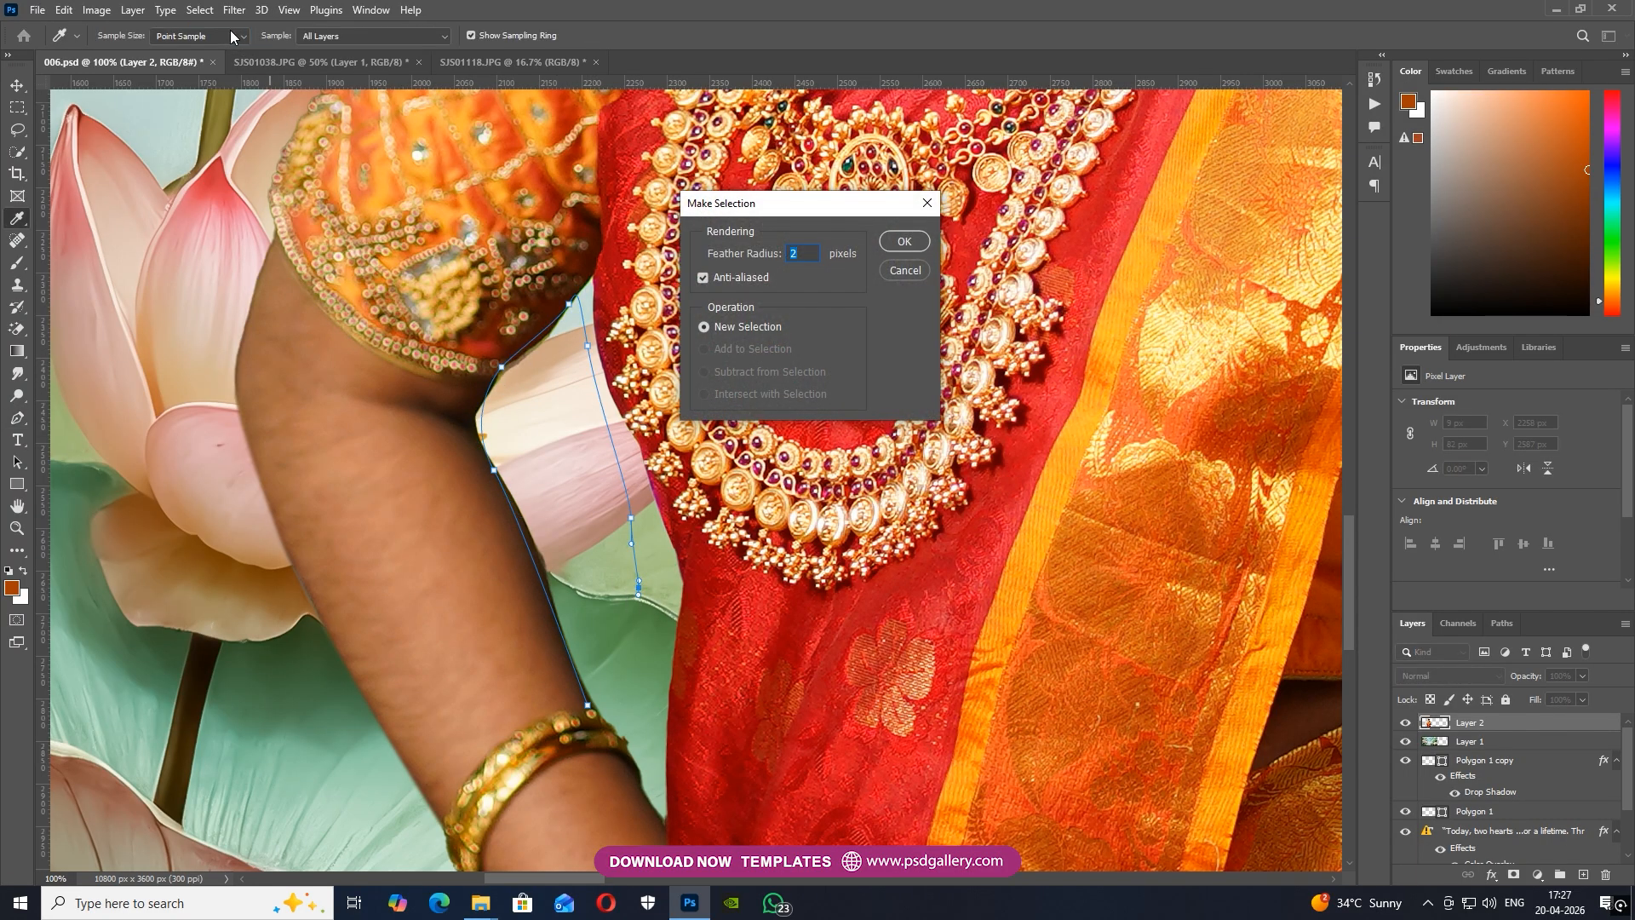
{"action": "key", "text": "Return"}
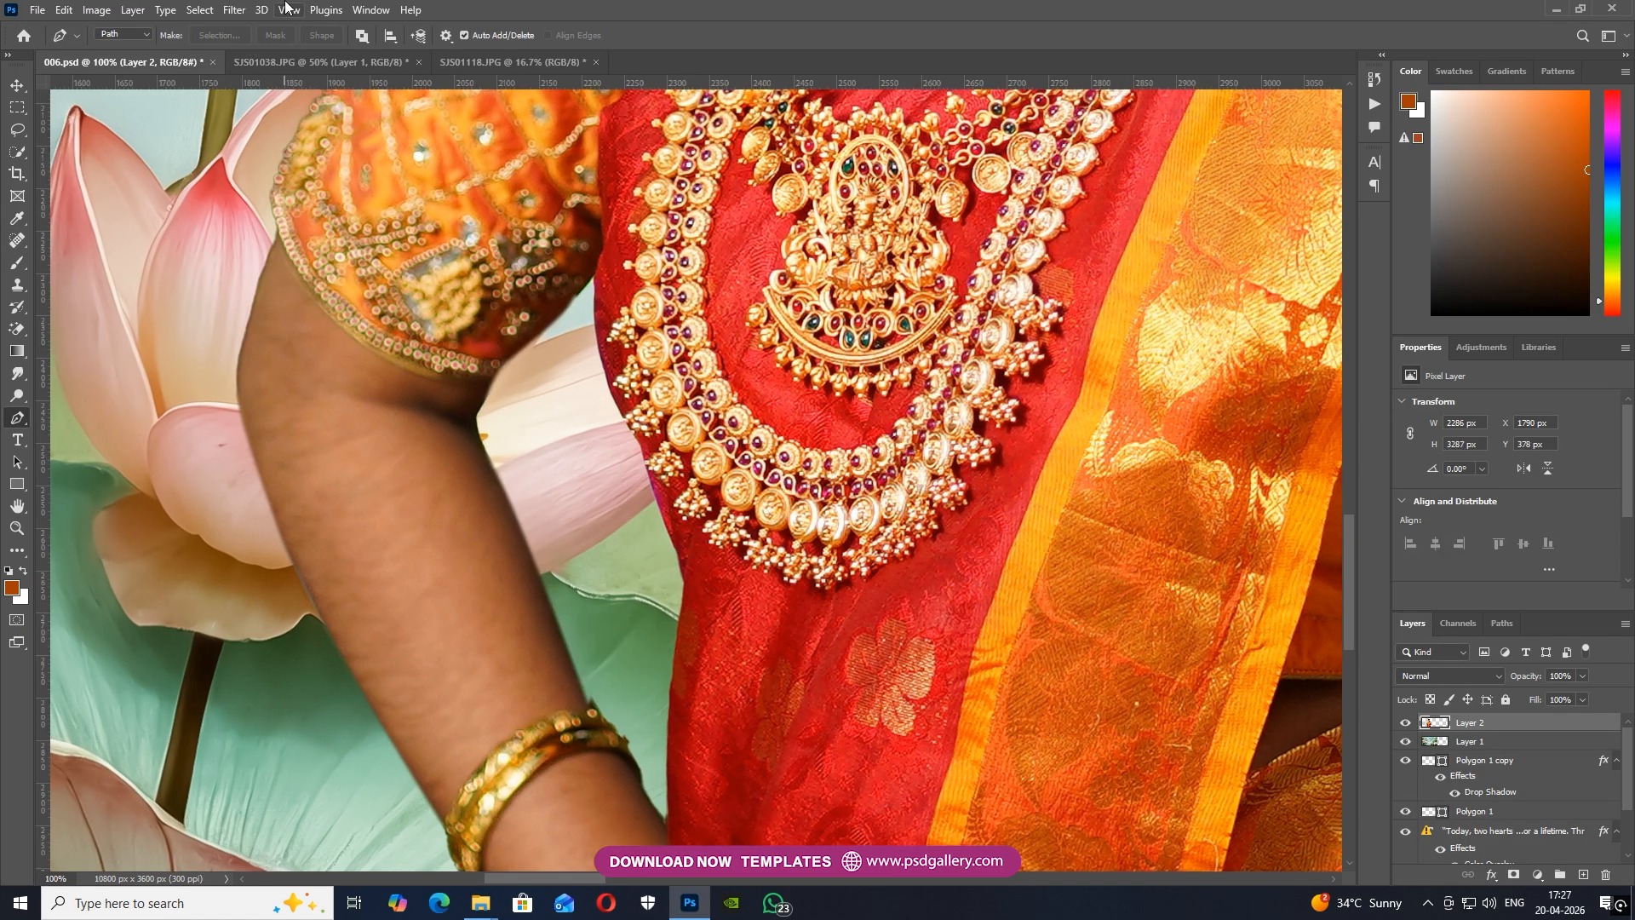
Start a pen path around the dark green patch, following the shoulder, necklace, neck and jaw up to the earring
{"action": "key", "text": "ctrl+minus"}
{"action": "key", "text": "ctrl+minus"}
{"action": "key", "text": "ctrl+minus"}
{"action": "key", "text": "ctrl+minus"}
{"action": "left_click_drag", "start_coordinate": [883, 180], "coordinate": [764, 486]}
{"action": "key", "text": "ctrl+plus"}
{"action": "key", "text": "ctrl+plus"}
{"action": "key", "text": "ctrl+plus"}
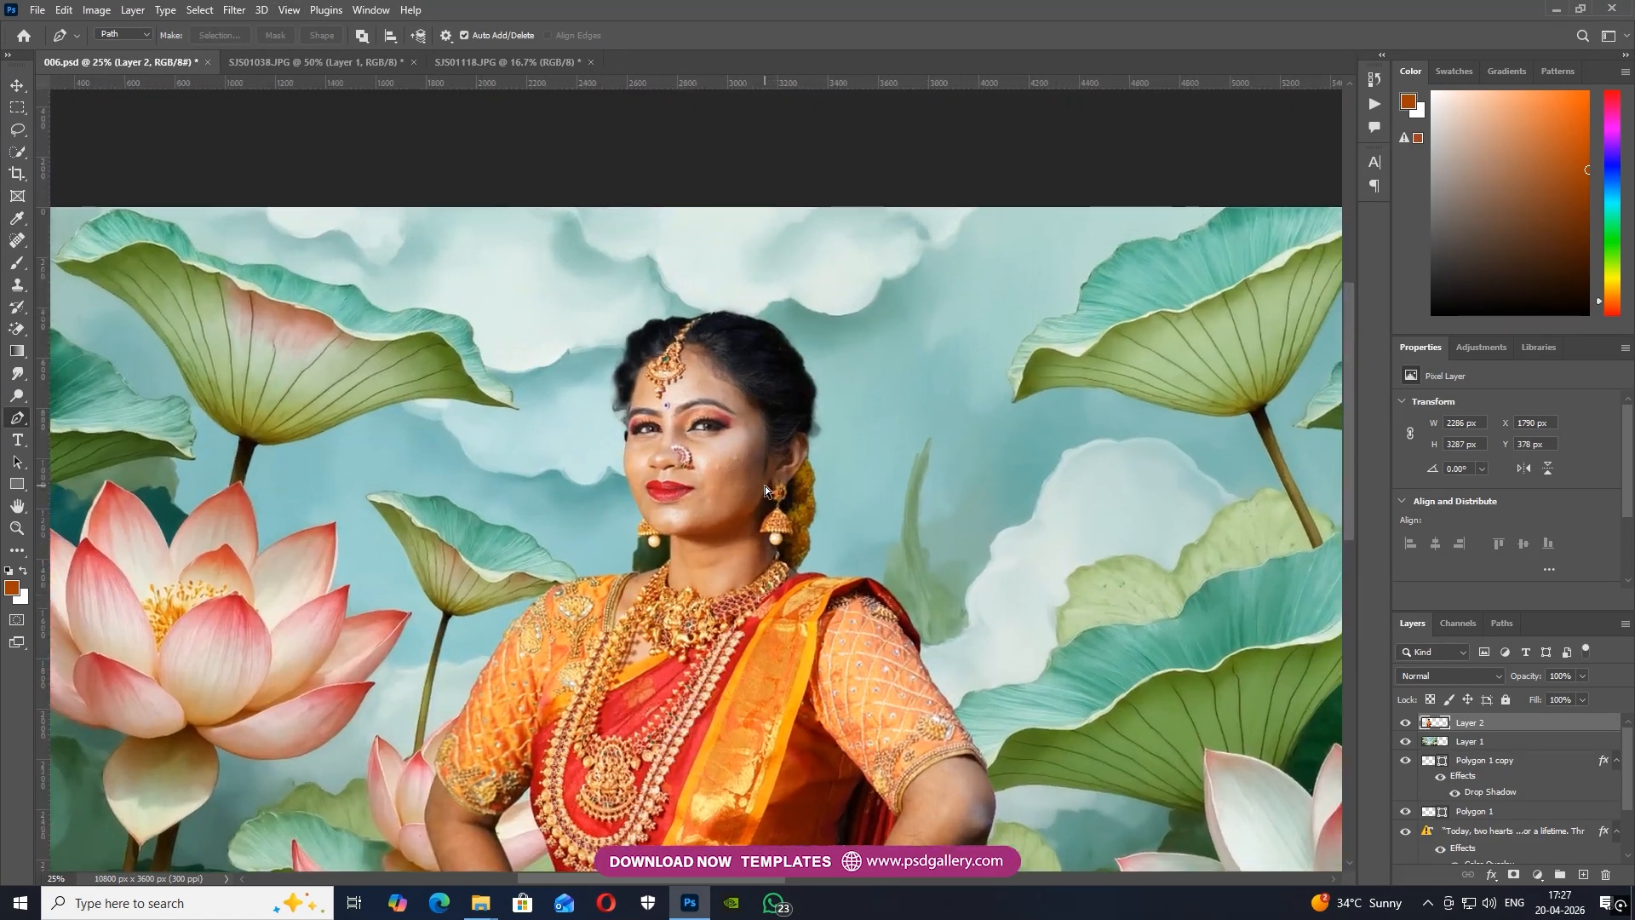
{"action": "left_click_drag", "start_coordinate": [582, 538], "coordinate": [757, 426]}
{"action": "key", "text": "ctrl+plus"}
{"action": "key", "text": "ctrl+plus"}
{"action": "left_click_drag", "start_coordinate": [722, 601], "coordinate": [594, 597]}
{"action": "left_click_drag", "start_coordinate": [690, 626], "coordinate": [700, 625]}
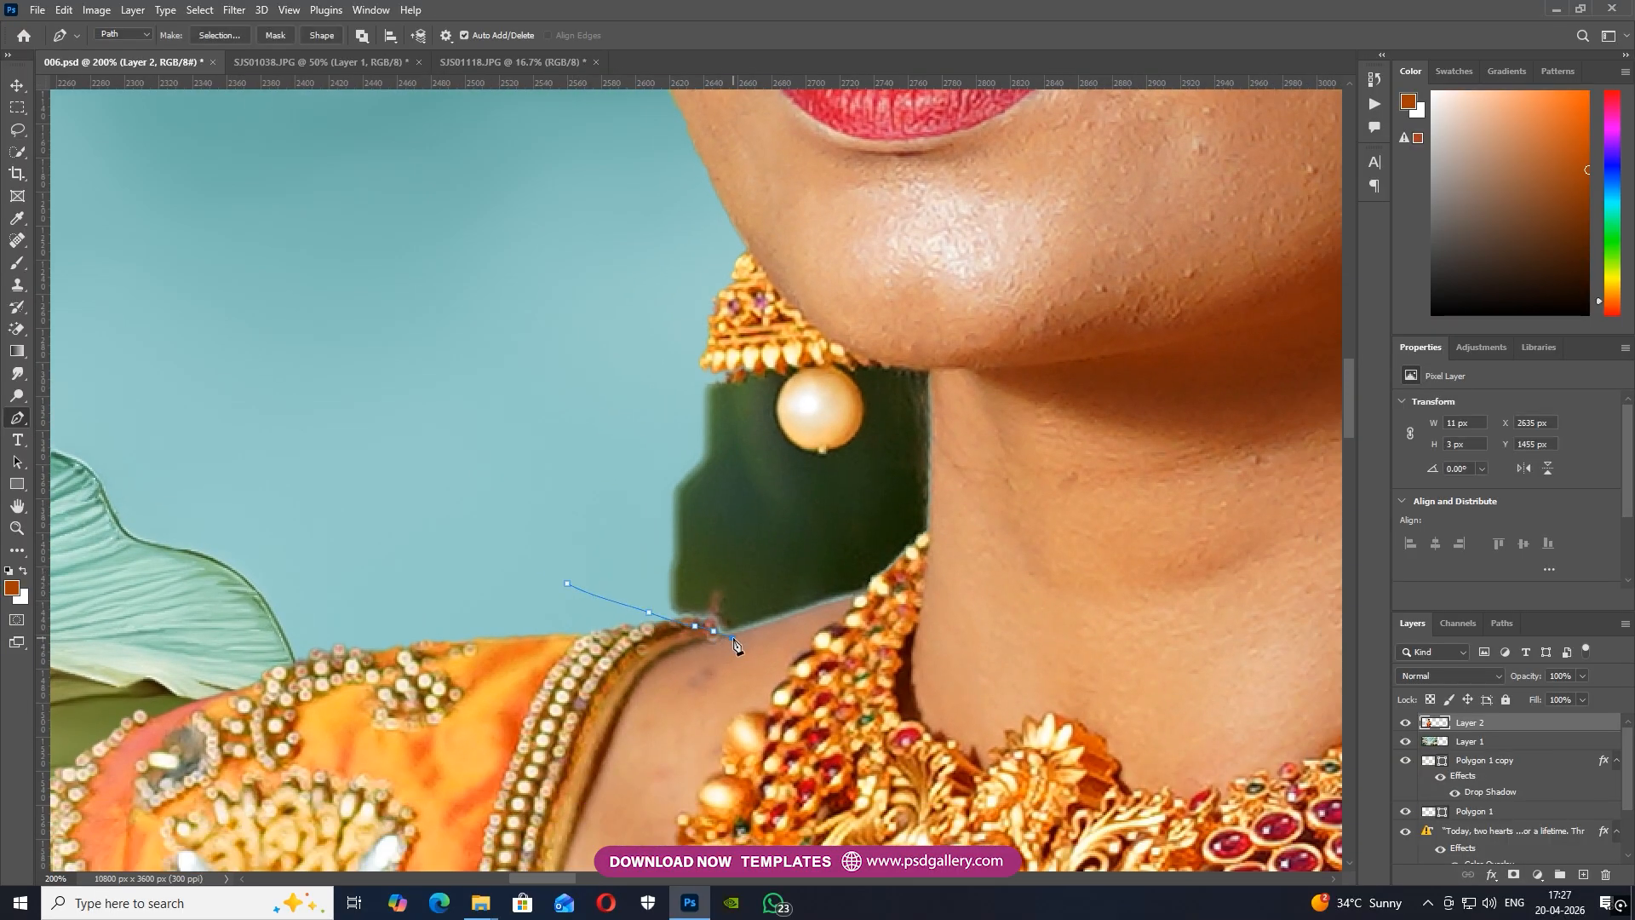
{"action": "left_click", "coordinate": [930, 534]}
{"action": "left_click", "coordinate": [869, 357]}
{"action": "left_click", "coordinate": [848, 357]}
{"action": "left_click", "coordinate": [842, 359]}
{"action": "left_click", "coordinate": [837, 364]}
Continue the path around the pearl and under the earring, then out around the rest of the green patch
{"action": "left_click_drag", "start_coordinate": [852, 384], "coordinate": [858, 424]}
{"action": "left_click", "coordinate": [831, 451]}
{"action": "left_click", "coordinate": [815, 453]}
{"action": "left_click", "coordinate": [802, 445]}
{"action": "left_click", "coordinate": [782, 360]}
{"action": "left_click", "coordinate": [768, 365]}
{"action": "left_click", "coordinate": [729, 367]}
{"action": "left_click_drag", "start_coordinate": [693, 374], "coordinate": [682, 373]}
{"action": "left_click_drag", "start_coordinate": [654, 398], "coordinate": [577, 483]}
{"action": "left_click_drag", "start_coordinate": [564, 499], "coordinate": [555, 502]}
Convert the path around the green patch to a selection, delete its contents and deselect
{"action": "left_click", "coordinate": [207, 35]}
{"action": "key", "text": "Return"}
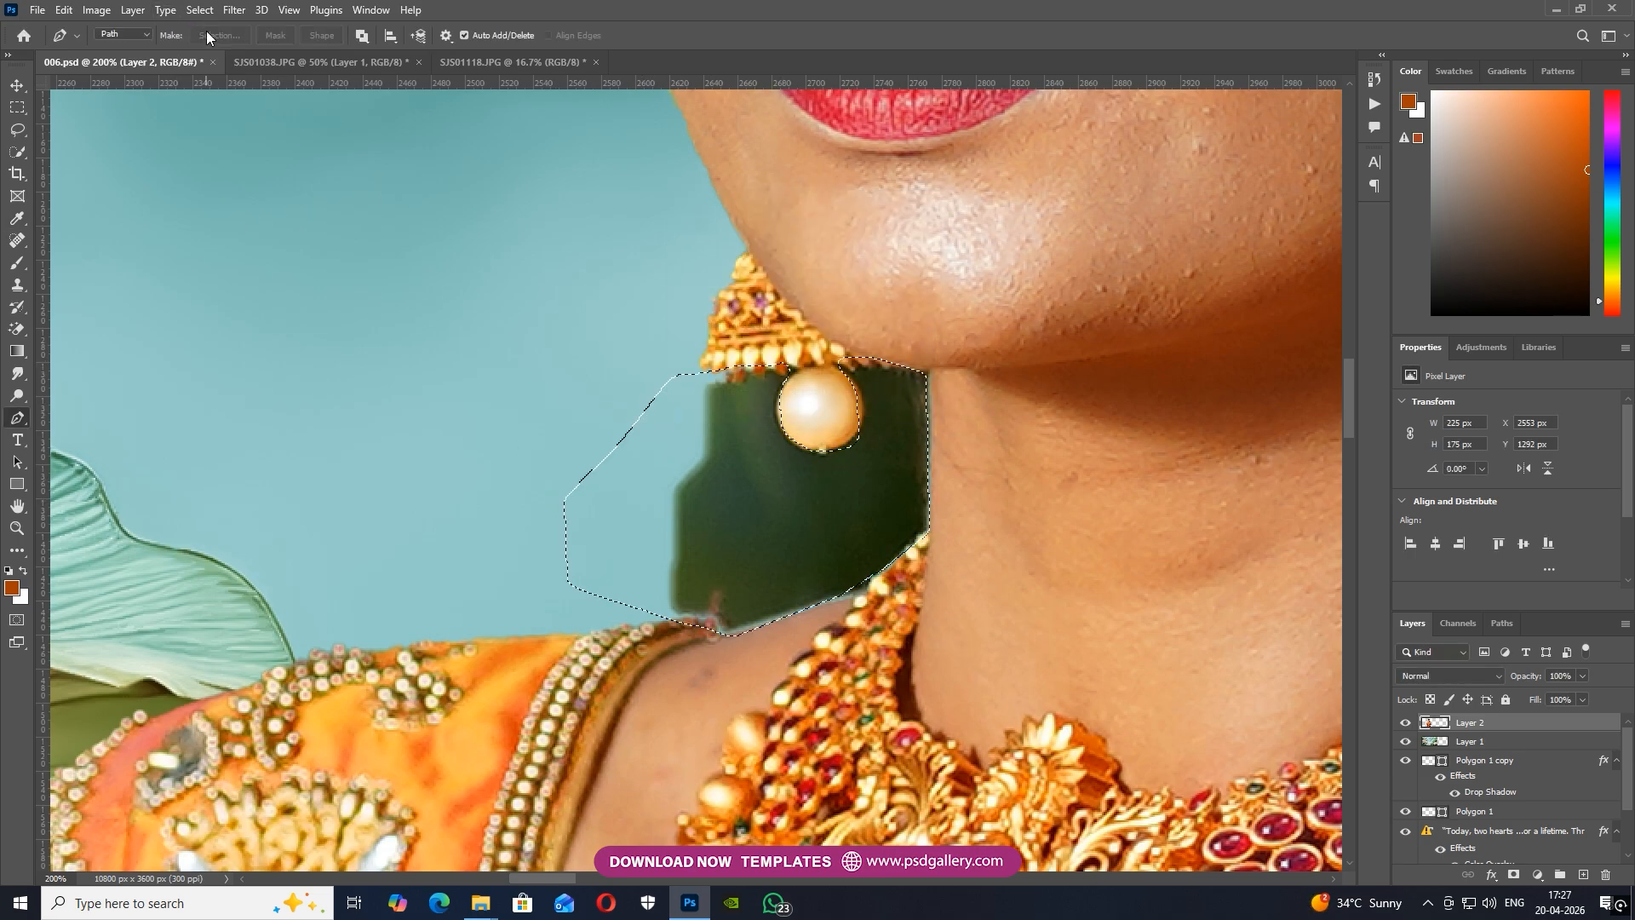
{"action": "key", "text": "ctrl+d"}
Trace the remaining dark fringe around the pearl, shoulder and neck with the Pen tool, then delete it and deselect
{"action": "key", "text": "ctrl+minus"}
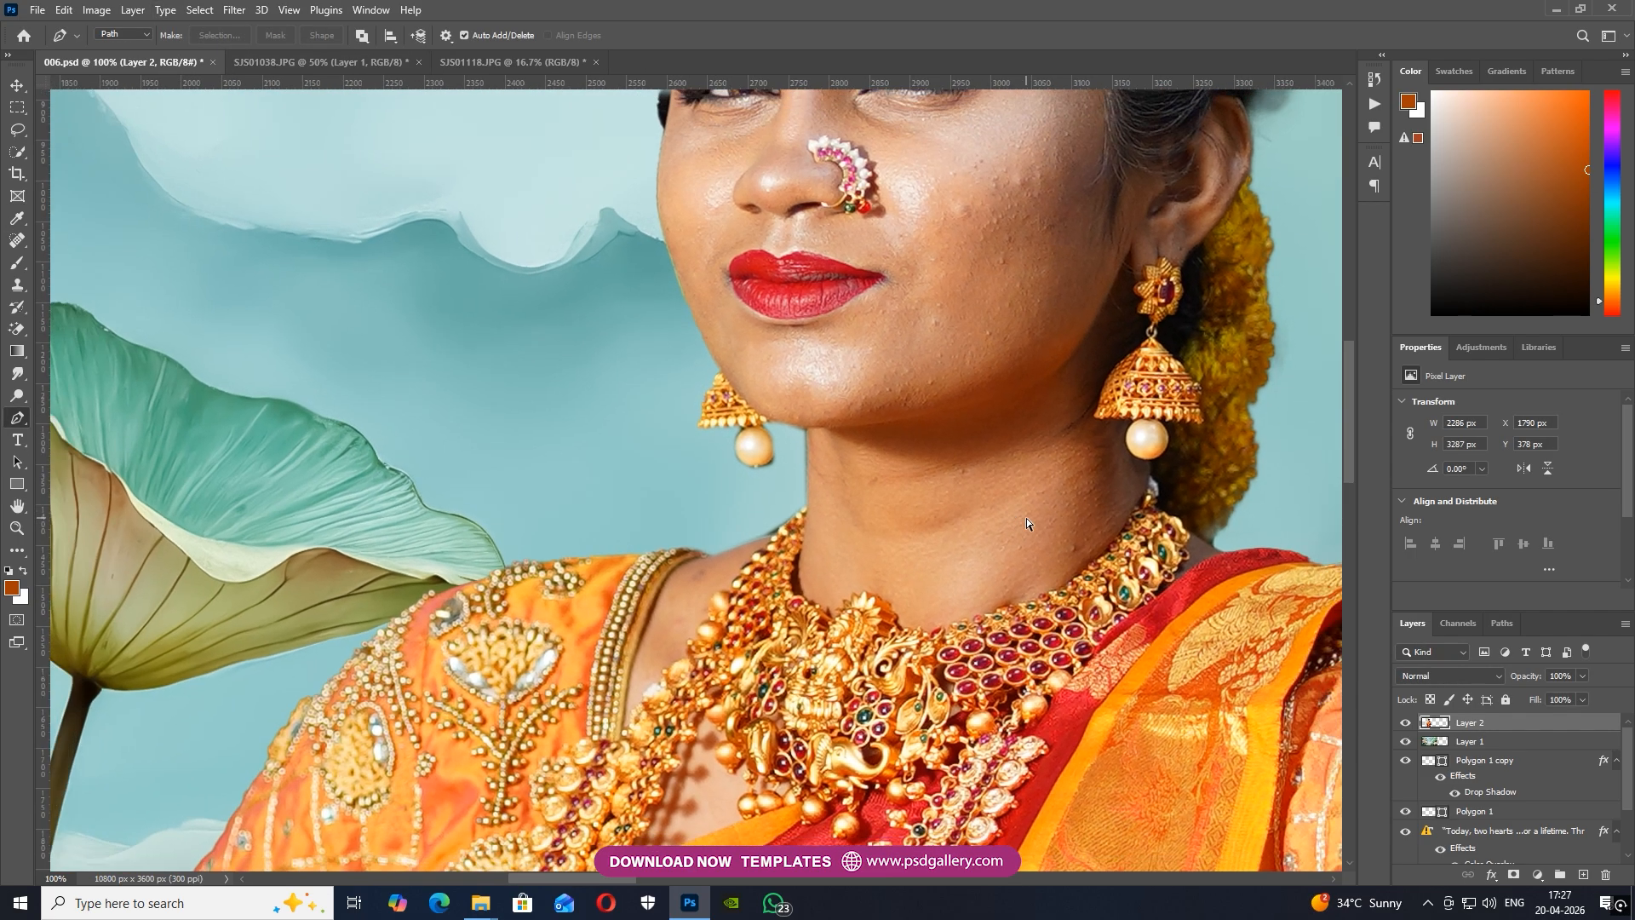
{"action": "key", "text": "ctrl+minus"}
{"action": "key", "text": "ctrl+plus"}
{"action": "key", "text": "ctrl+plus"}
{"action": "key", "text": "ctrl+plus"}
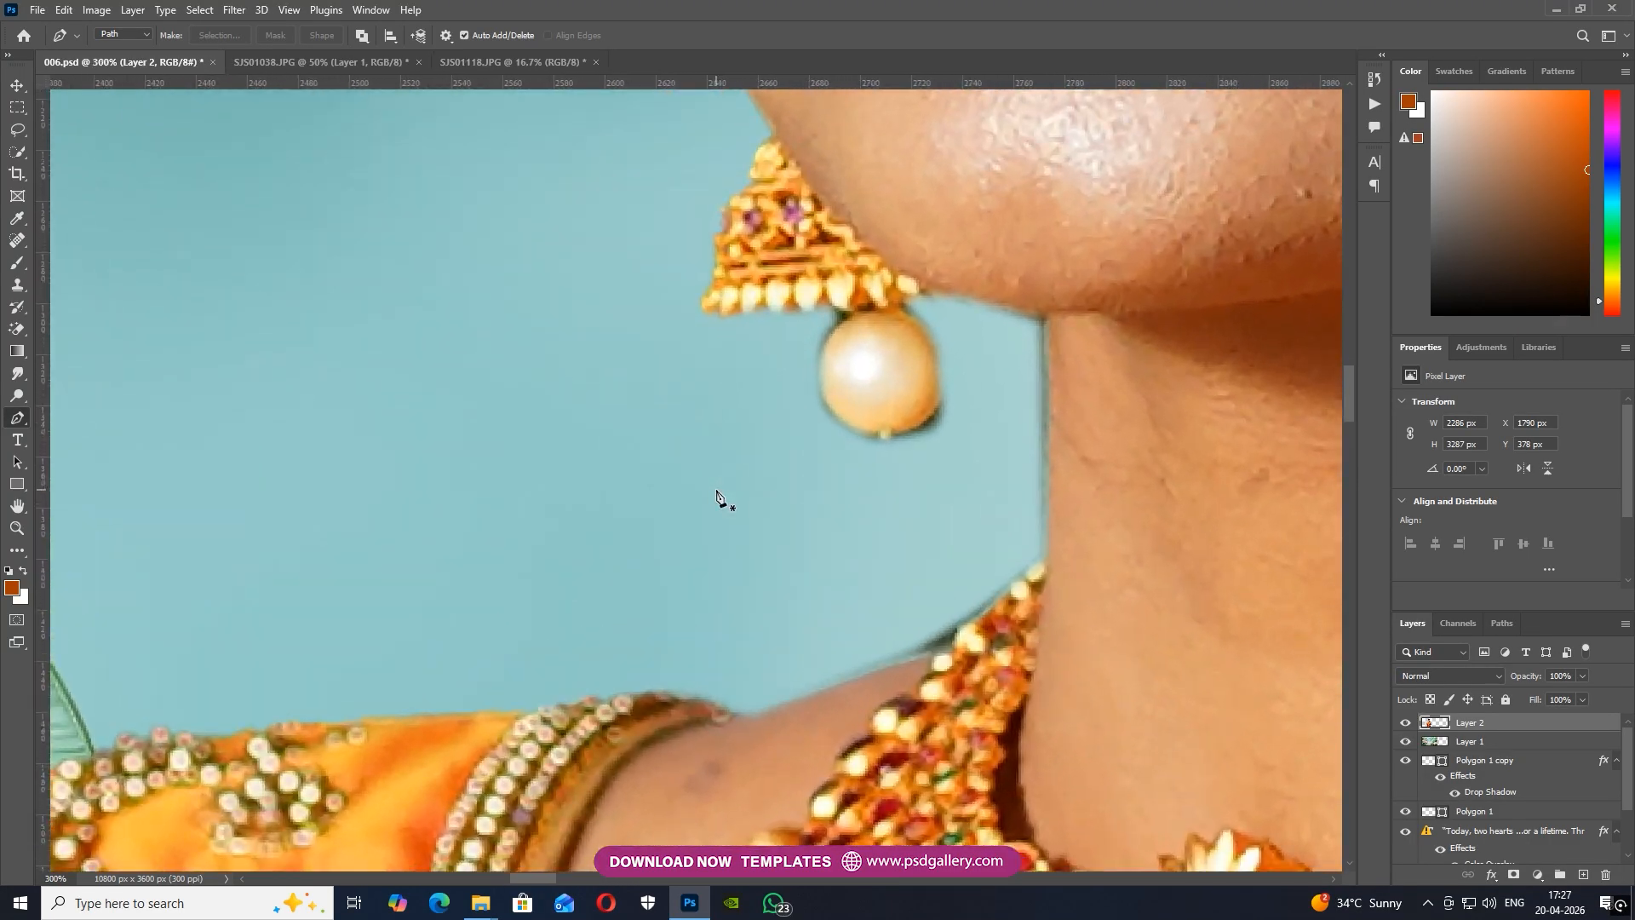
{"action": "left_click", "coordinate": [940, 364]}
{"action": "left_click_drag", "start_coordinate": [797, 523], "coordinate": [734, 564]}
{"action": "left_click_drag", "start_coordinate": [684, 620], "coordinate": [676, 644]}
{"action": "left_click_drag", "start_coordinate": [696, 678], "coordinate": [754, 690]}
{"action": "left_click", "coordinate": [901, 664]}
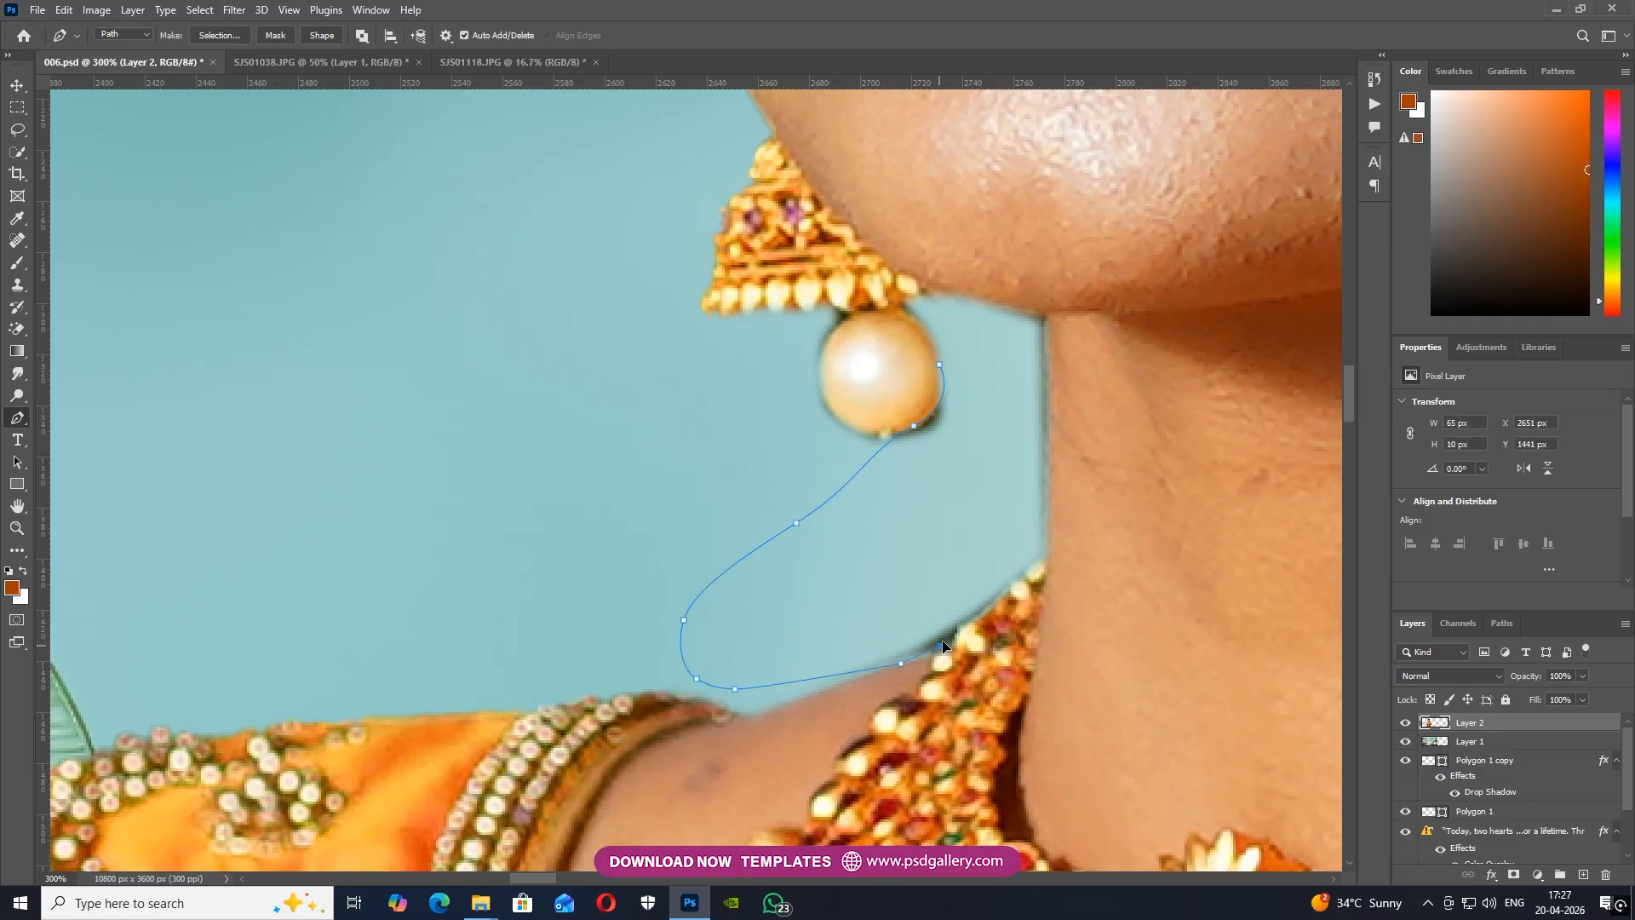
{"action": "left_click_drag", "start_coordinate": [1039, 546], "coordinate": [1044, 539]}
{"action": "left_click_drag", "start_coordinate": [1022, 316], "coordinate": [963, 375]}
{"action": "key", "text": "ctrl+Return"}
{"action": "key", "text": "Delete"}
{"action": "key", "text": "ctrl+d"}
Clone solid hair over the thin, faded strands beside the temple with the Clone Stamp
{"action": "key", "text": "ctrl+minus"}
{"action": "key", "text": "ctrl+minus"}
{"action": "key", "text": "ctrl+minus"}
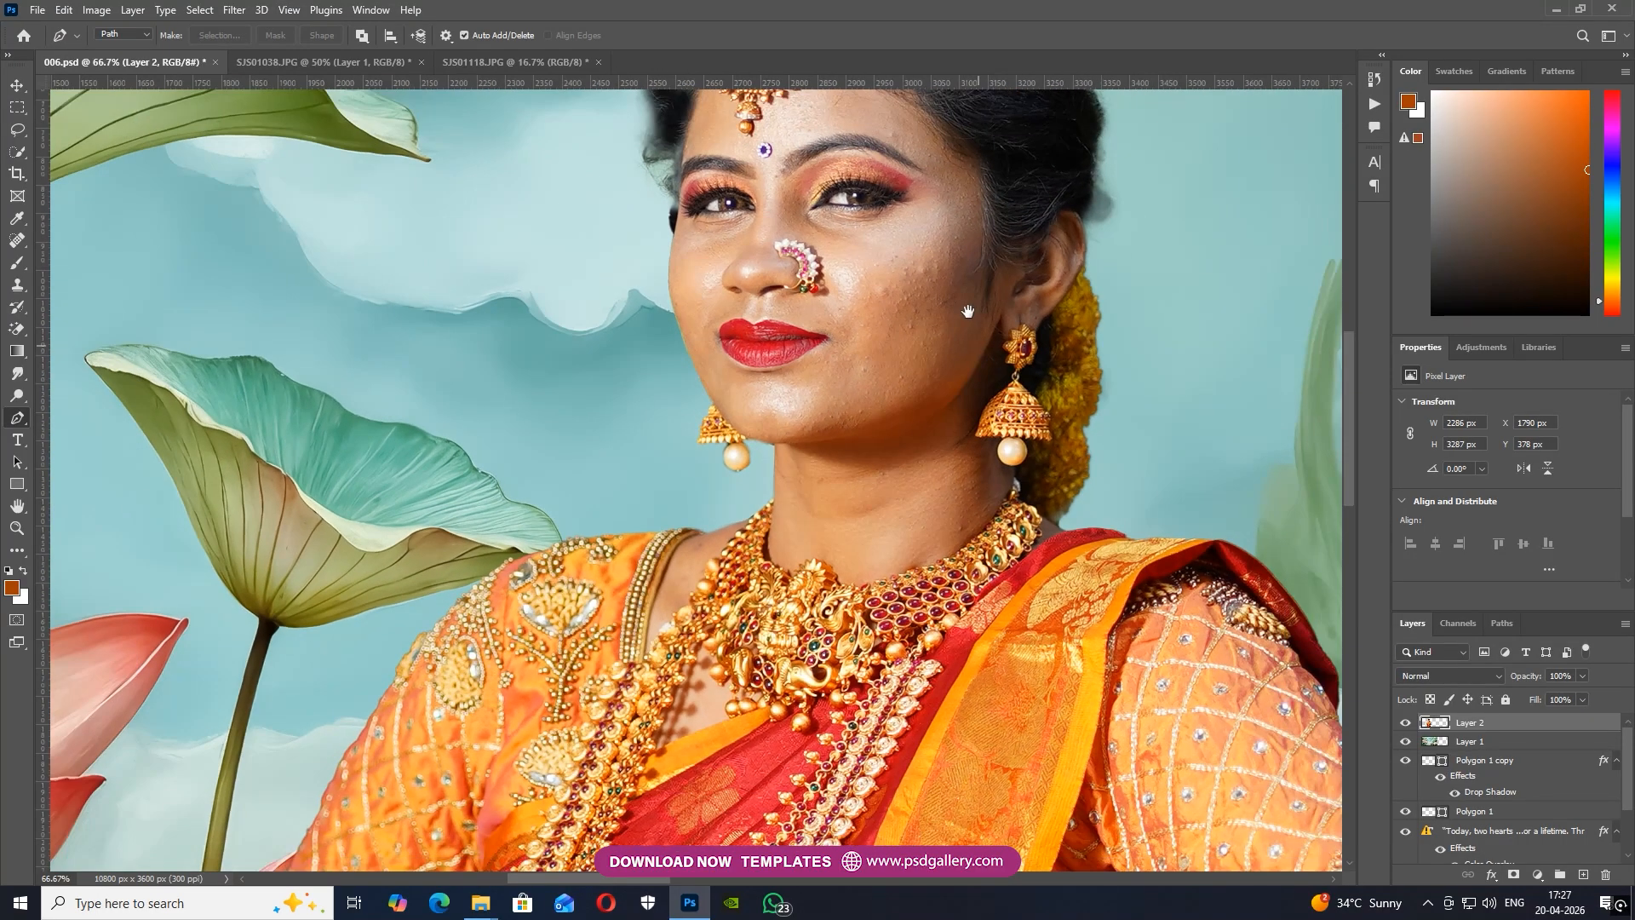
{"action": "left_click_drag", "start_coordinate": [968, 310], "coordinate": [942, 554]}
{"action": "key", "text": "ctrl+plus"}
{"action": "left_click_drag", "start_coordinate": [664, 442], "coordinate": [617, 518]}
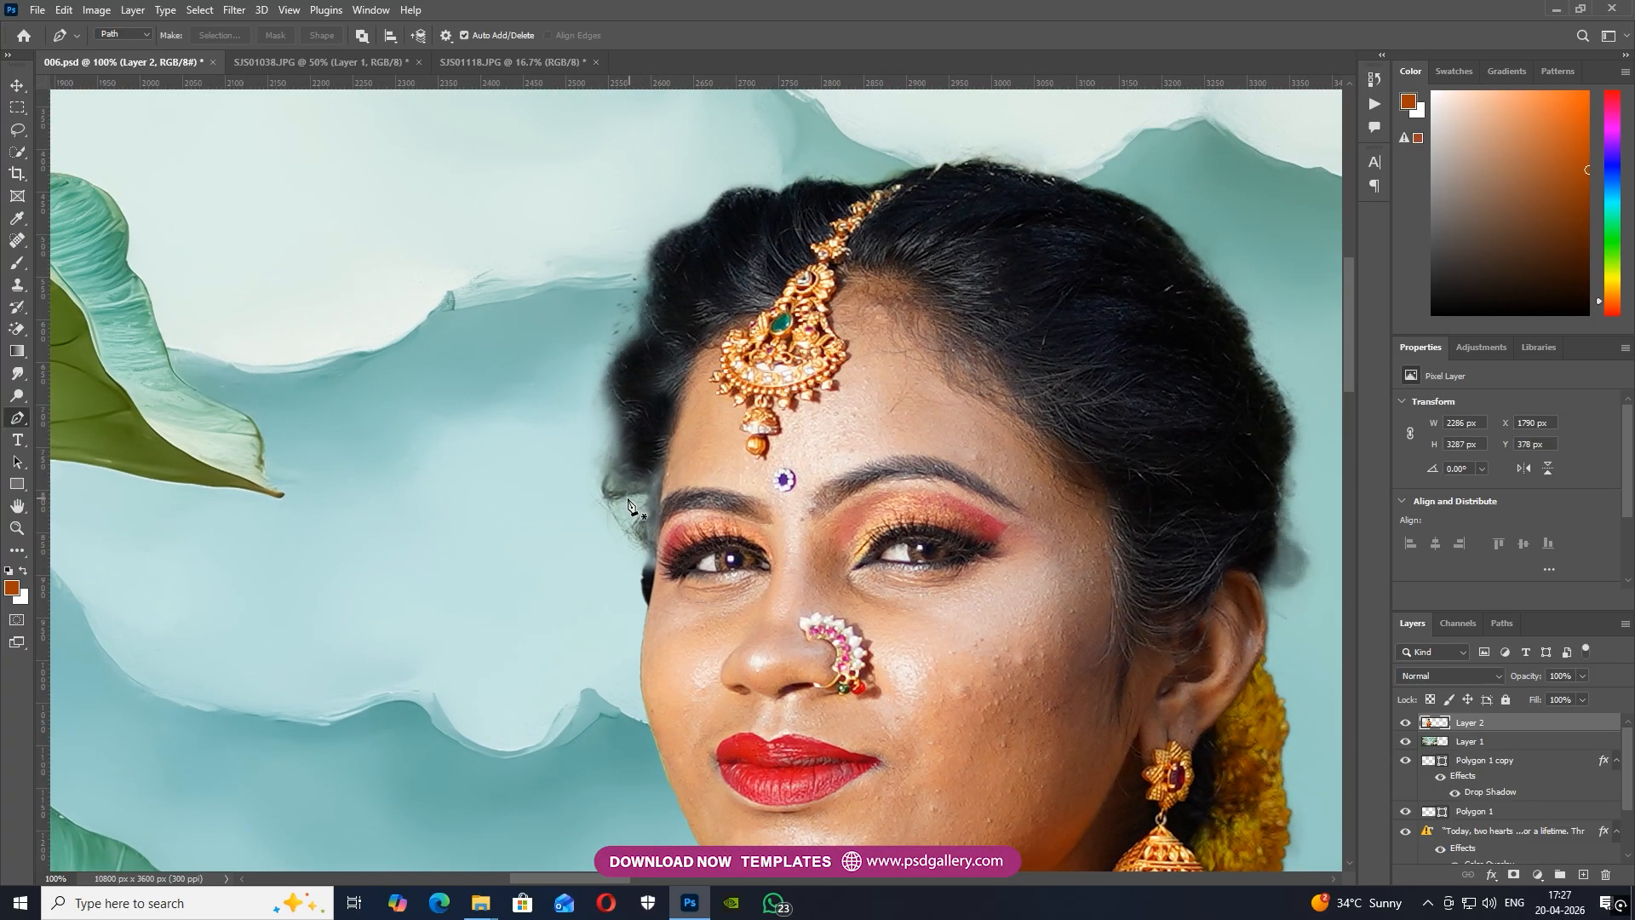
{"action": "key", "text": "s"}
{"action": "left_click", "coordinate": [627, 419], "text": "alt"}
{"action": "mouse_move", "coordinate": [615, 465]}
{"action": "left_mouse_down"}
{"action": "mouse_move", "coordinate": [629, 513]}
{"action": "mouse_move", "coordinate": [640, 482]}
{"action": "mouse_move", "coordinate": [647, 503]}
{"action": "mouse_move", "coordinate": [649, 586]}
{"action": "mouse_move", "coordinate": [826, 494]}
{"action": "left_mouse_up"}
{"action": "left_click", "coordinate": [652, 411], "text": "alt"}
Trace the leftover dark patch beside the cheek and temple with the Pen tool, delete it and deselect
{"action": "key", "text": "p"}
{"action": "key", "text": "ctrl+plus"}
{"action": "key", "text": "ctrl+plus"}
{"action": "key", "text": "ctrl+plus"}
{"action": "left_click", "coordinate": [1031, 686]}
{"action": "left_click", "coordinate": [1054, 639]}
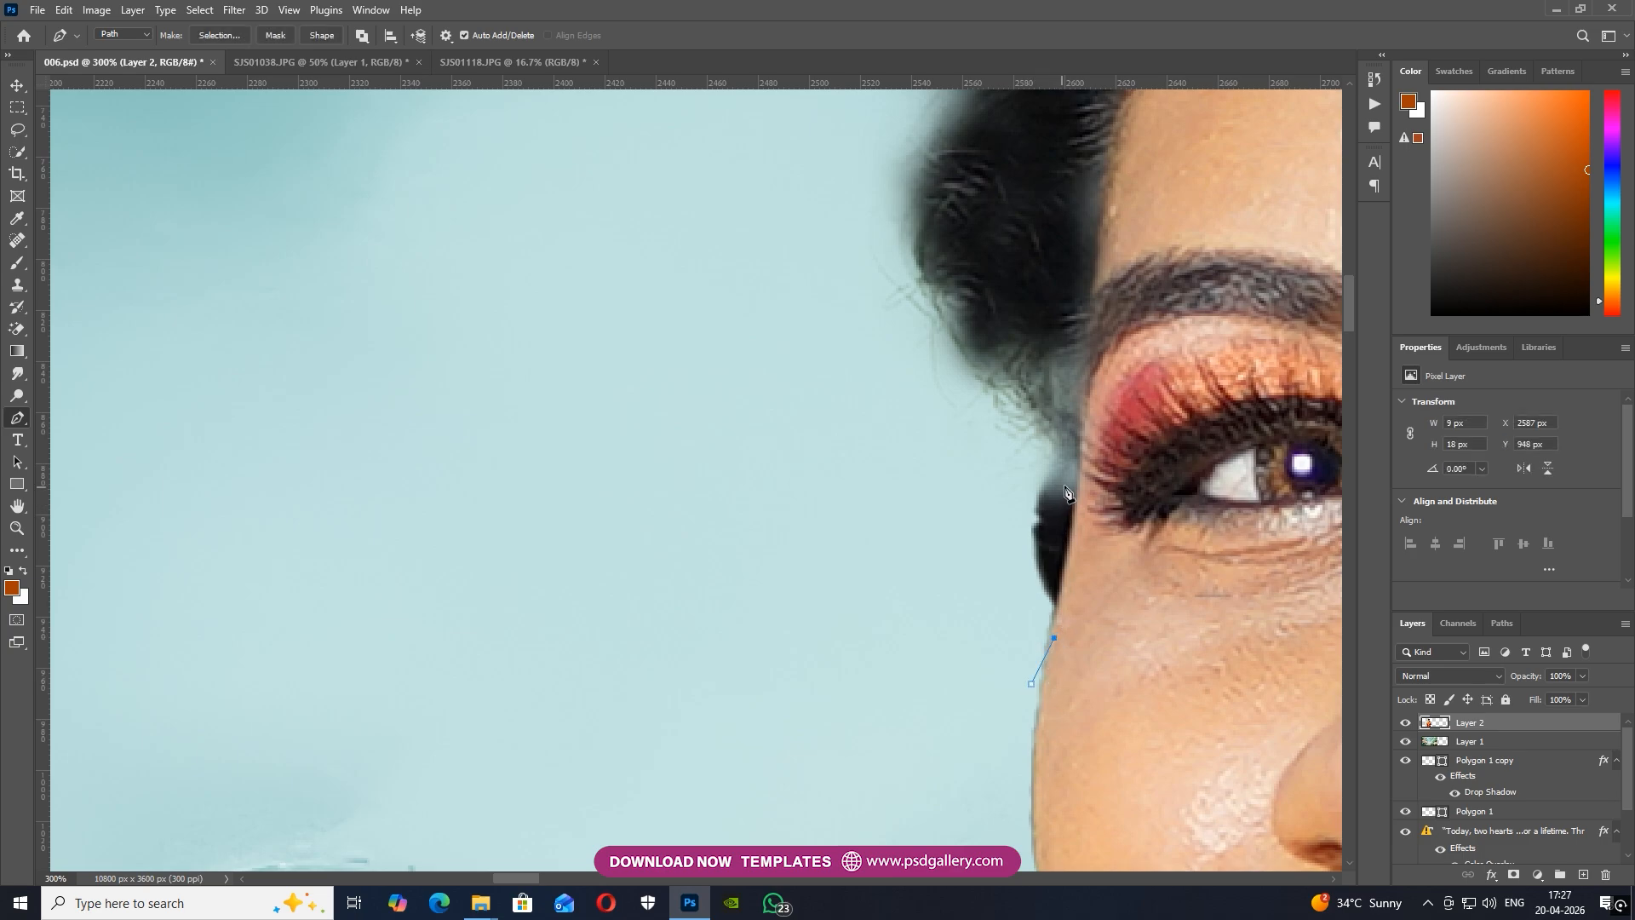
{"action": "left_click", "coordinate": [1076, 435]}
{"action": "left_click_drag", "start_coordinate": [817, 173], "coordinate": [754, 190]}
{"action": "left_click_drag", "start_coordinate": [636, 300], "coordinate": [614, 341]}
{"action": "left_click", "coordinate": [219, 38]}
{"action": "key", "text": "Return"}
{"action": "key", "text": "ctrl+d"}
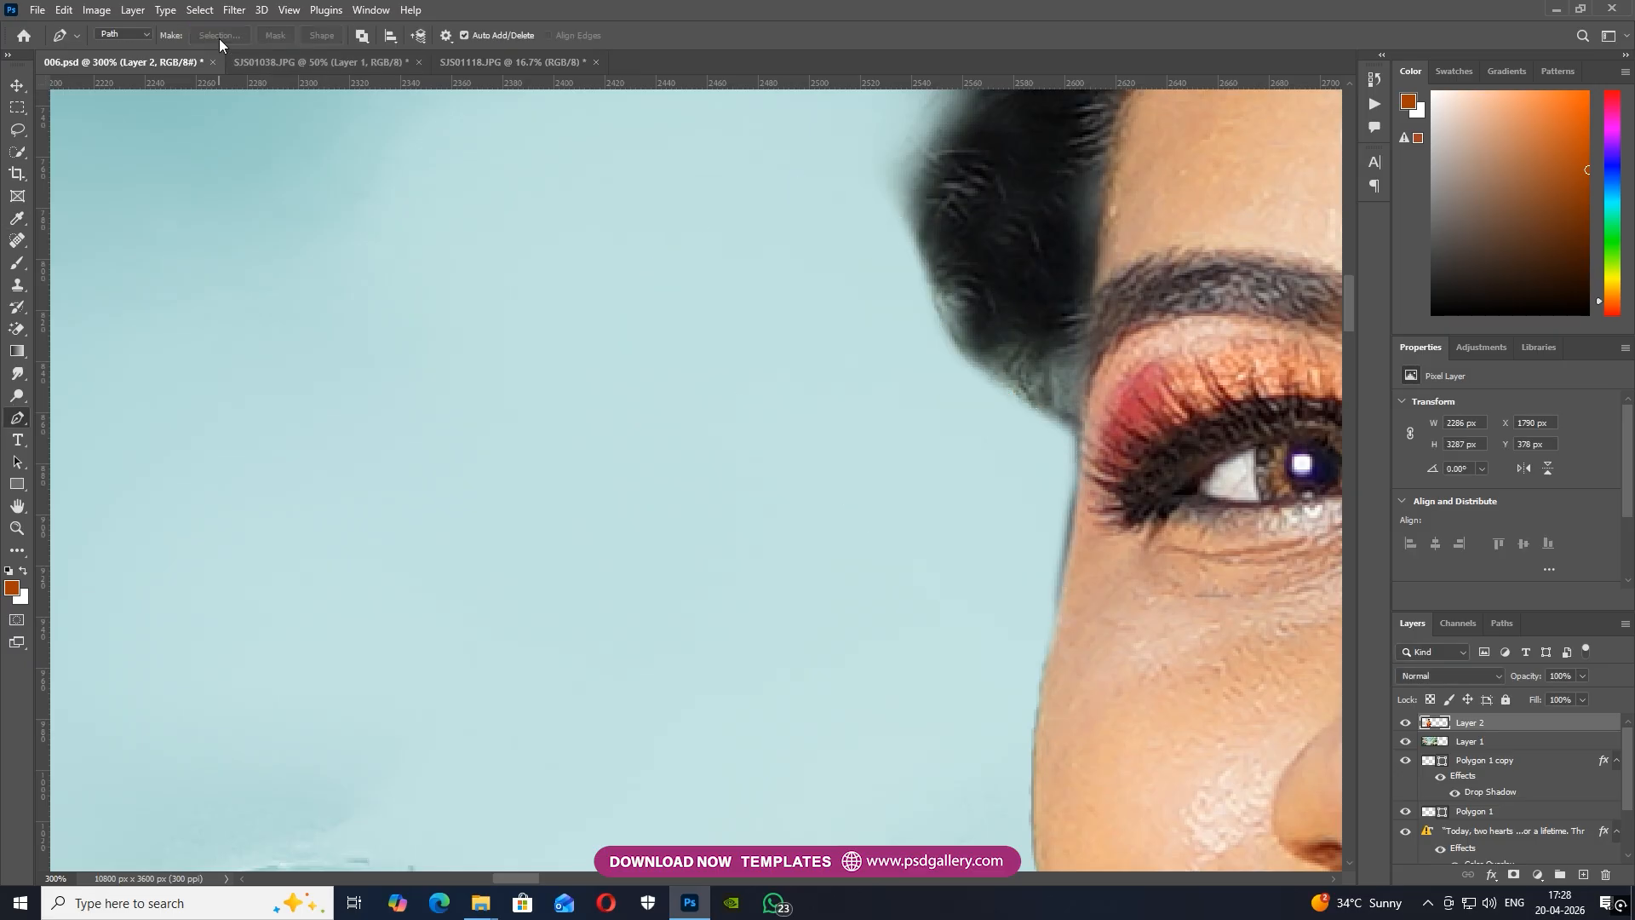
Heal the blemishes on the cheek with the Content-Aware Spot Healing Brush
{"action": "key", "text": "ctrl+minus"}
{"action": "key", "text": "ctrl+minus"}
{"action": "key", "text": "ctrl+minus"}
{"action": "key", "text": "ctrl+minus"}
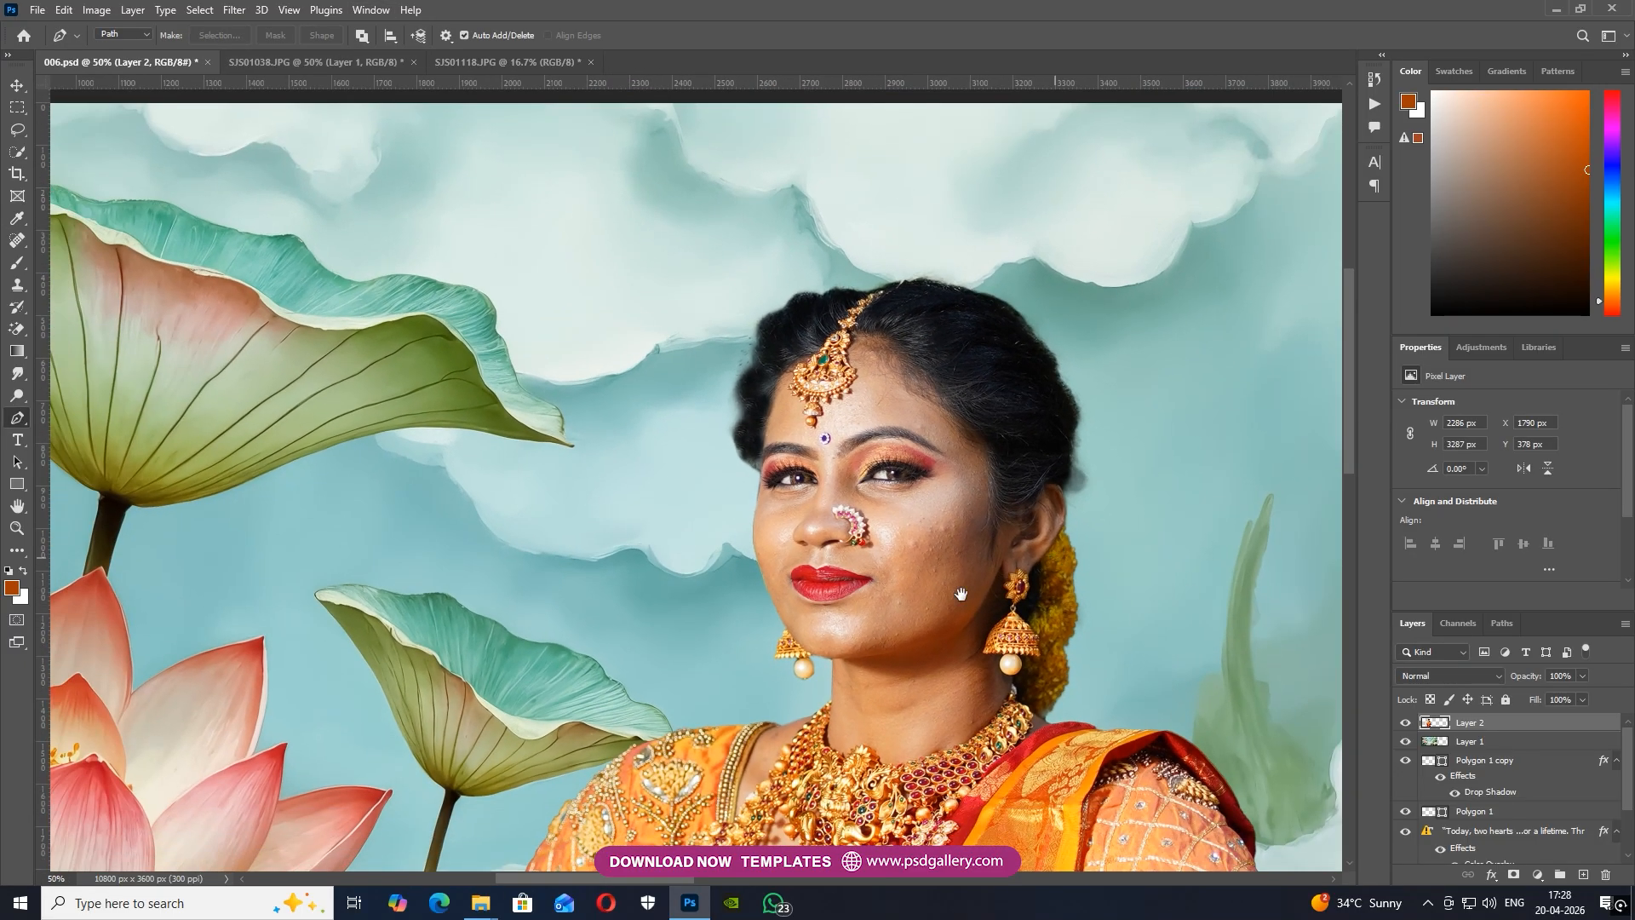
{"action": "left_click_drag", "start_coordinate": [1086, 593], "coordinate": [901, 657]}
{"action": "key", "text": "ctrl+plus"}
{"action": "key", "text": "j"}
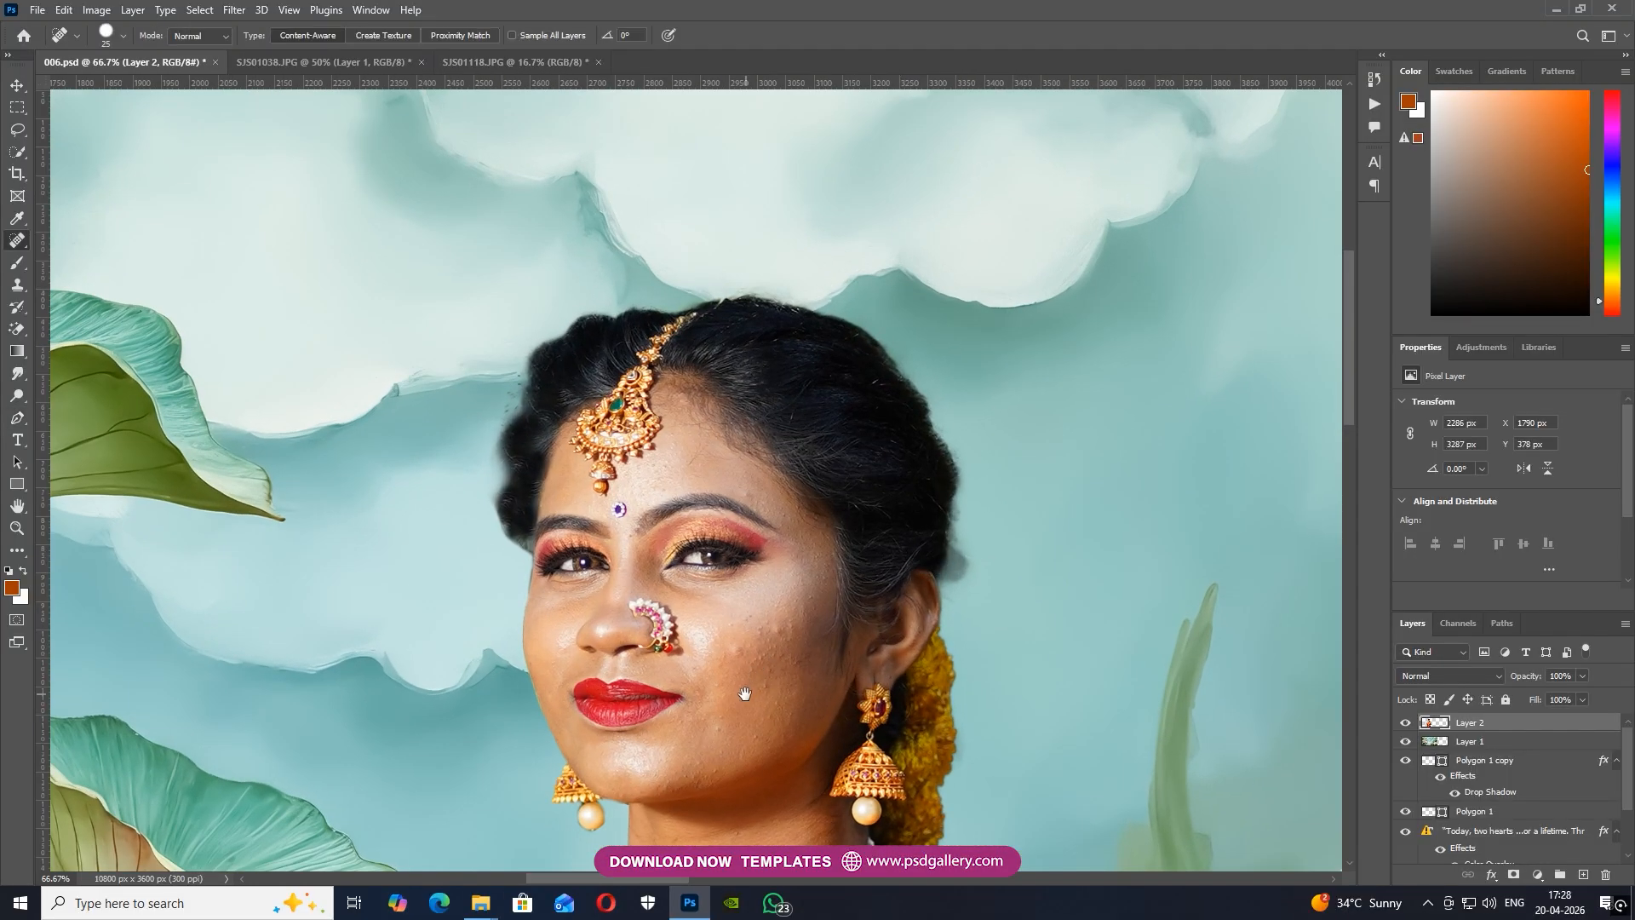
{"action": "scroll", "coordinate": [741, 673], "scroll_direction": "down", "scroll_amount": 3}
{"action": "key", "text": "ctrl+plus"}
{"action": "key", "text": "bracketright"}
{"action": "left_click", "coordinate": [799, 404]}
{"action": "left_click", "coordinate": [737, 398]}
Heal the forehead skin below the hairline and the stray hairs at the top of the head
{"action": "scroll", "coordinate": [800, 300], "scroll_direction": "up", "scroll_amount": 3}
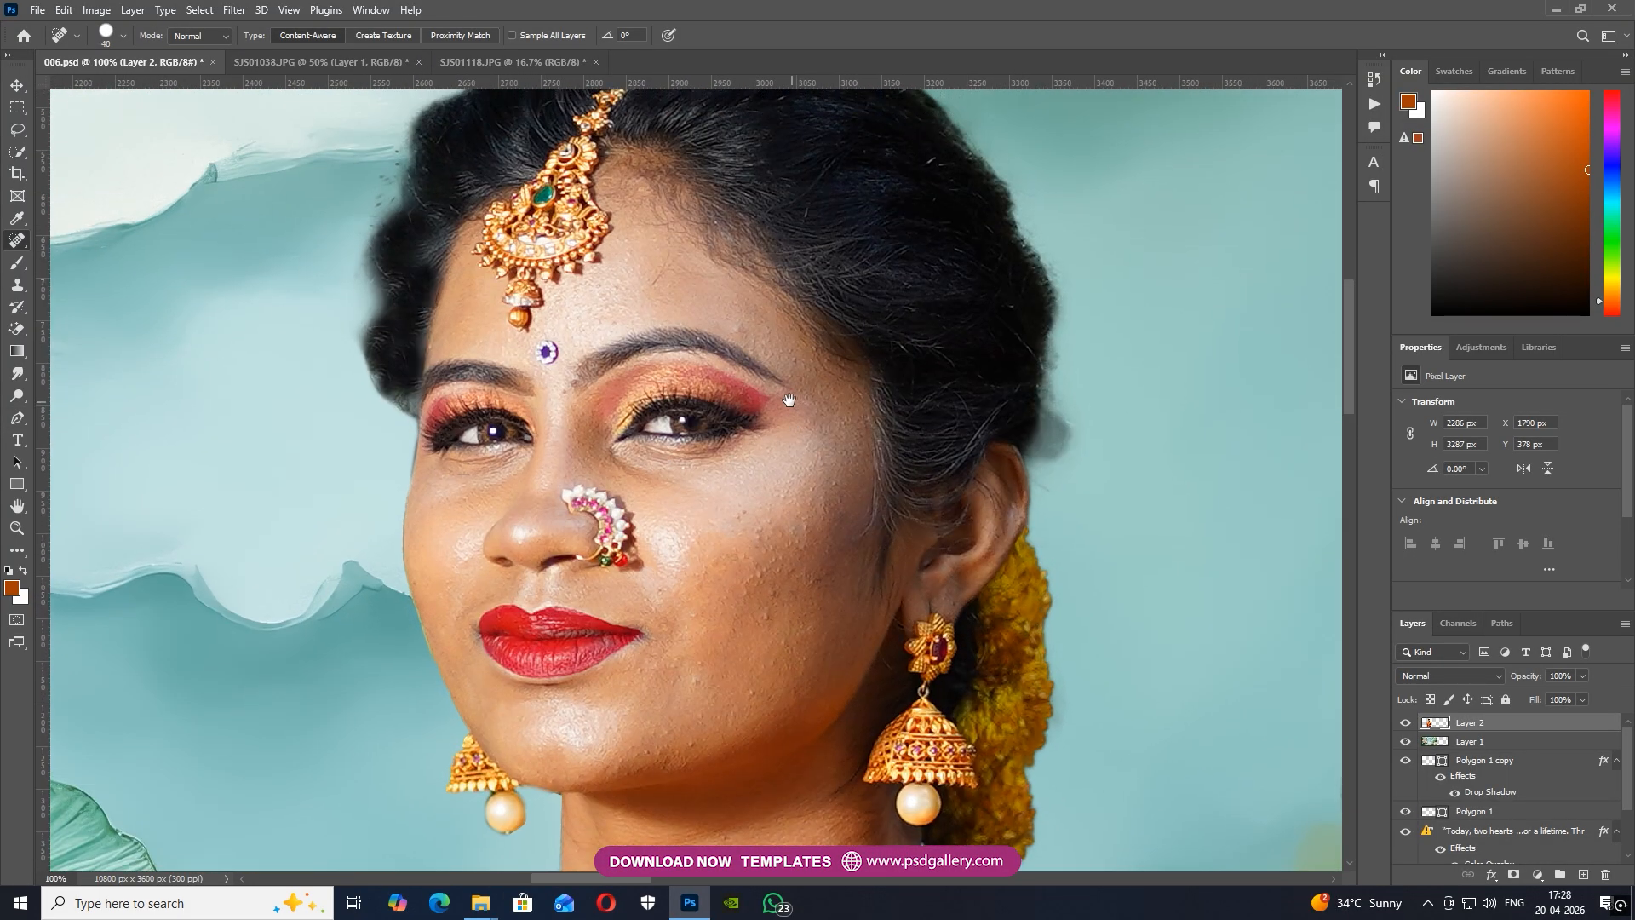
{"action": "key", "text": "bracketleft"}
{"action": "left_click", "coordinate": [653, 282]}
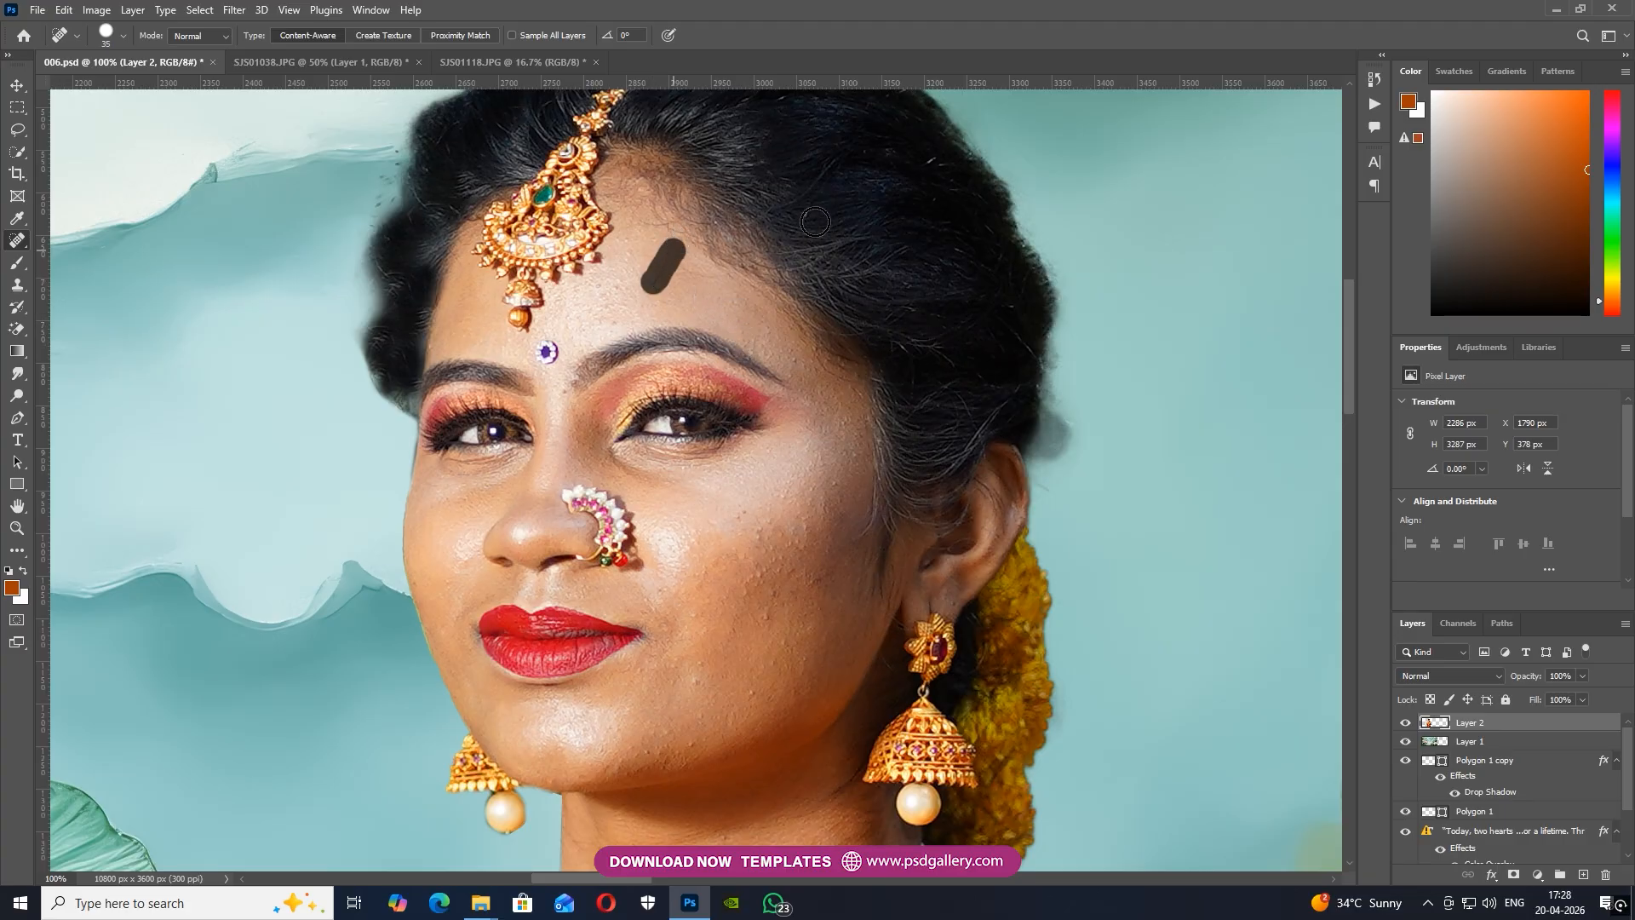
{"action": "scroll", "coordinate": [830, 230], "scroll_direction": "up", "scroll_amount": 3}
{"action": "key", "text": "bracketright"}
{"action": "left_click_drag", "start_coordinate": [741, 196], "coordinate": [792, 278]}
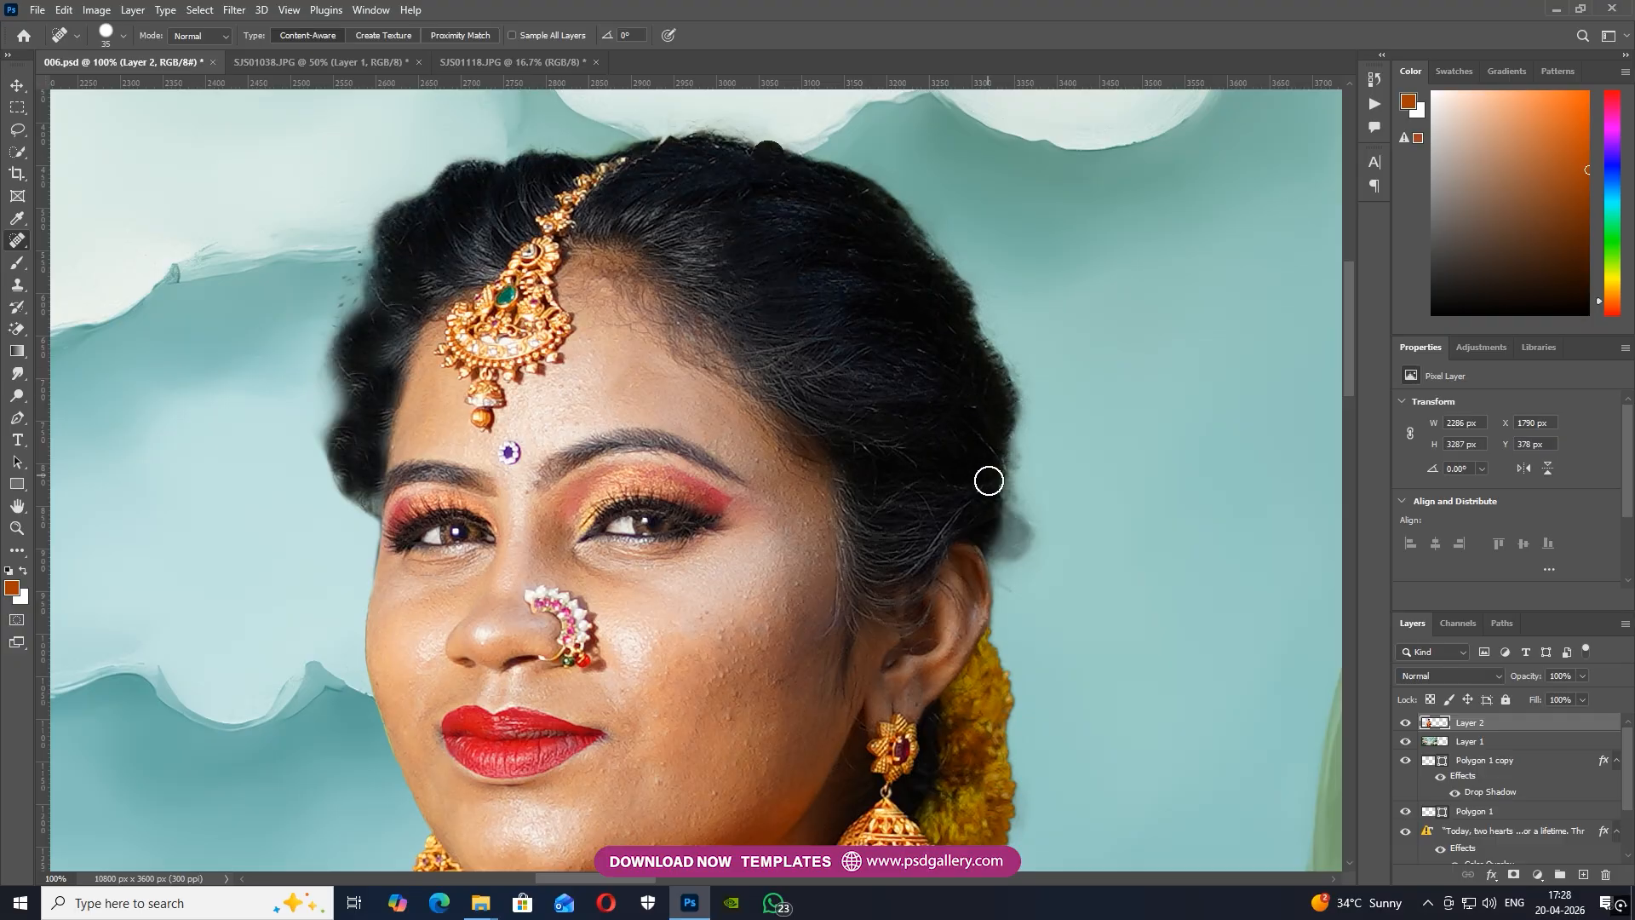
Trace a Pen tool path along the back edge of the hair and around the faded smudge behind the ear
{"action": "left_click_drag", "start_coordinate": [1054, 536], "coordinate": [974, 364]}
{"action": "key", "text": "p"}
{"action": "left_click_drag", "start_coordinate": [994, 451], "coordinate": [934, 461]}
{"action": "left_click", "coordinate": [918, 437]}
{"action": "left_click", "coordinate": [914, 349]}
{"action": "left_click", "coordinate": [920, 281]}
{"action": "left_click_drag", "start_coordinate": [926, 237], "coordinate": [924, 210]}
{"action": "left_click", "coordinate": [918, 182]}
{"action": "left_click", "coordinate": [910, 148]}
{"action": "left_click_drag", "start_coordinate": [1019, 194], "coordinate": [1052, 267]}
{"action": "left_click", "coordinate": [1067, 420]}
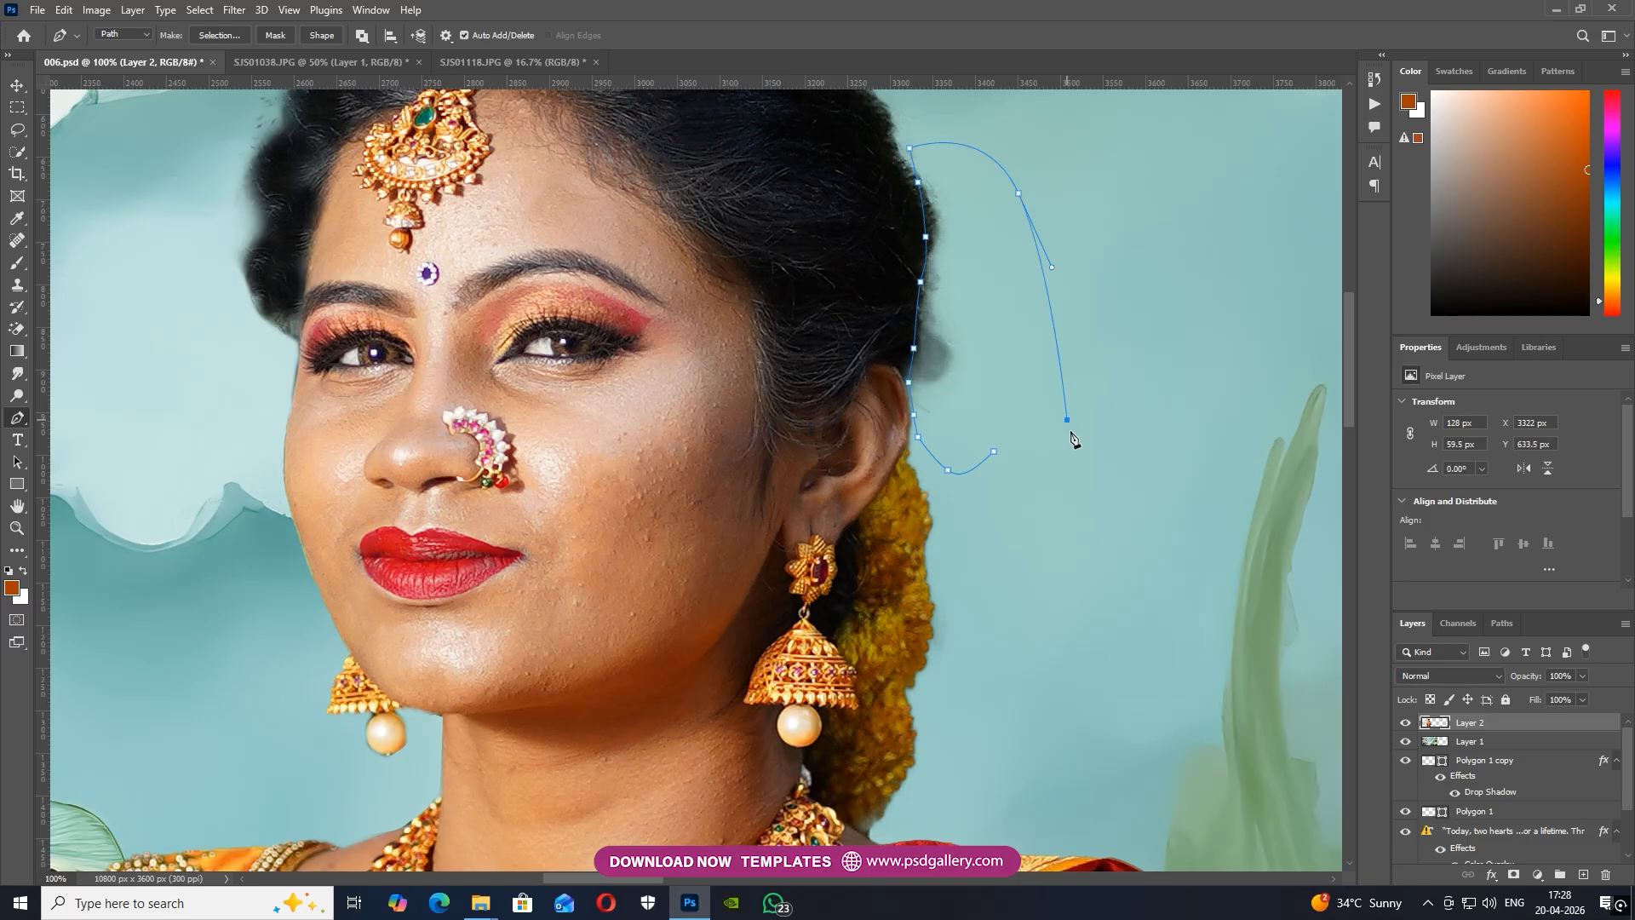
Convert the path to a selection with a 2-pixel feather, delete the smudge behind the ear and deselect
{"action": "left_click", "coordinate": [241, 35]}
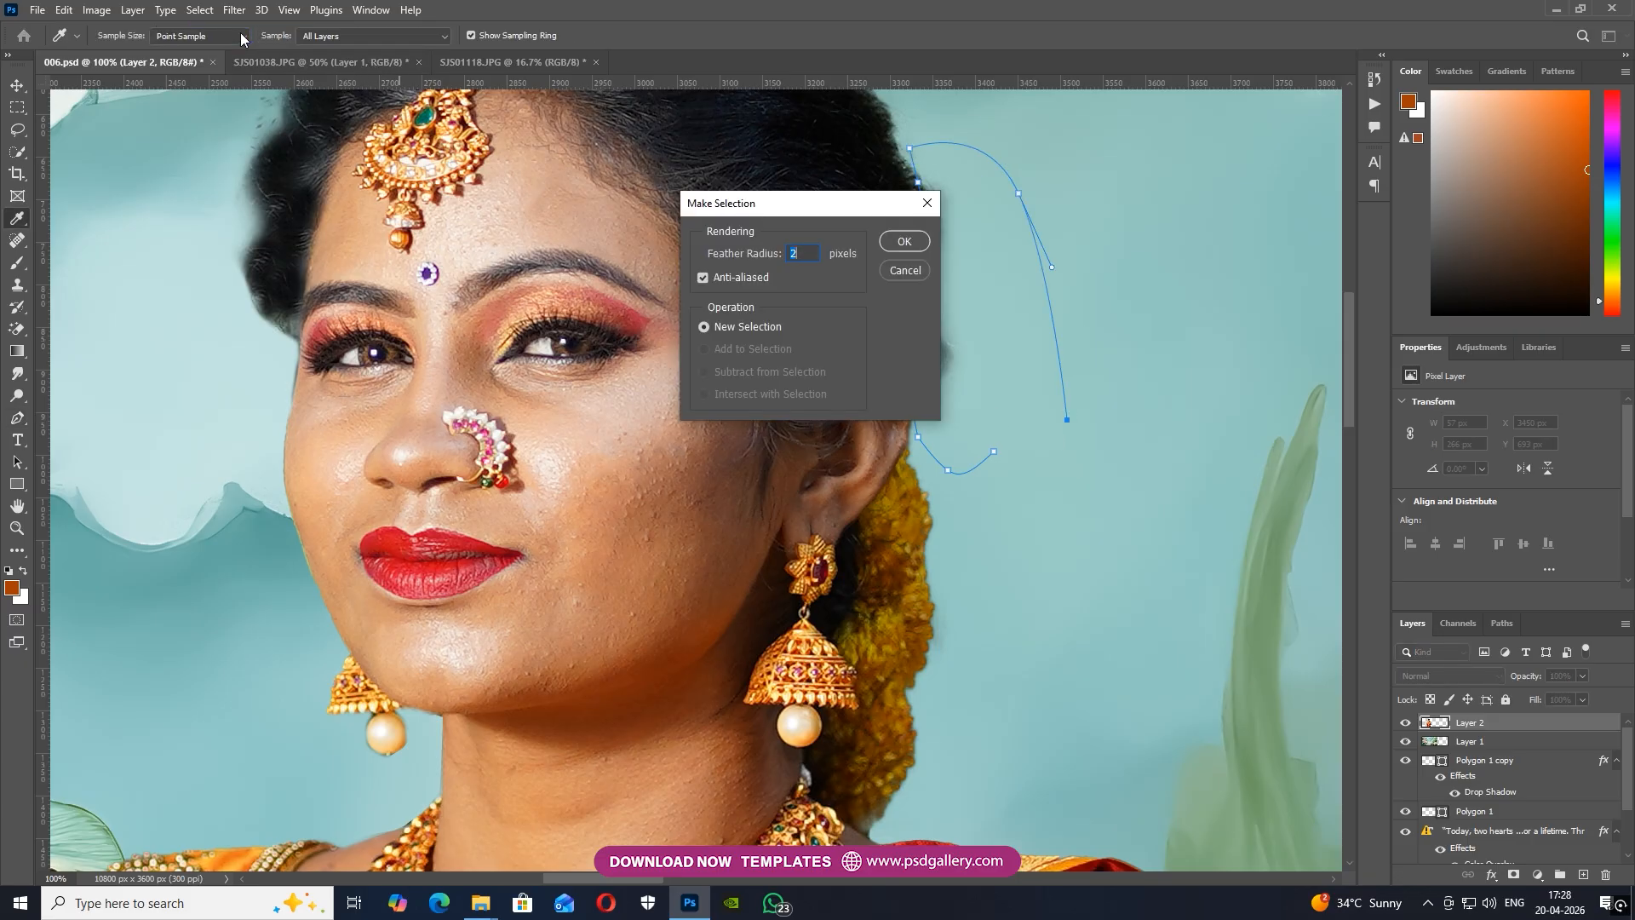
{"action": "key", "text": "Return"}
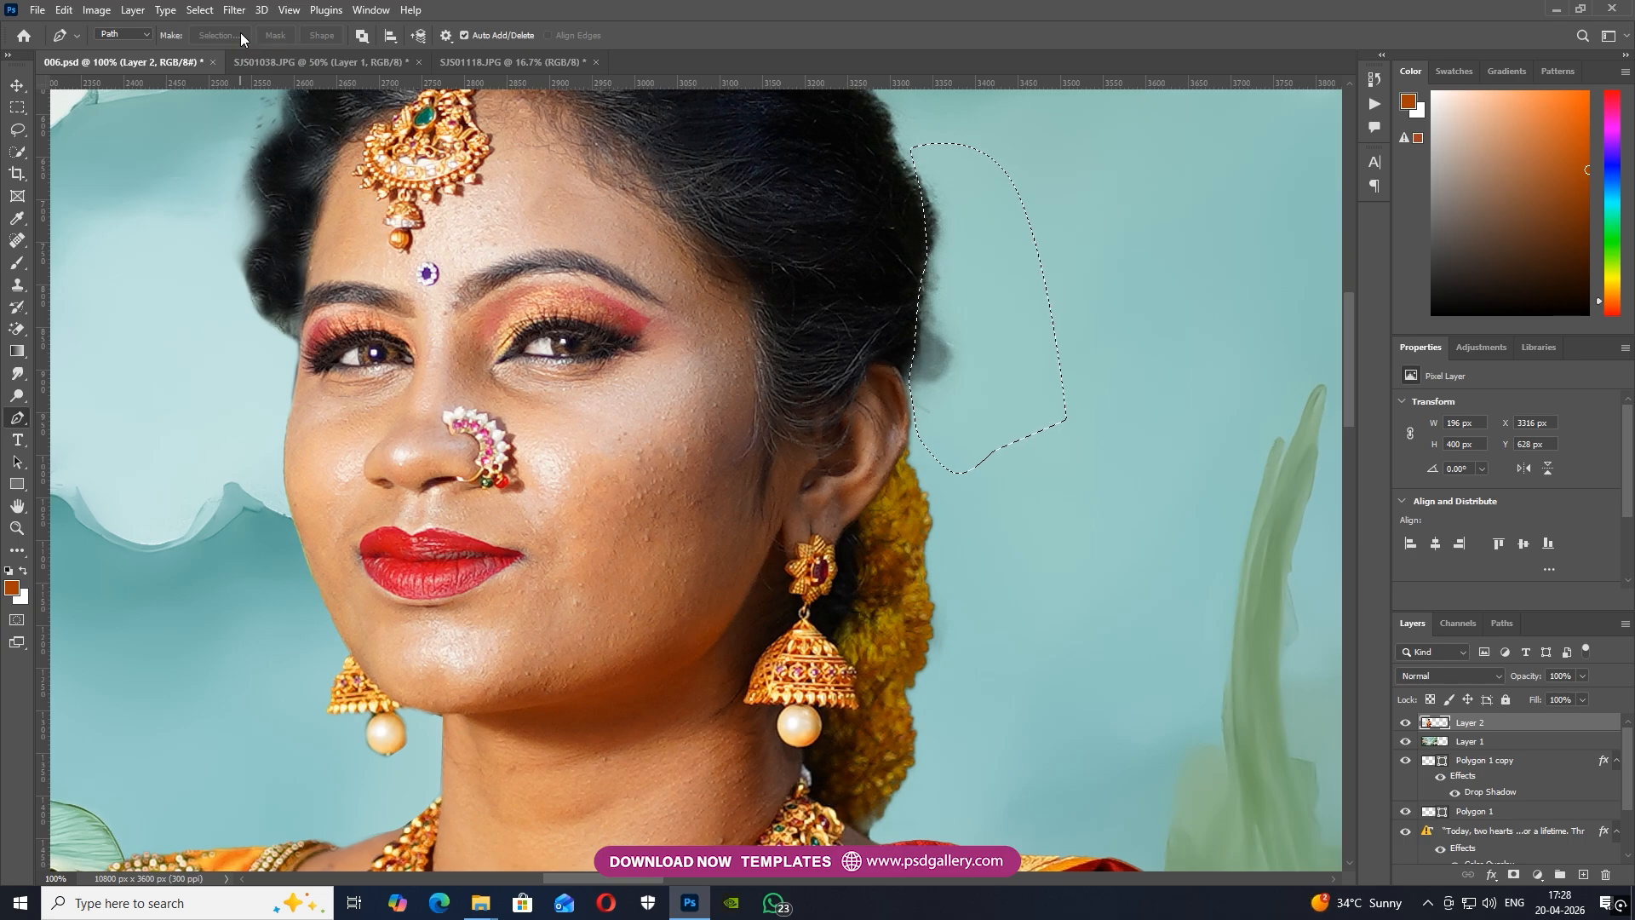
{"action": "key", "text": "Delete"}
{"action": "key", "text": "ctrl+d"}
Lighten the woman's waist and lower saree with the Dodge tool set to Midtones at 45% exposure
{"action": "key", "text": "ctrl+minus"}
{"action": "key", "text": "ctrl+minus"}
{"action": "key", "text": "ctrl+minus"}
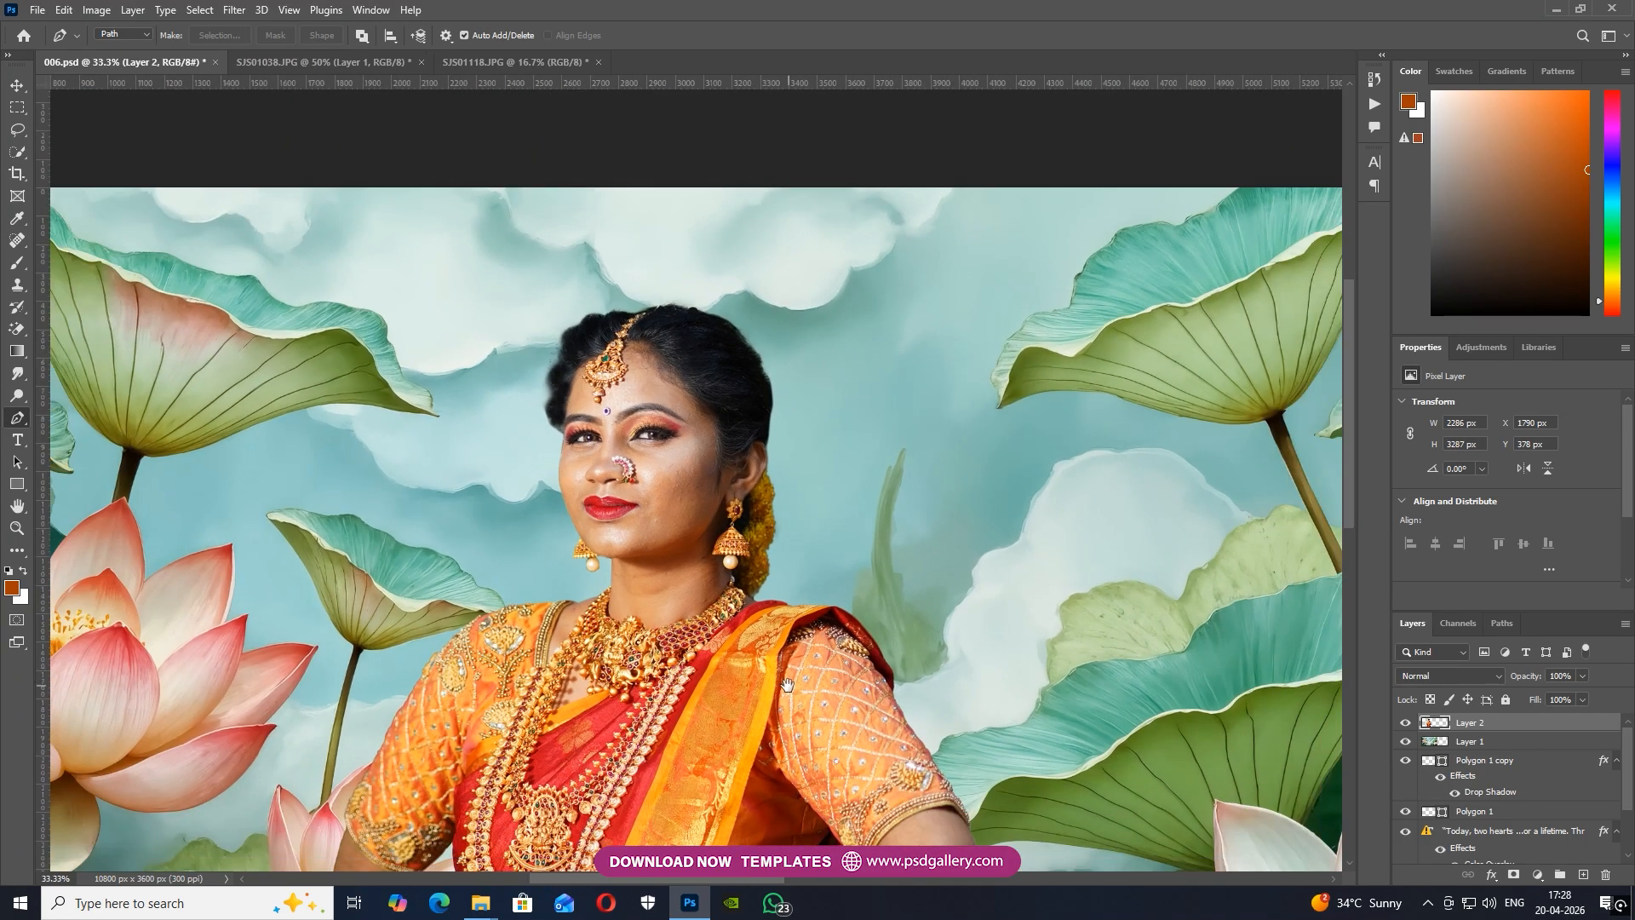
{"action": "scroll", "coordinate": [850, 666], "scroll_direction": "down", "scroll_amount": 2}
{"action": "key", "text": "ctrl+minus"}
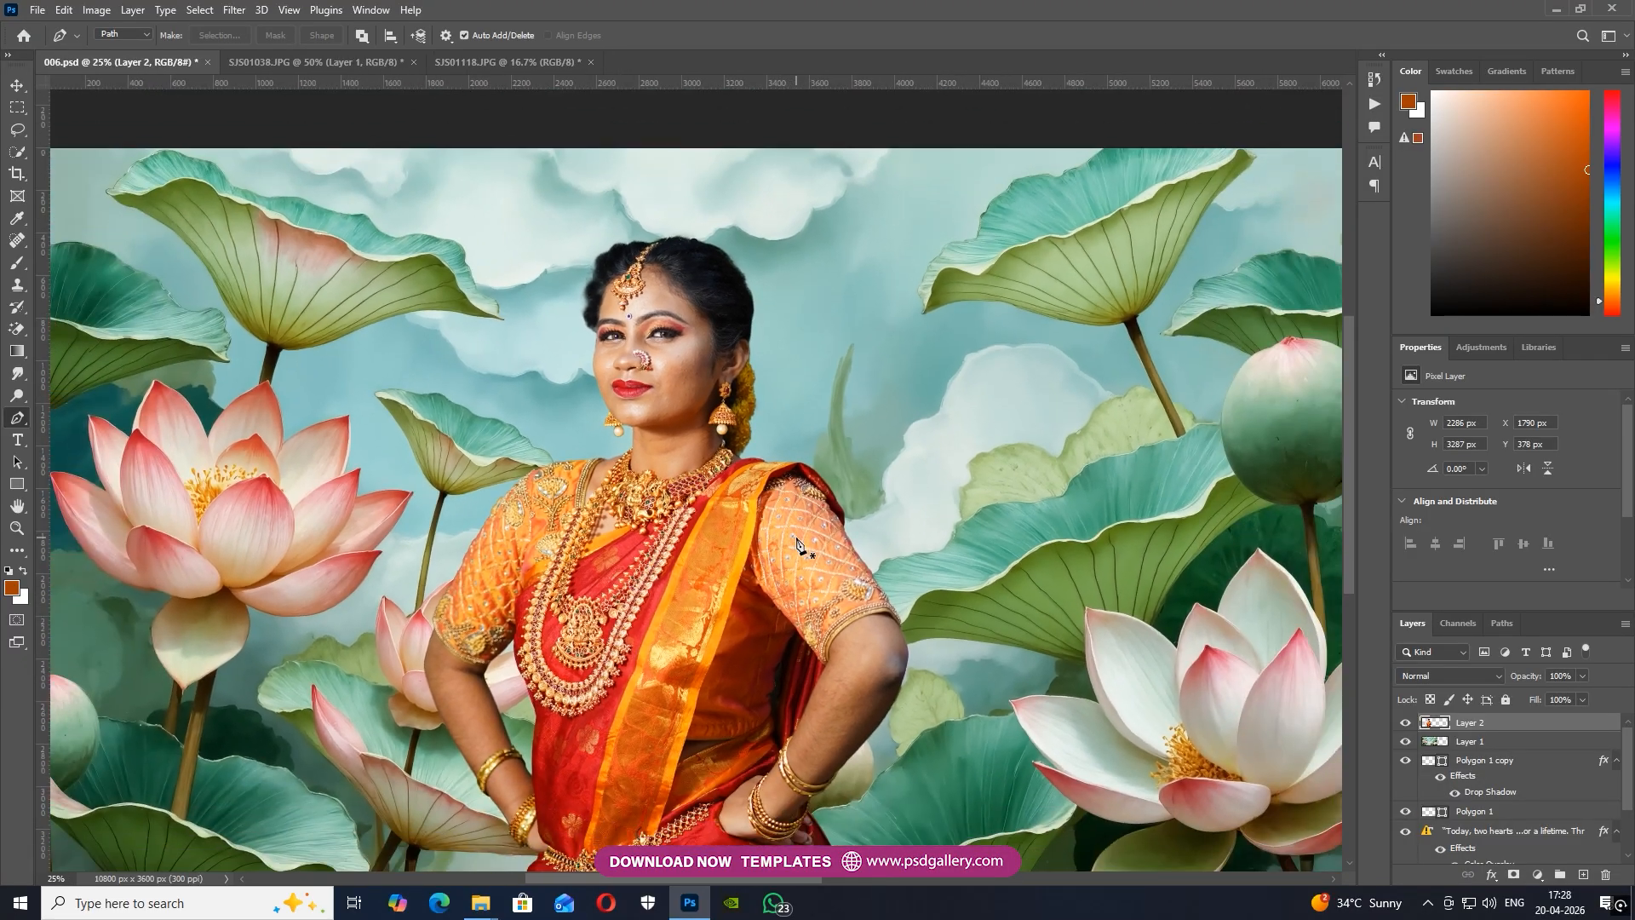
{"action": "left_click", "coordinate": [17, 396]}
{"action": "scroll", "coordinate": [681, 477], "scroll_direction": "down", "scroll_amount": 2}
{"action": "mouse_move", "coordinate": [783, 684]}
{"action": "left_mouse_down"}
{"action": "mouse_move", "coordinate": [732, 659]}
{"action": "mouse_move", "coordinate": [645, 407]}
{"action": "mouse_move", "coordinate": [602, 490]}
{"action": "mouse_move", "coordinate": [629, 700]}
{"action": "left_mouse_up"}
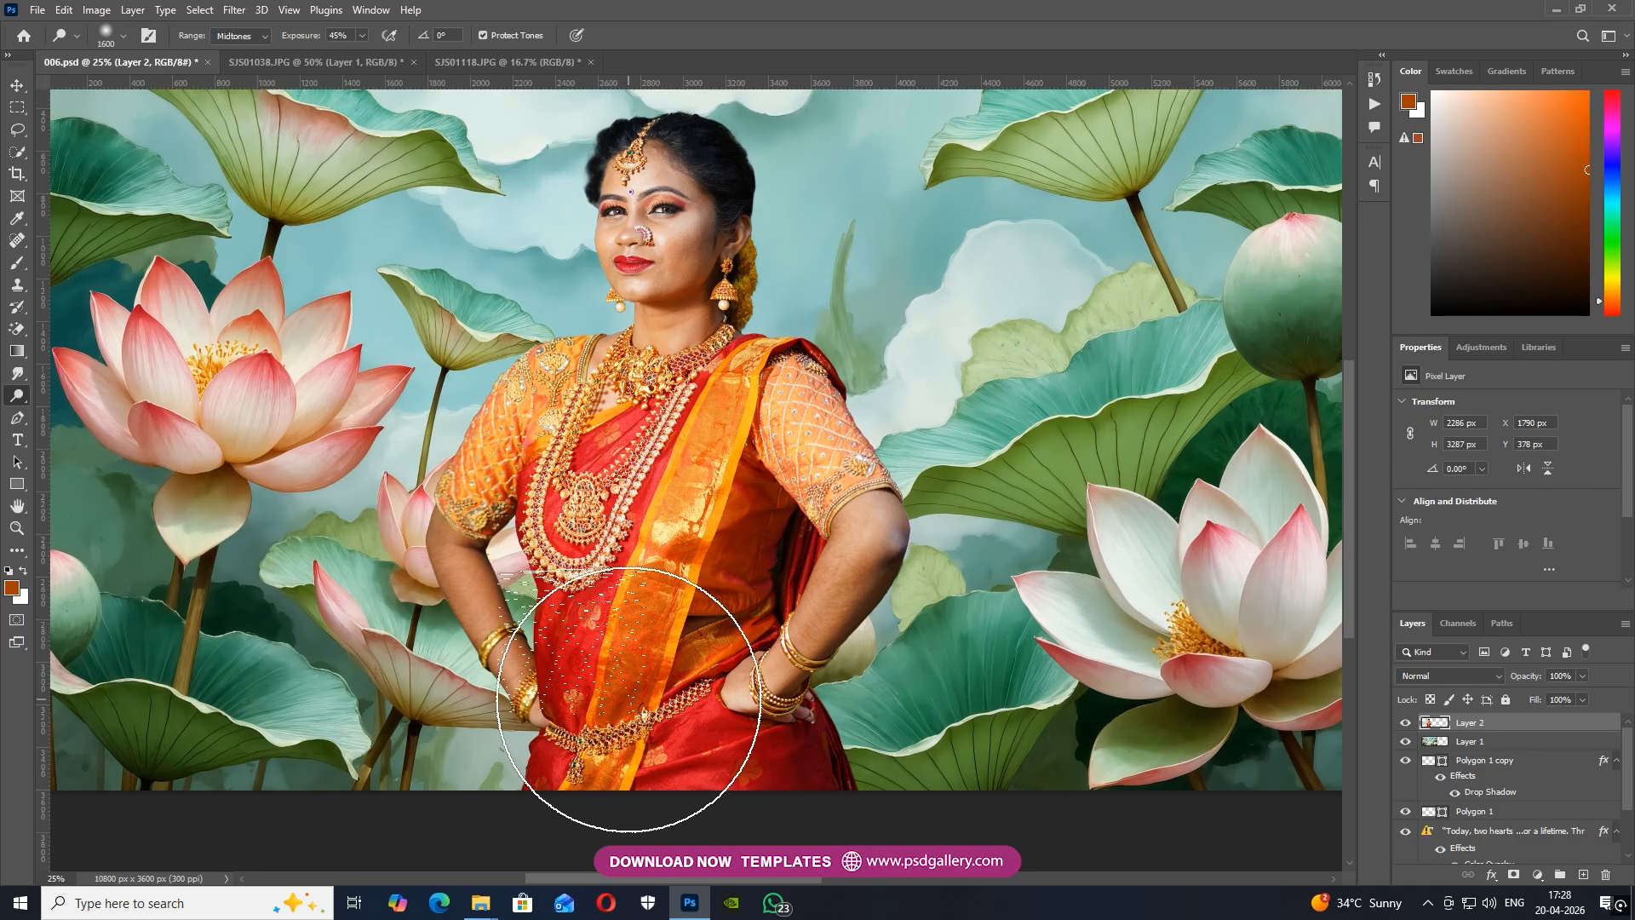
Move the woman slightly to the right on the lotus background, to X 1882 px, and select Layer 2
{"action": "key", "text": "ctrl+minus"}
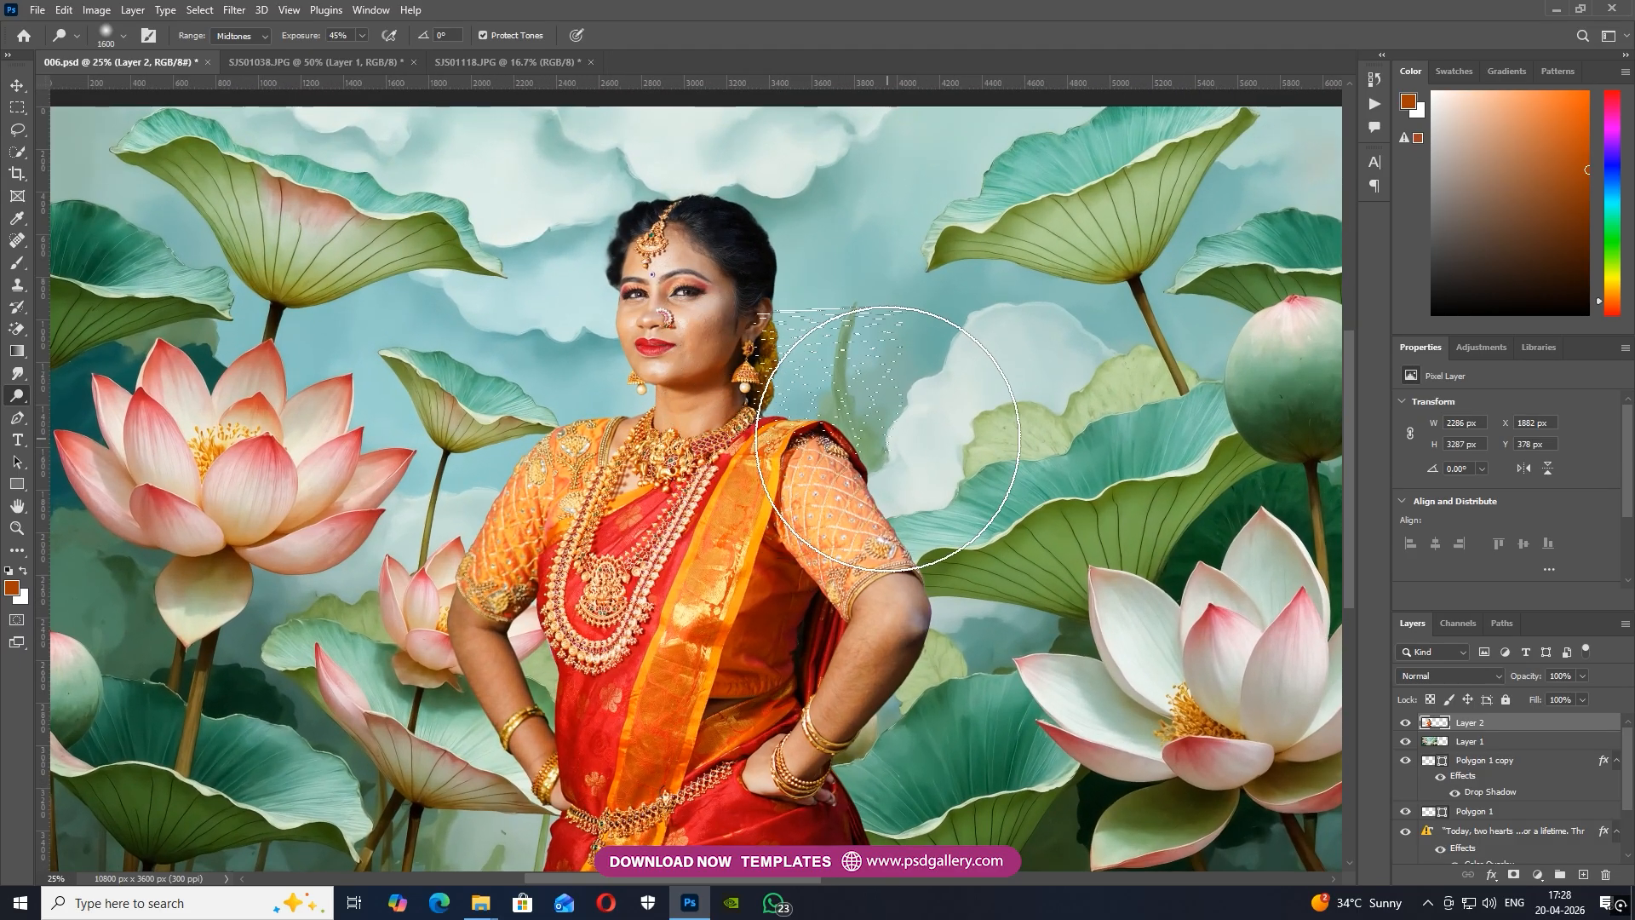
{"action": "key", "text": "ctrl+minus"}
{"action": "key", "text": "v"}
{"action": "right_click", "coordinate": [694, 375]}
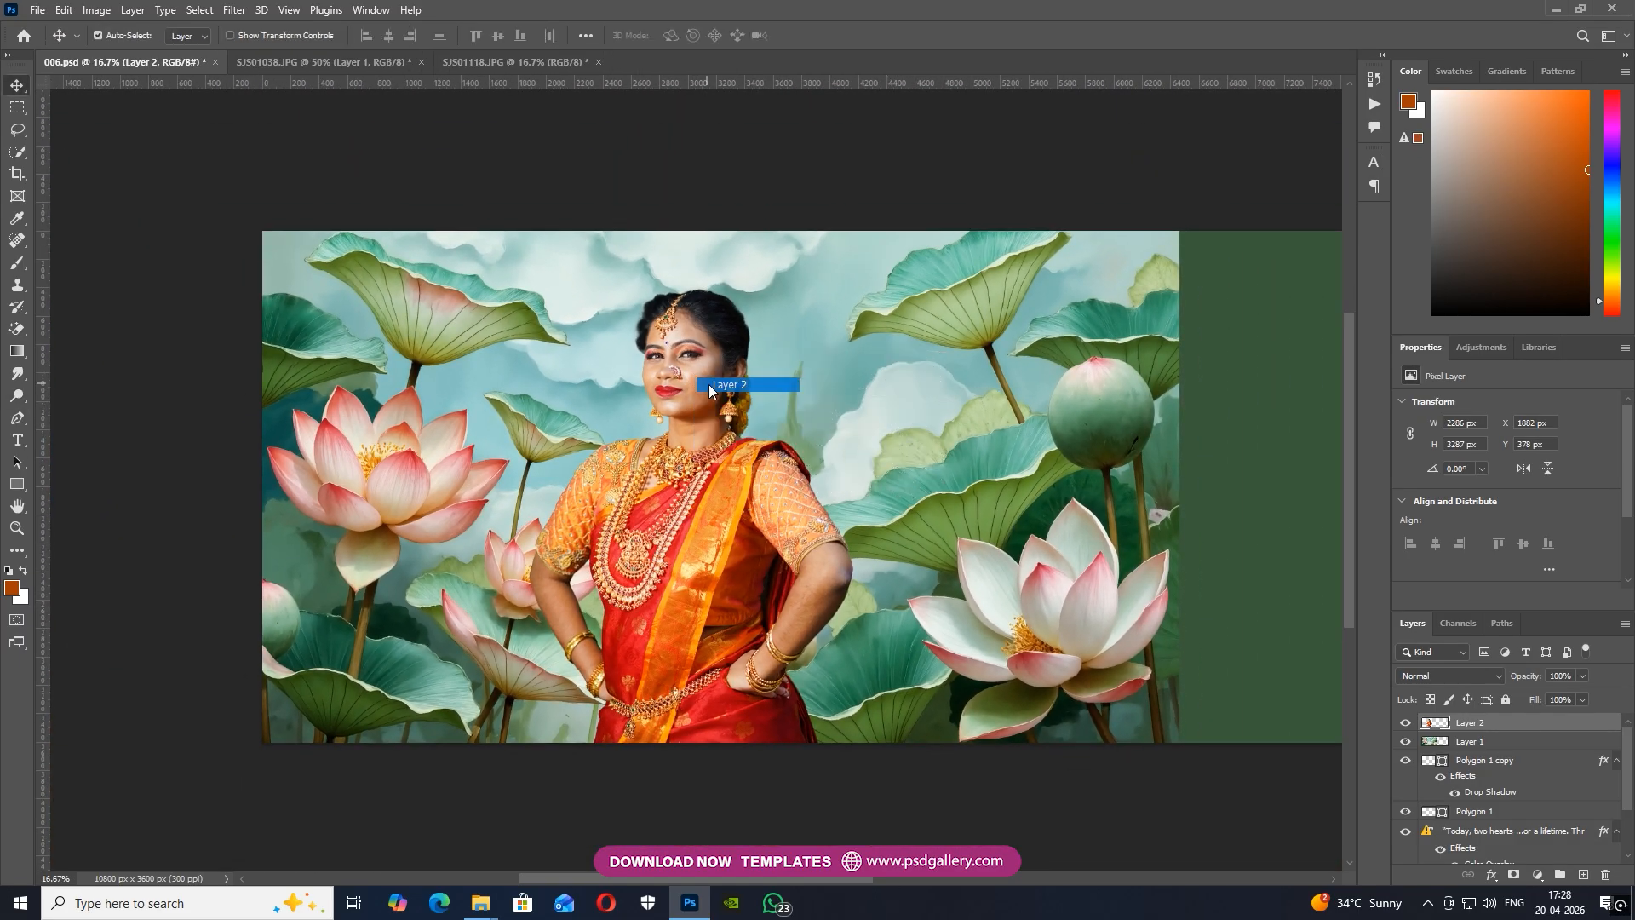
{"action": "left_click", "coordinate": [707, 385]}
Show the recorded actions and play the Skin Retouching action on the woman's layer
{"action": "key", "text": "ctrl+plus"}
{"action": "key", "text": "ctrl+plus"}
{"action": "left_click_drag", "start_coordinate": [740, 259], "coordinate": [755, 470]}
{"action": "key", "text": "ctrl+plus"}
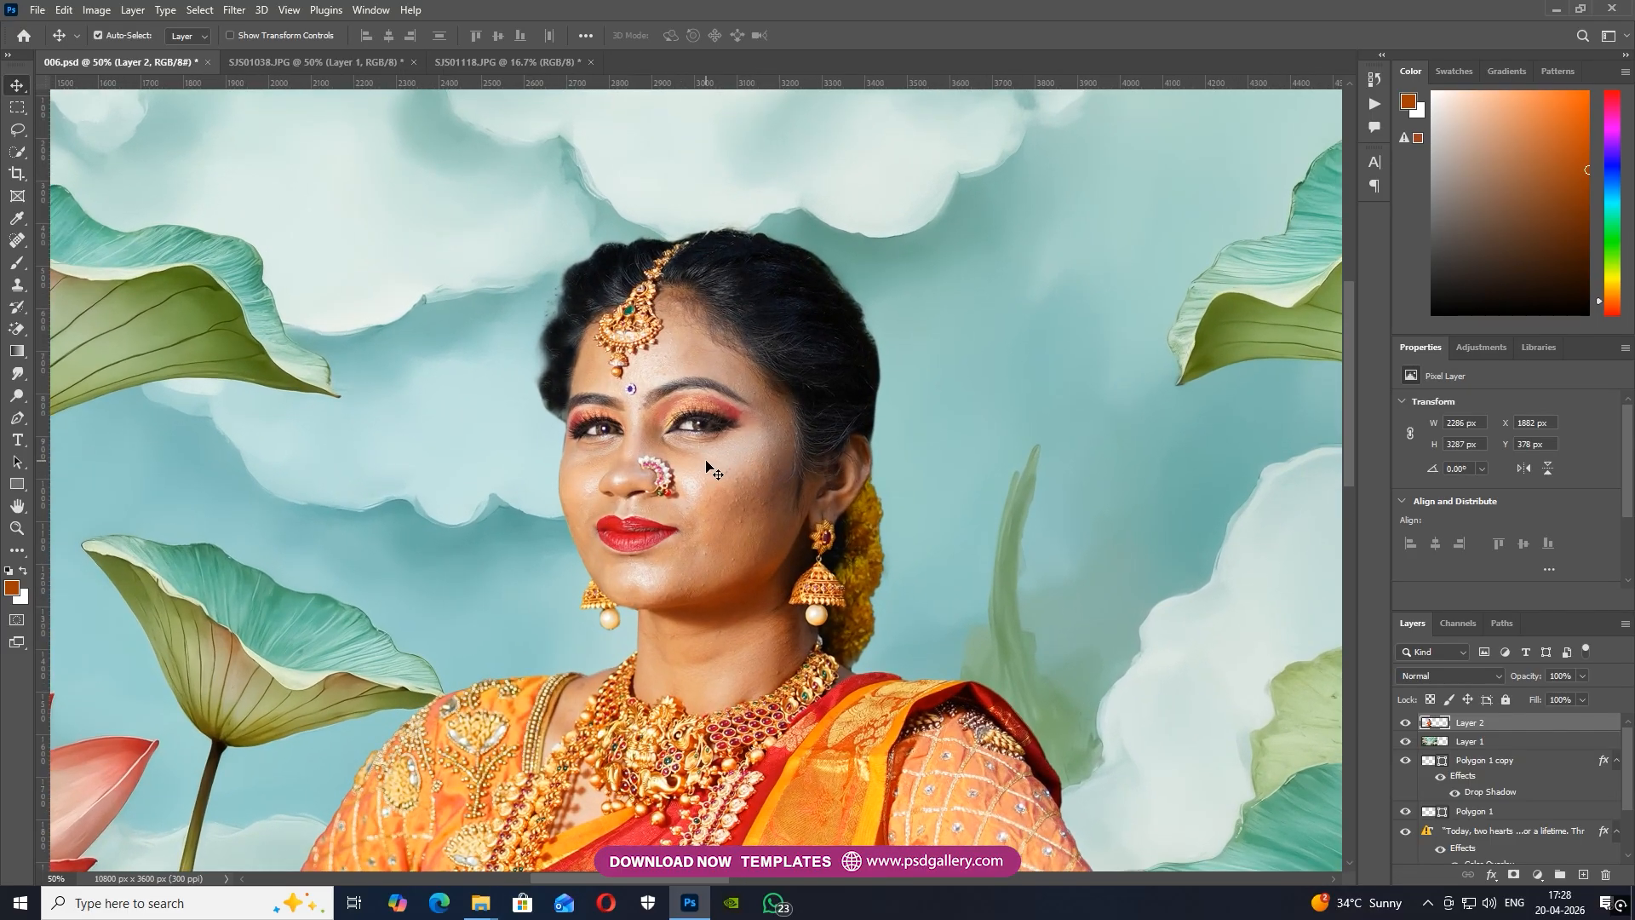
{"action": "left_click", "coordinate": [370, 9]}
{"action": "left_click", "coordinate": [381, 127]}
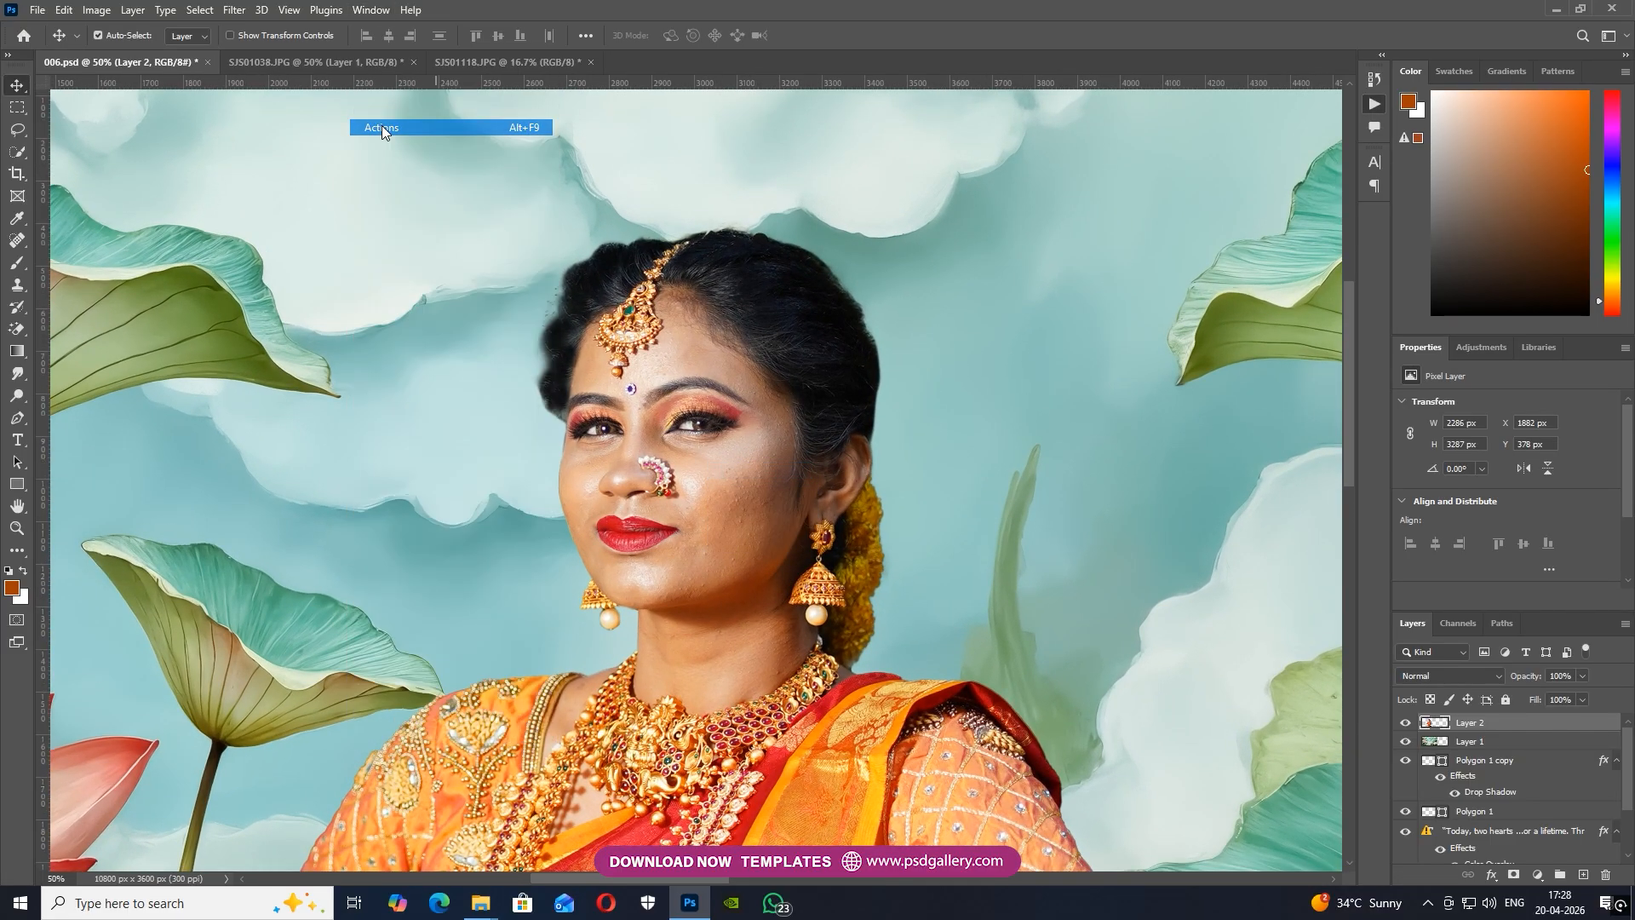
{"action": "left_click", "coordinate": [1252, 358]}
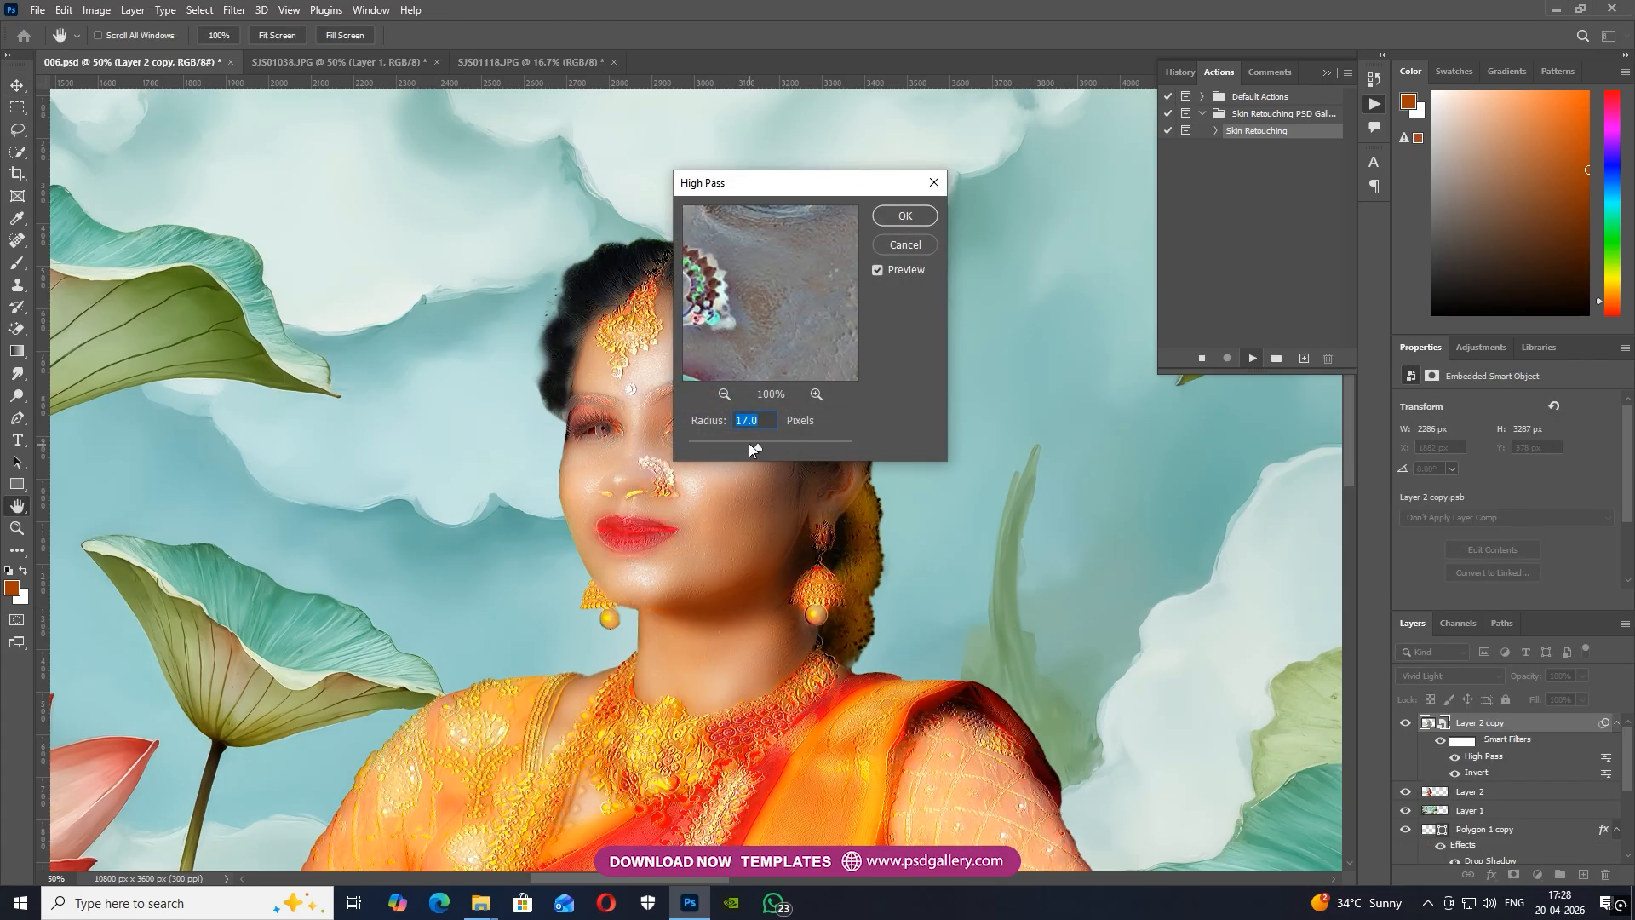
Apply the action's High Pass filter with a 17-pixel radius and its Gaussian Blur with a 2.5-pixel radius
{"action": "left_click", "coordinate": [908, 217]}
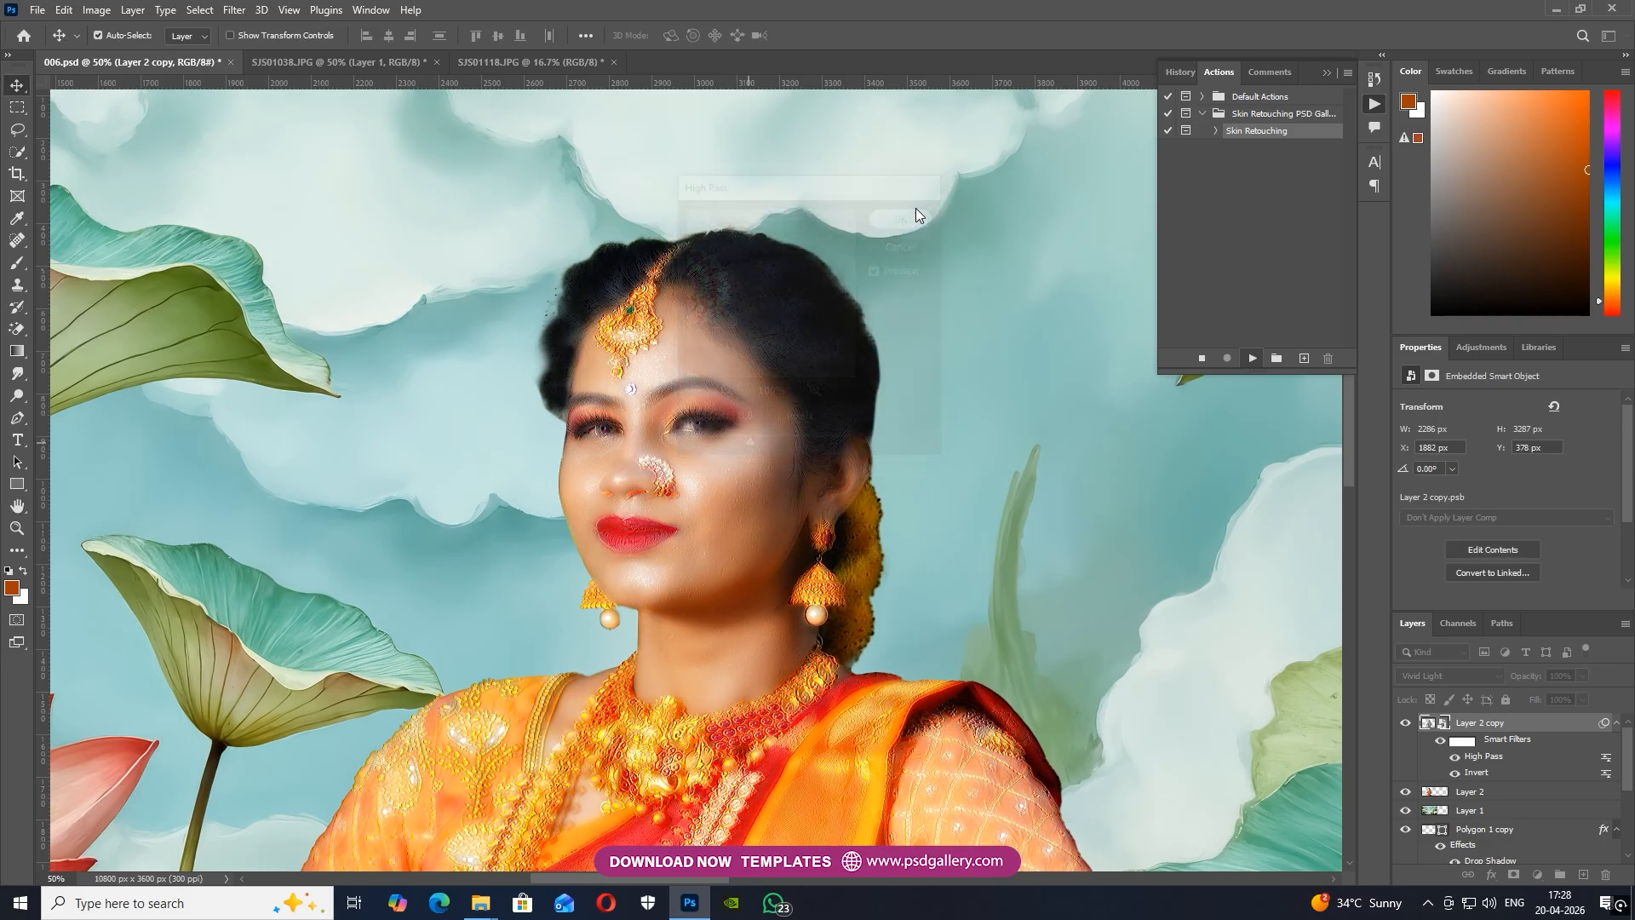
{"action": "left_click", "coordinate": [1050, 492]}
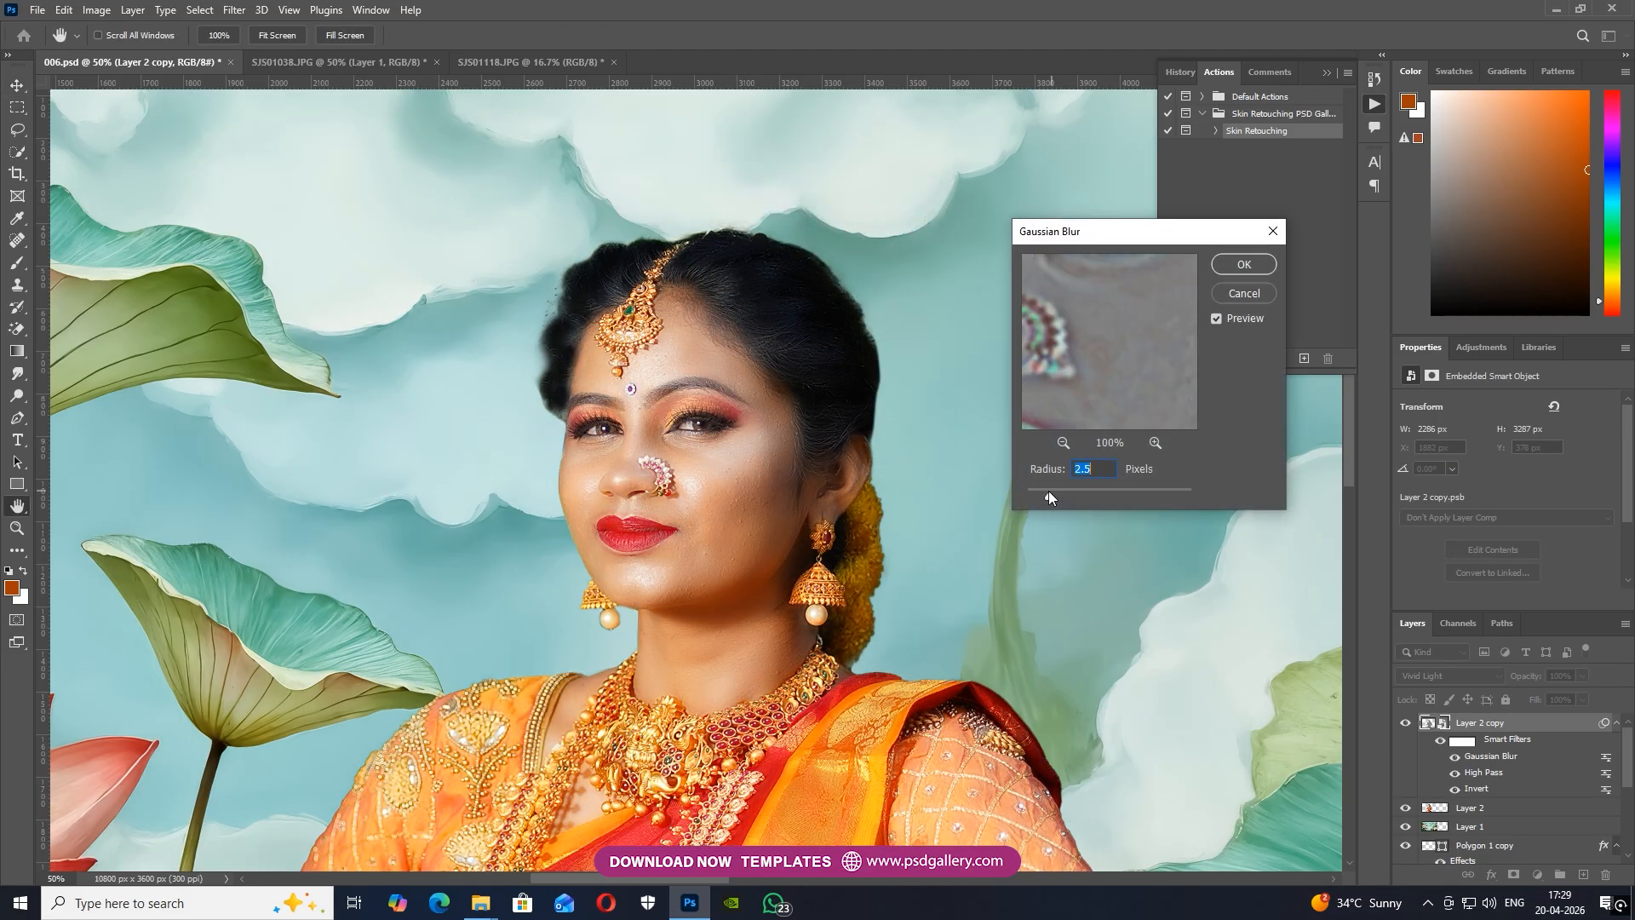
{"action": "left_click", "coordinate": [1241, 265]}
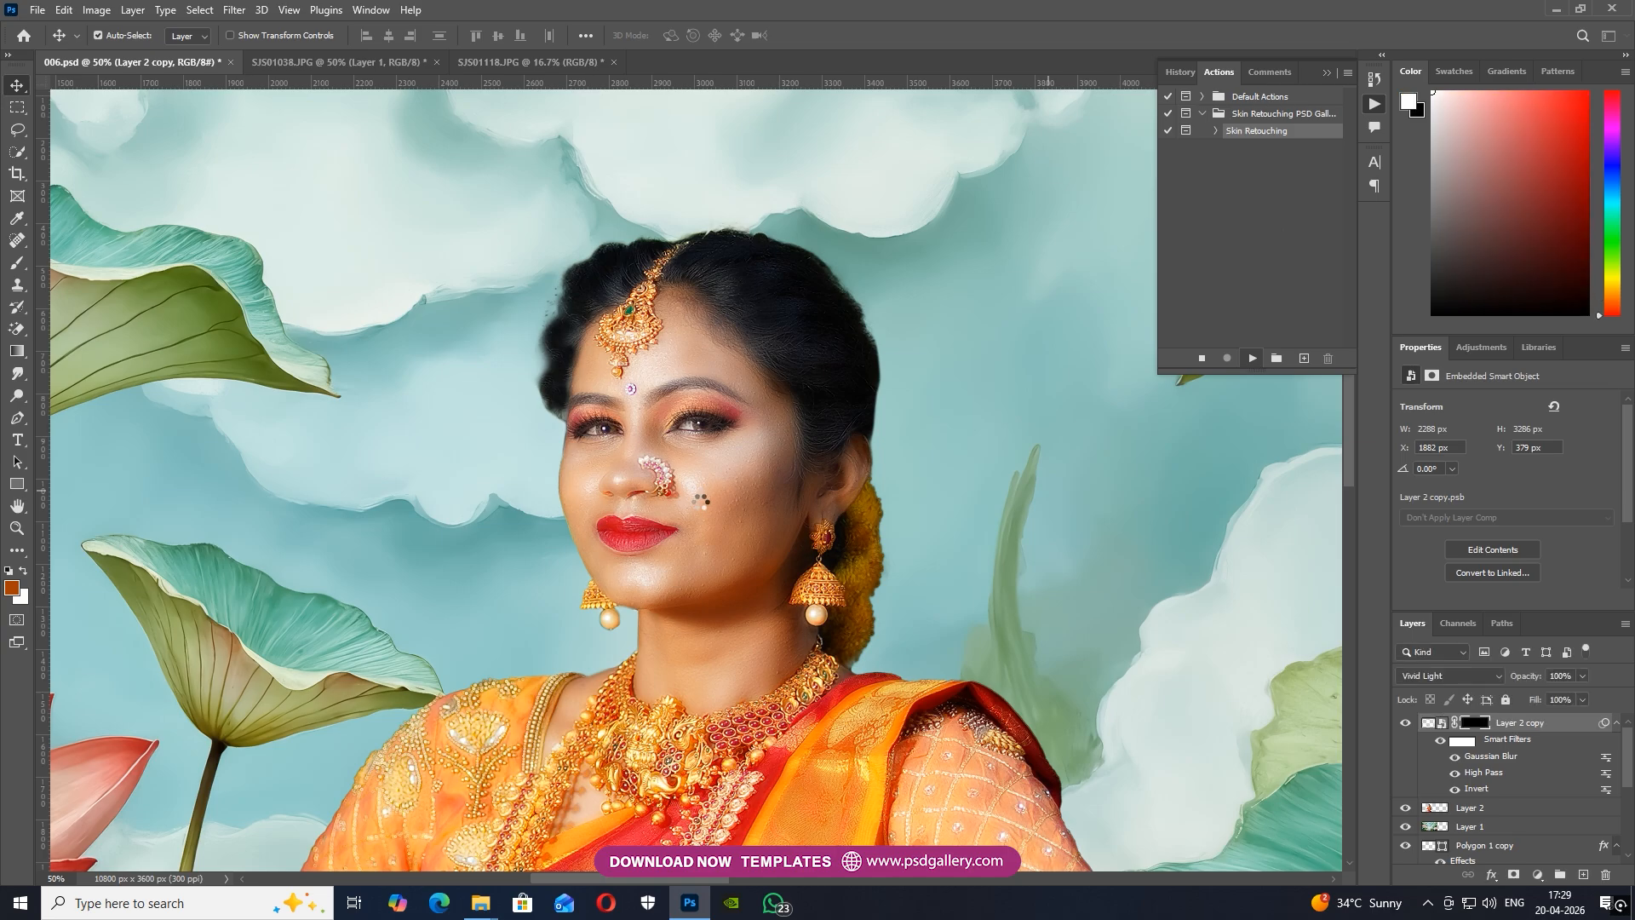
Paint white with a soft brush on the Layer 2 copy mask to smooth the skin of the cheek beside the ear
{"action": "key", "text": "ctrl+plus"}
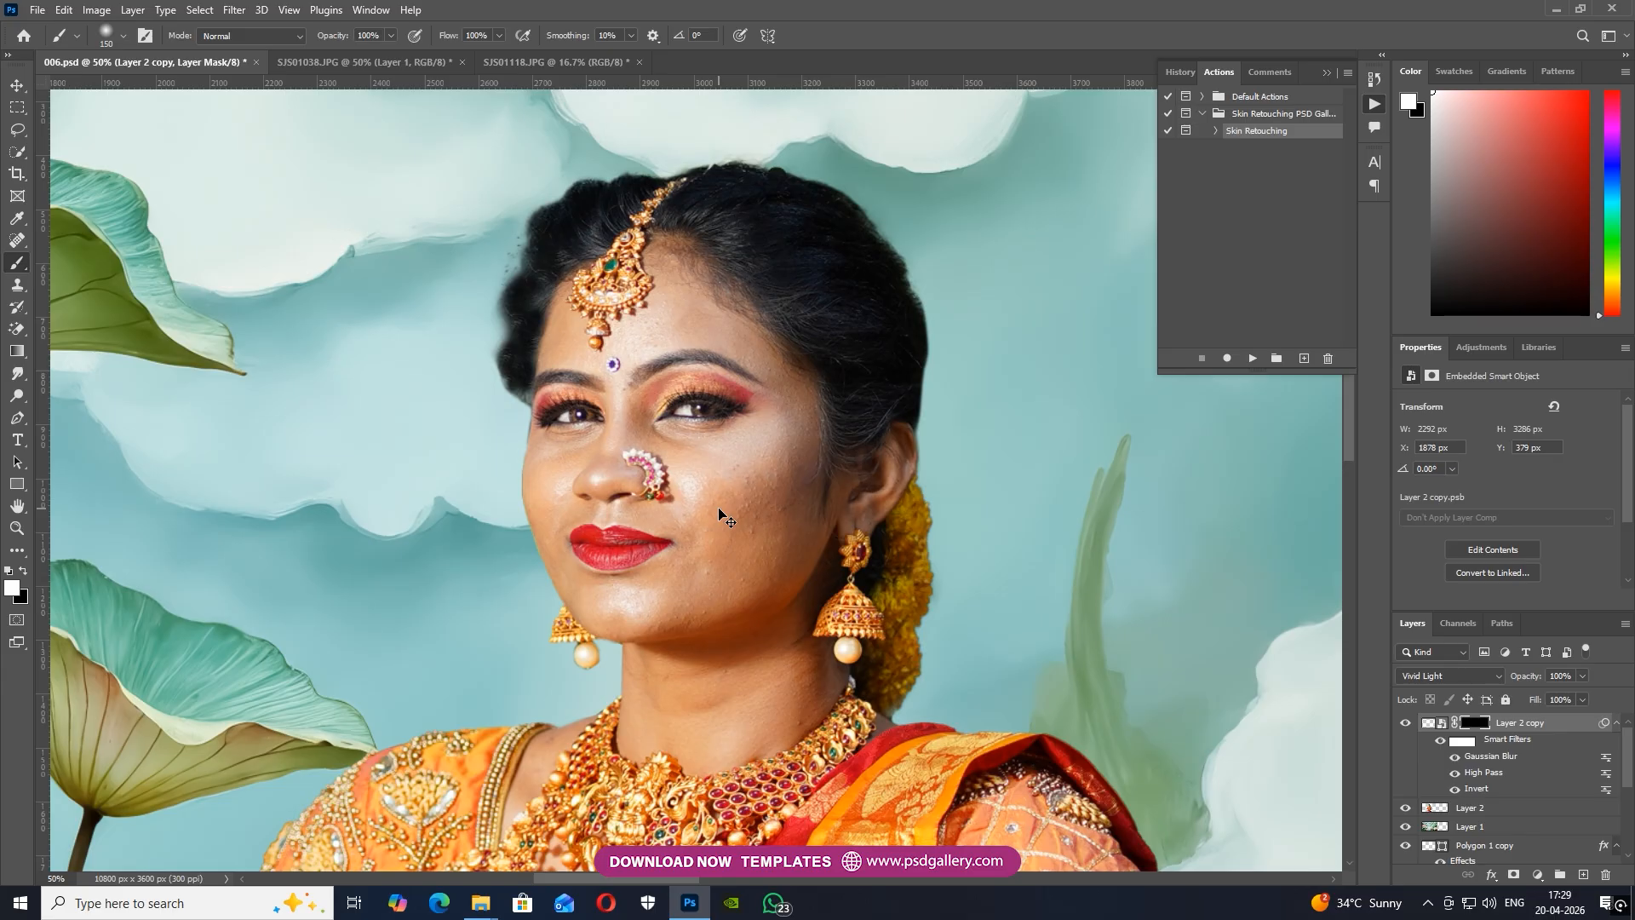
{"action": "key", "text": "ctrl+plus"}
{"action": "left_click_drag", "start_coordinate": [741, 473], "coordinate": [733, 536]}
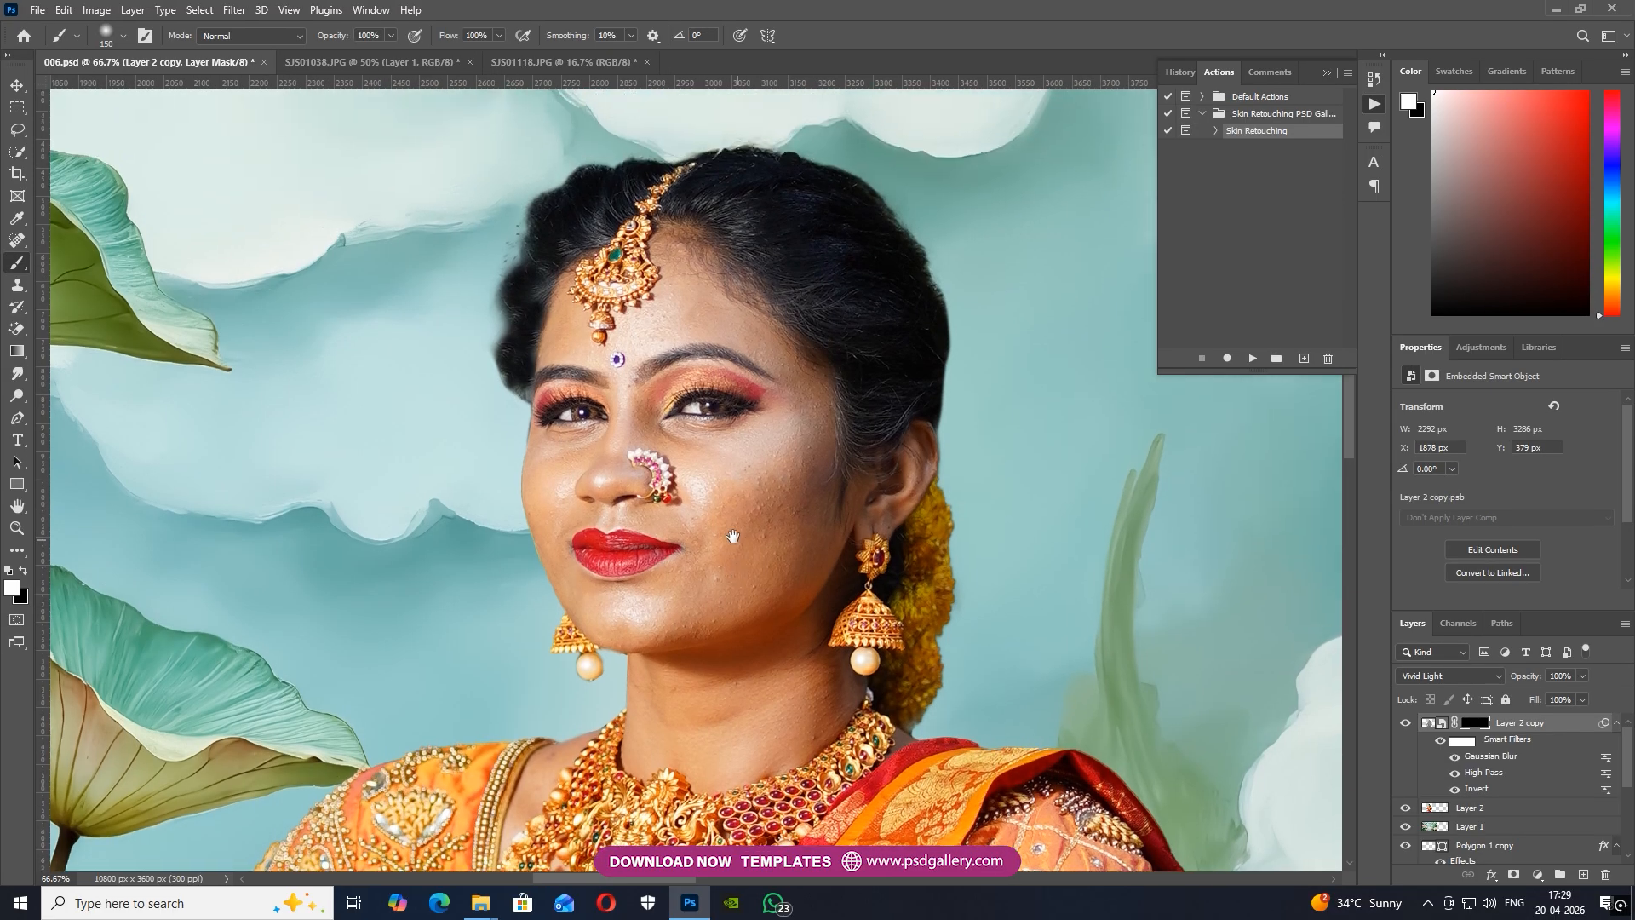
{"action": "key", "text": "ctrl+minus"}
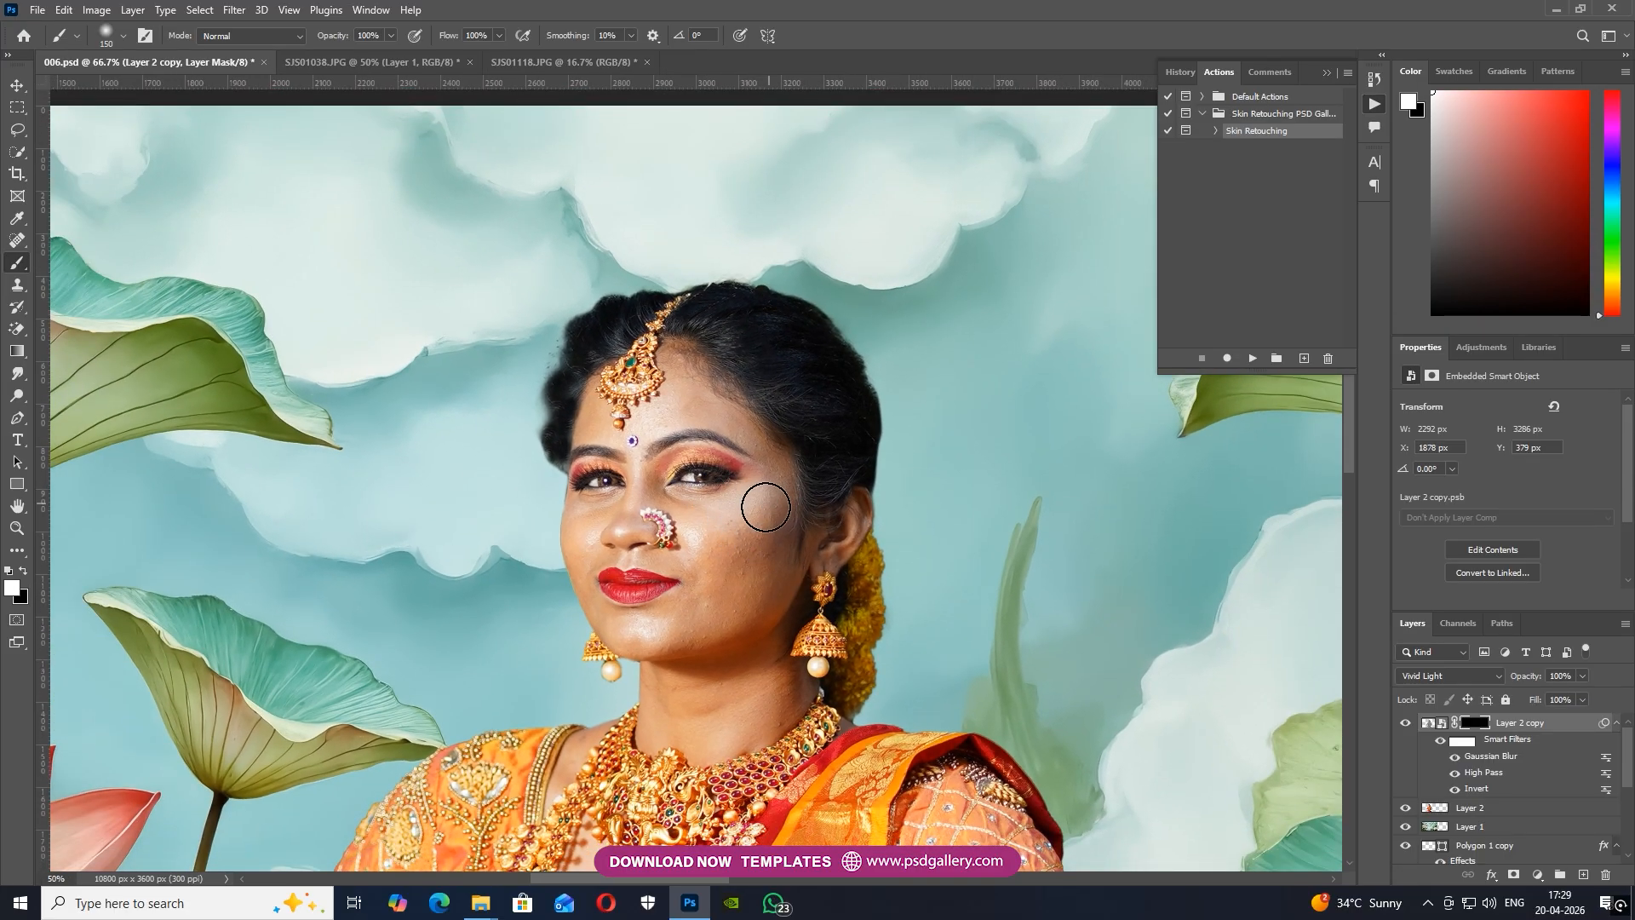
{"action": "key", "text": "ctrl+plus"}
{"action": "key", "text": "bracketleft"}
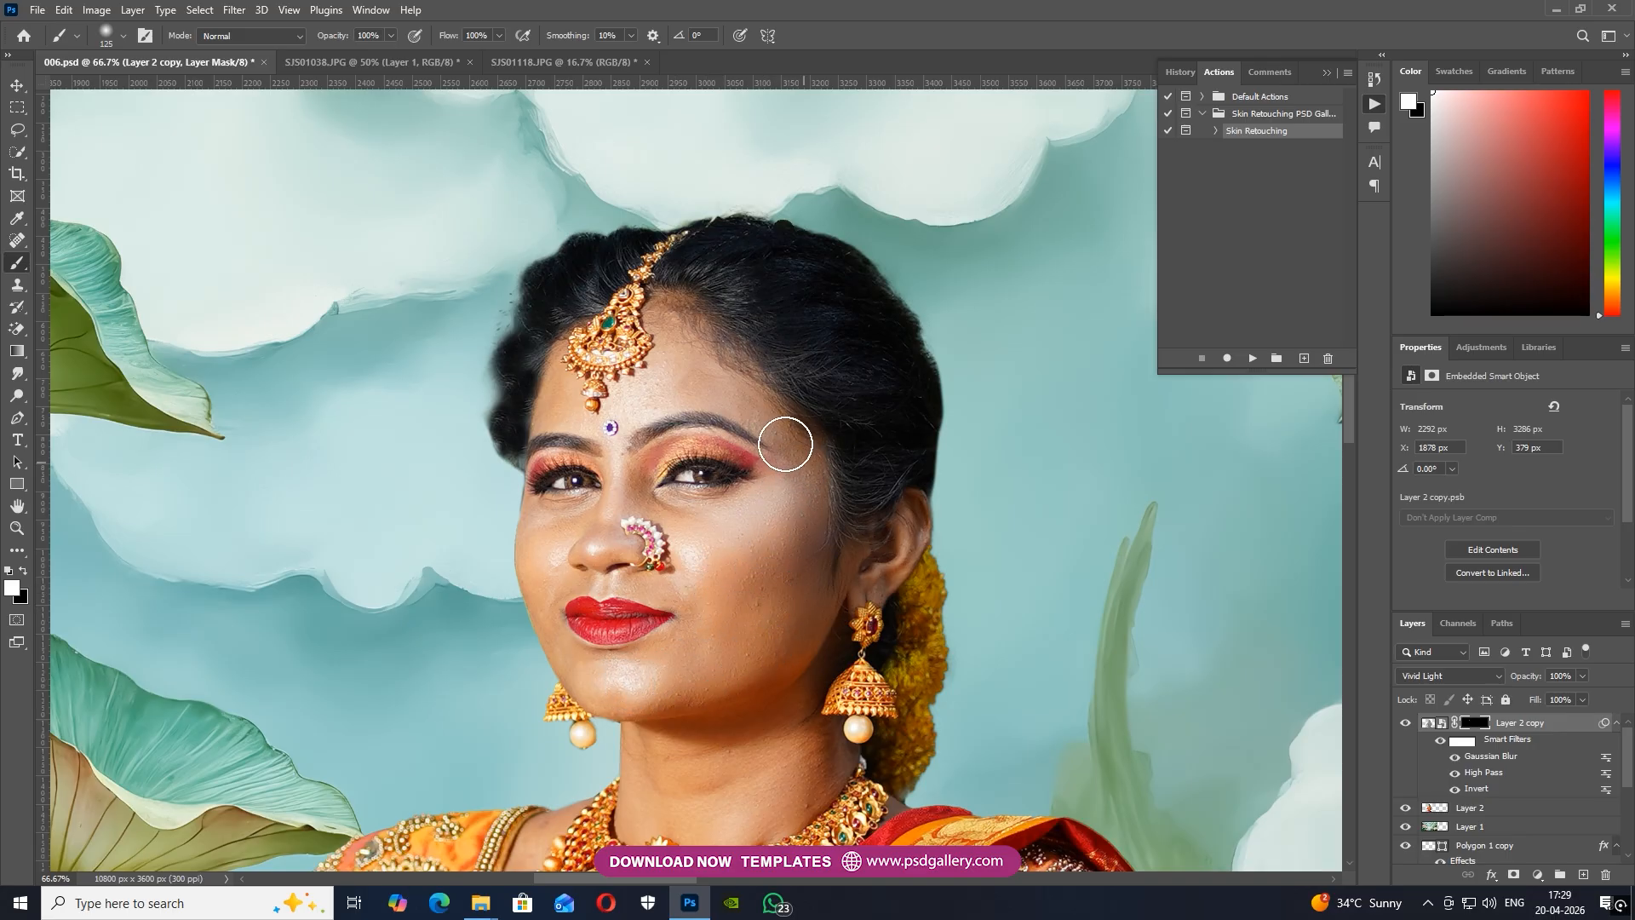
Paint the skin smoothing over the forehead and around the eyes on the mask, adjusting the brush size to fit
{"action": "key", "text": "bracketleft"}
{"action": "key", "text": "bracketleft"}
{"action": "key", "text": "bracketleft"}
{"action": "key", "text": "bracketleft"}
{"action": "key", "text": "bracketright"}
Paint the skin smoothing over the nose, the far cheek and the neck, enlarging the brush to 200 px
{"action": "key", "text": "bracketright"}
{"action": "key", "text": "bracketright"}
{"action": "key", "text": "bracketright"}
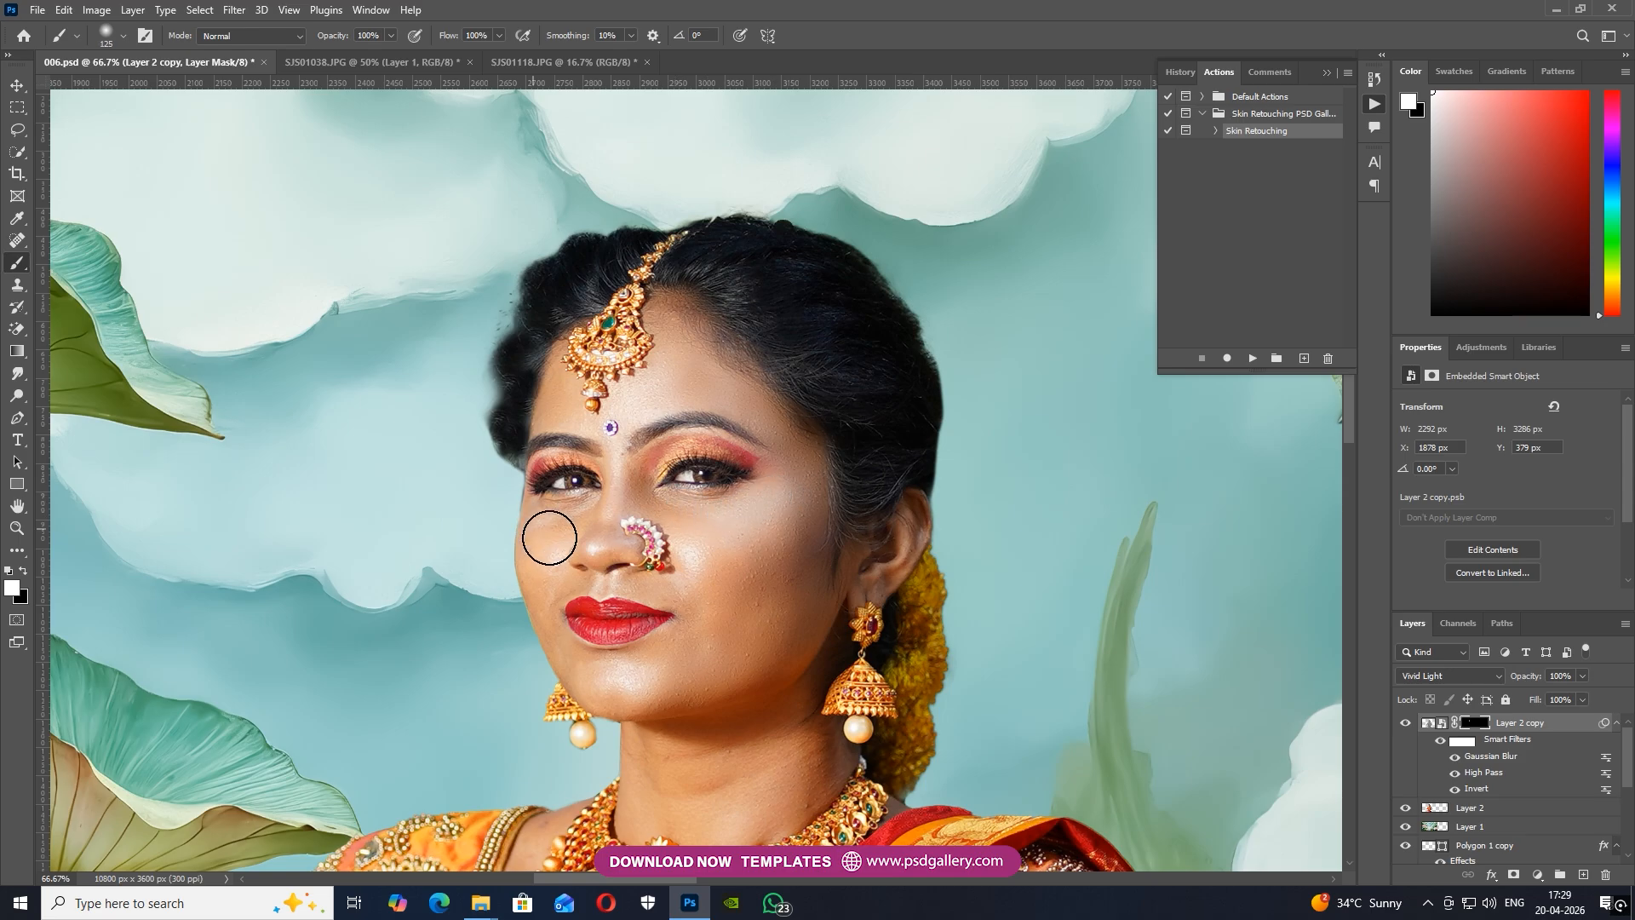
{"action": "key", "text": "bracketleft"}
{"action": "key", "text": "bracketleft"}
{"action": "key", "text": "bracketleft"}
{"action": "key", "text": "bracketleft"}
{"action": "key", "text": "bracketleft"}
{"action": "key", "text": "bracketleft"}
{"action": "key", "text": "bracketleft"}
{"action": "key", "text": "bracketright"}
{"action": "key", "text": "bracketright"}
{"action": "key", "text": "bracketright"}
{"action": "key", "text": "bracketright"}
{"action": "key", "text": "bracketright"}
{"action": "key", "text": "bracketright"}
{"action": "key", "text": "bracketright"}
{"action": "key", "text": "bracketright"}
{"action": "key", "text": "bracketright"}
{"action": "key", "text": "bracketright"}
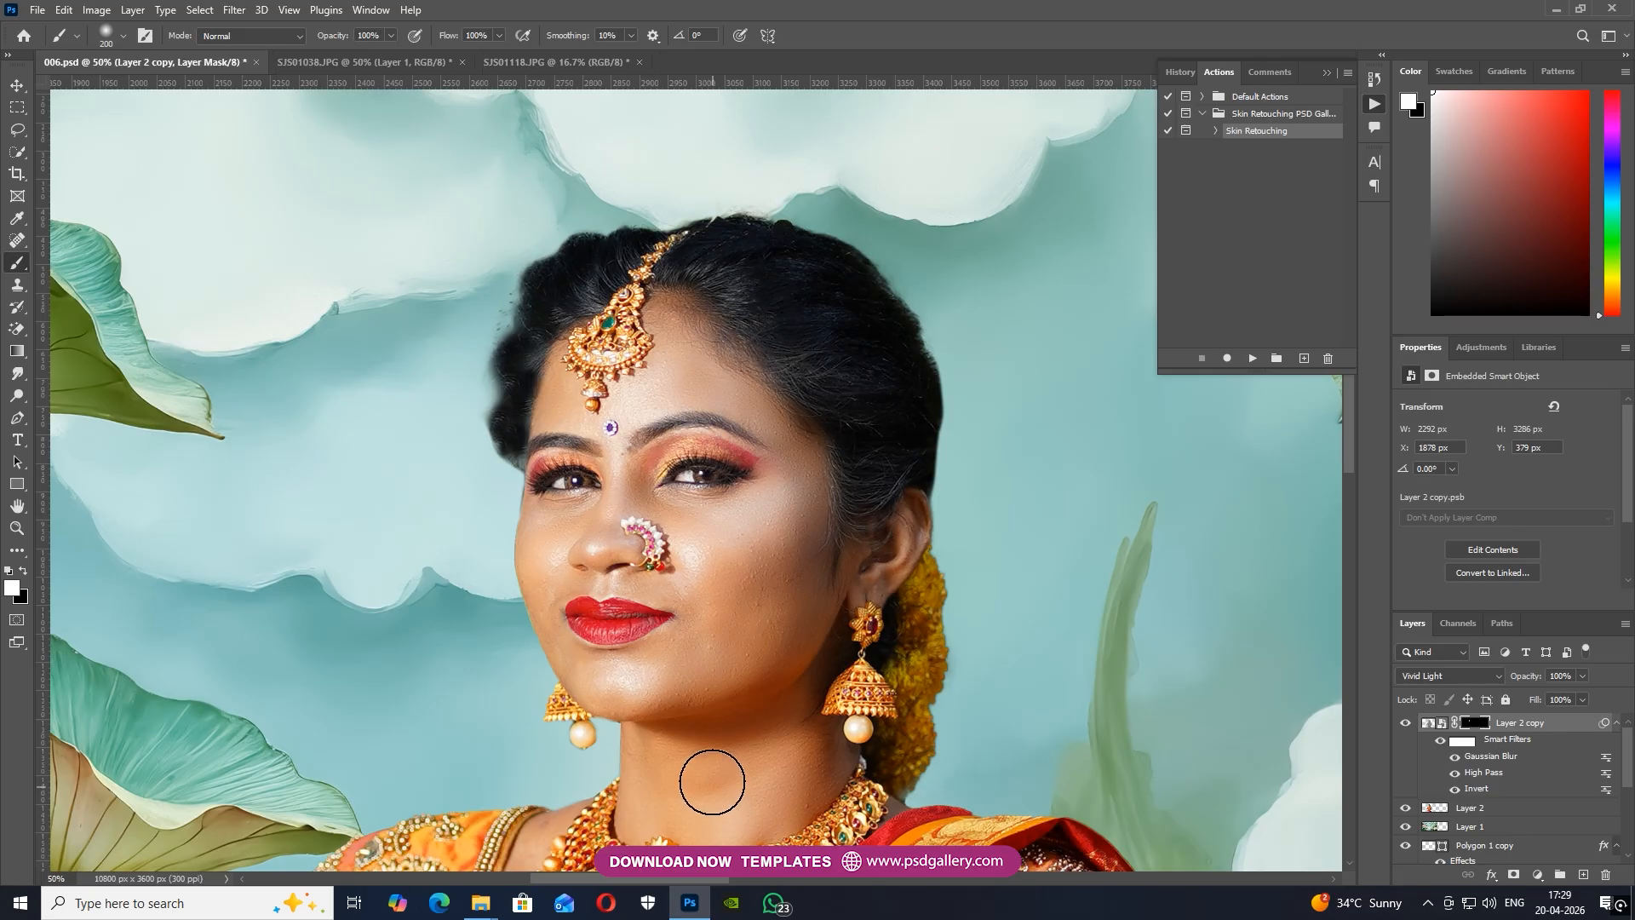
Smooth the skin of both arms and the hand by painting on the mask with a 250 px brush
{"action": "key", "text": "ctrl+minus"}
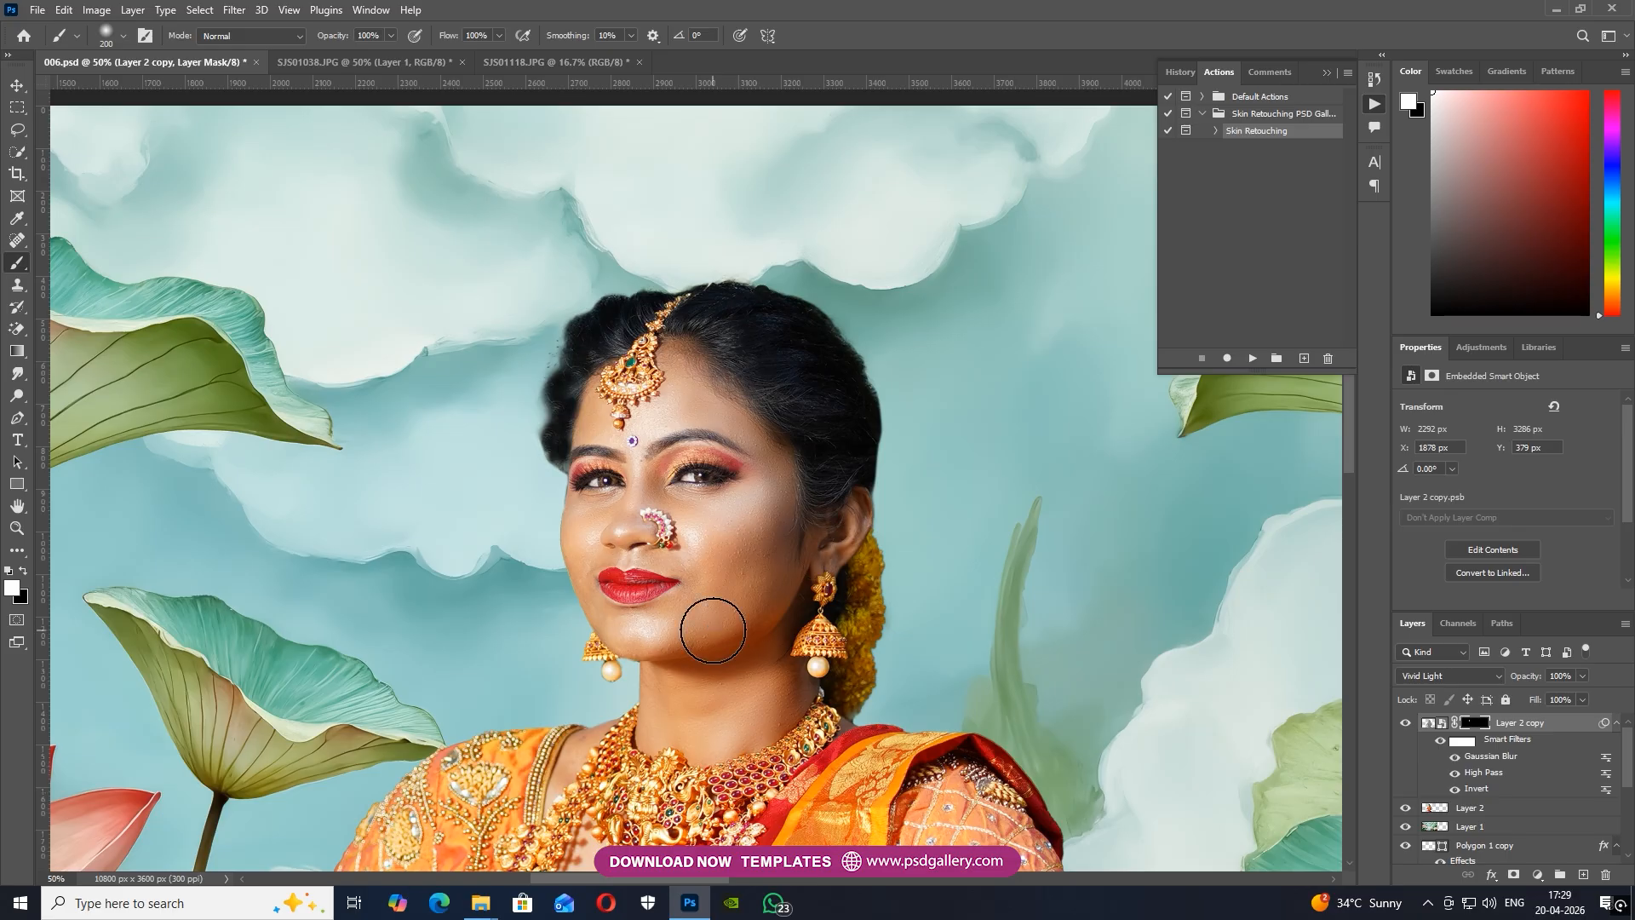
{"action": "key", "text": "ctrl+minus"}
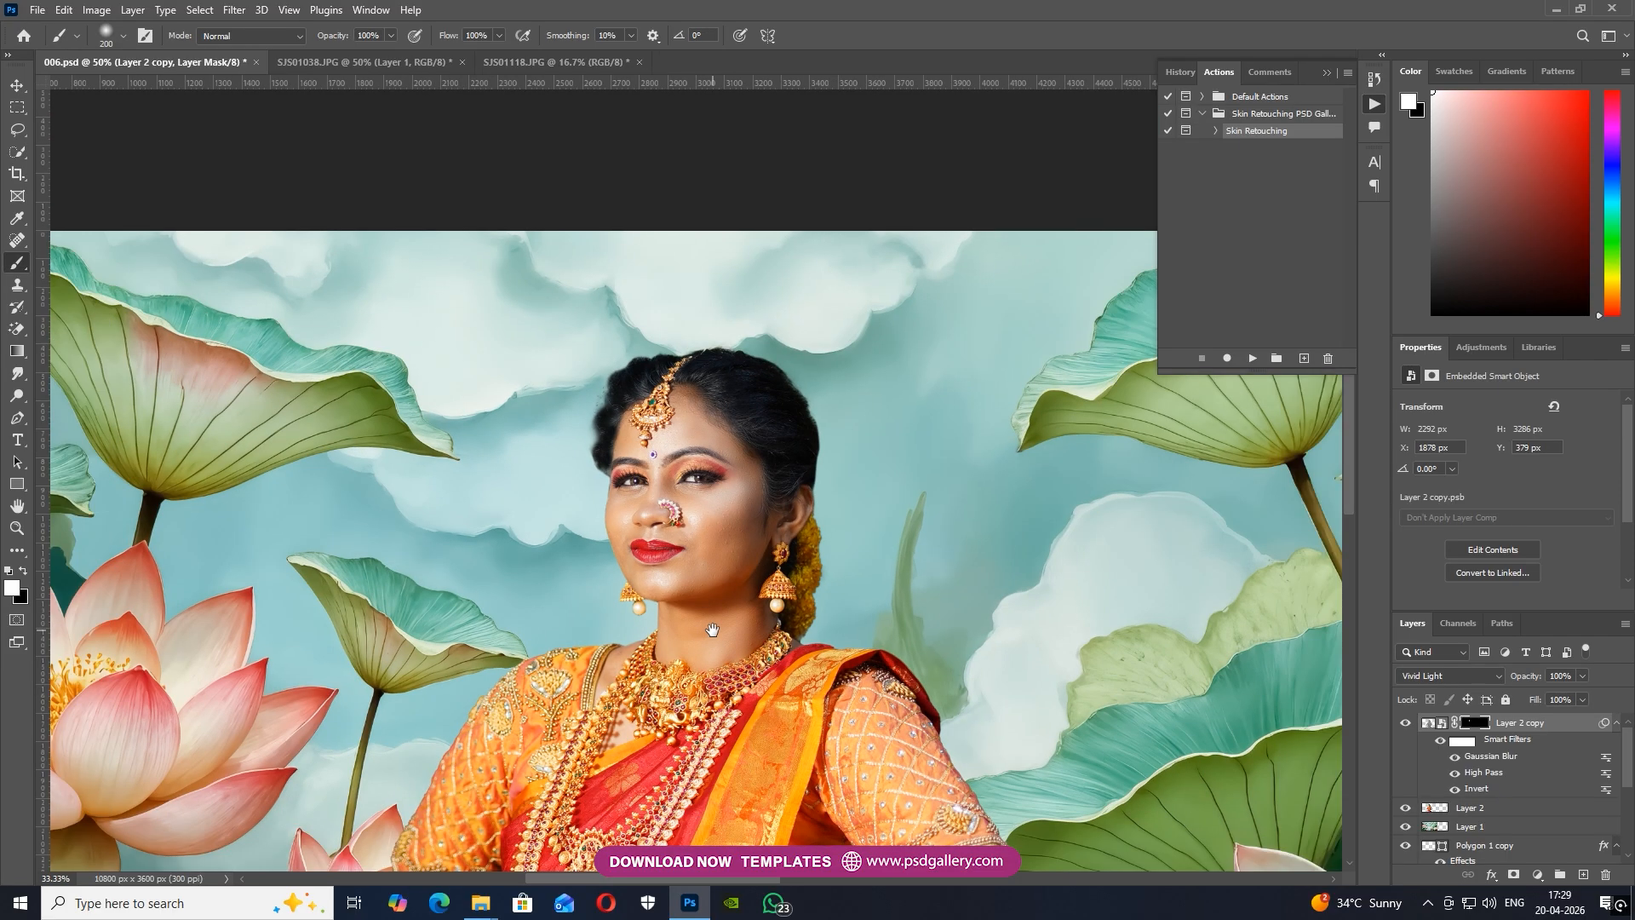
{"action": "scroll", "coordinate": [712, 630], "scroll_direction": "down", "scroll_amount": 5}
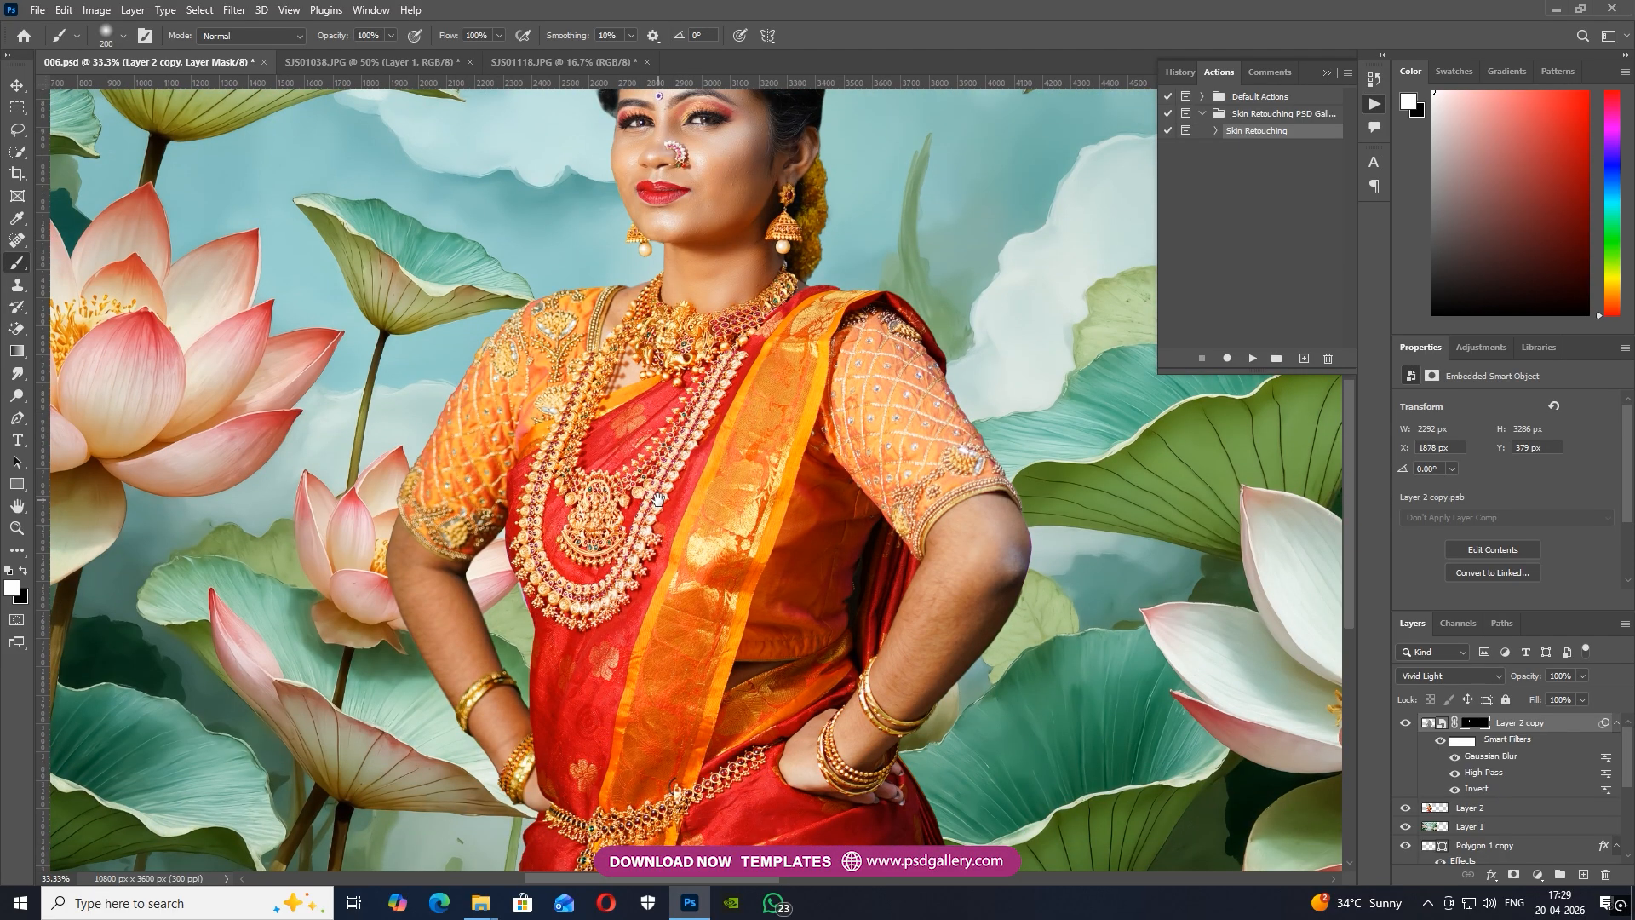
{"action": "key", "text": "bracketright"}
{"action": "mouse_move", "coordinate": [900, 558]}
{"action": "left_mouse_down"}
{"action": "mouse_move", "coordinate": [965, 528]}
{"action": "mouse_move", "coordinate": [898, 693]}
{"action": "mouse_move", "coordinate": [951, 641]}
{"action": "mouse_move", "coordinate": [998, 522]}
{"action": "left_mouse_up"}
{"action": "left_click_drag", "start_coordinate": [851, 727], "coordinate": [861, 729]}
{"action": "mouse_move", "coordinate": [430, 670]}
{"action": "left_mouse_down"}
{"action": "mouse_move", "coordinate": [407, 552]}
{"action": "mouse_move", "coordinate": [514, 736]}
{"action": "left_mouse_up"}
Merge the retouched Layer 2 copy with Layer 2 into a single layer
{"action": "key", "text": "ctrl+minus"}
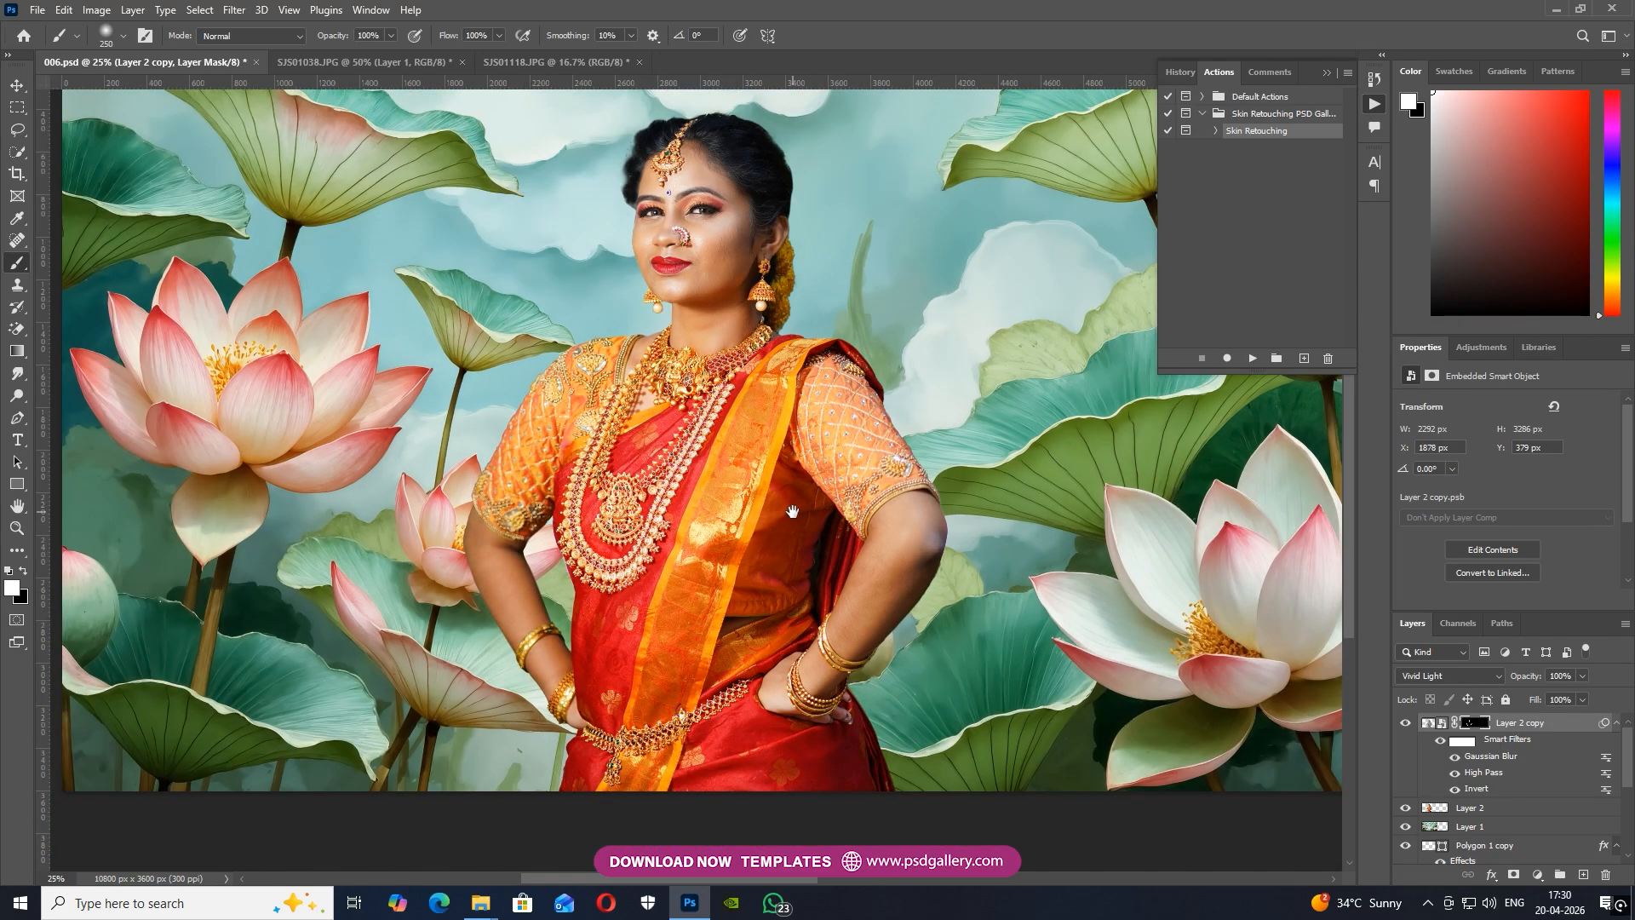
{"action": "left_click_drag", "start_coordinate": [792, 511], "coordinate": [786, 547]}
{"action": "right_click", "coordinate": [1498, 807]}
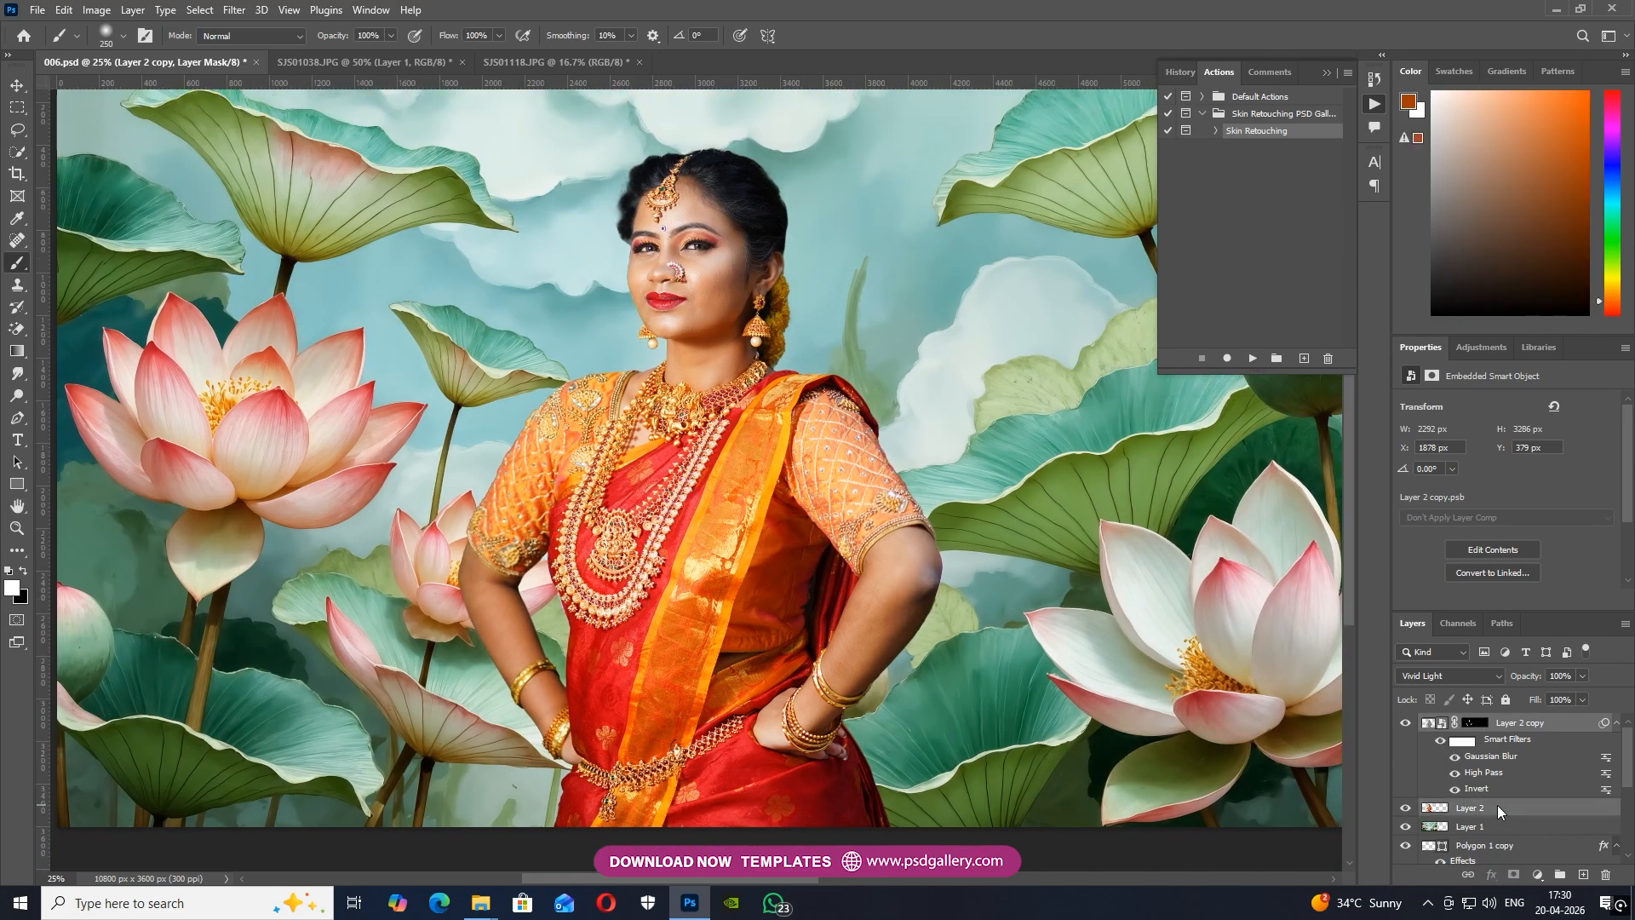
{"action": "left_click", "coordinate": [1454, 588]}
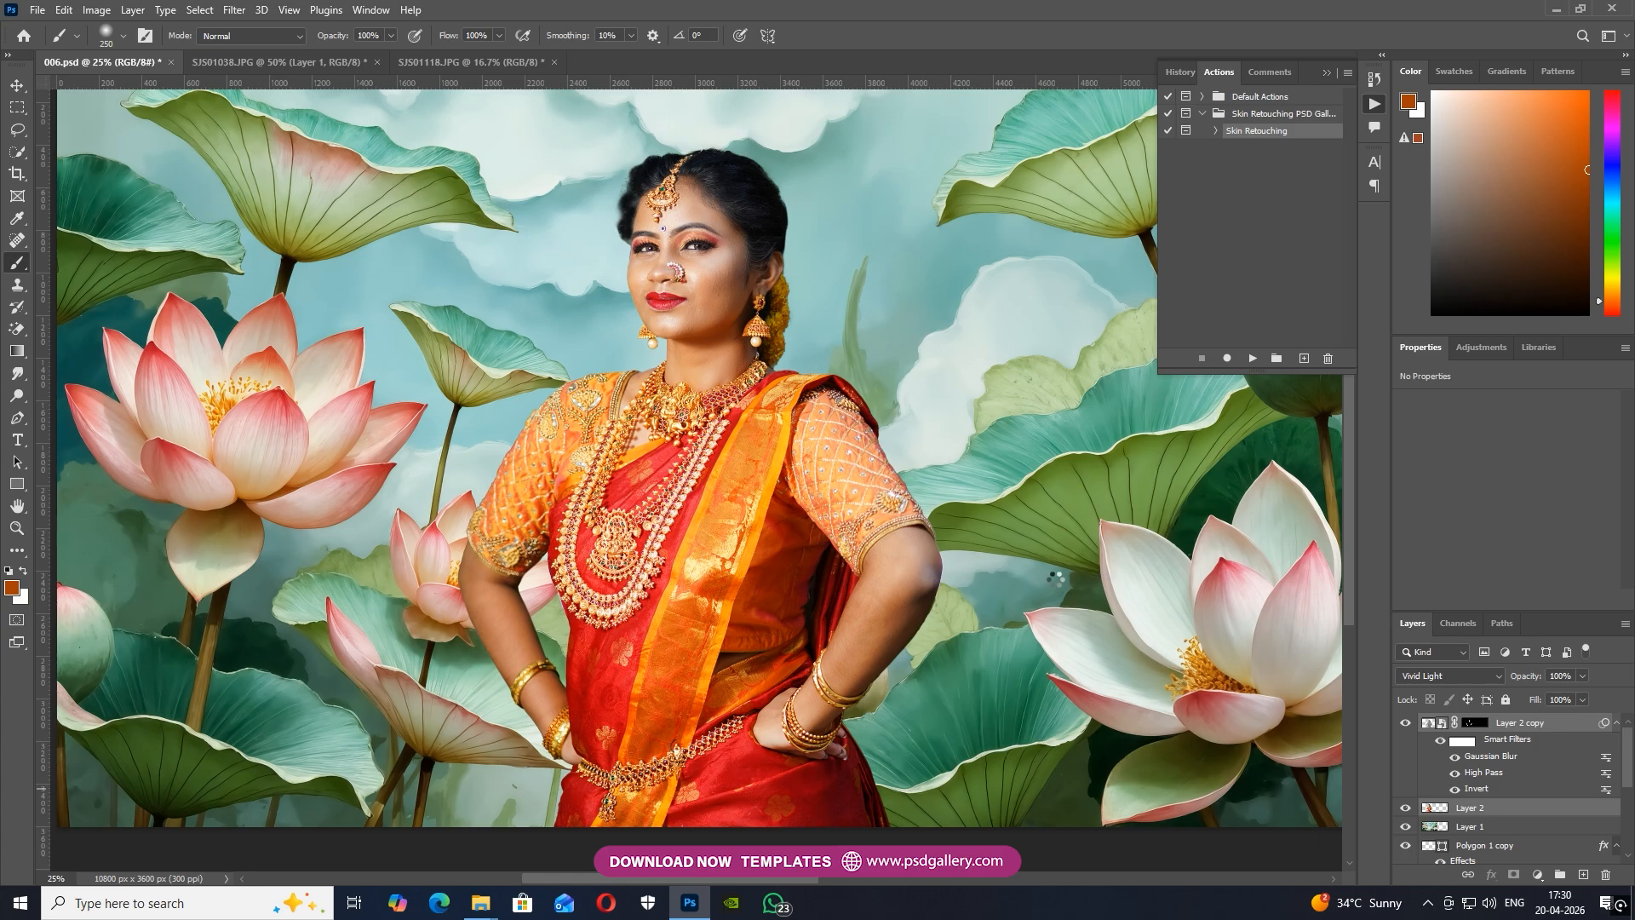
Open the merged woman layer in the Camera Raw Filter and set Temperature to -10, Whites to +10 and Blacks to +64
{"action": "key", "text": "ctrl+minus"}
{"action": "key", "text": "v"}
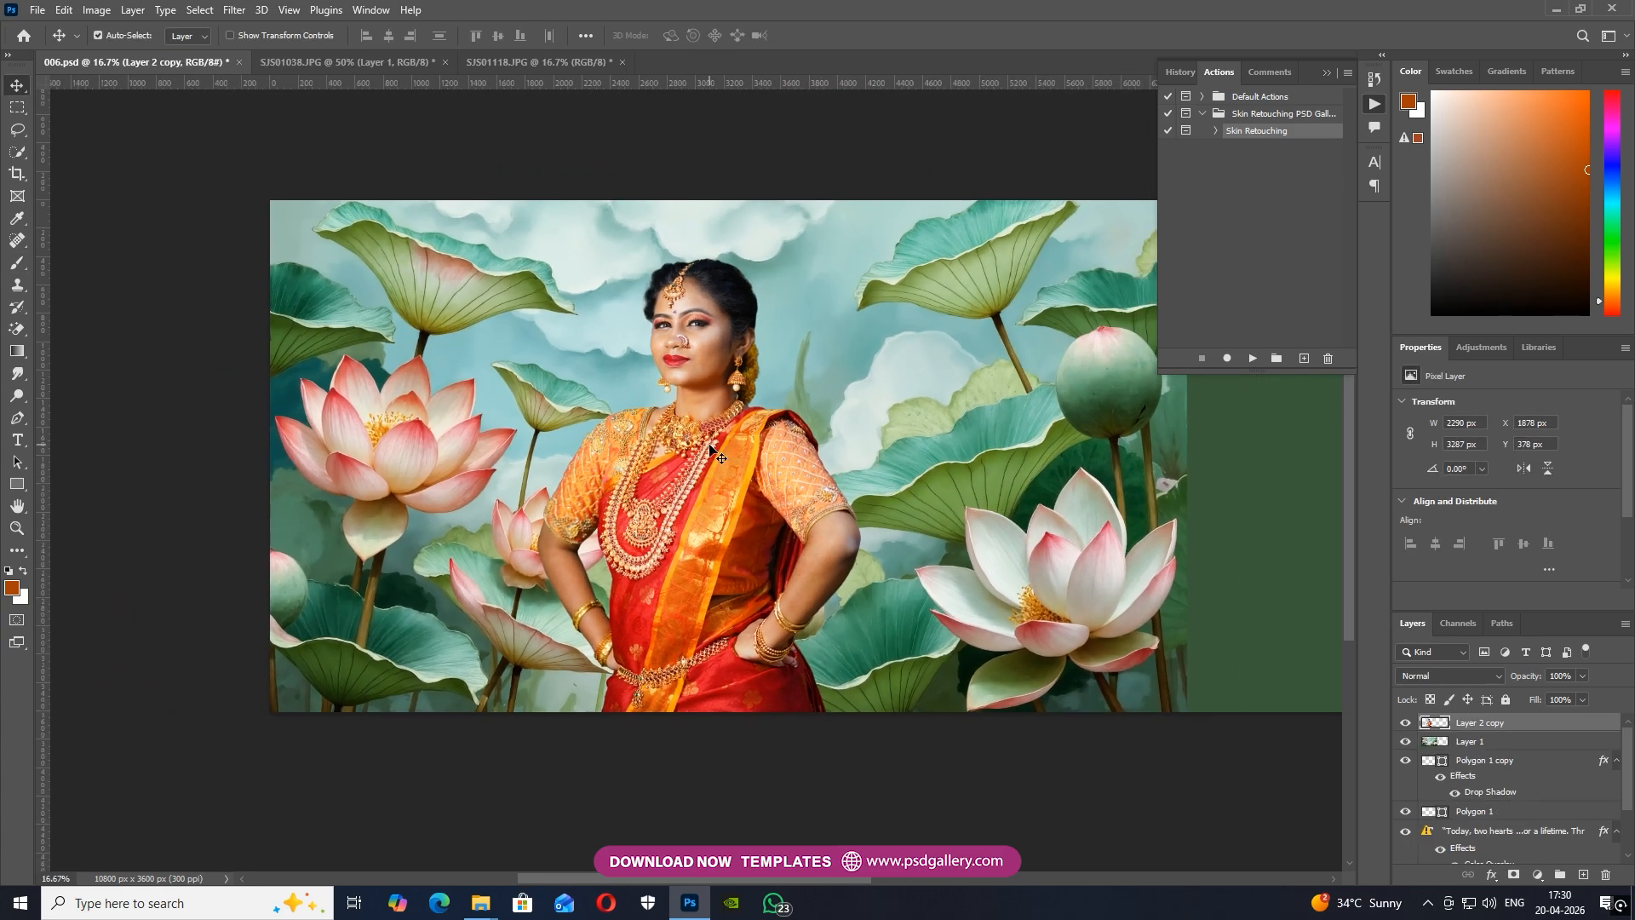
{"action": "left_click_drag", "start_coordinate": [774, 464], "coordinate": [713, 489]}
{"action": "key", "text": "ctrl"}
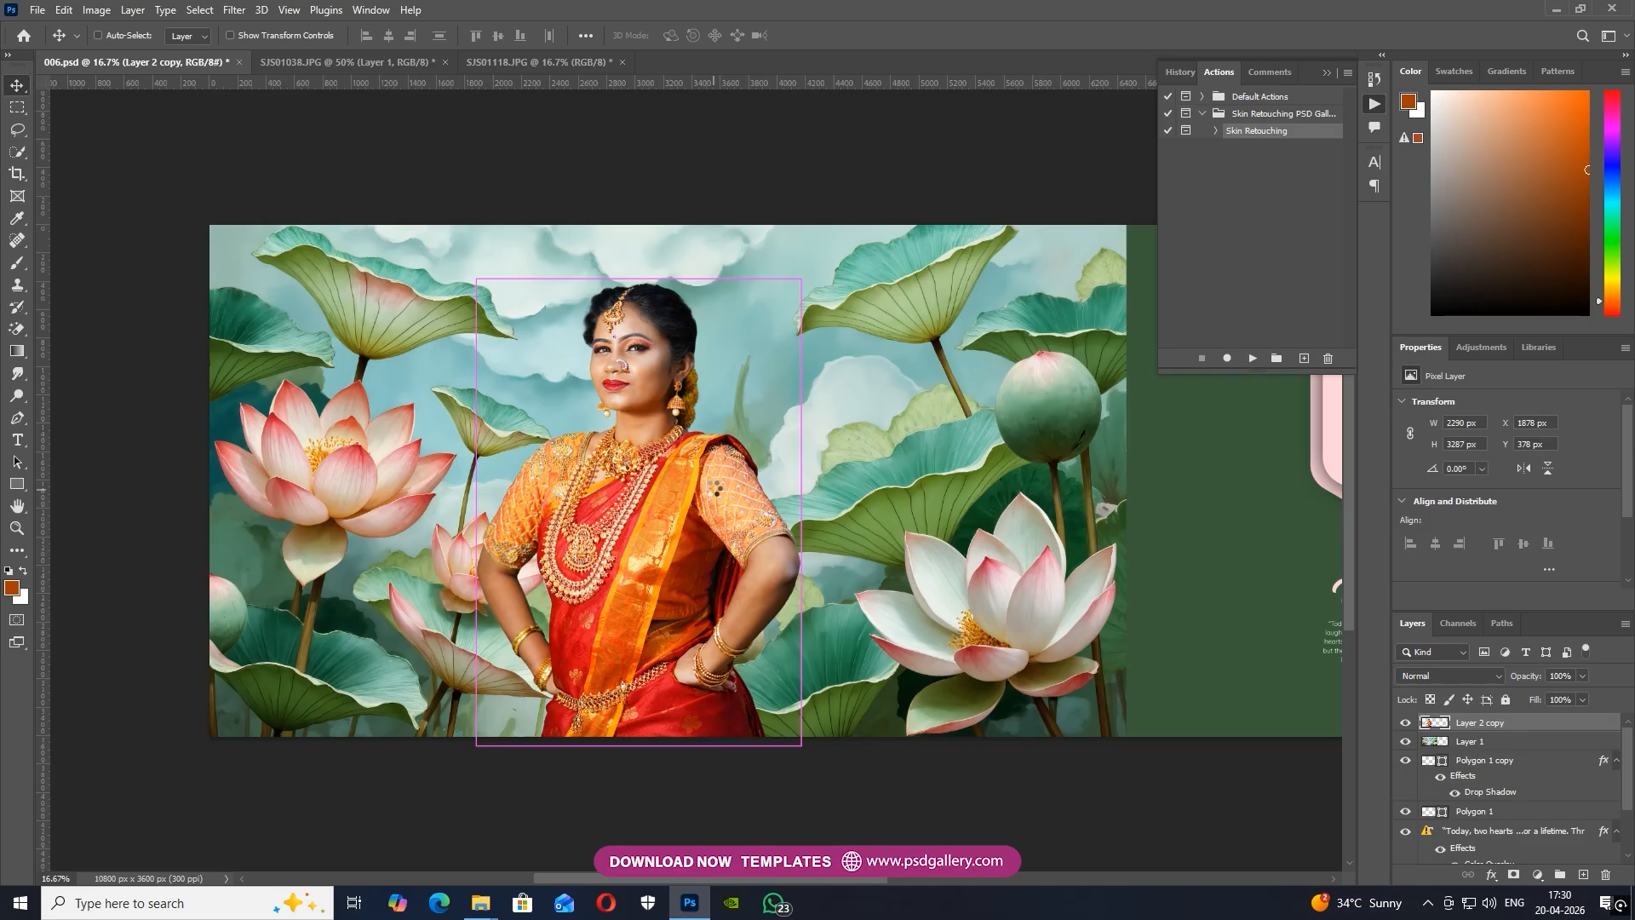
{"action": "key", "text": "ctrl+shift+a"}
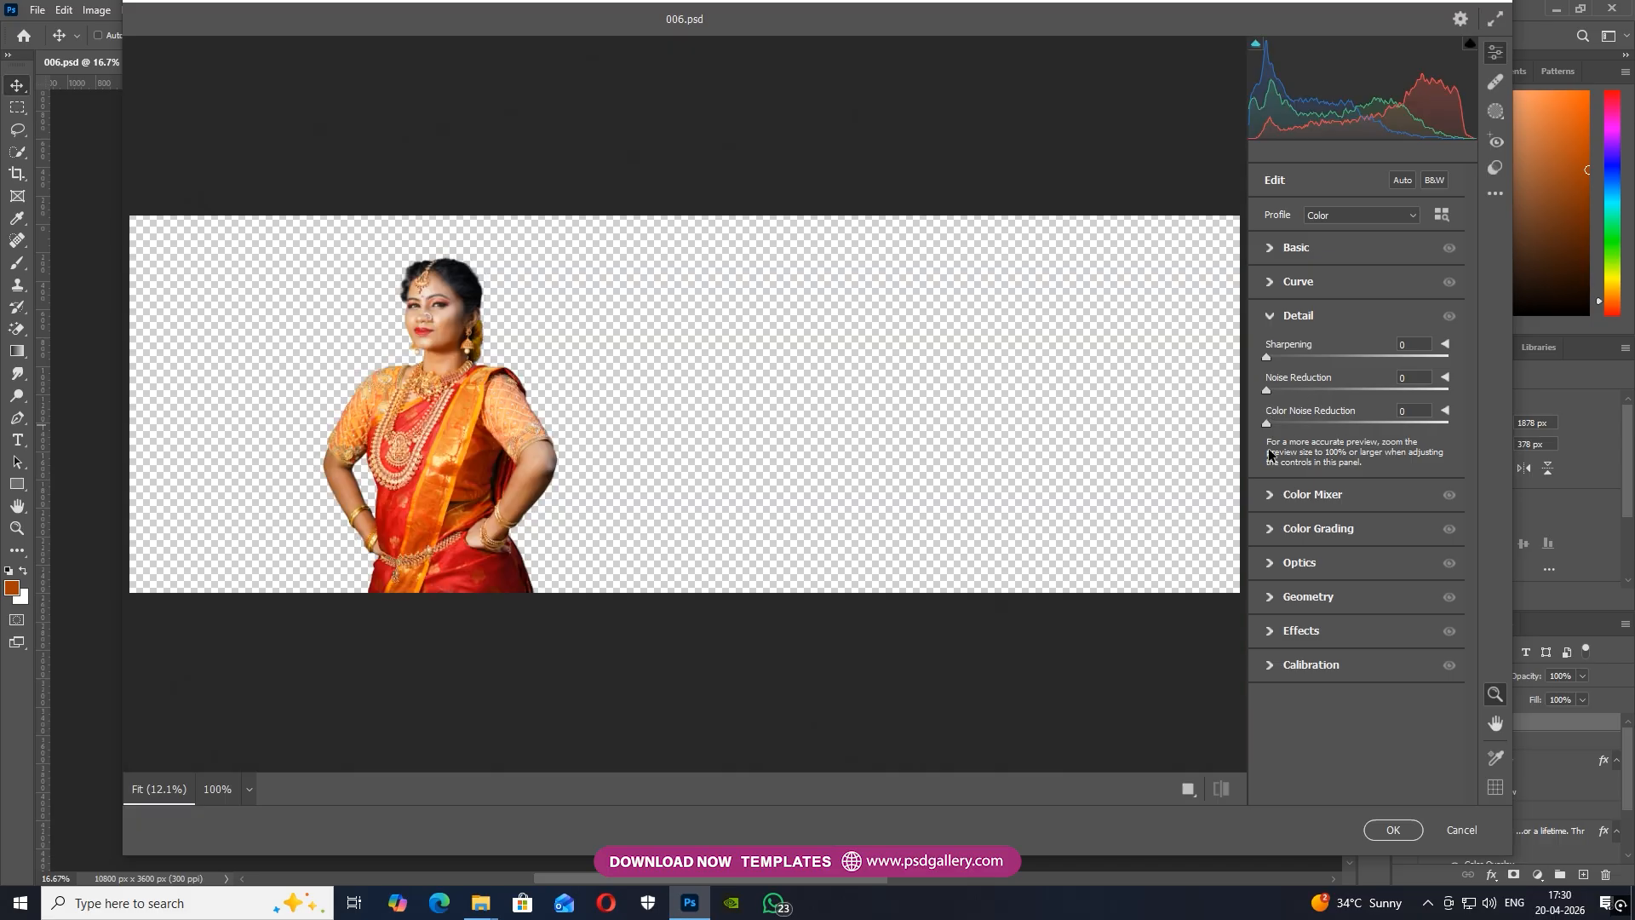
{"action": "scroll", "coordinate": [407, 314], "scroll_direction": "up", "scroll_amount": 2}
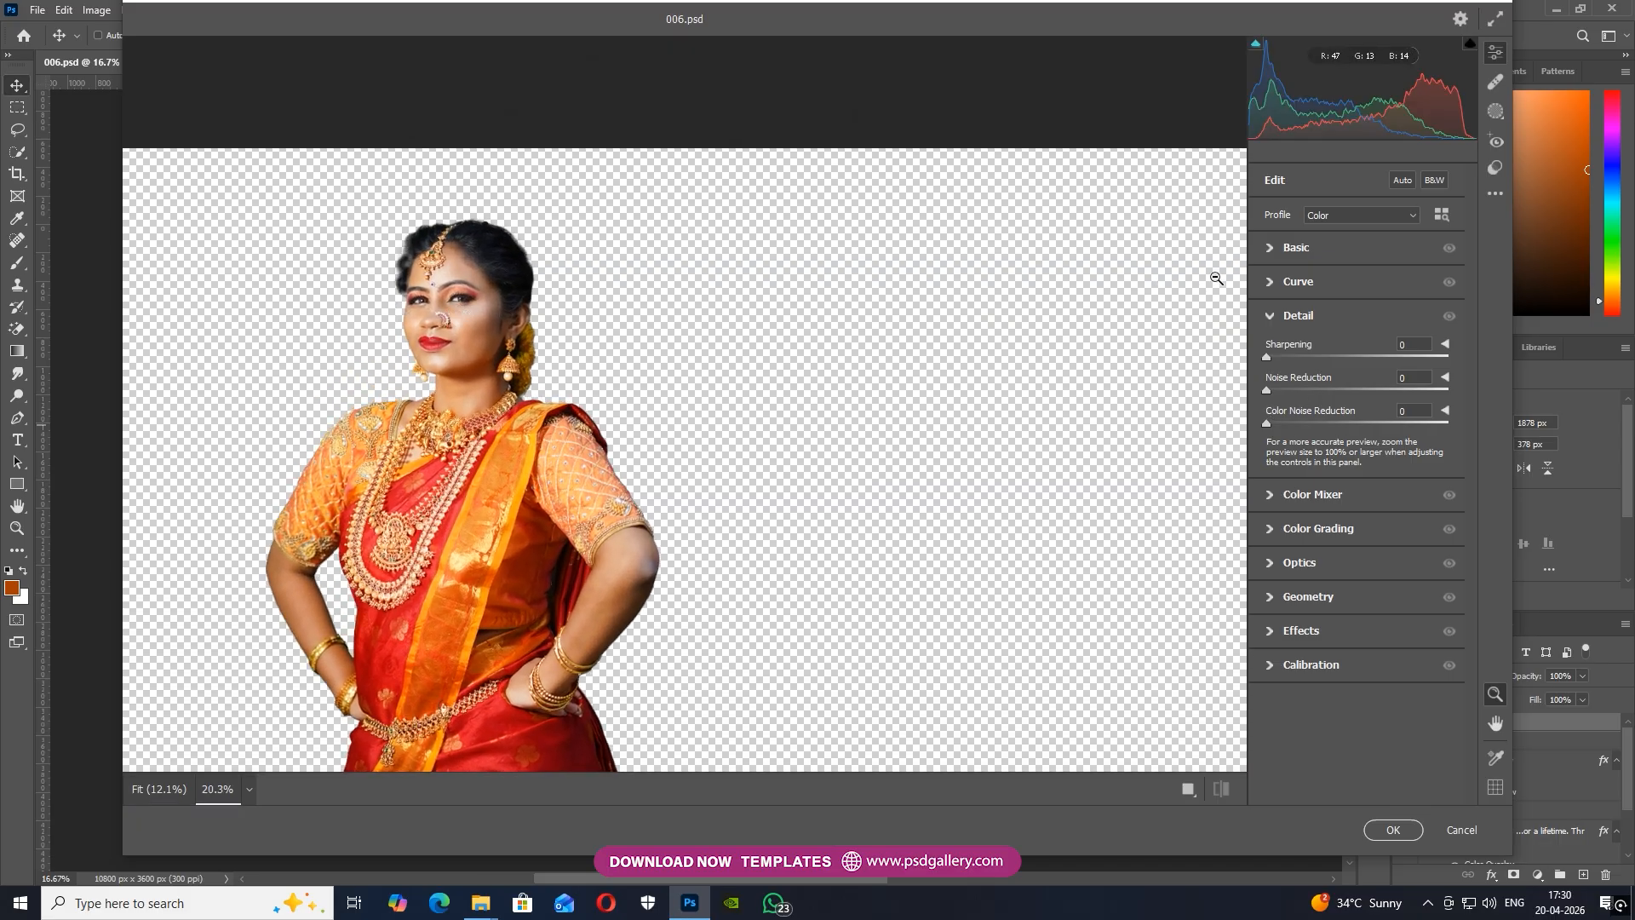
{"action": "left_click", "coordinate": [1271, 249]}
{"action": "left_click_drag", "start_coordinate": [1358, 315], "coordinate": [1347, 314]}
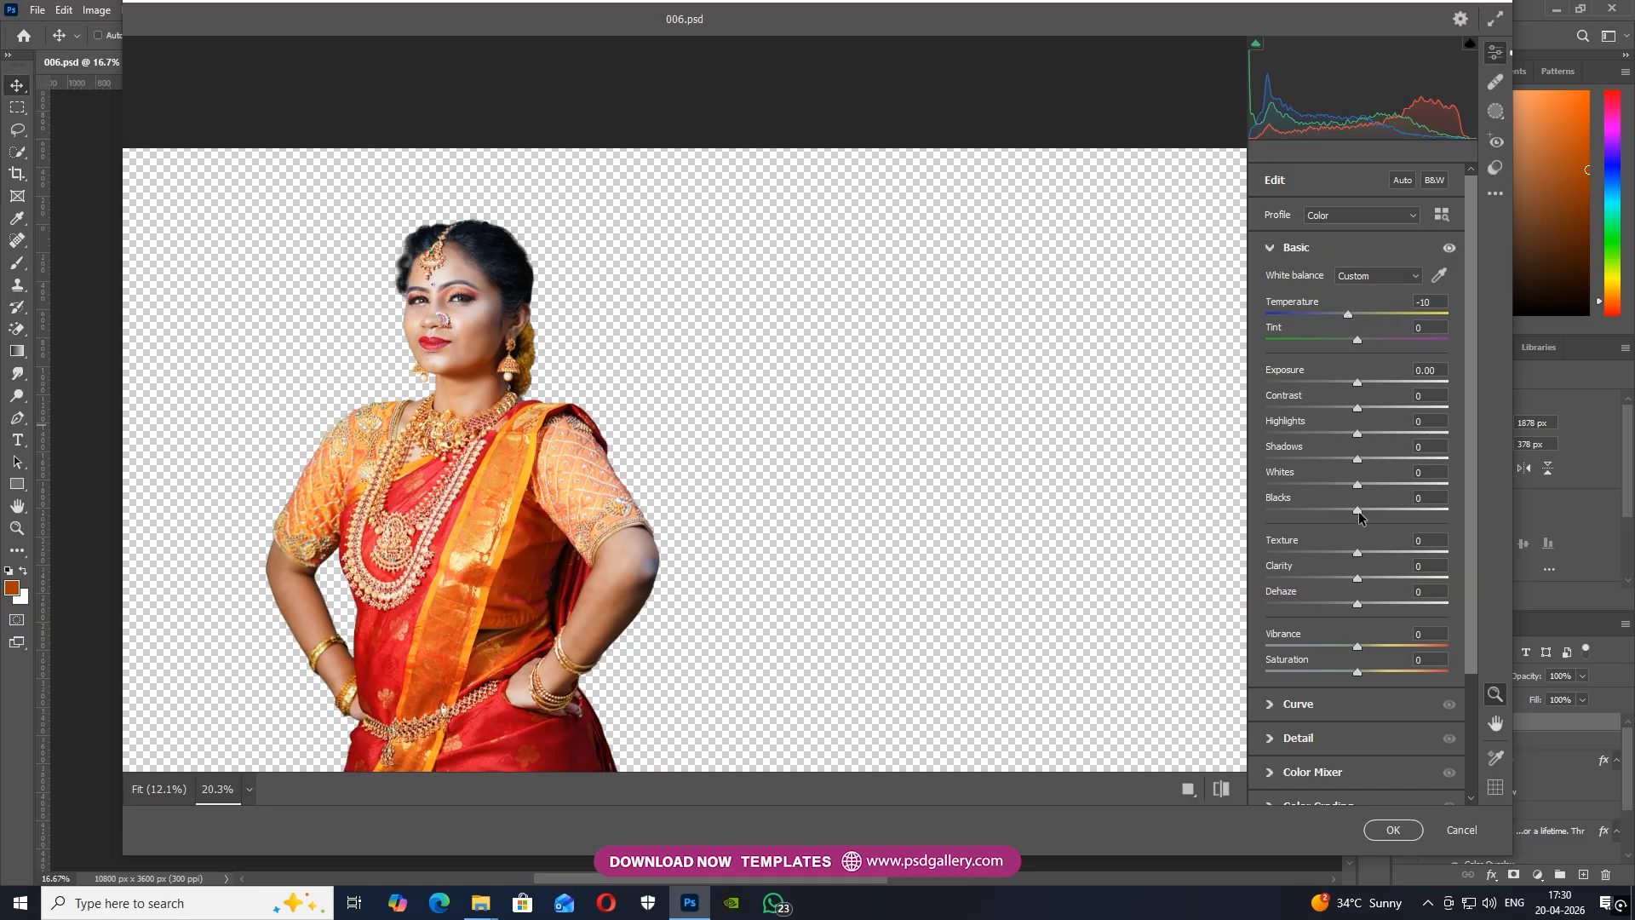
{"action": "mouse_move", "coordinate": [1359, 484]}
{"action": "left_mouse_down"}
{"action": "mouse_move", "coordinate": [1412, 504]}
{"action": "mouse_move", "coordinate": [1366, 484]}
{"action": "left_mouse_up"}
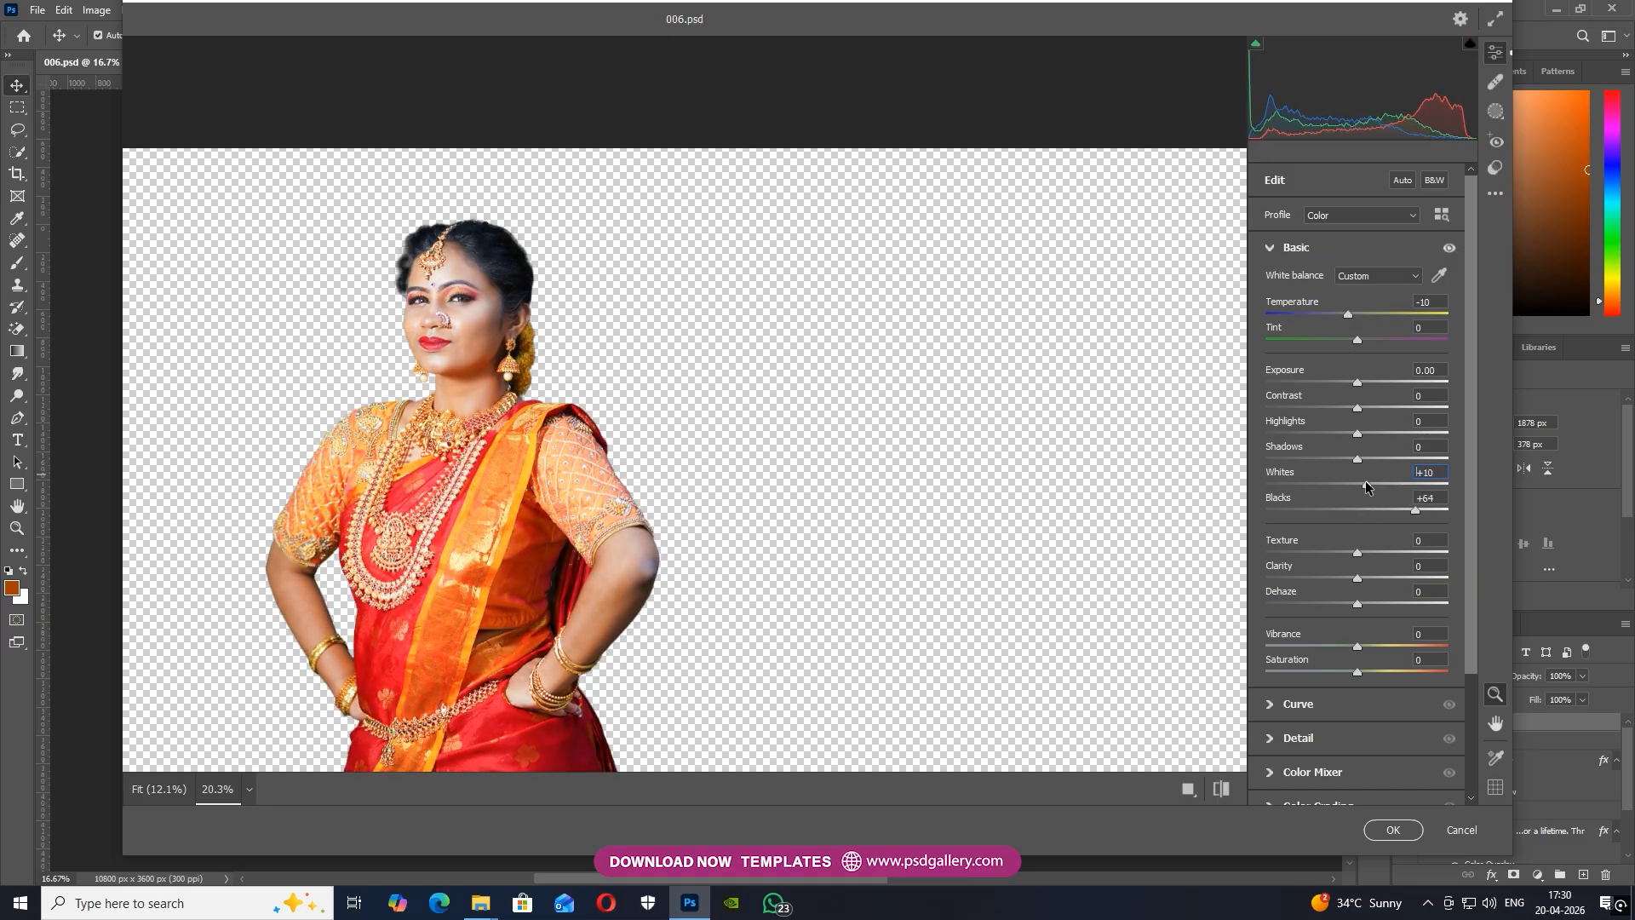
Set the Oranges saturation to -11 in the Color Mixer and apply the Camera Raw adjustments to the woman
{"action": "left_click", "coordinate": [1270, 773]}
{"action": "left_click_drag", "start_coordinate": [1356, 472], "coordinate": [1347, 473]}
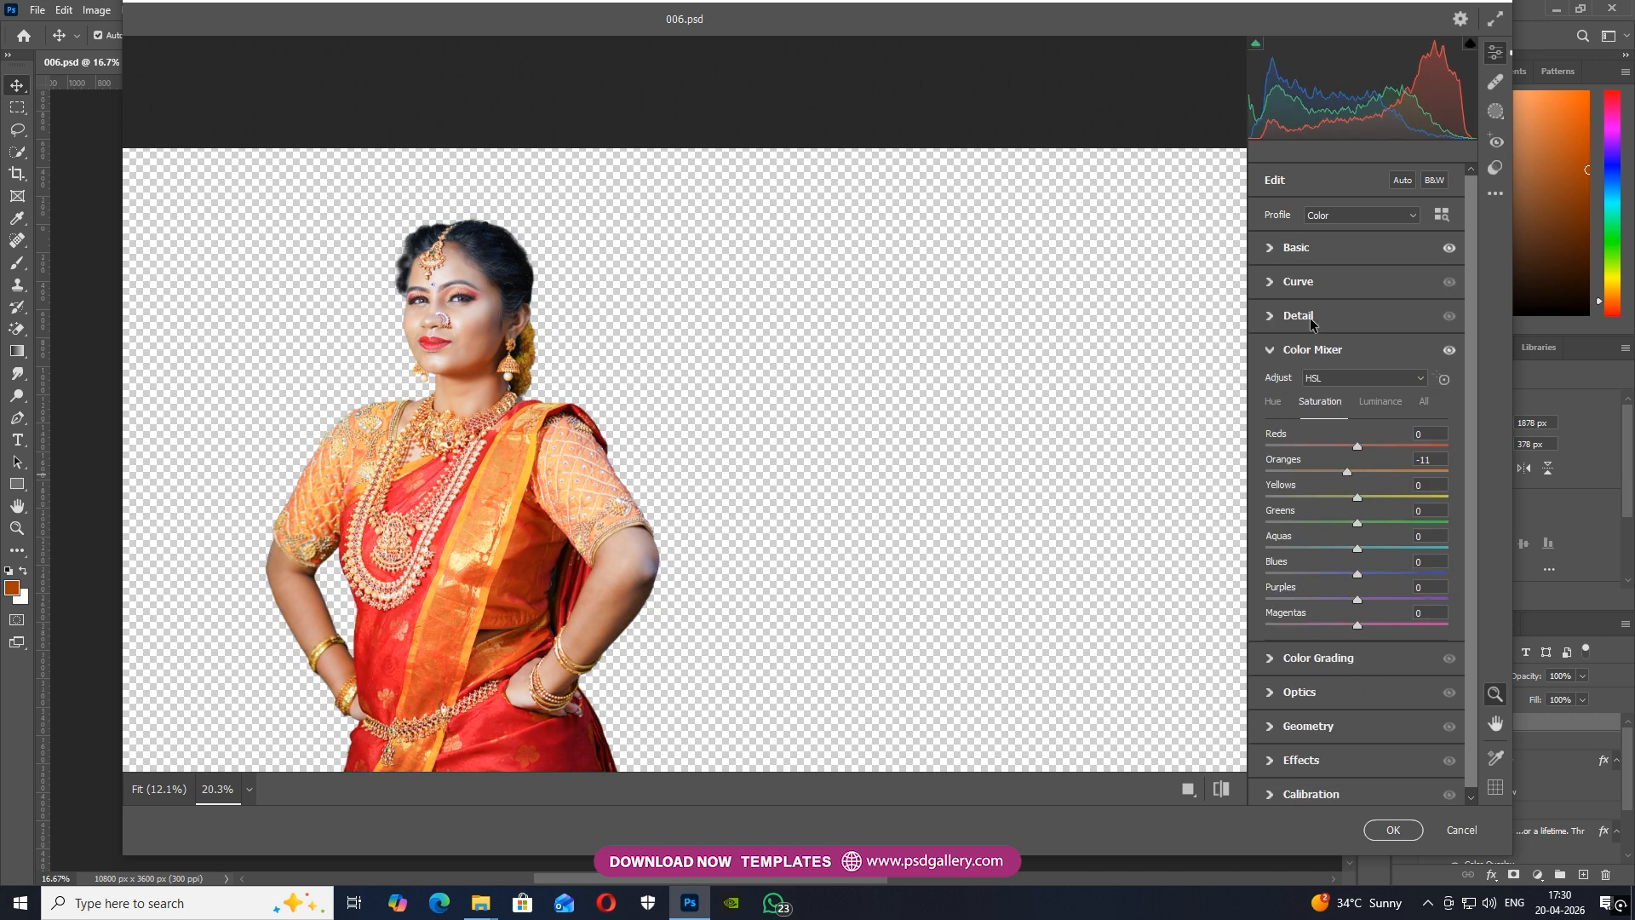
{"action": "left_click", "coordinate": [1271, 316]}
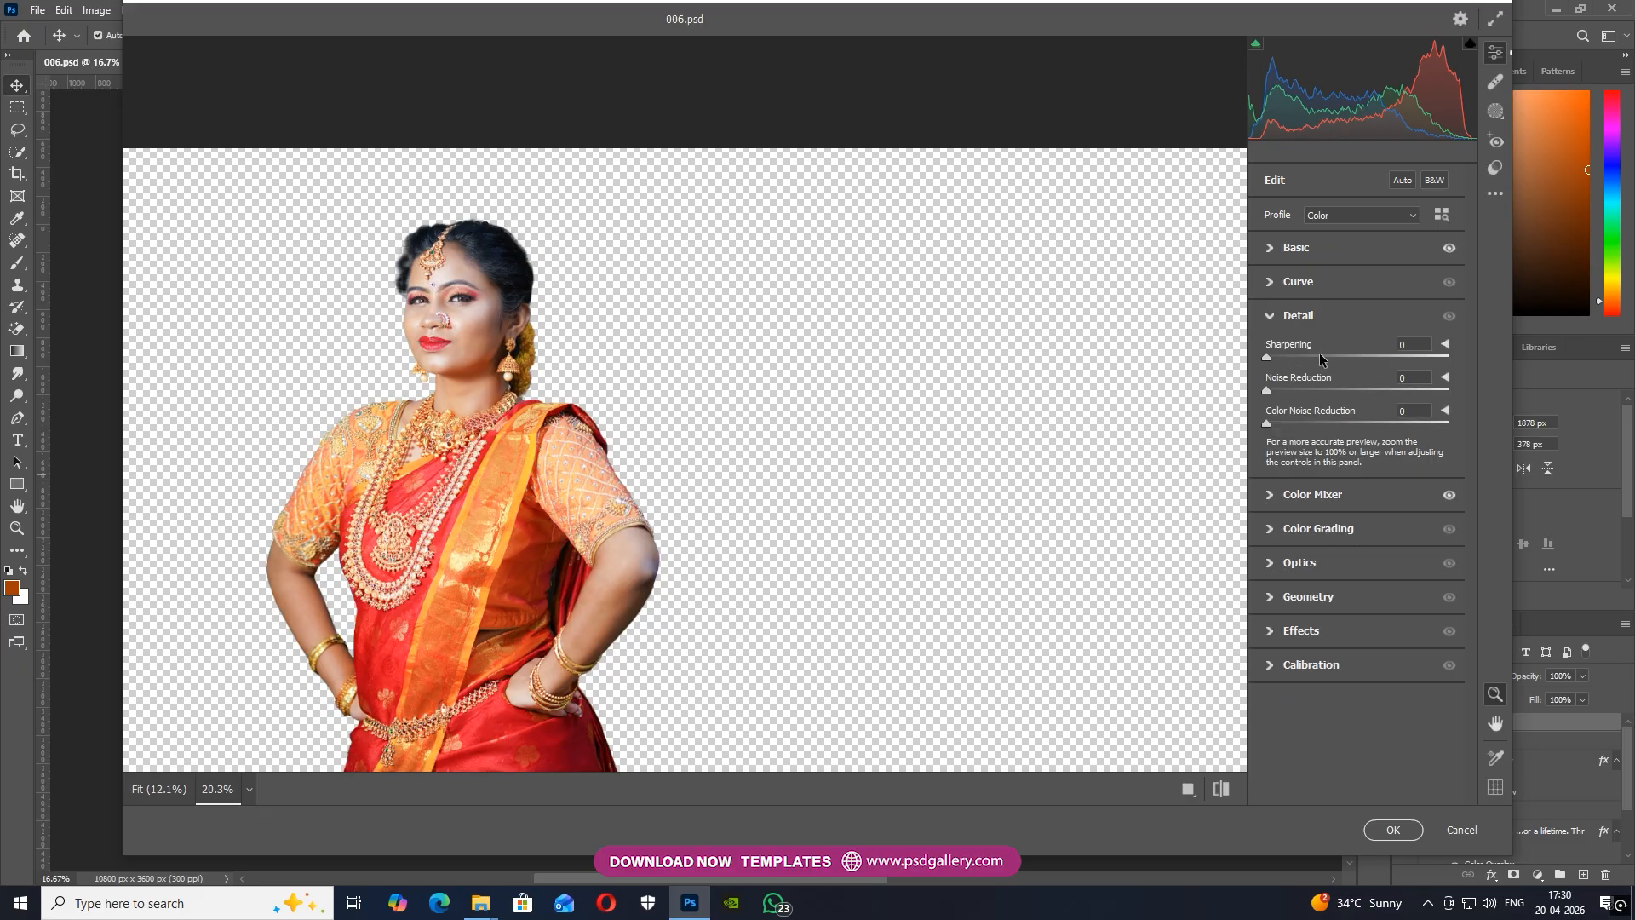
{"action": "left_click", "coordinate": [1393, 829]}
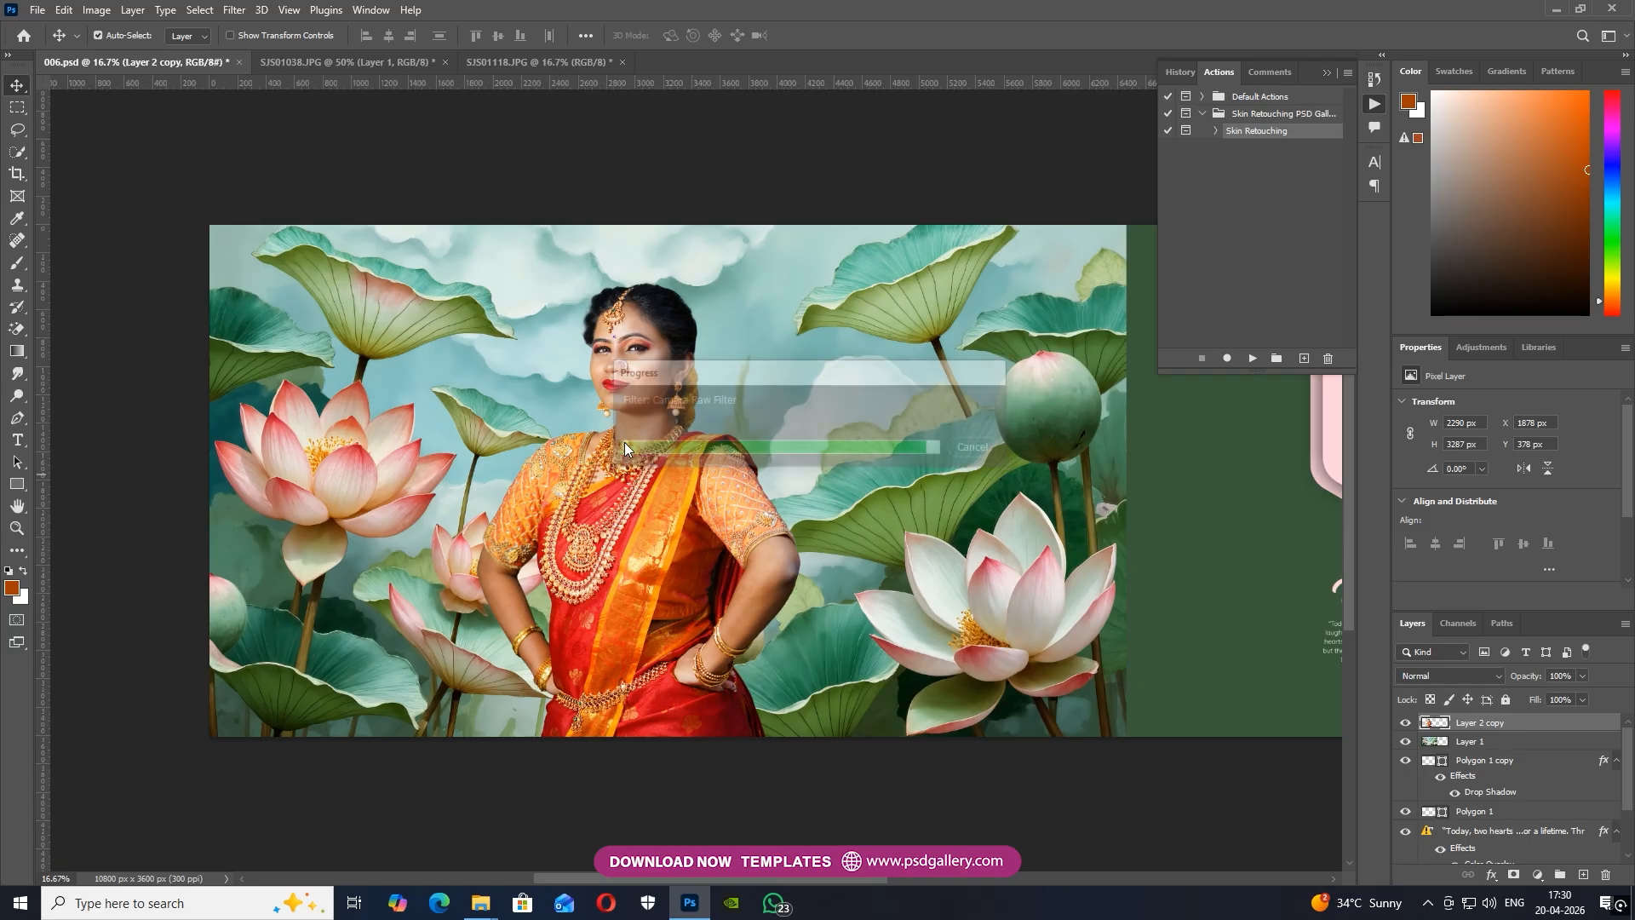
{"action": "left_click_drag", "start_coordinate": [734, 497], "coordinate": [641, 522]}
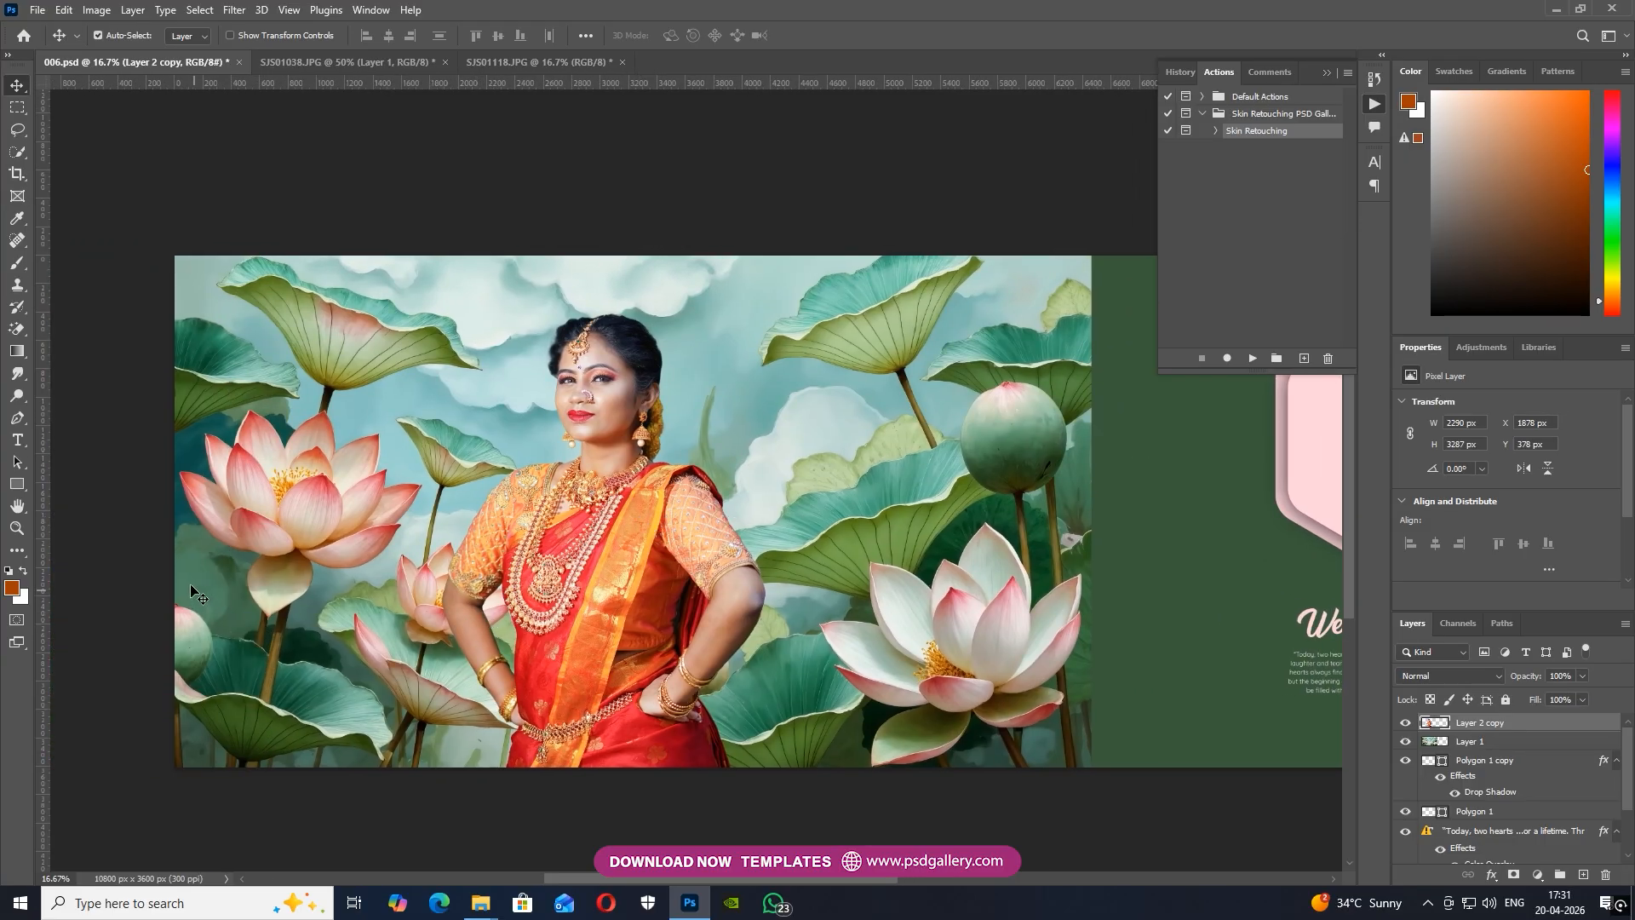
Dodge the woman's midtones at 45% exposure with a 1600 px brush, and burn them at 50% exposure with a 900 px brush
{"action": "left_click", "coordinate": [16, 396]}
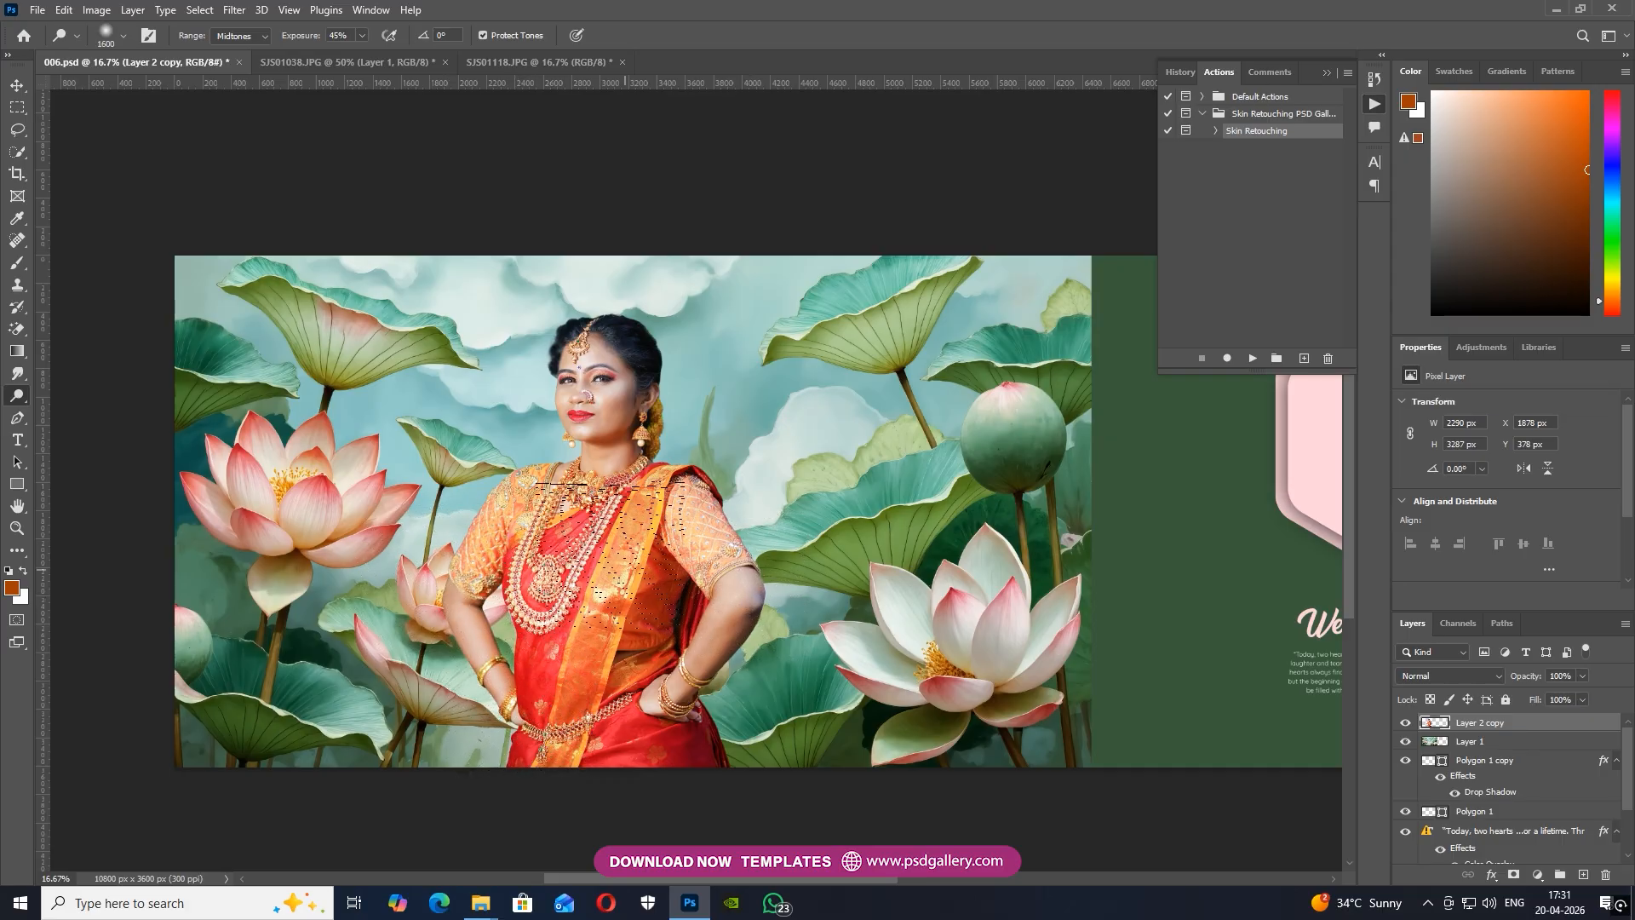
{"action": "left_click_drag", "start_coordinate": [618, 594], "coordinate": [699, 550]}
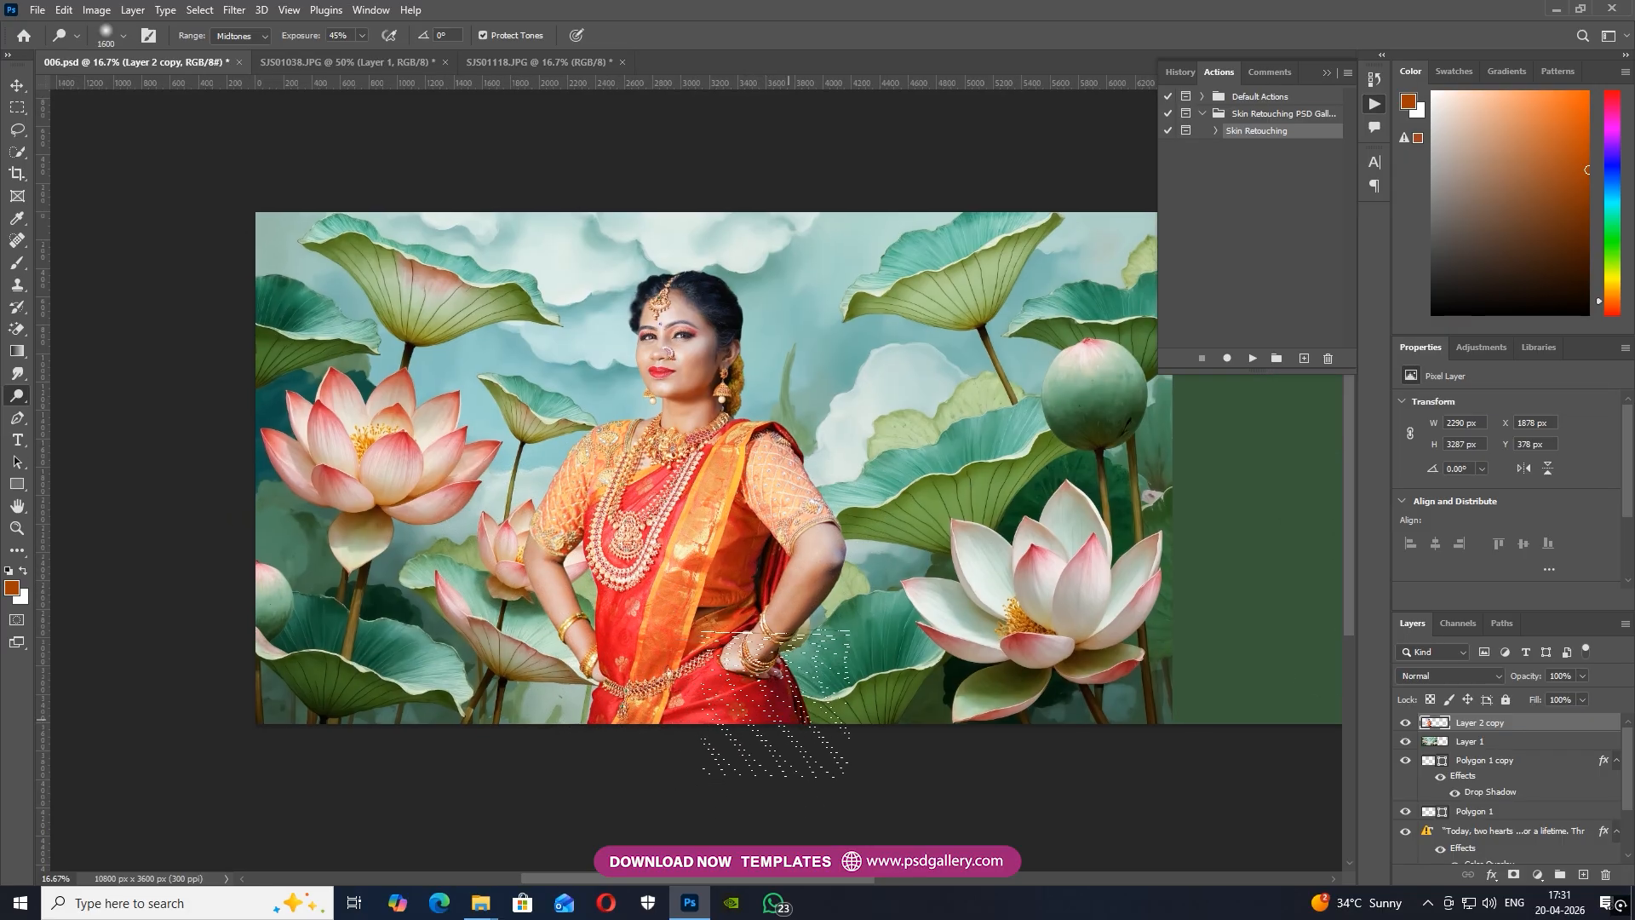
{"action": "key", "text": "ctrl+plus"}
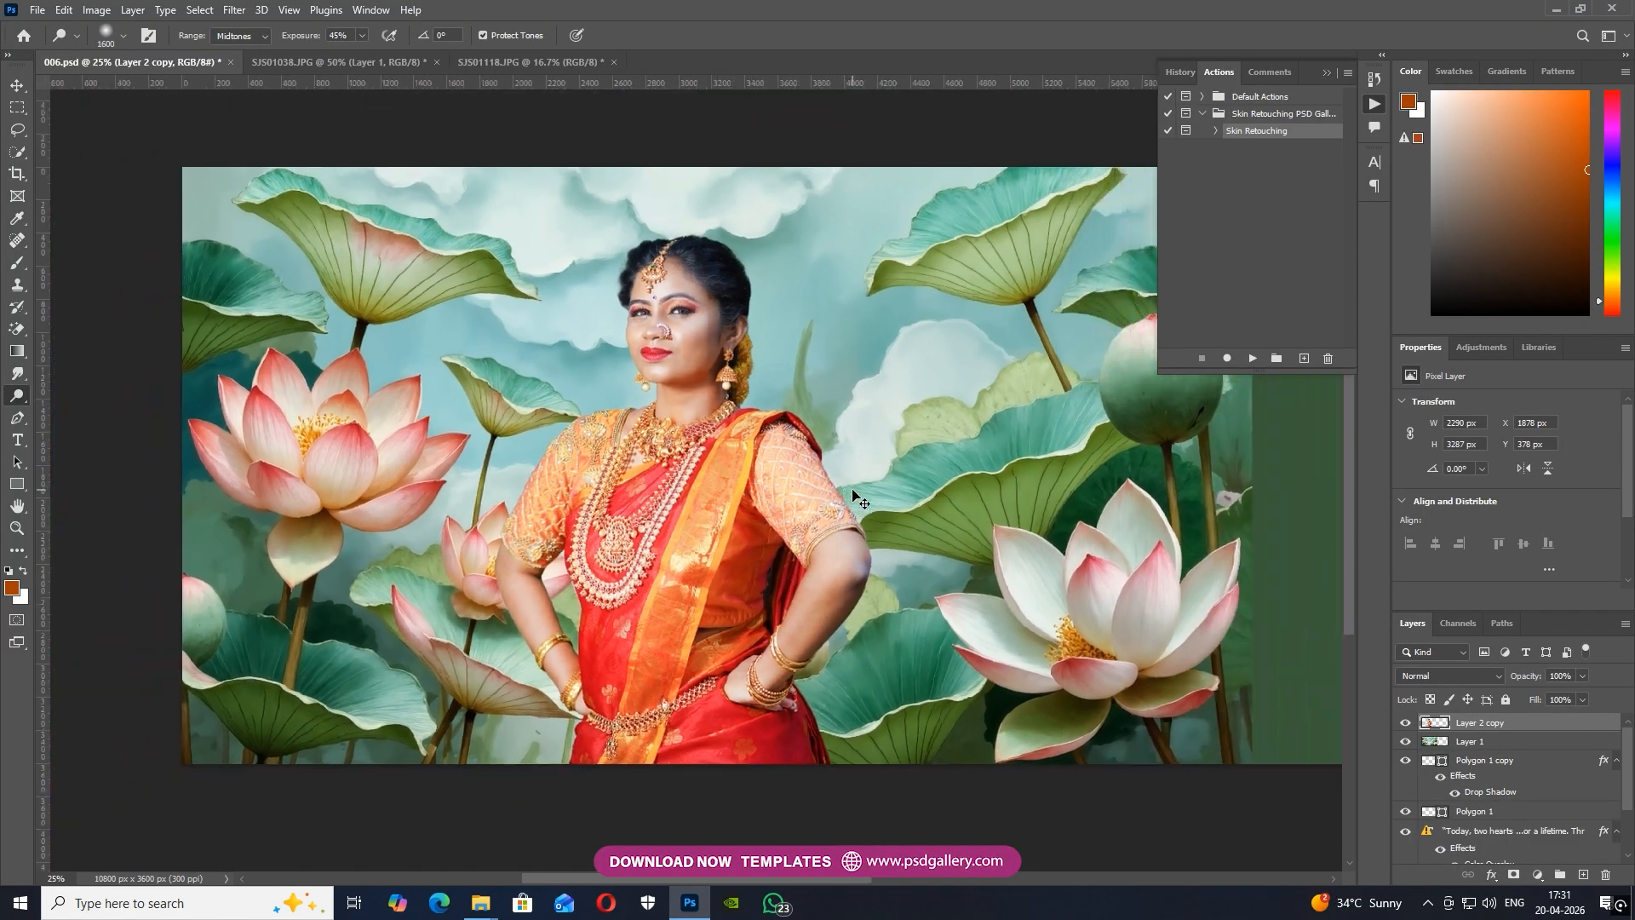
{"action": "key", "text": "ctrl+minus"}
{"action": "right_click", "coordinate": [25, 397]}
{"action": "left_click", "coordinate": [75, 412]}
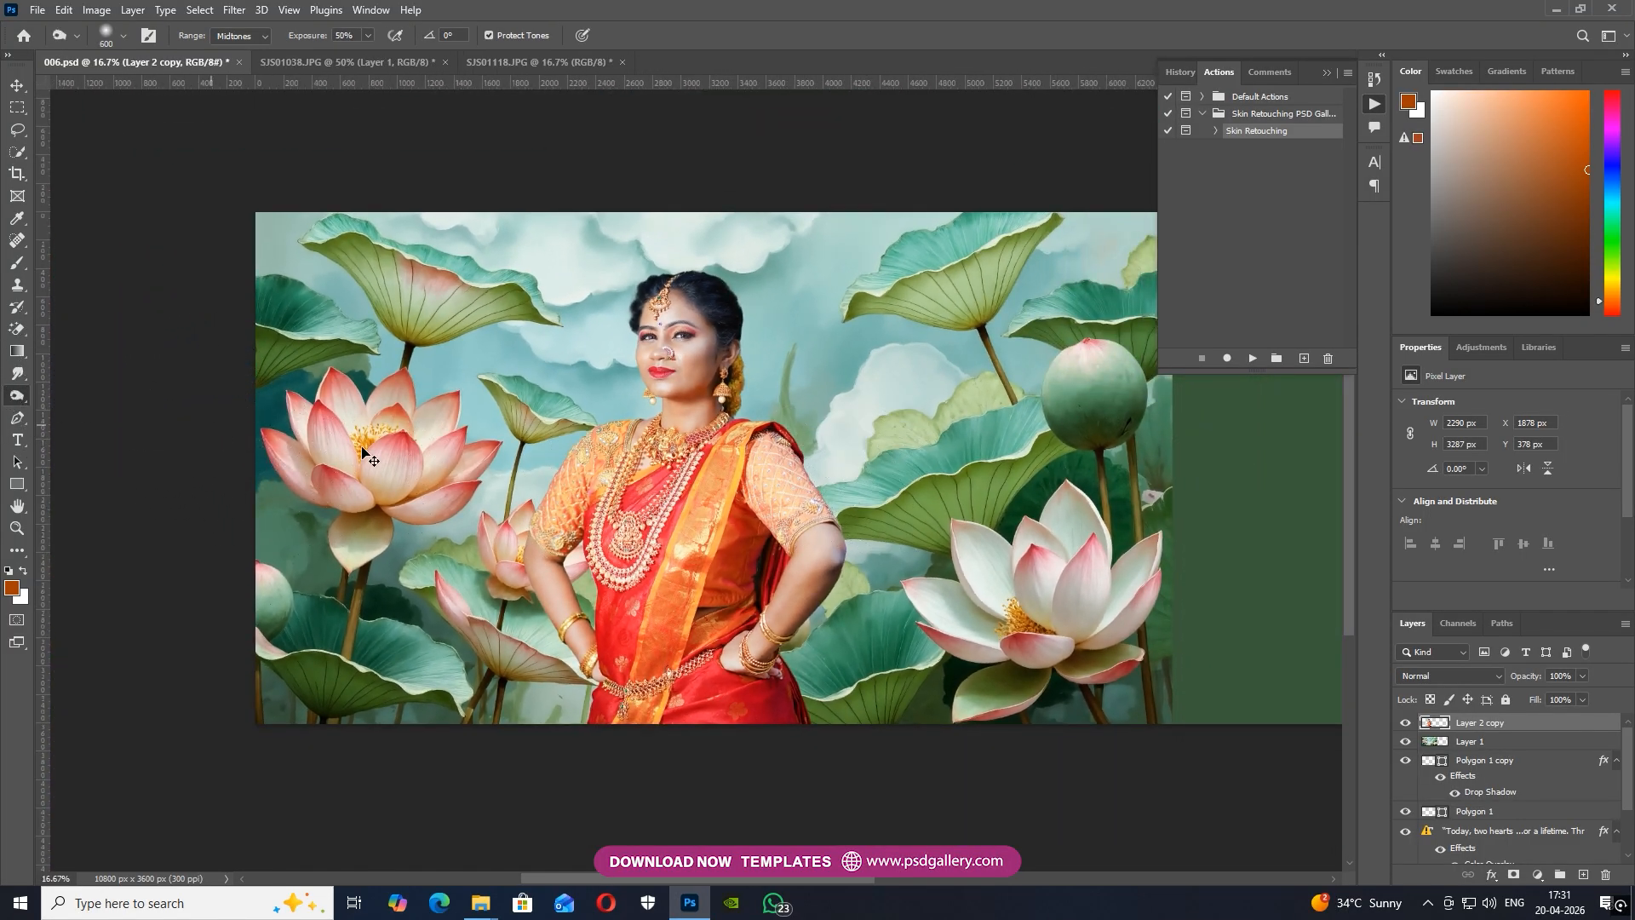
{"action": "key", "text": "ctrl+plus"}
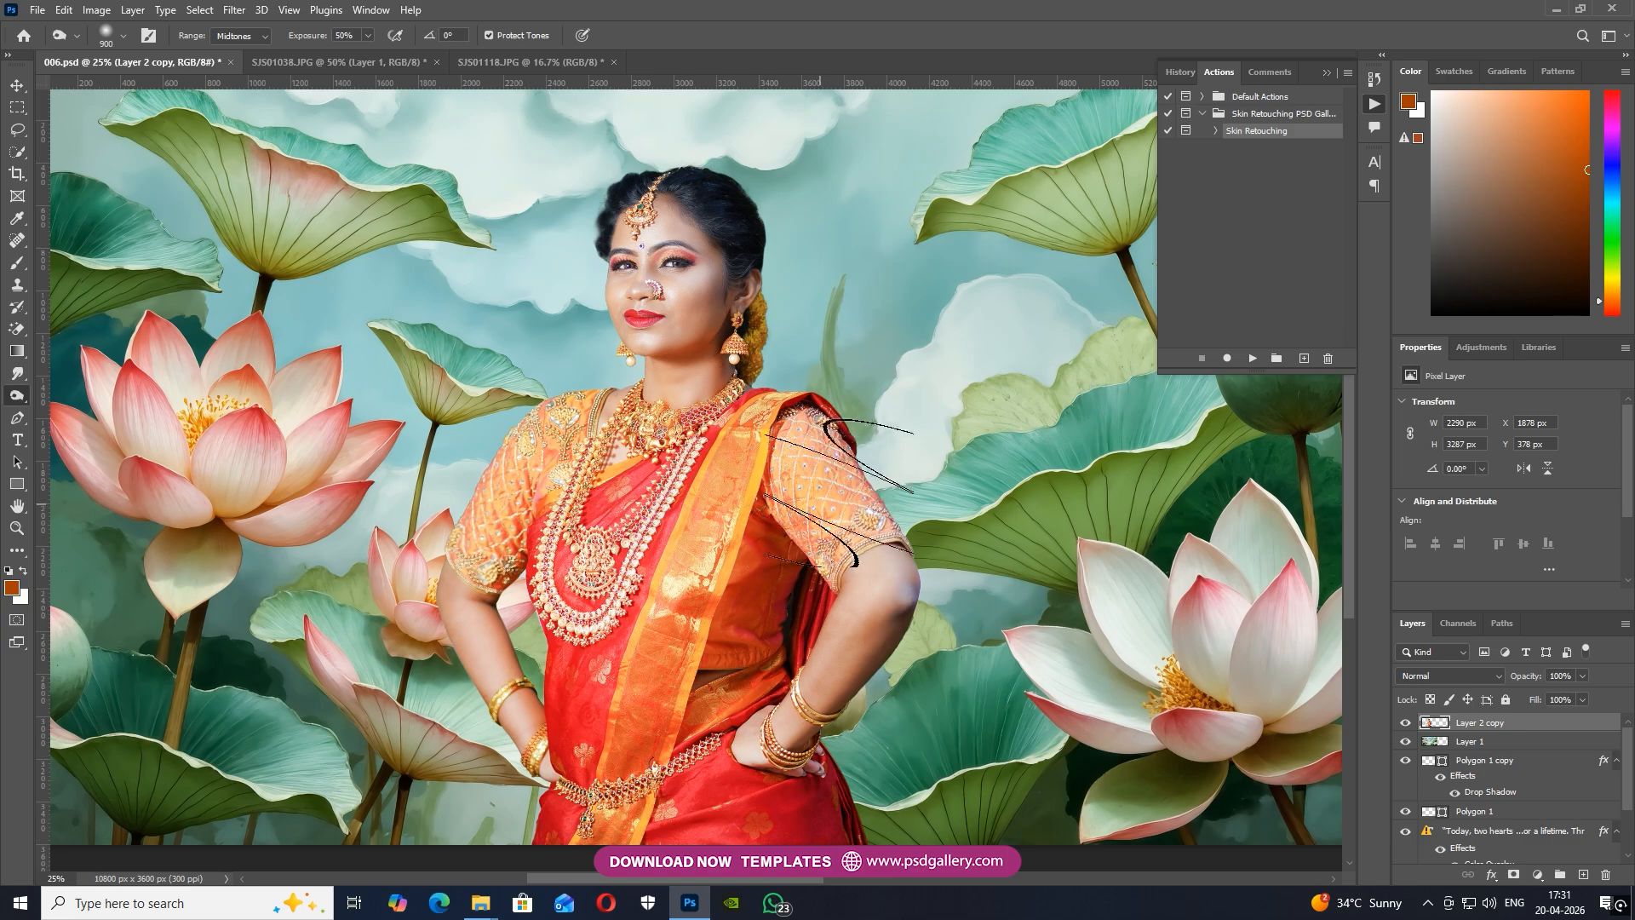
{"action": "key", "text": "ctrl+minus"}
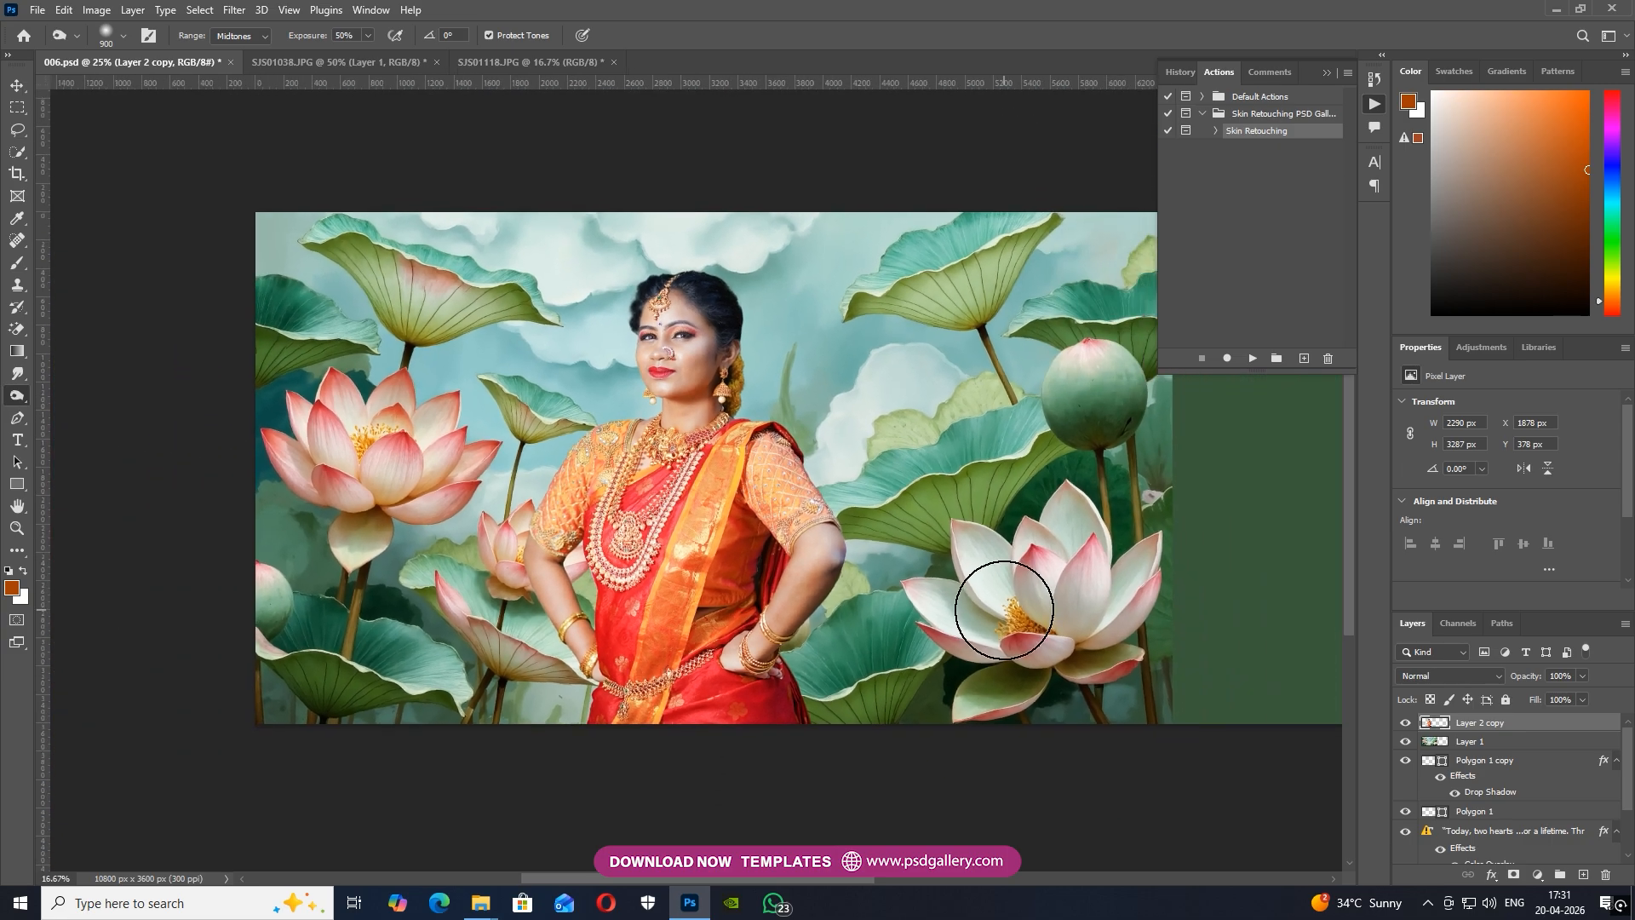
Add a new empty layer and place it directly beneath the woman's Layer 2 copy
{"action": "key", "text": "v"}
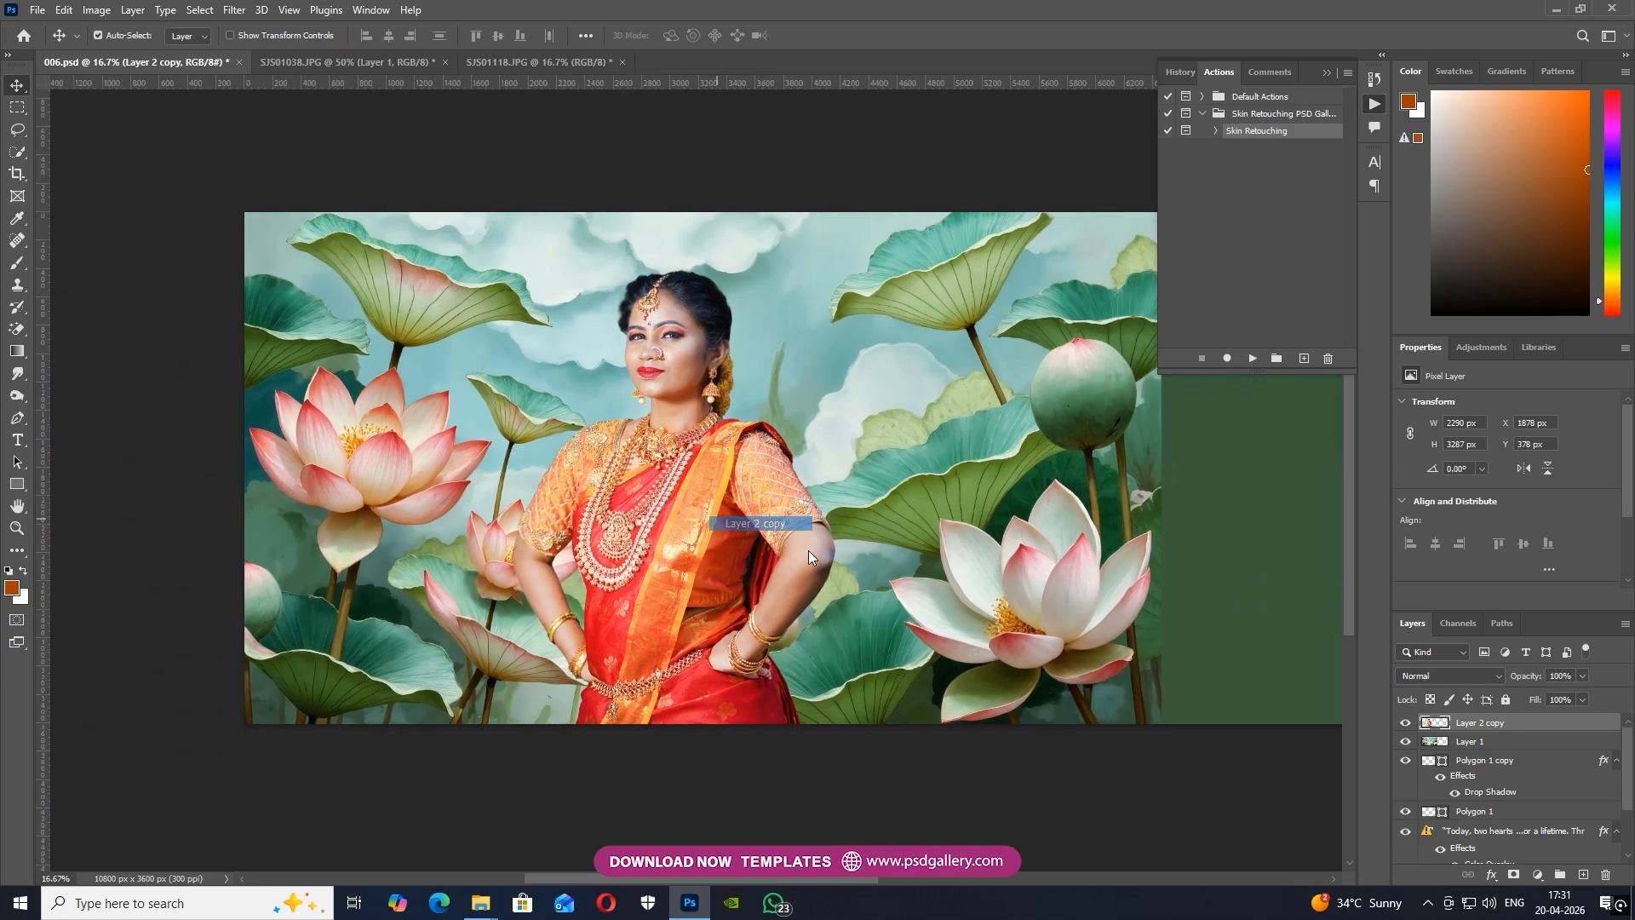
{"action": "left_click", "coordinate": [1585, 874]}
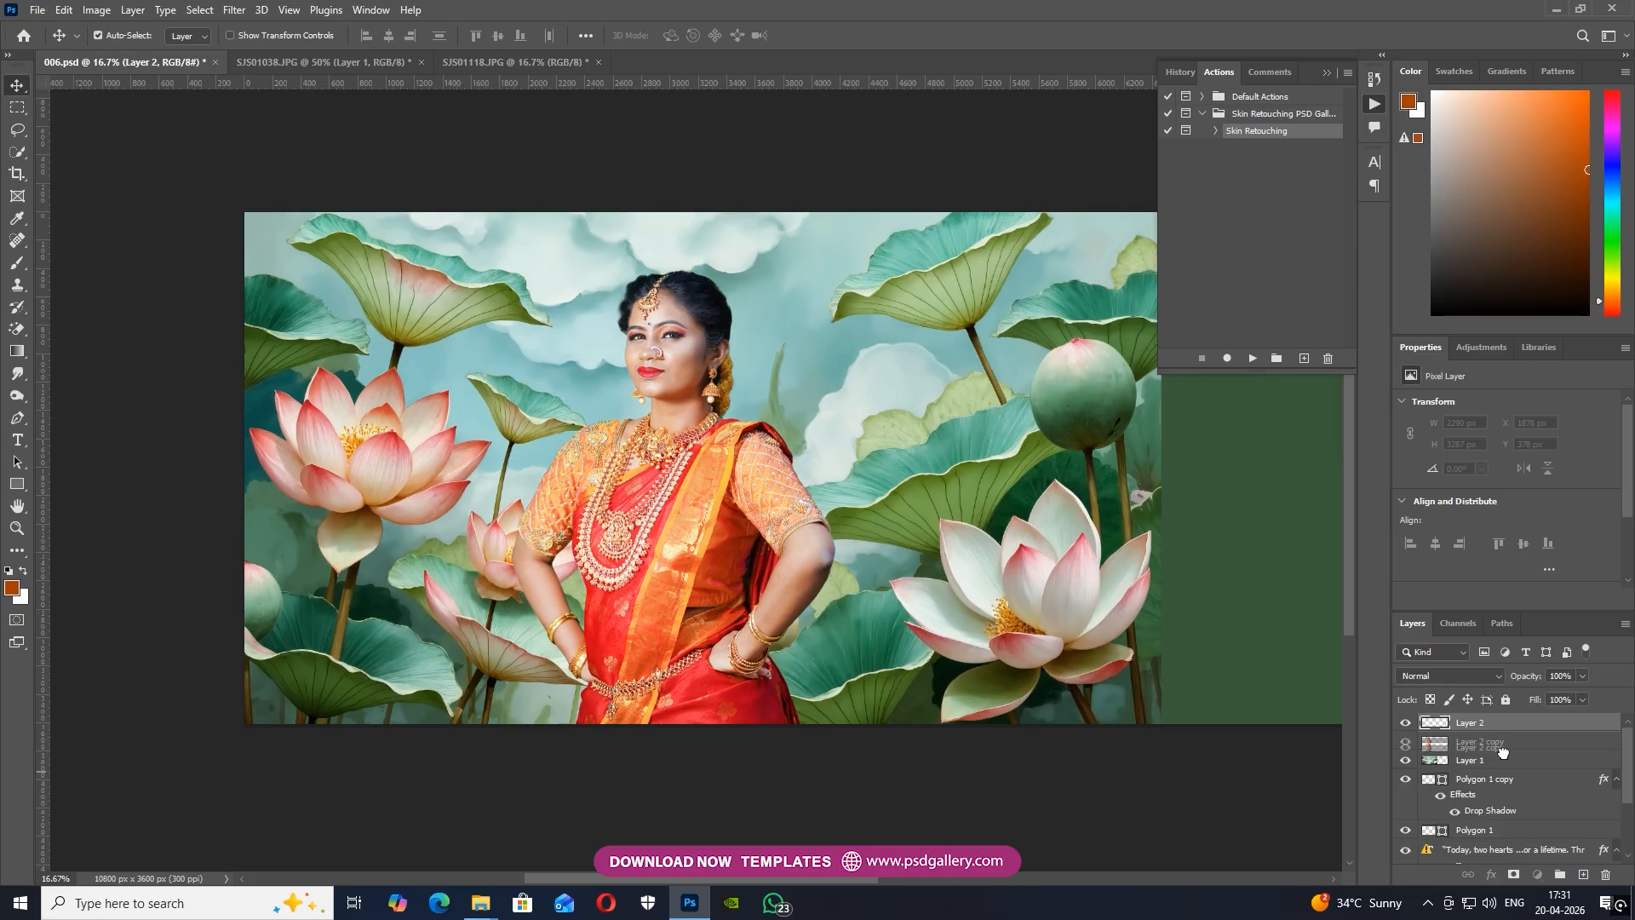
{"action": "left_click_drag", "start_coordinate": [1498, 742], "coordinate": [1491, 761]}
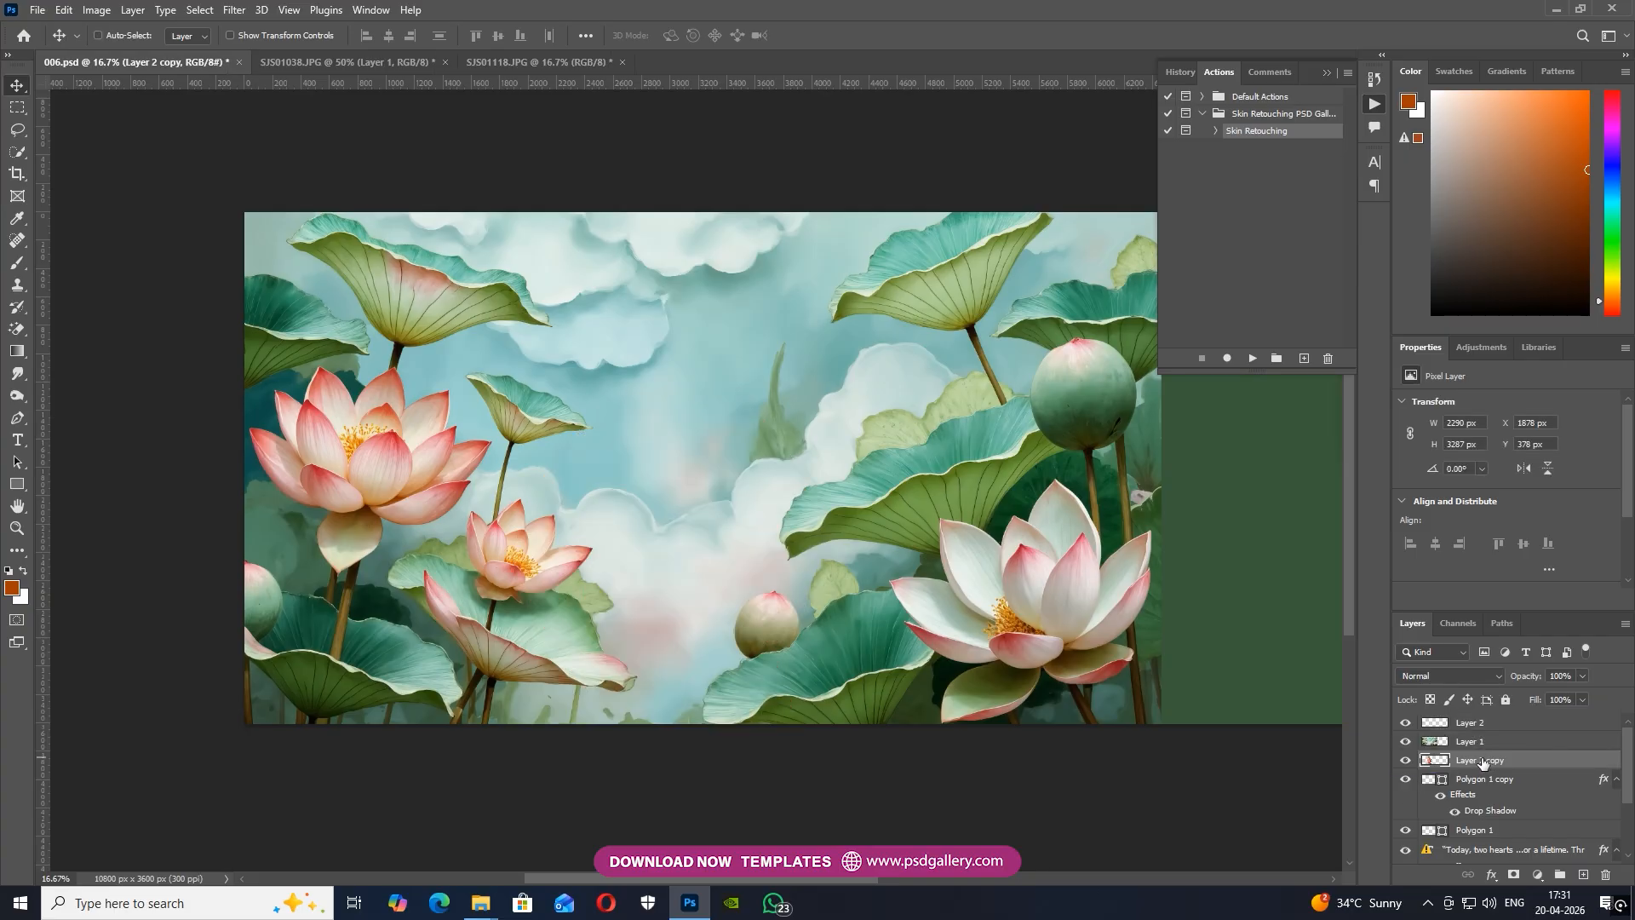
{"action": "key", "text": "ctrl+z"}
{"action": "left_click_drag", "start_coordinate": [1478, 724], "coordinate": [1480, 748]}
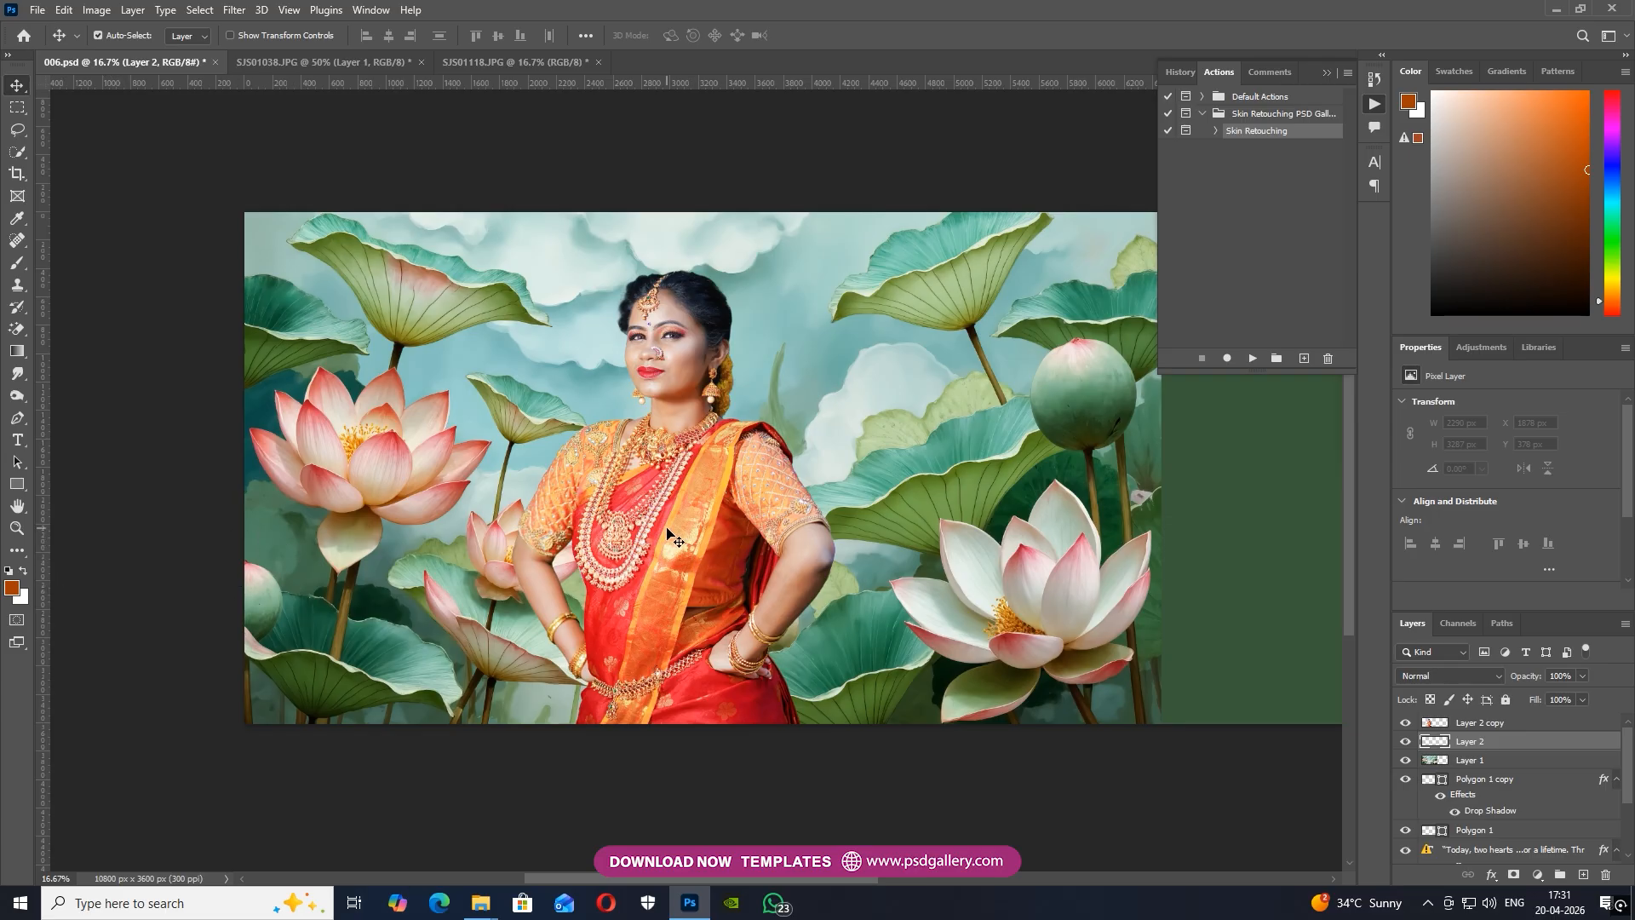
Sample a golden orange from the lotus stamens and paint one soft 250 px spot beside the woman's face on Layer 2
{"action": "key", "text": "ctrl+plus"}
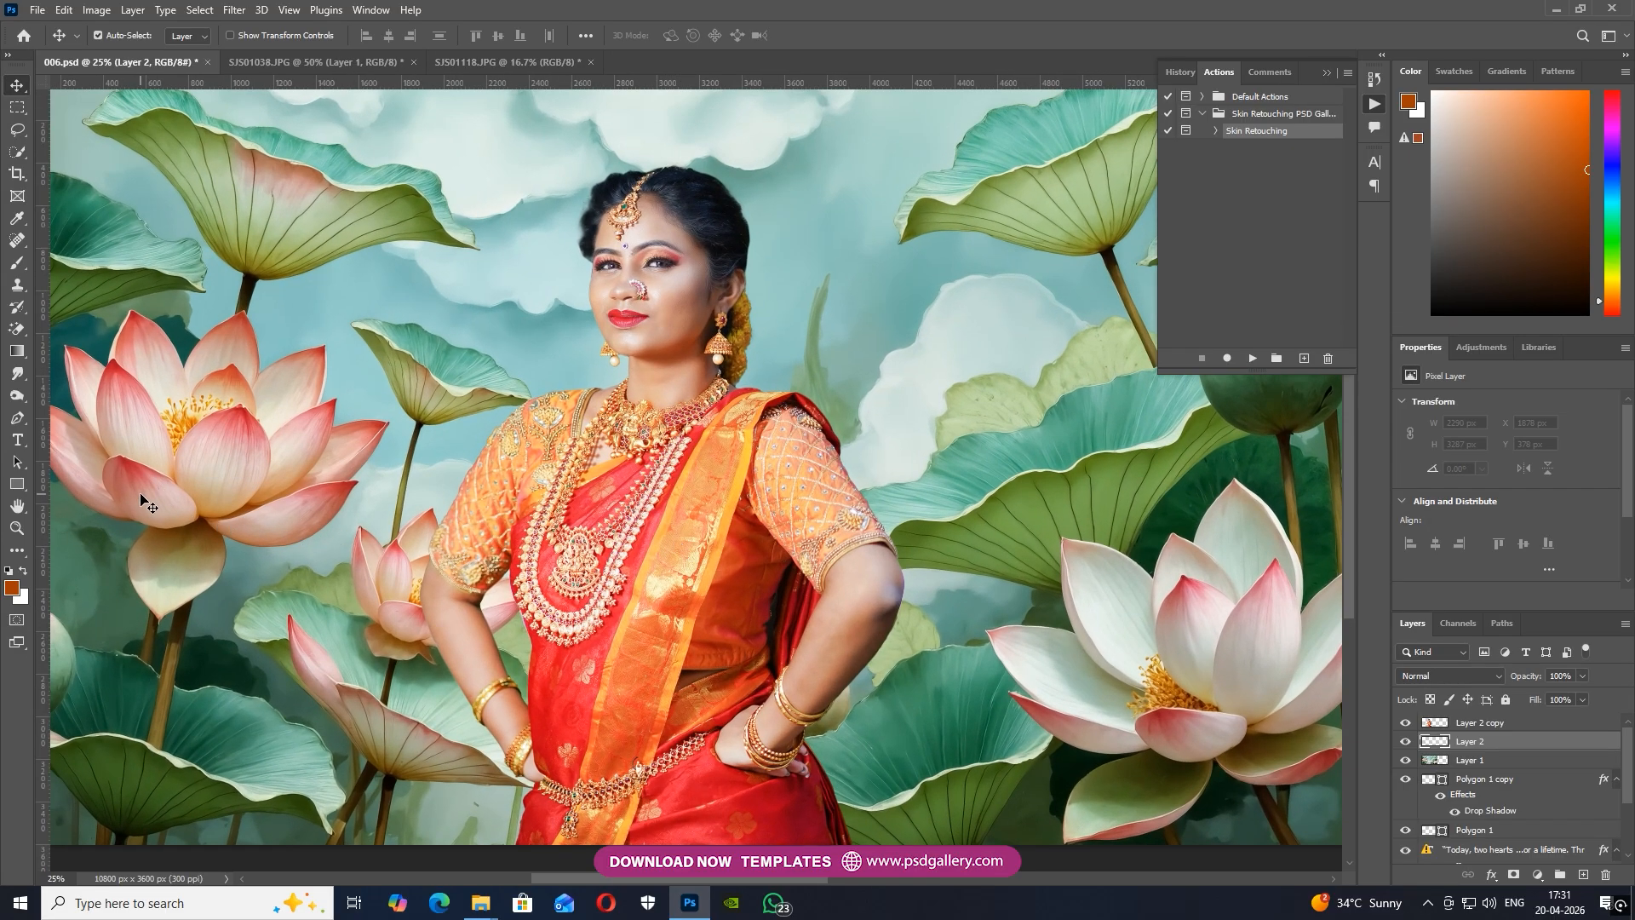
{"action": "key", "text": "i"}
{"action": "left_click_drag", "start_coordinate": [315, 401], "coordinate": [215, 398]}
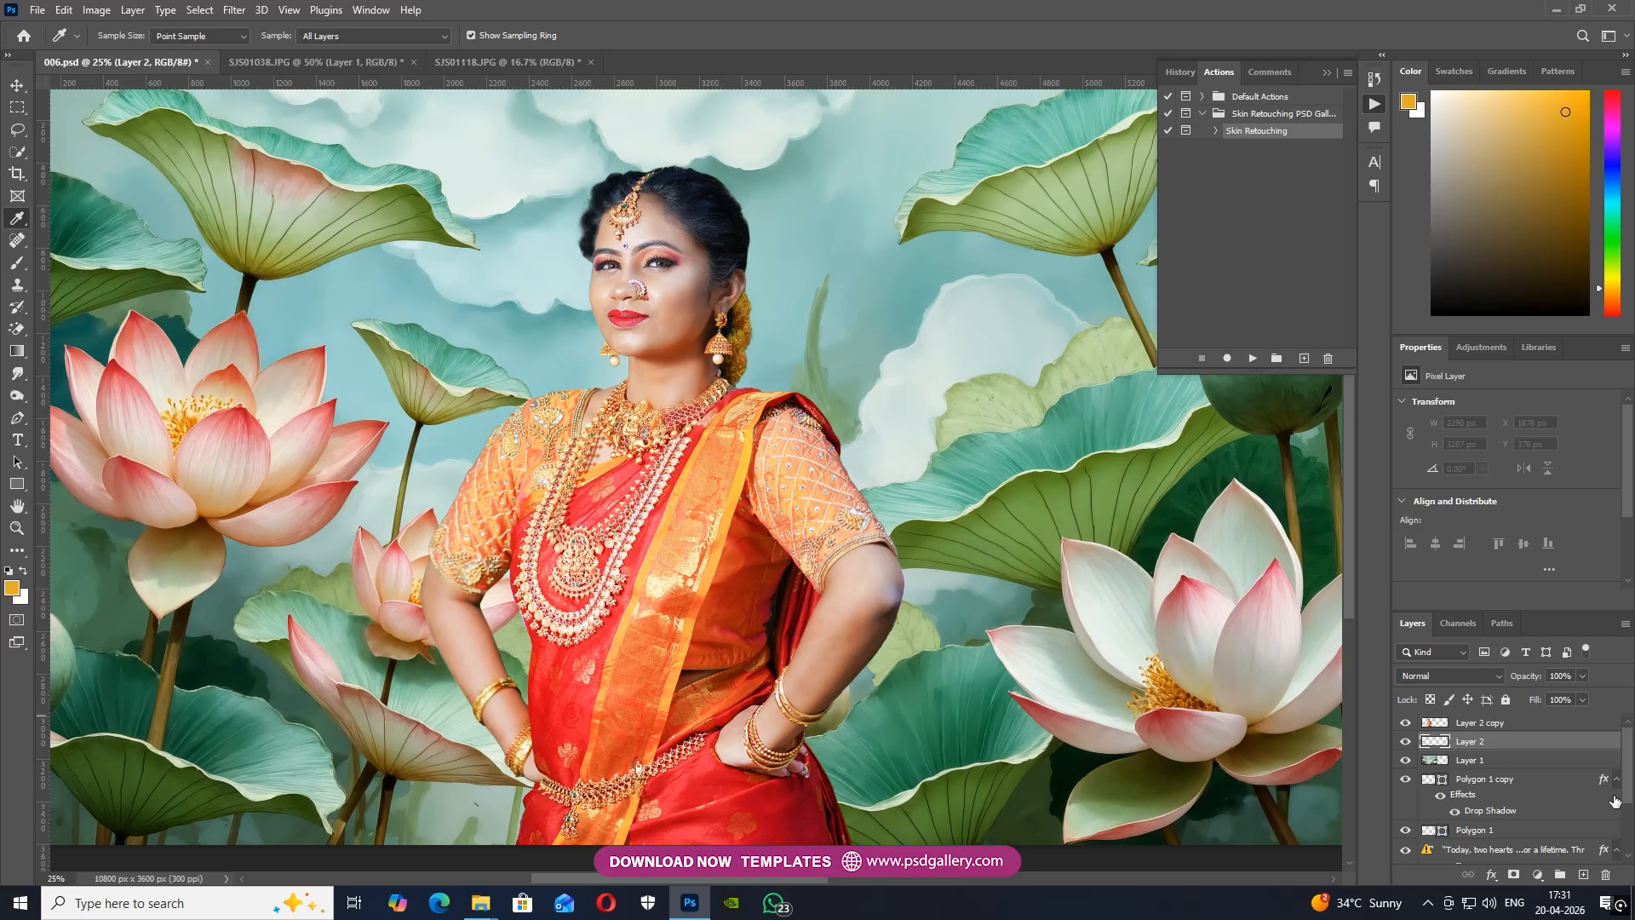
{"action": "key", "text": "ctrl+minus"}
{"action": "key", "text": "b"}
{"action": "left_click", "coordinate": [599, 368]}
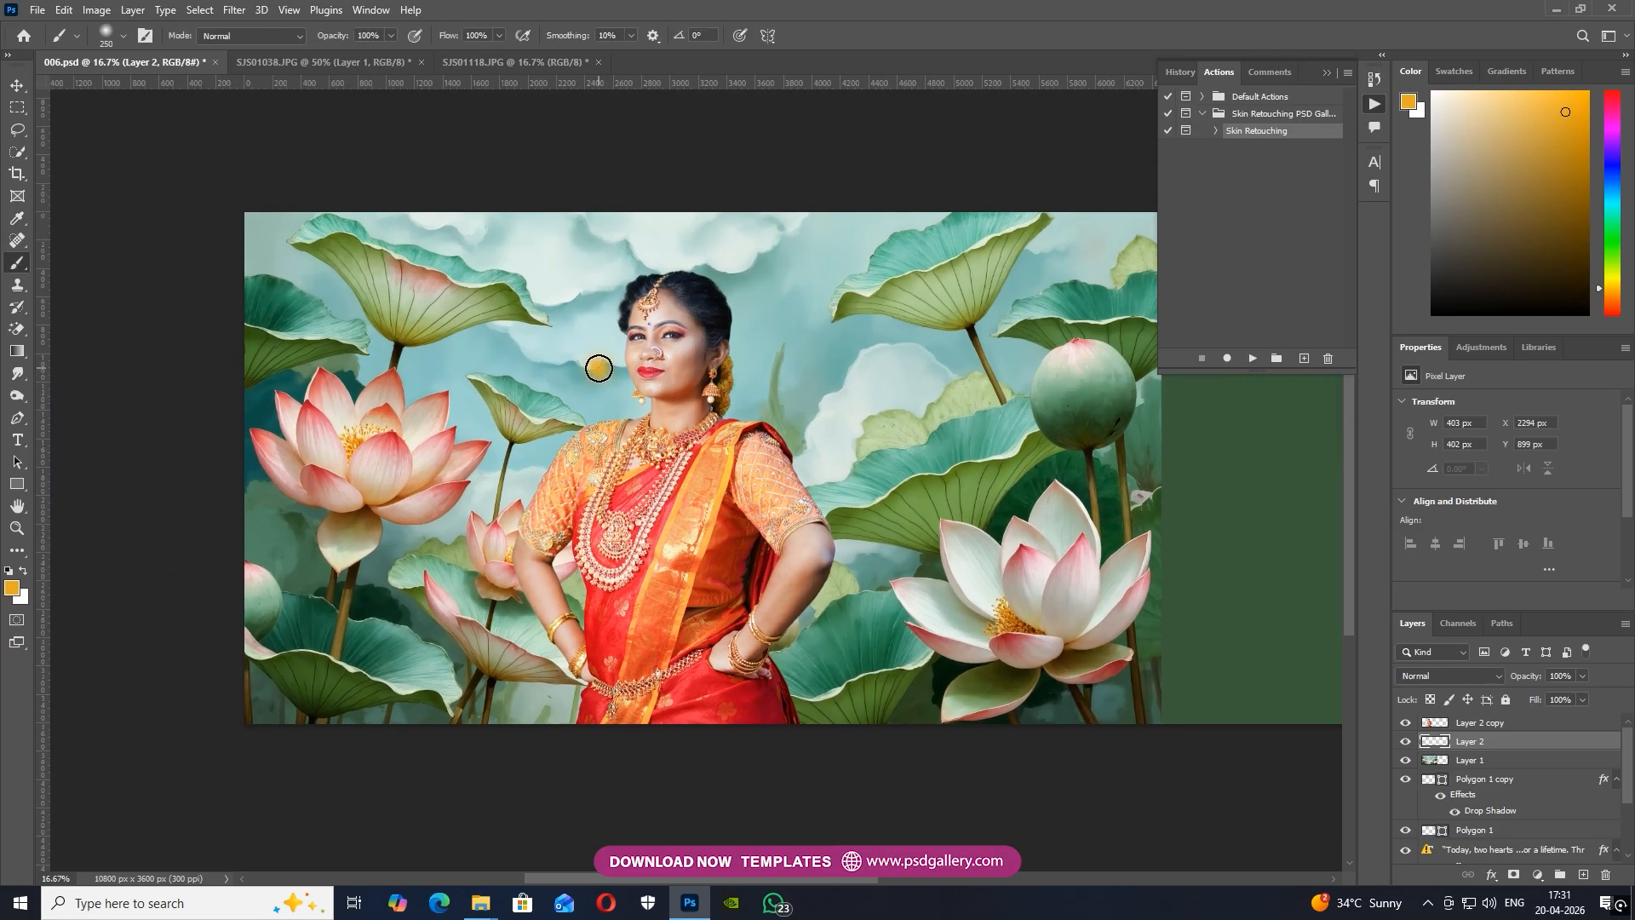
Enlarge the golden spot behind the woman's head to about 3311 × 3303 px and set its blend mode to Screen
{"action": "key", "text": "ctrl+t"}
{"action": "left_click_drag", "start_coordinate": [628, 339], "coordinate": [960, 253]}
{"action": "left_click_drag", "start_coordinate": [546, 462], "coordinate": [621, 488]}
{"action": "key", "text": "Return"}
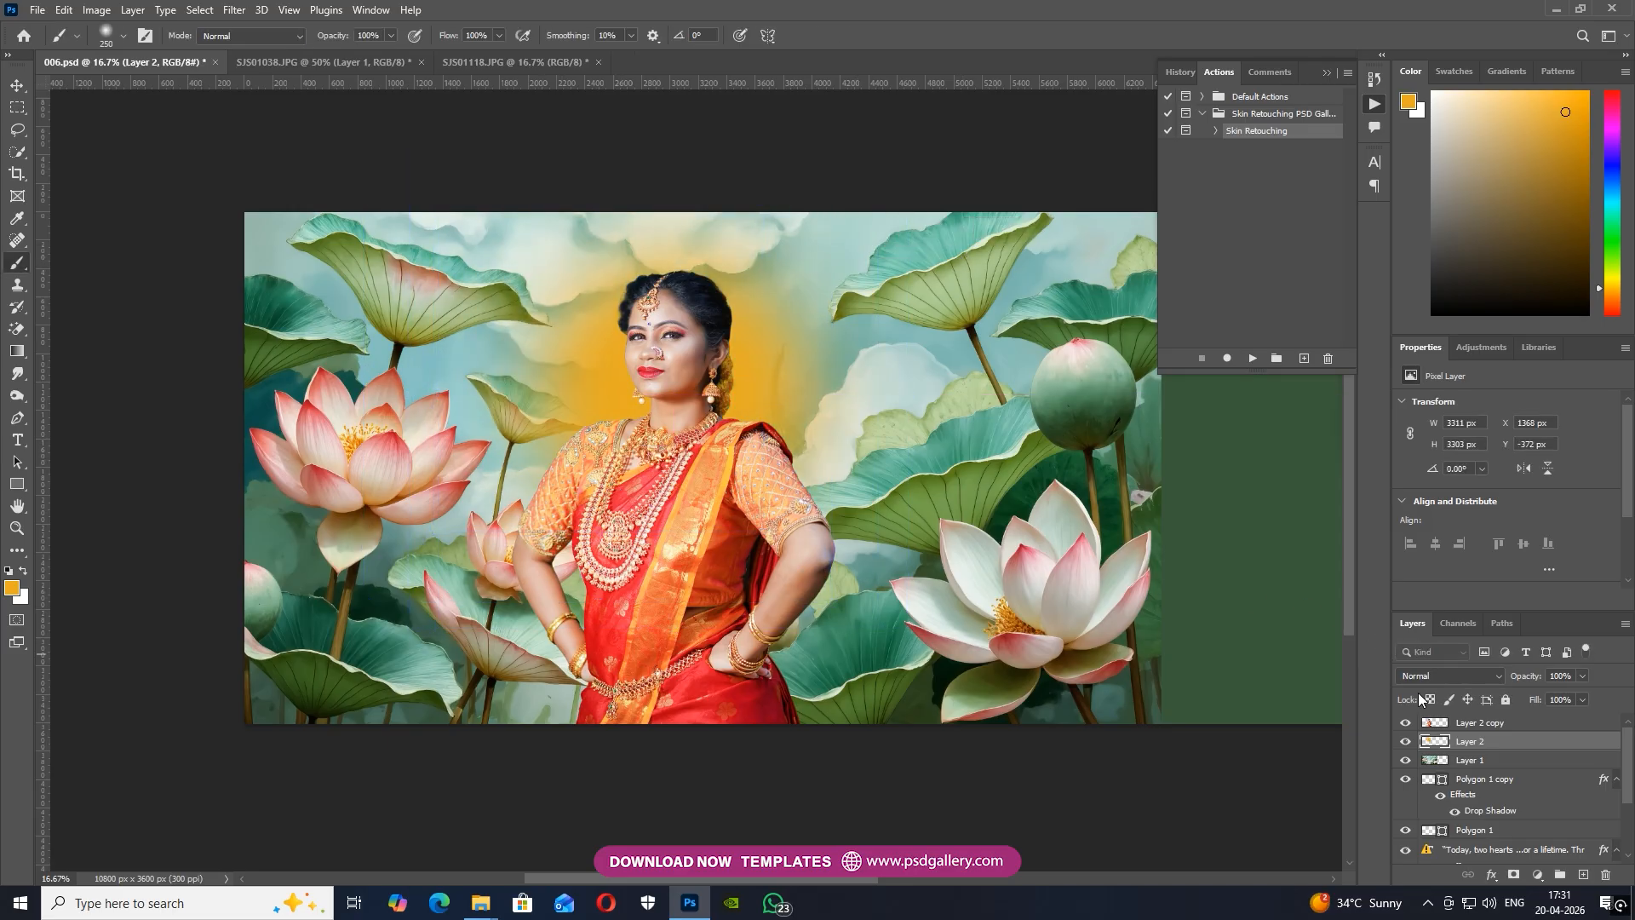
{"action": "left_click", "coordinate": [1436, 677]}
{"action": "left_click", "coordinate": [1411, 602]}
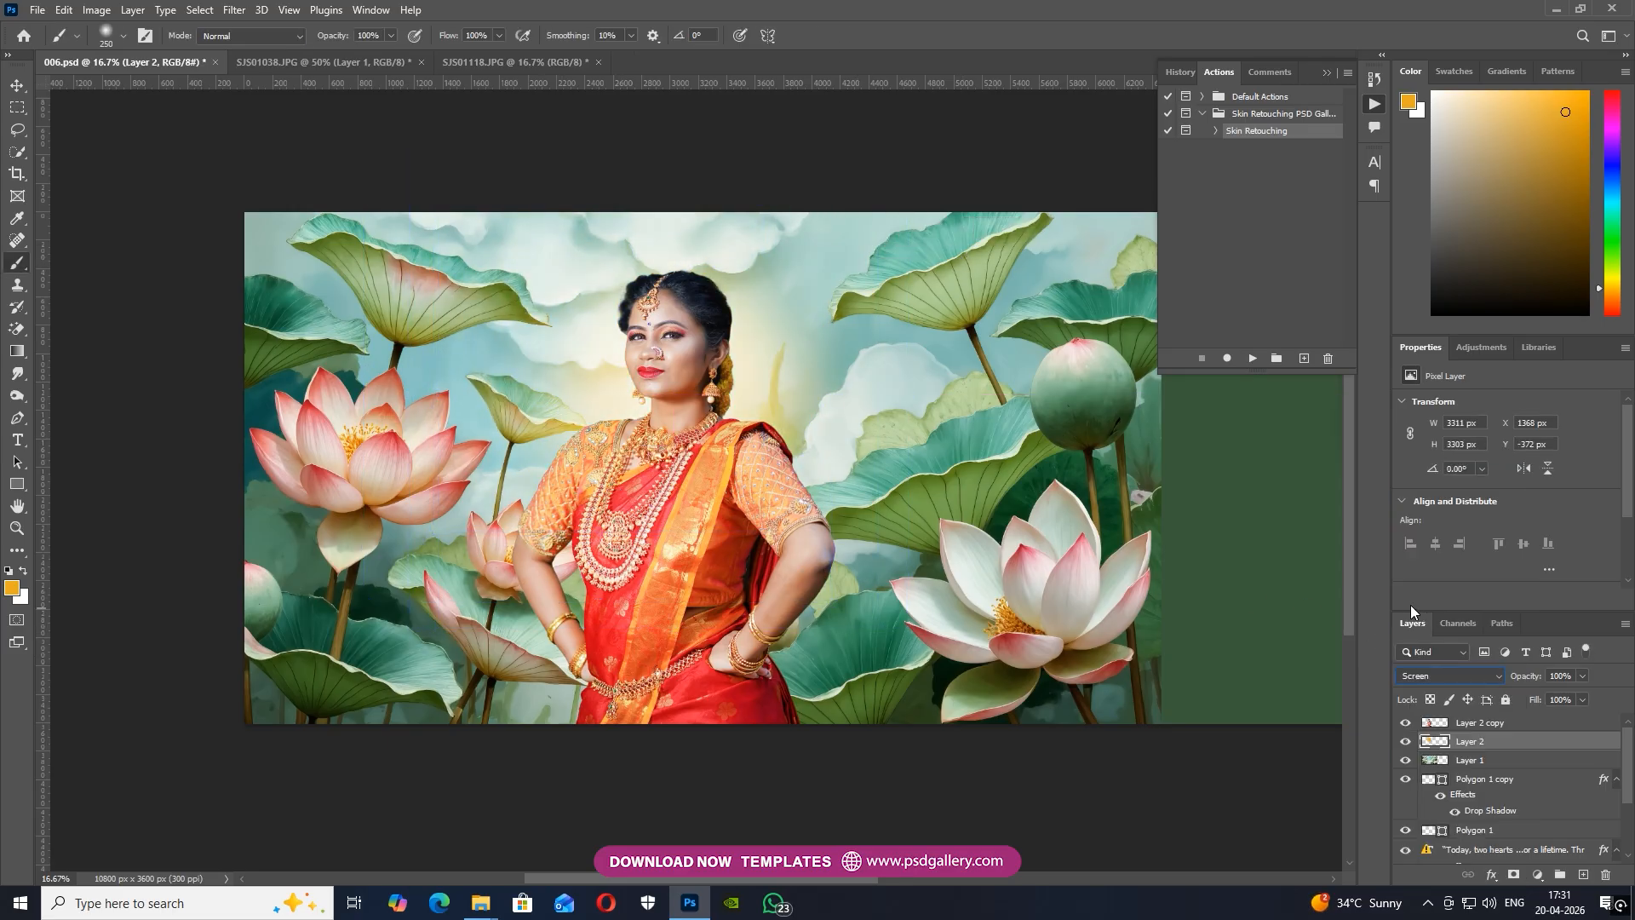
Scale the glow up further to about 4569 × 4559 px around the woman's head
{"action": "left_click", "coordinate": [15, 87]}
{"action": "key", "text": "ctrl+minus"}
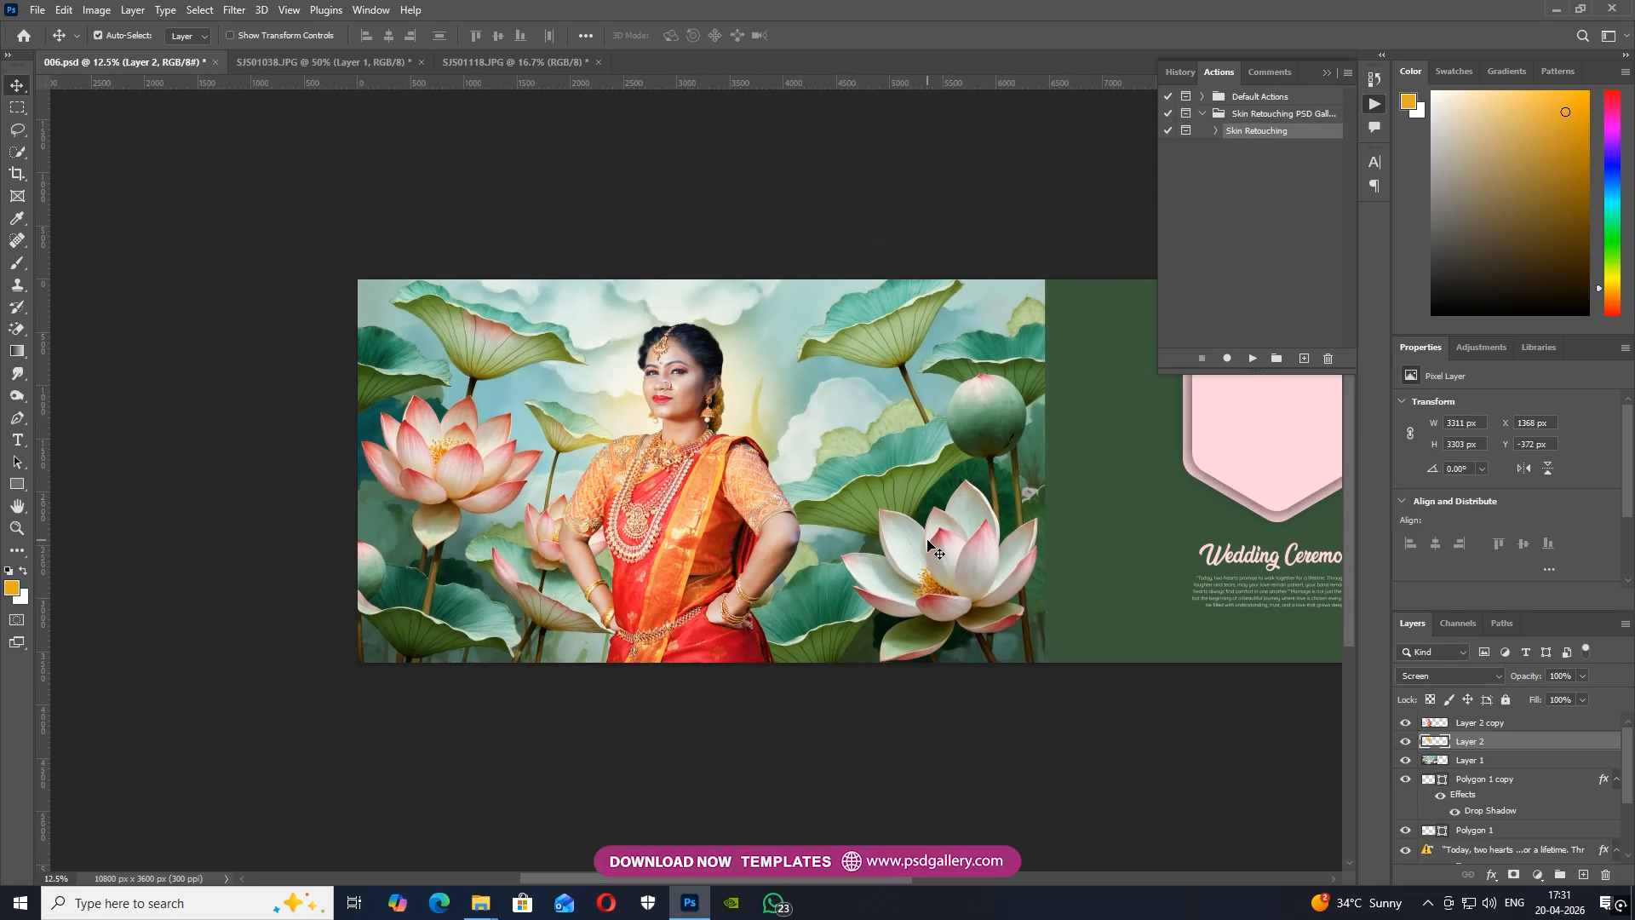
{"action": "key", "text": "ctrl+t"}
{"action": "left_click_drag", "start_coordinate": [851, 243], "coordinate": [934, 241]}
{"action": "left_click_drag", "start_coordinate": [805, 385], "coordinate": [805, 406]}
{"action": "key", "text": "Return"}
{"action": "key", "text": "ctrl+plus"}
Select the woman's Layer 2 copy and apply Levels, slightly darkening the midtones and lowering the white input level
{"action": "right_click", "coordinate": [673, 486]}
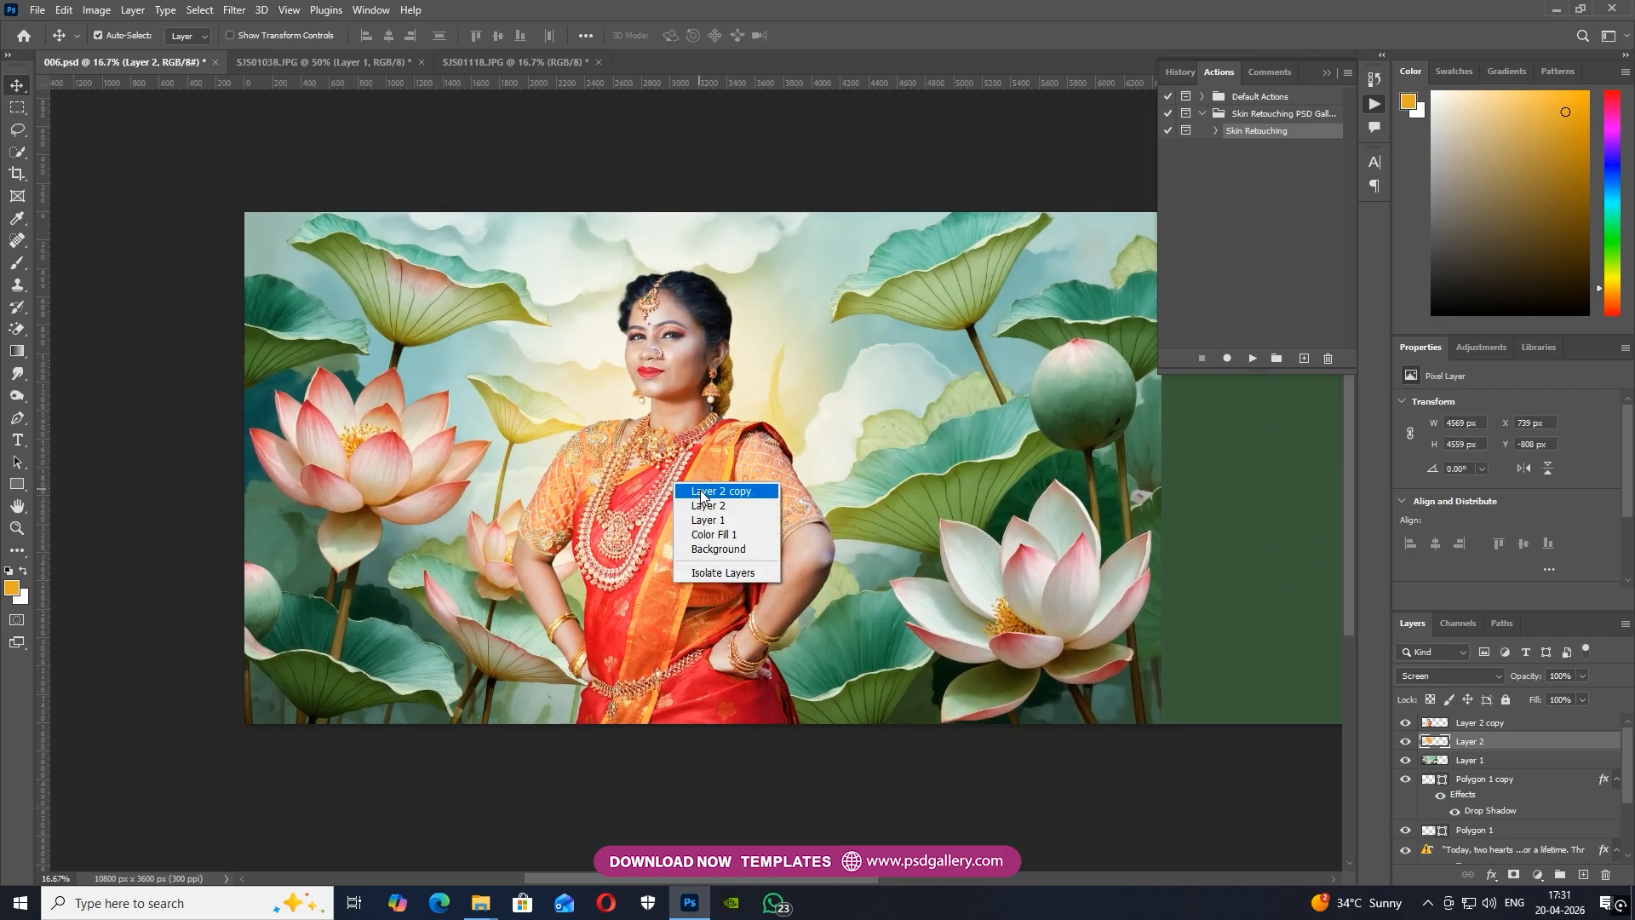
{"action": "left_click", "coordinate": [703, 491]}
{"action": "key", "text": "ctrl+plus"}
{"action": "right_click", "coordinate": [654, 560]}
{"action": "left_click", "coordinate": [686, 569]}
{"action": "right_click", "coordinate": [640, 459]}
{"action": "left_click", "coordinate": [661, 468]}
{"action": "left_click_drag", "start_coordinate": [751, 516], "coordinate": [785, 590]}
{"action": "right_click", "coordinate": [595, 505]}
{"action": "left_click", "coordinate": [613, 513]}
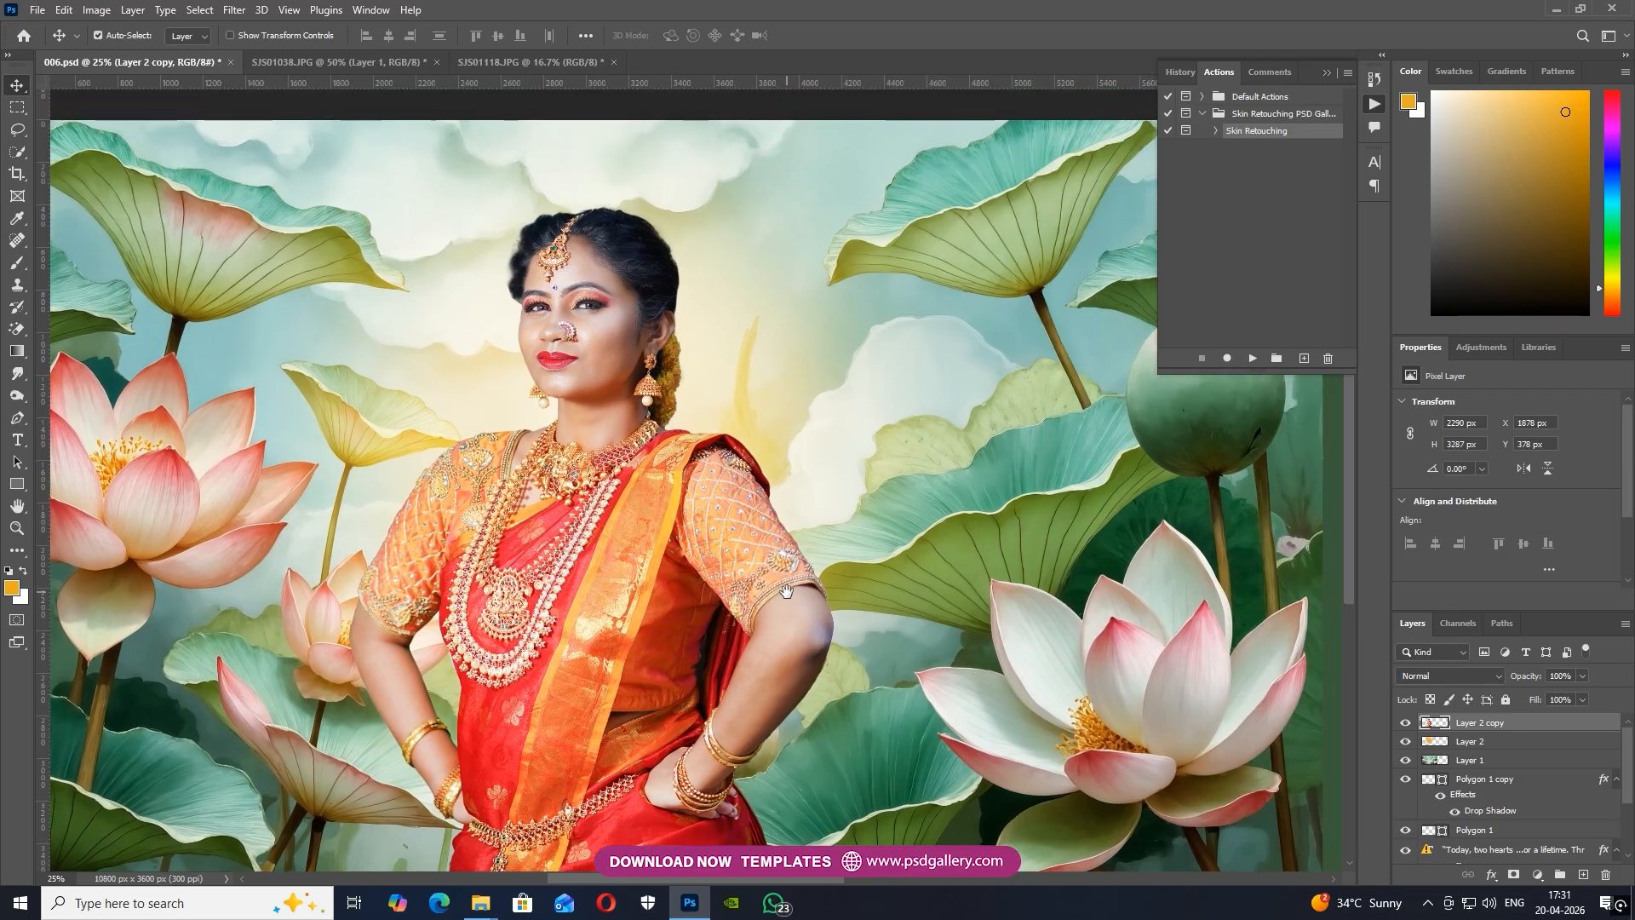
{"action": "right_click", "coordinate": [576, 285]}
{"action": "left_click", "coordinate": [599, 296]}
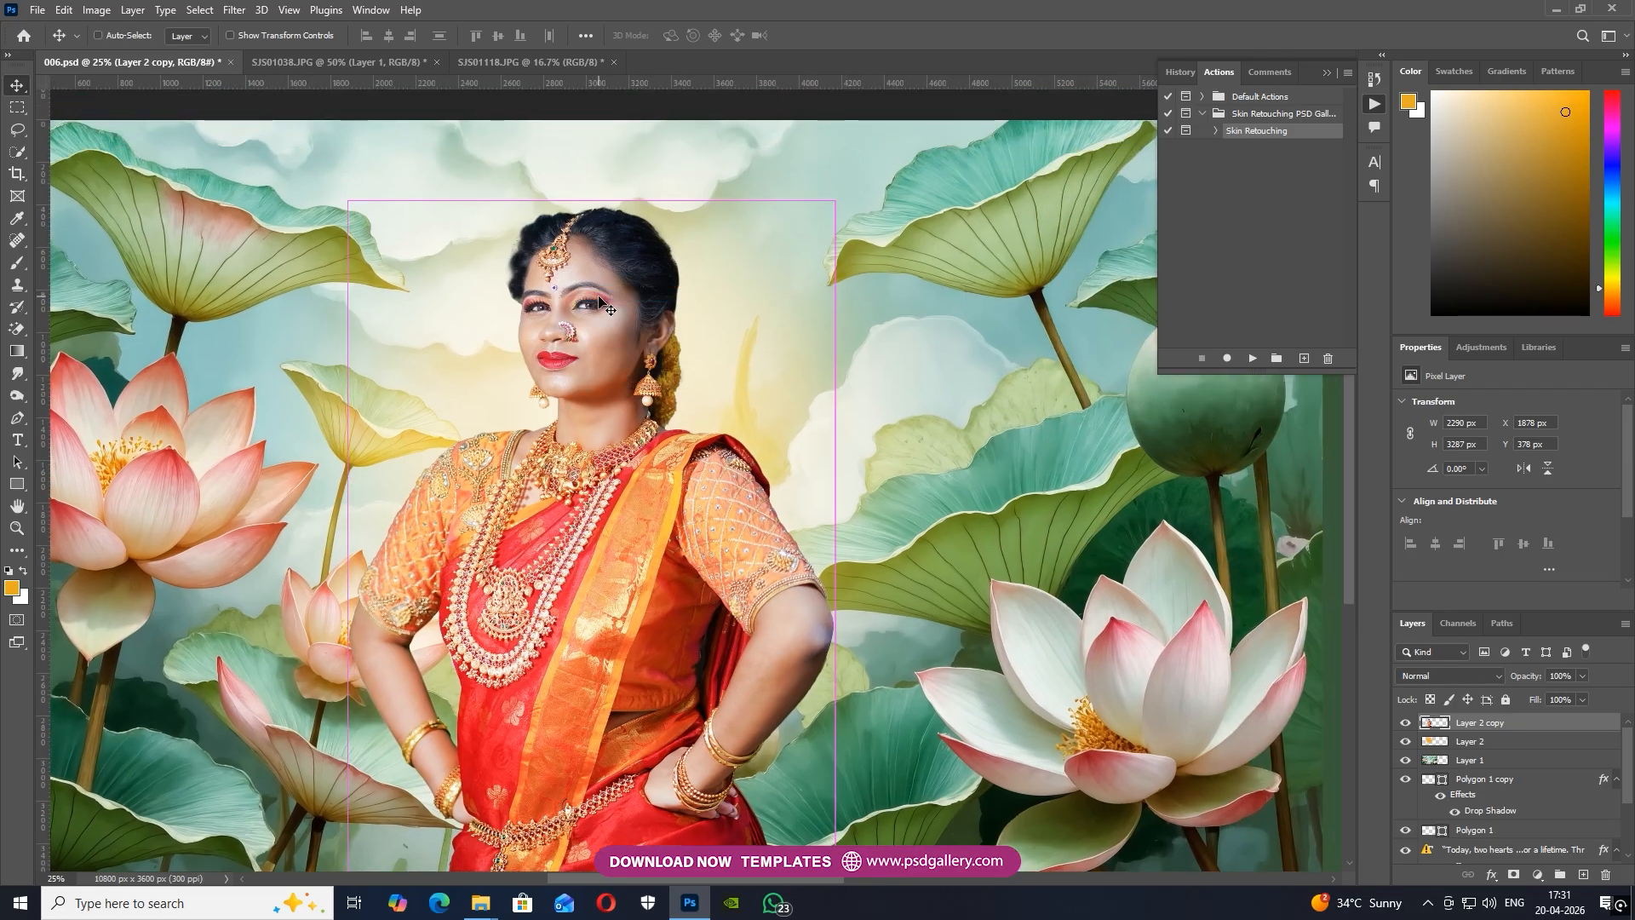
{"action": "key", "text": "ctrl+l"}
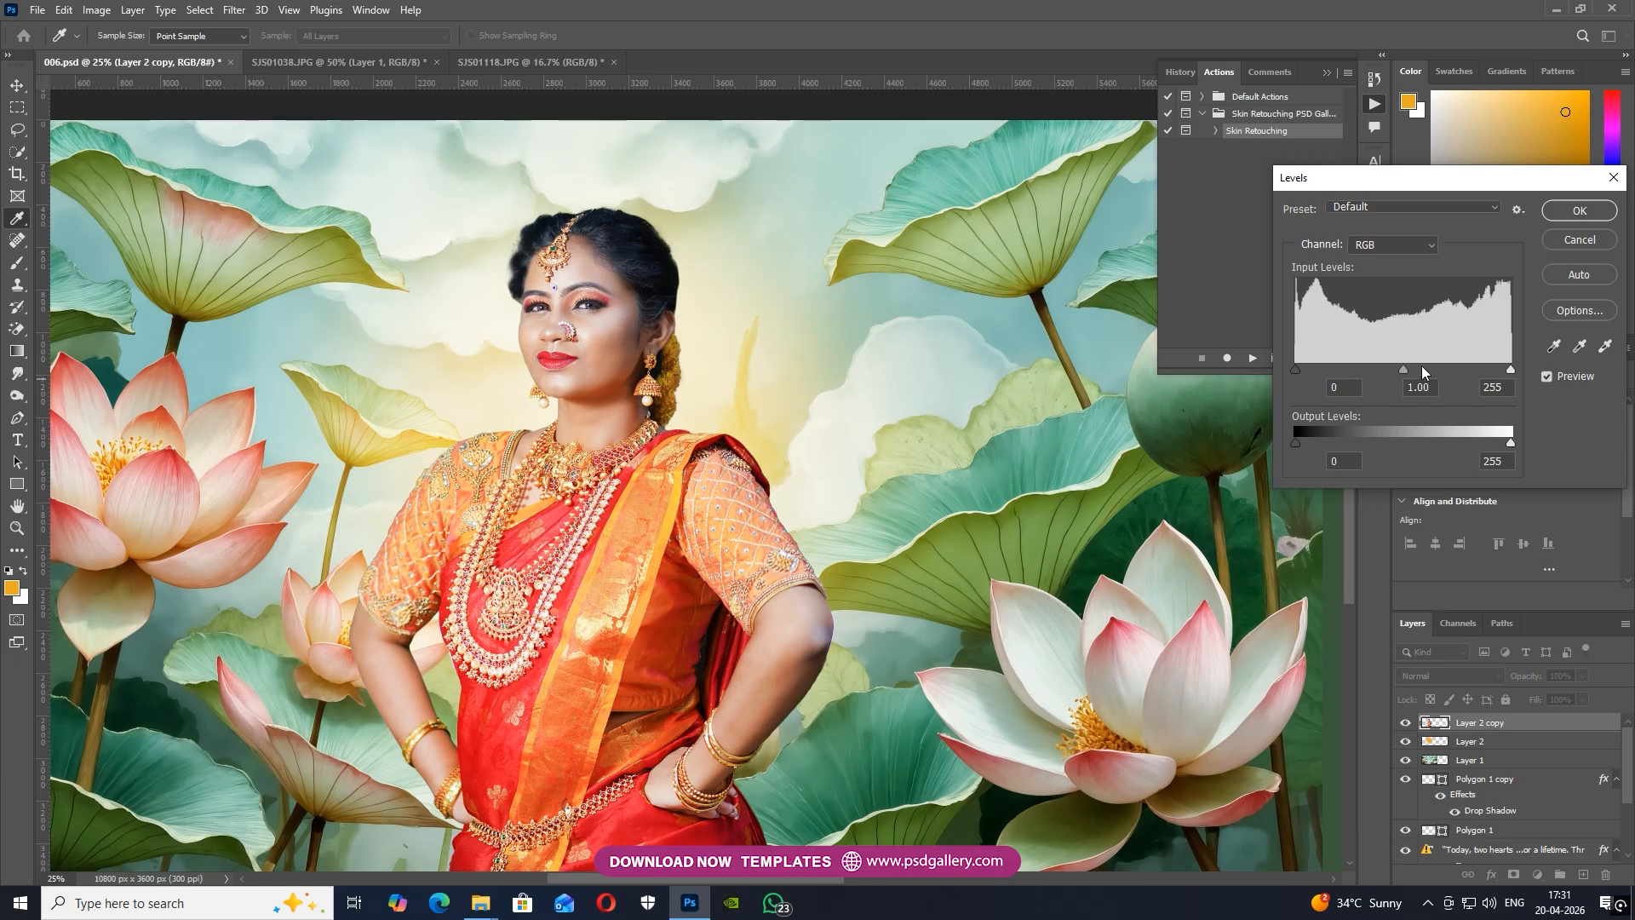
{"action": "left_click_drag", "start_coordinate": [1403, 368], "coordinate": [1408, 363]}
{"action": "left_click_drag", "start_coordinate": [1509, 371], "coordinate": [1504, 370]}
{"action": "left_click", "coordinate": [1567, 211]}
{"action": "key", "text": "v"}
Examine how the woman blends with the glow and lotus background, and collapse the Actions panel
{"action": "key", "text": "ctrl+minus"}
{"action": "key", "text": "ctrl+minus"}
{"action": "left_click_drag", "start_coordinate": [983, 452], "coordinate": [812, 460]}
{"action": "key", "text": "ctrl+plus"}
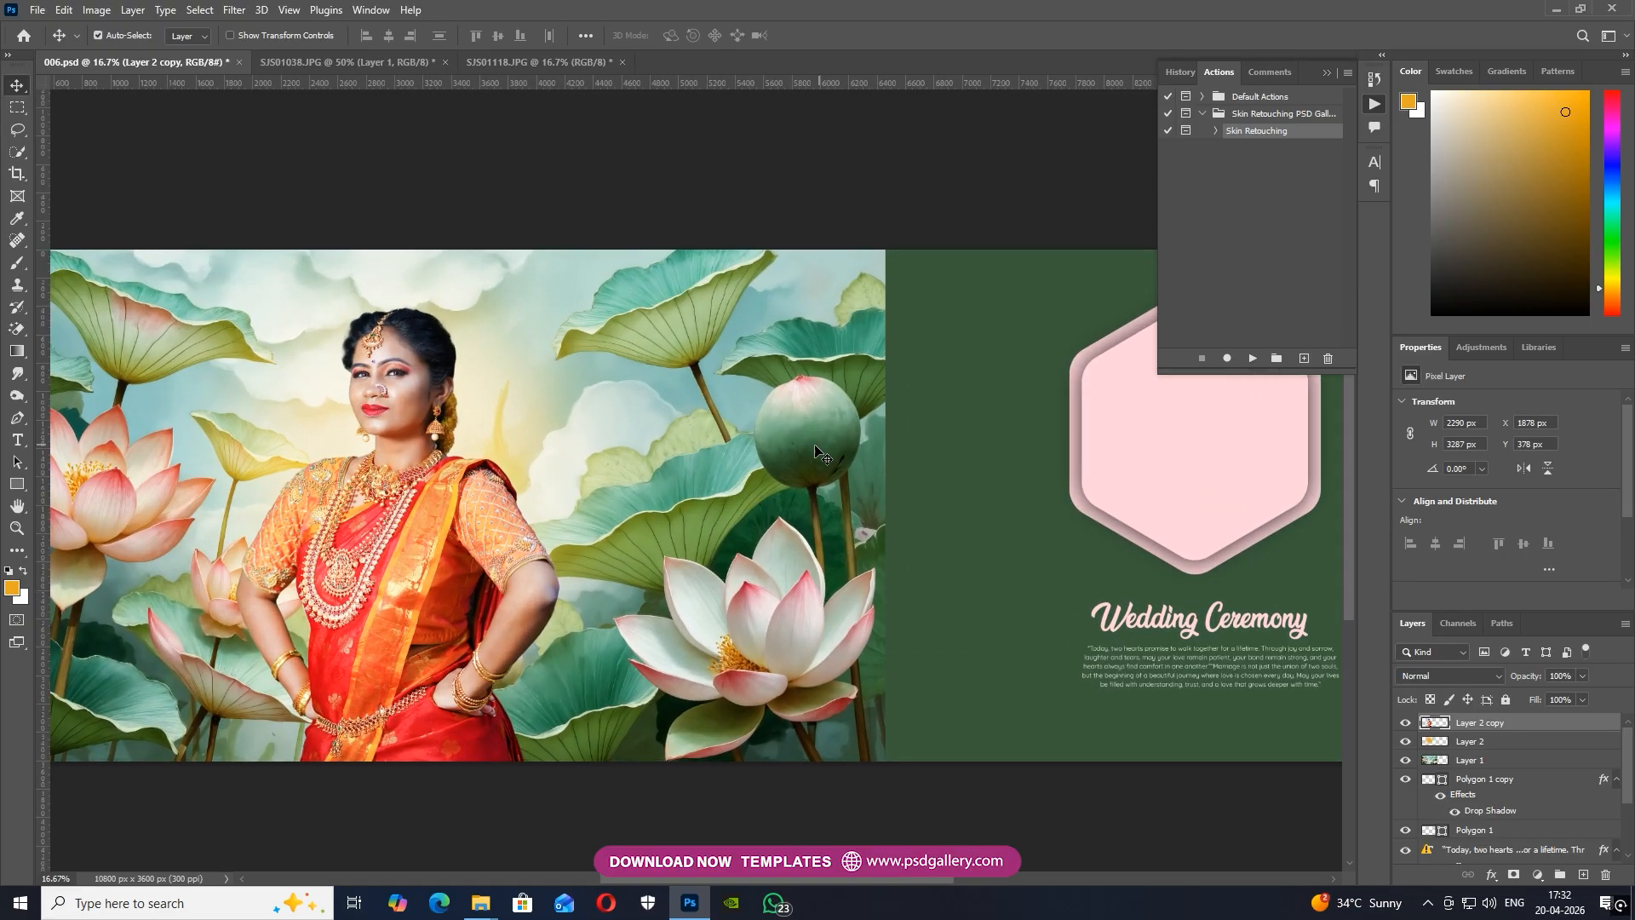
{"action": "left_click_drag", "start_coordinate": [675, 391], "coordinate": [705, 424]}
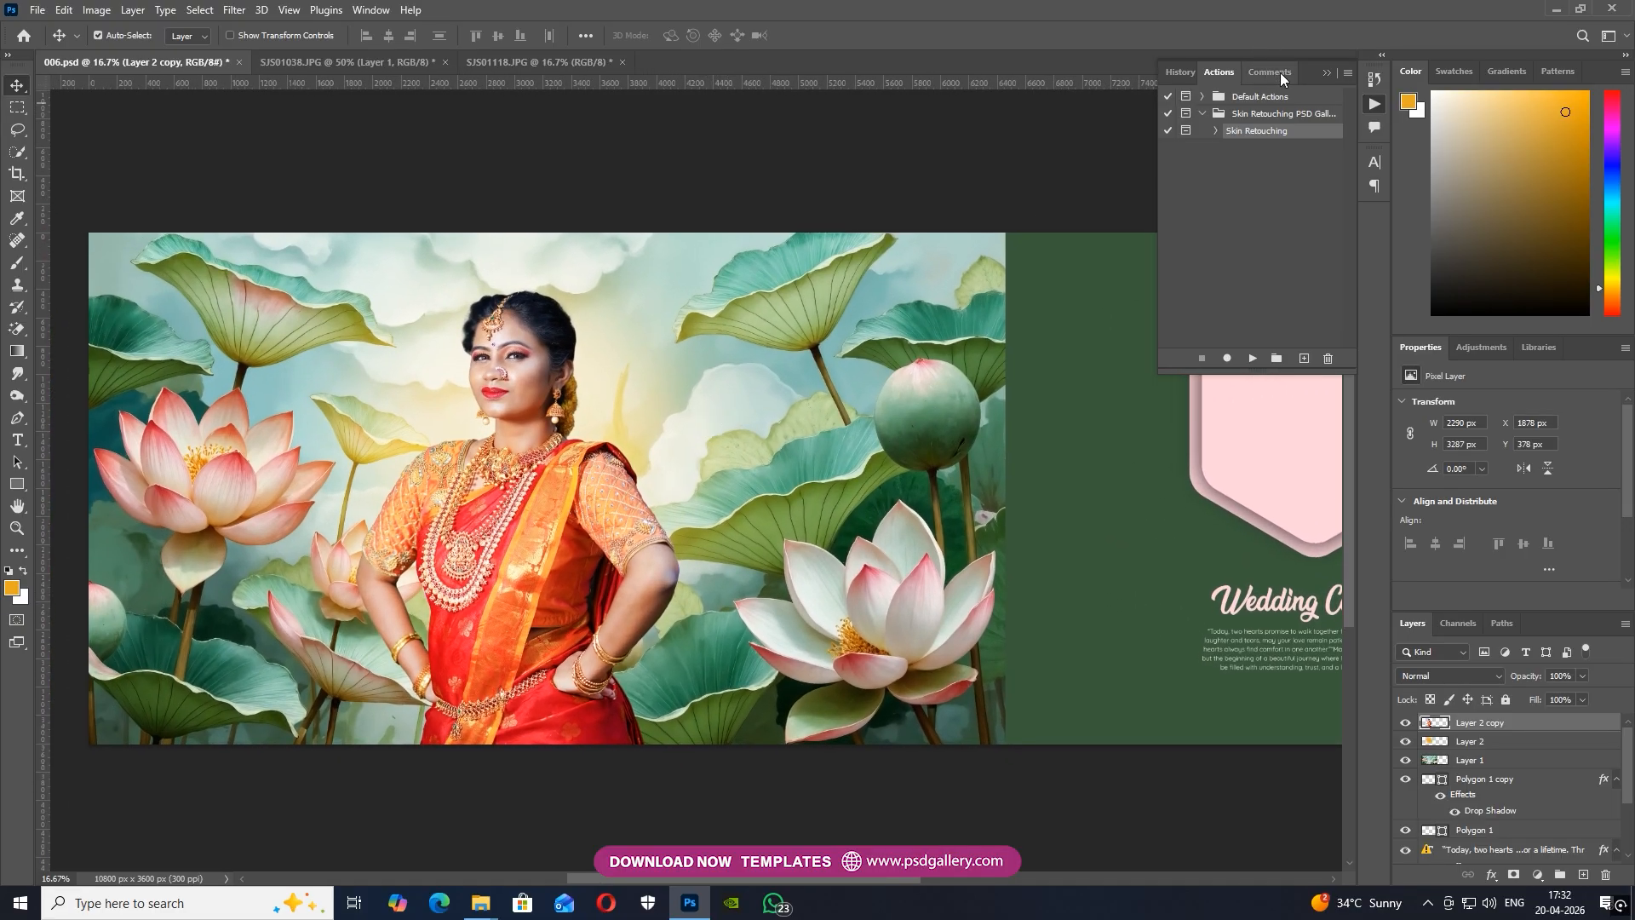
{"action": "left_click", "coordinate": [1327, 72]}
{"action": "key", "text": "ctrl+plus"}
{"action": "left_click_drag", "start_coordinate": [656, 430], "coordinate": [608, 481]}
{"action": "left_click", "coordinate": [832, 493]}
{"action": "key", "text": "ctrl+minus"}
Select the pink hexagon layer Polygon 1 copy in 006.psd and switch to the SJS01118.JPG photo
{"action": "right_click", "coordinate": [1151, 410]}
{"action": "left_click", "coordinate": [1188, 421]}
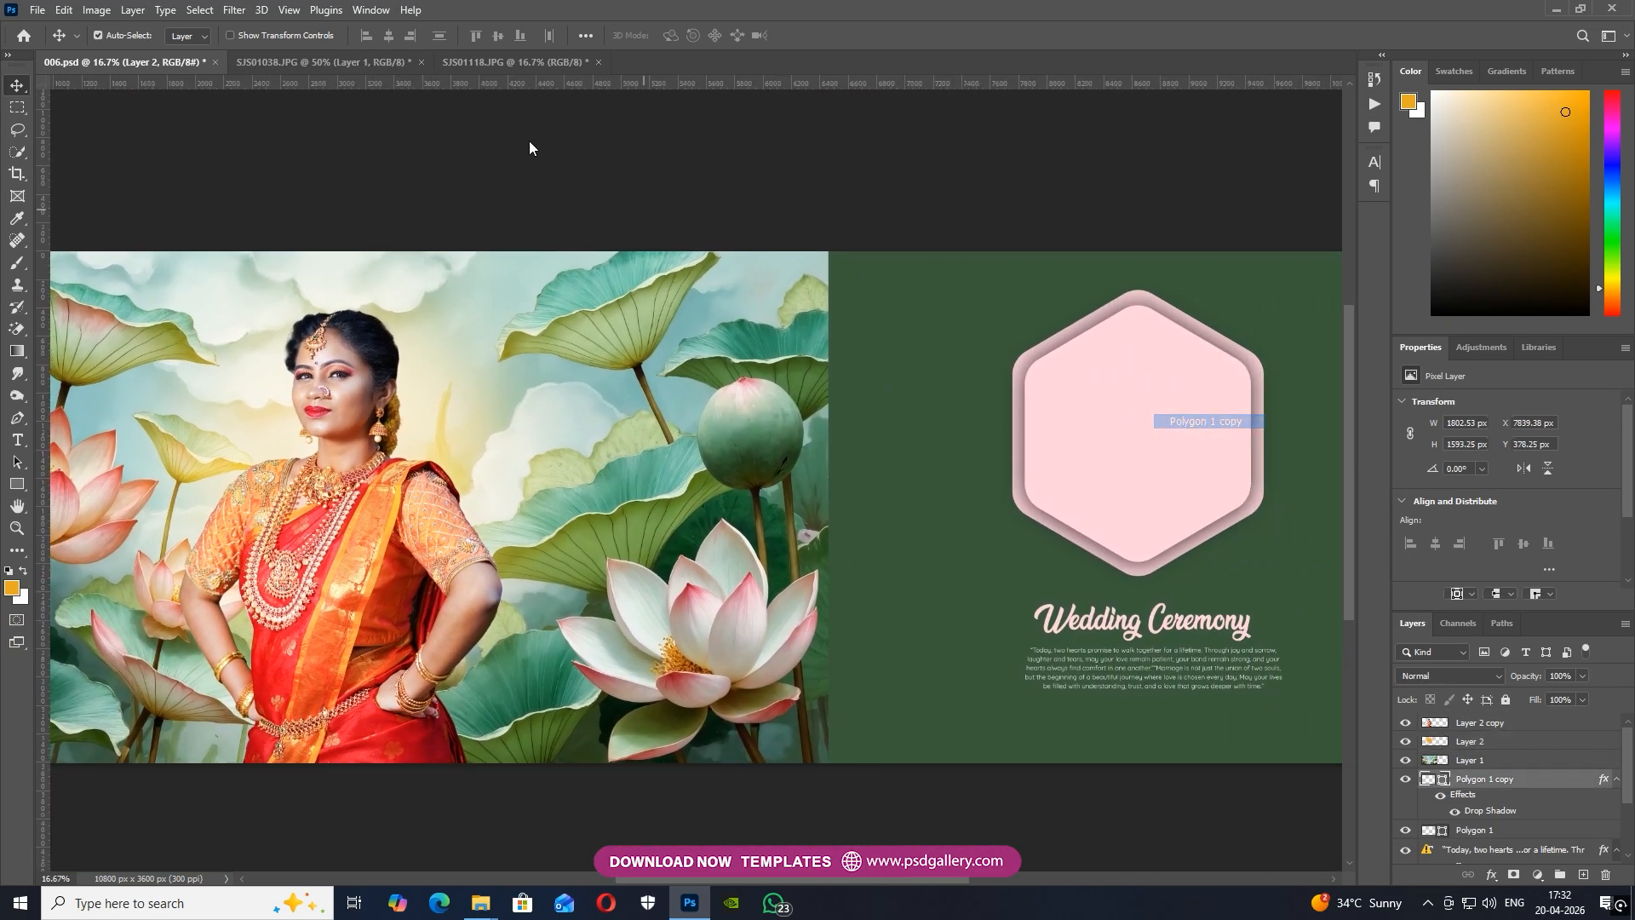
{"action": "left_click", "coordinate": [344, 61]}
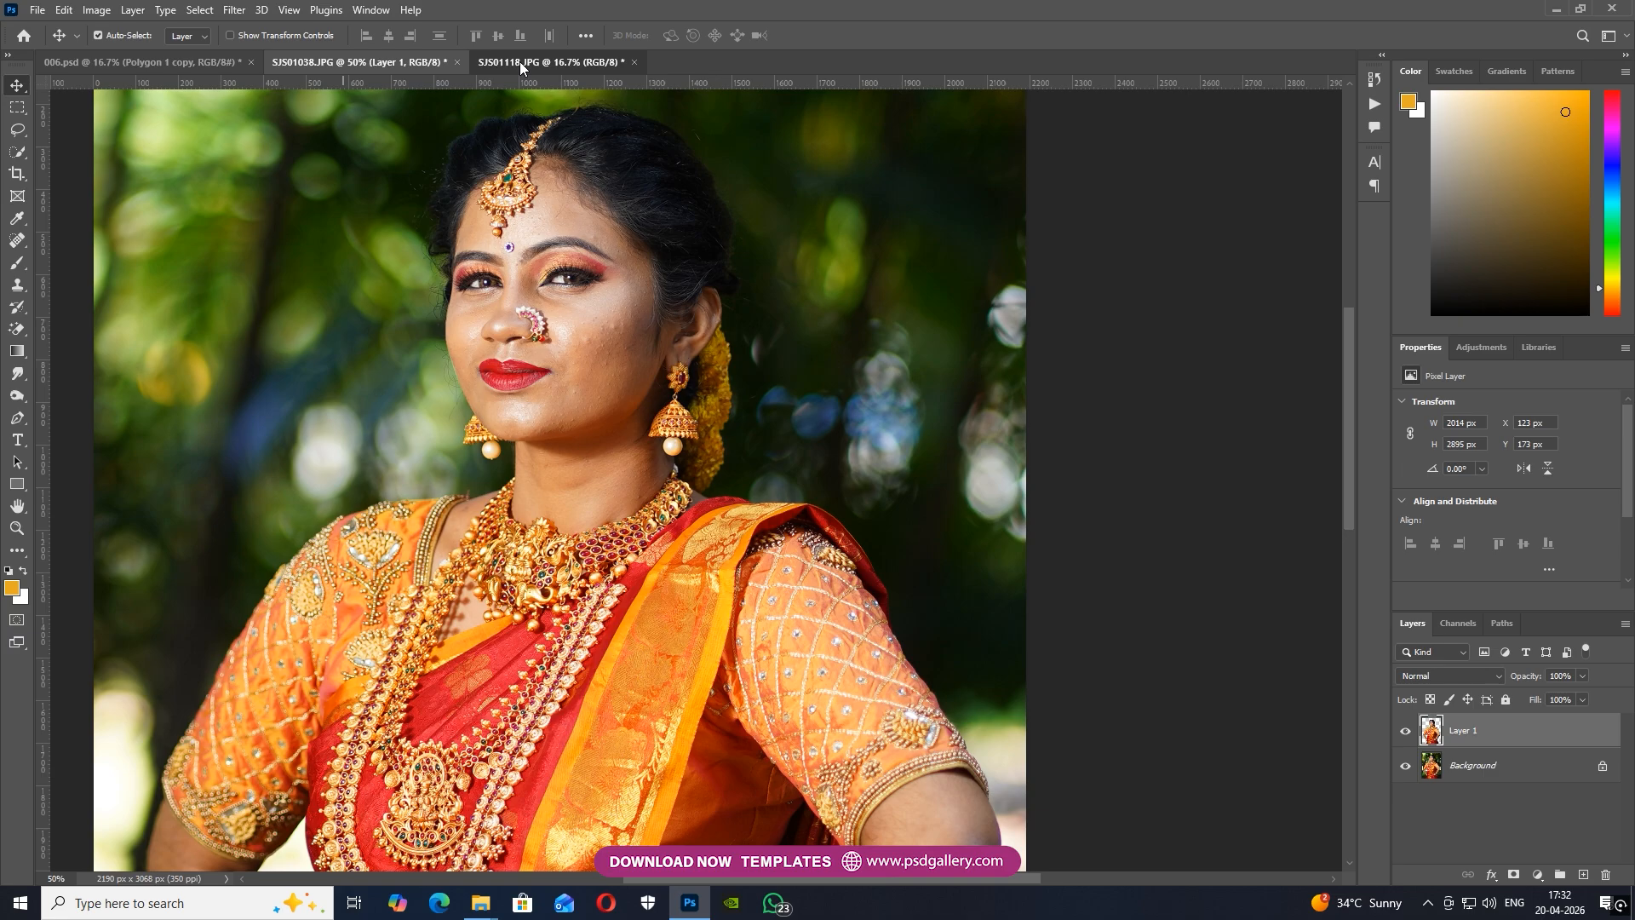
{"action": "left_click", "coordinate": [519, 61]}
{"action": "key", "text": "ctrl+plus"}
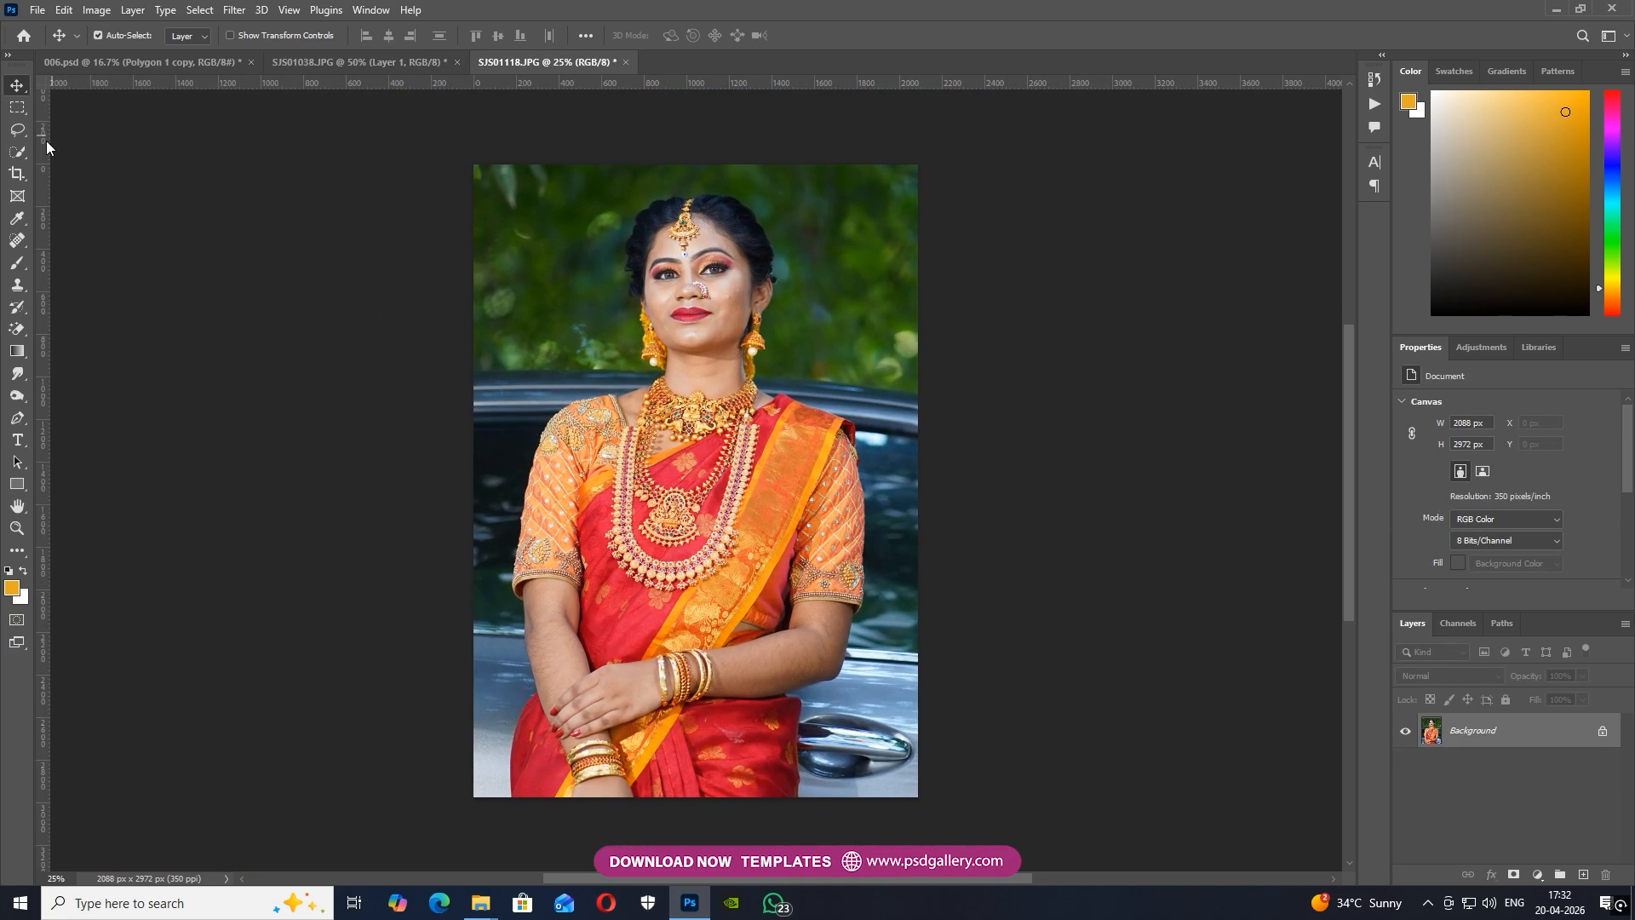
{"action": "left_click", "coordinate": [18, 154]}
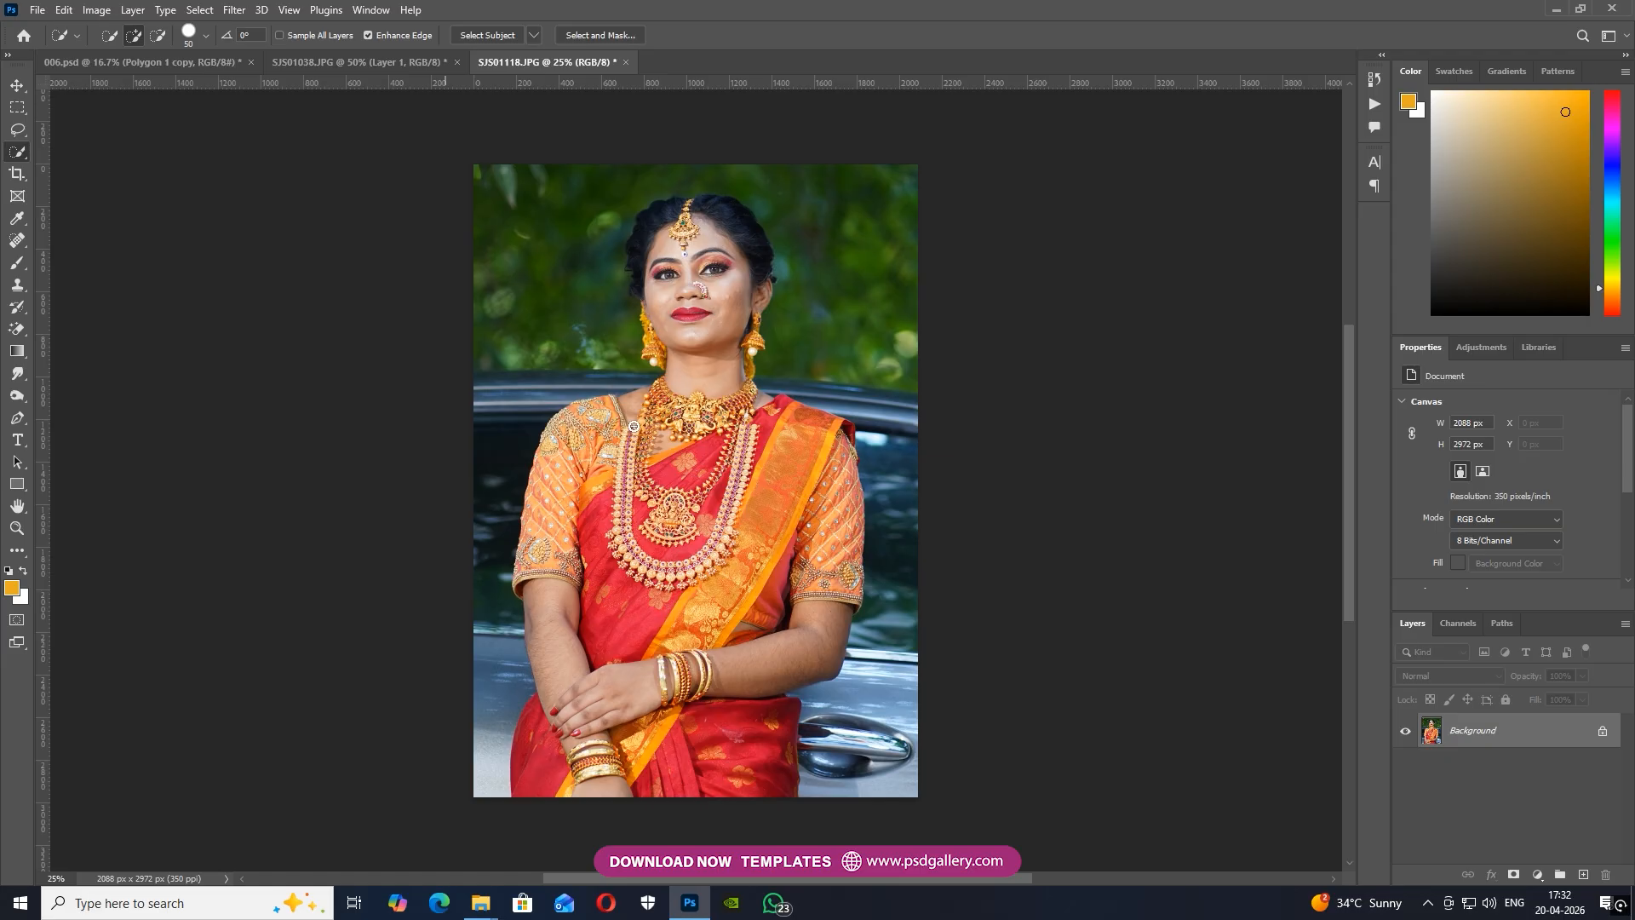
{"action": "scroll", "coordinate": [726, 268], "scroll_direction": "up", "scroll_amount": 1}
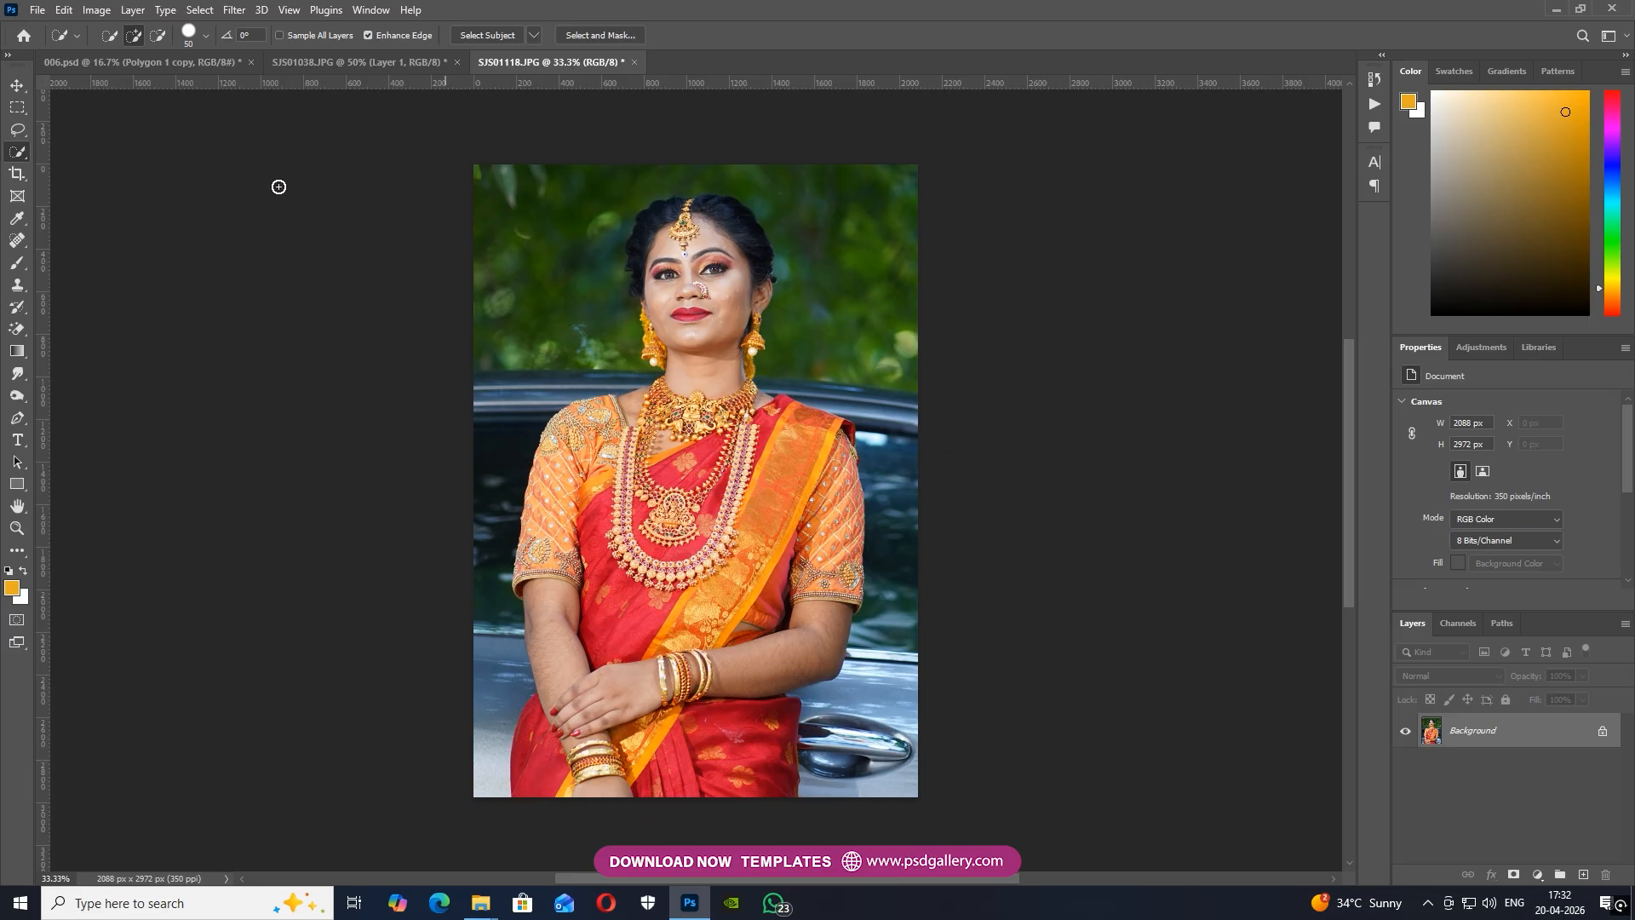
{"action": "left_click", "coordinate": [16, 86]}
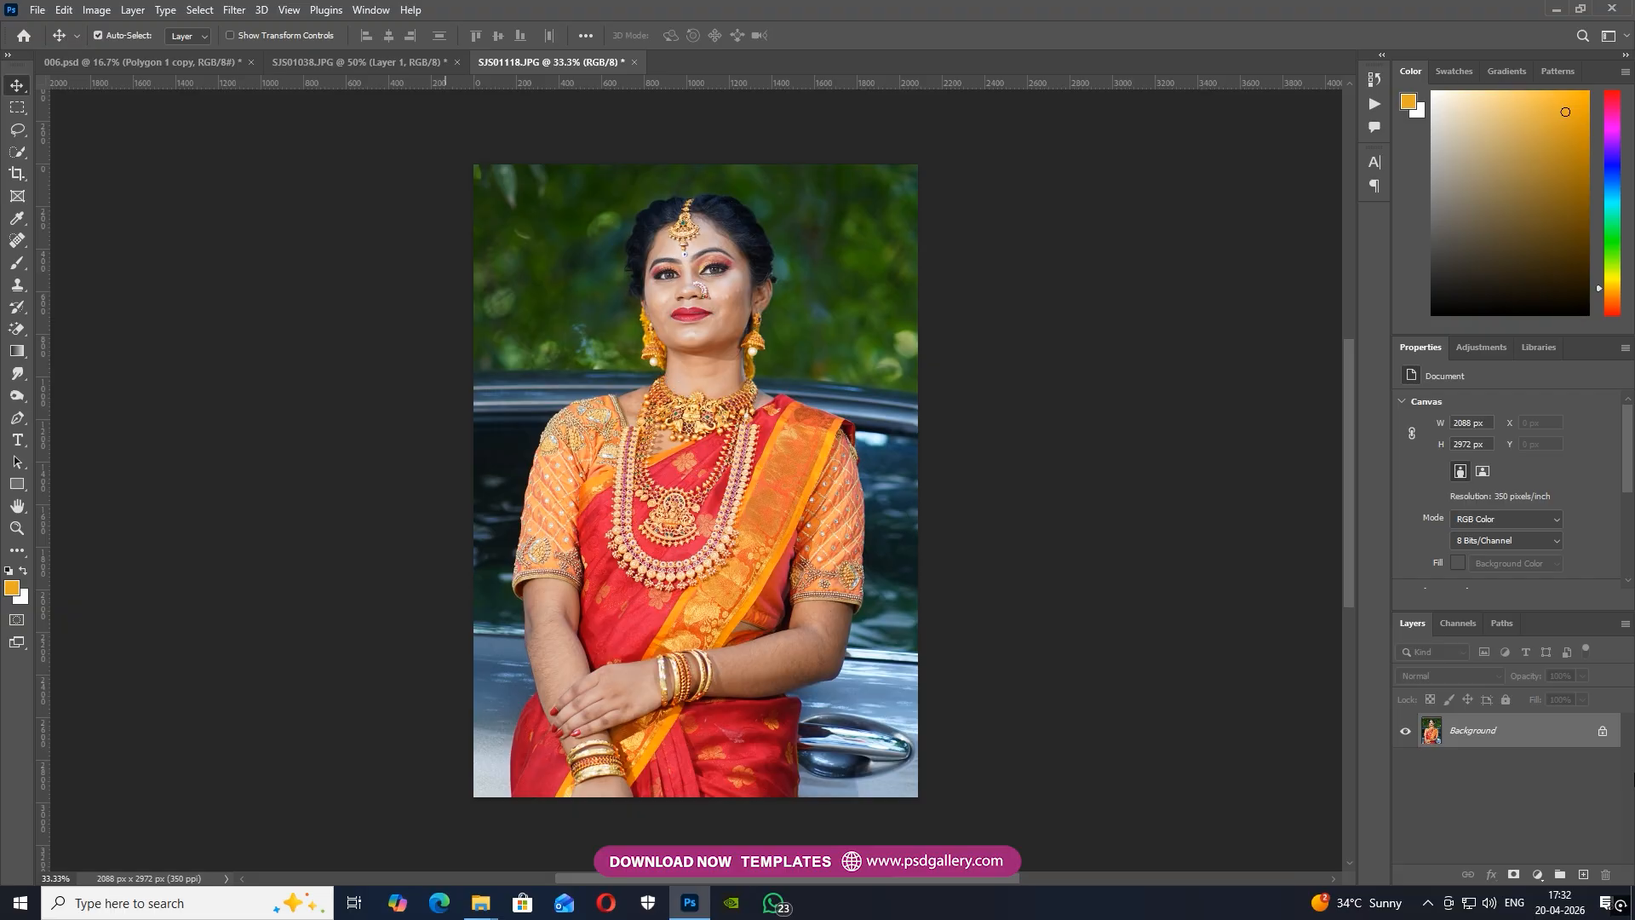
{"action": "left_click", "coordinate": [17, 154]}
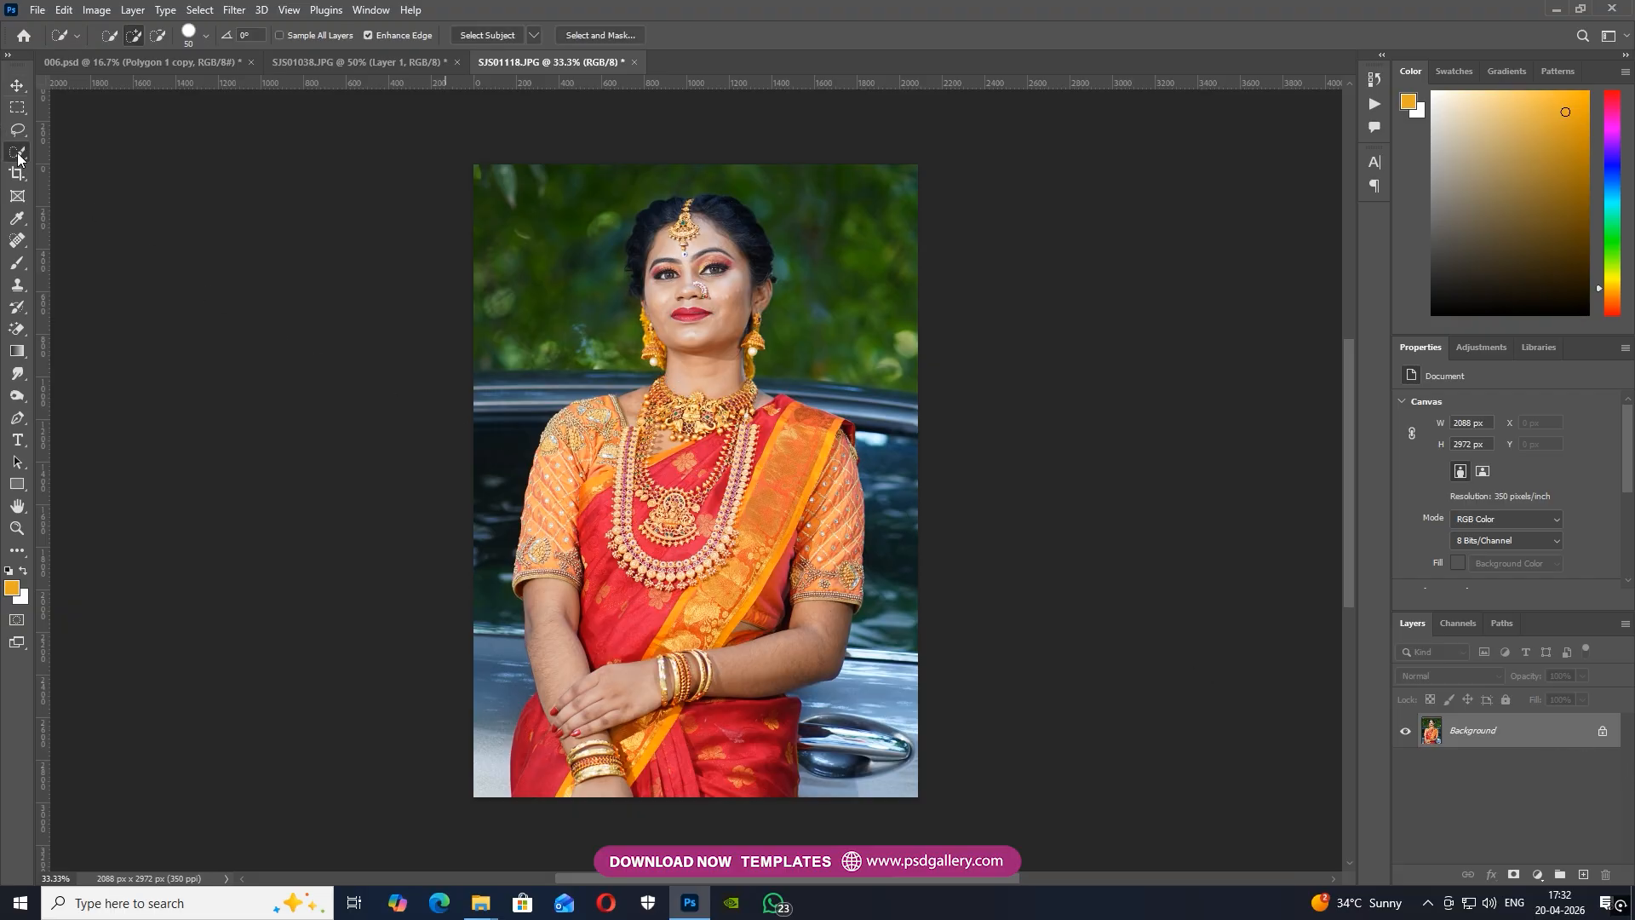
{"action": "key", "text": "ctrl+plus"}
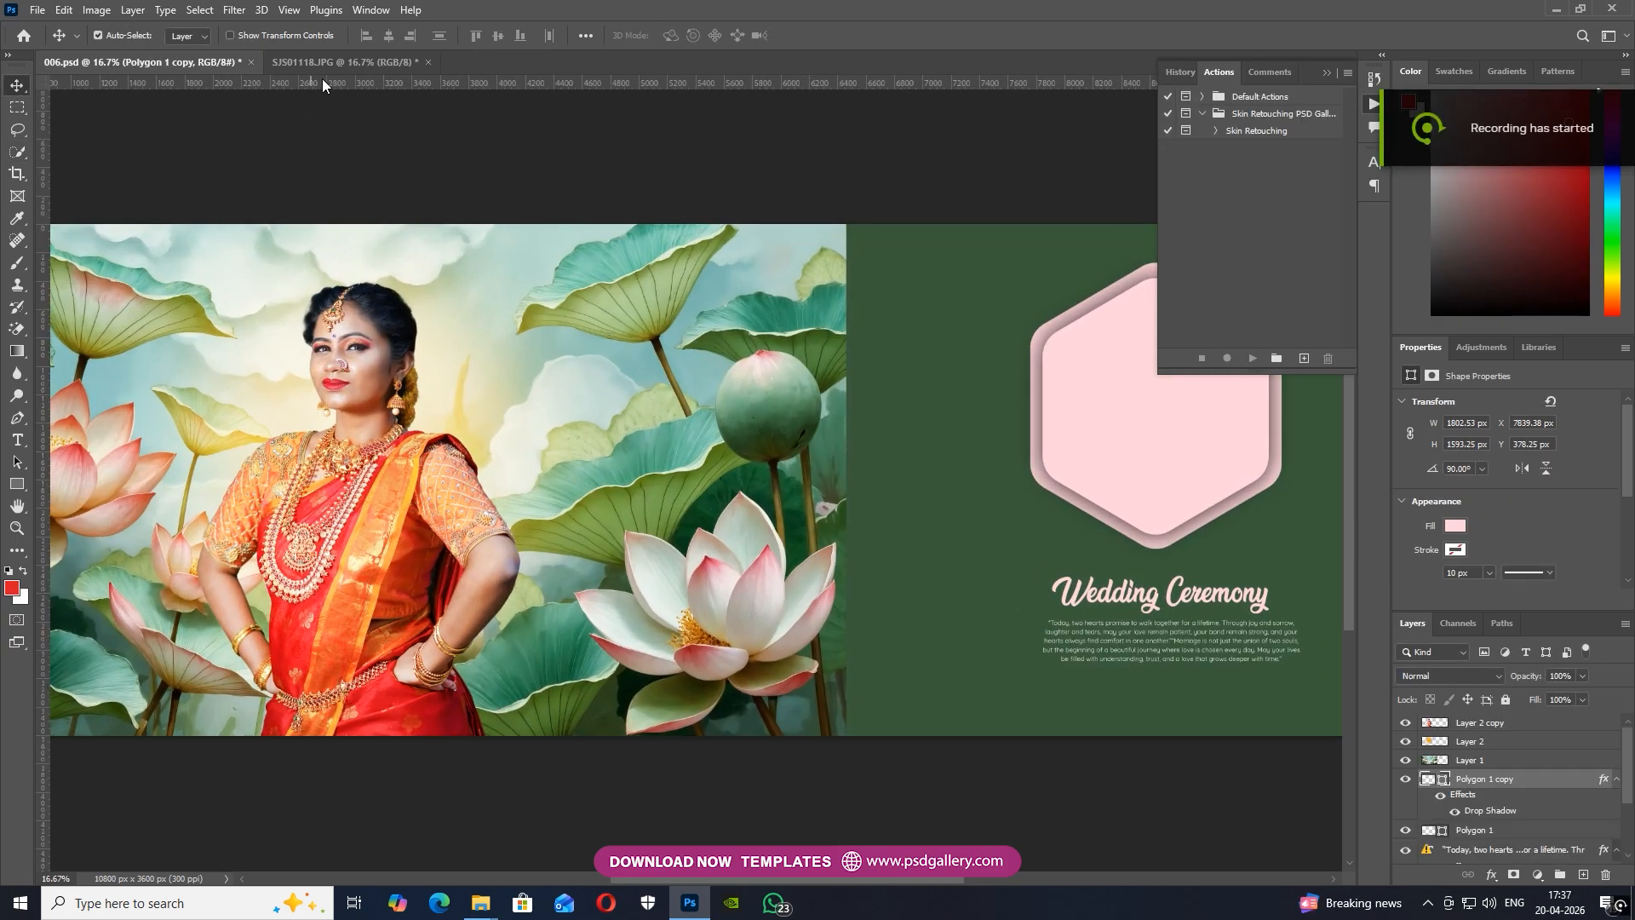
Select the woman in SJS01118.JPG with the 100 px Quick Selection tool and copy her to a new layer
{"action": "left_click", "coordinate": [329, 64]}
{"action": "key", "text": "ctrl+plus"}
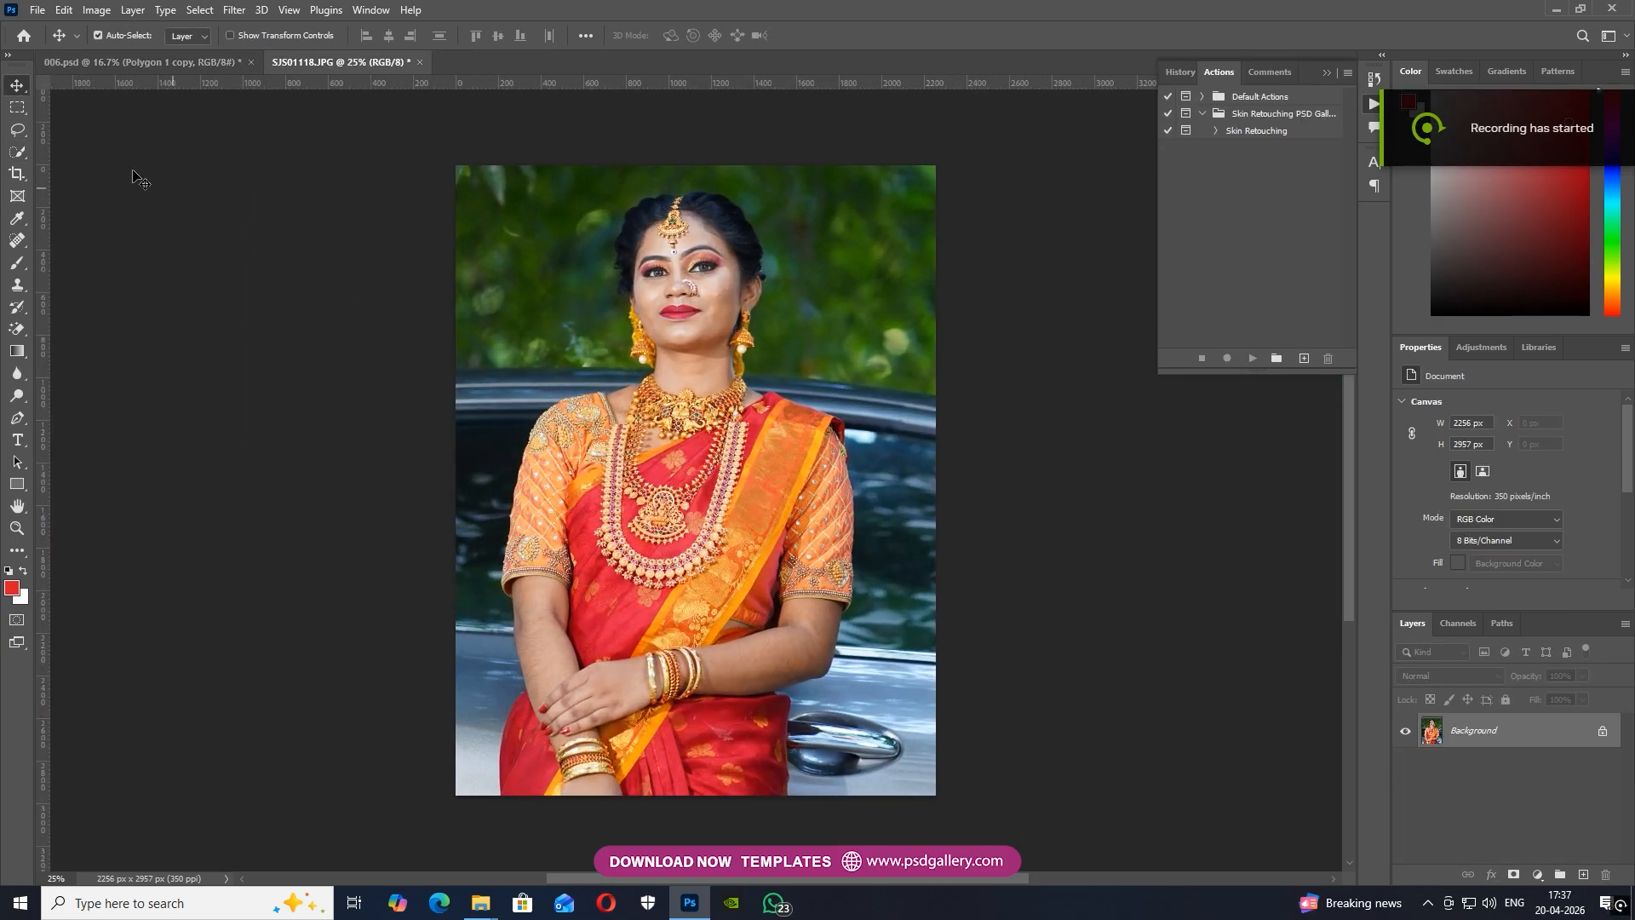
{"action": "left_click", "coordinate": [18, 154]}
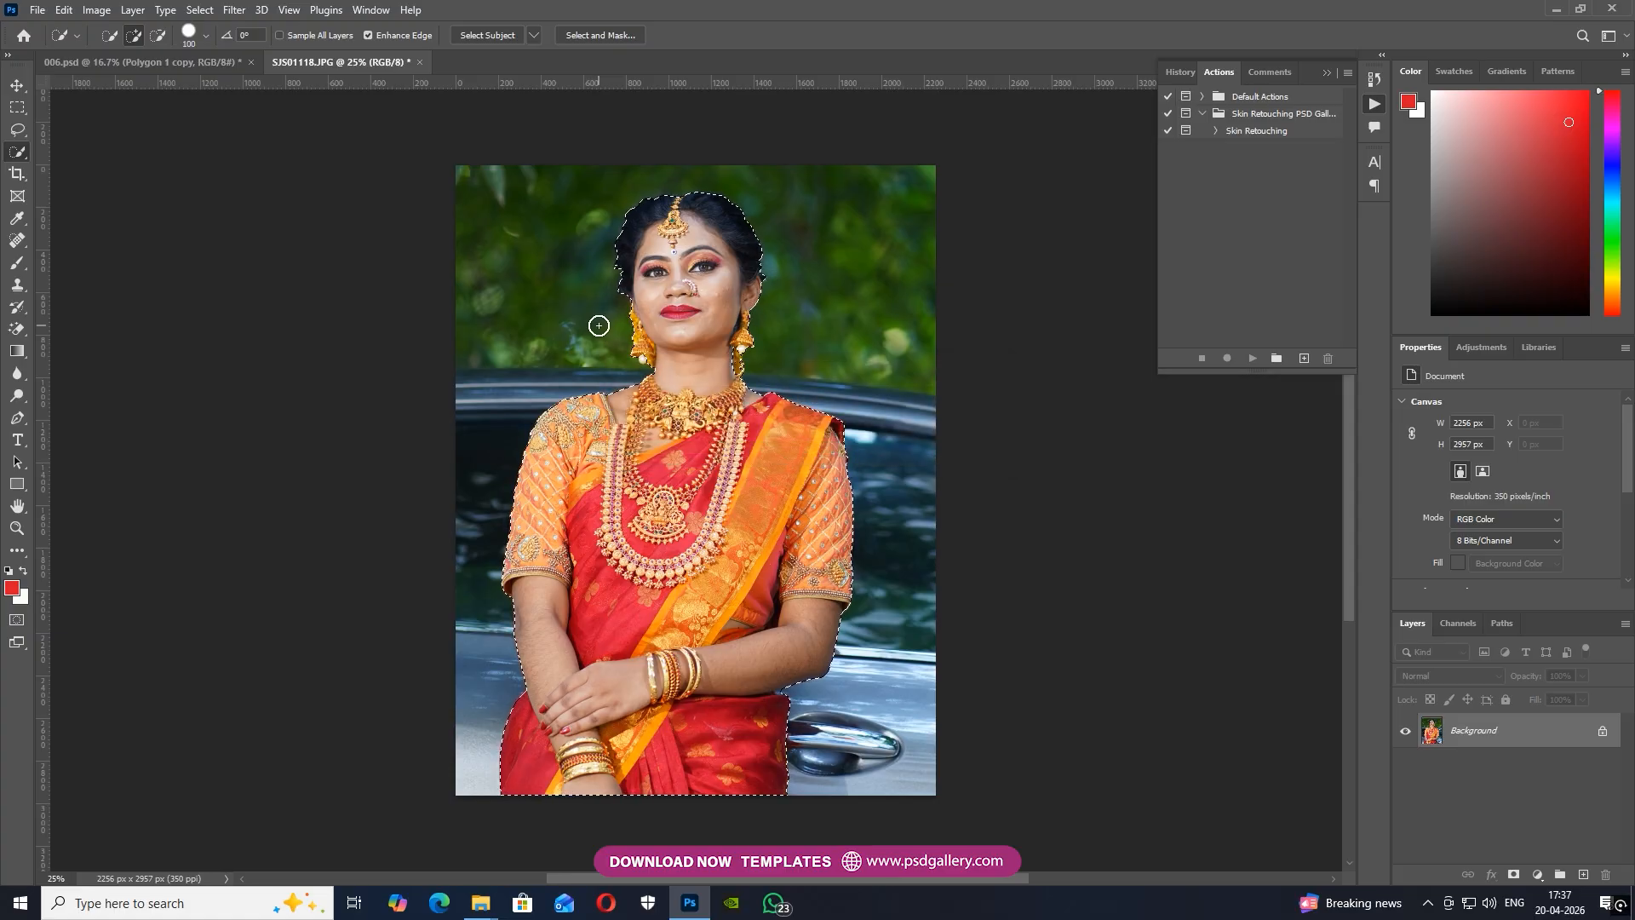
{"action": "key", "text": "ctrl+plus"}
{"action": "key", "text": "ctrl+plus"}
{"action": "left_click_drag", "start_coordinate": [683, 316], "coordinate": [688, 475]}
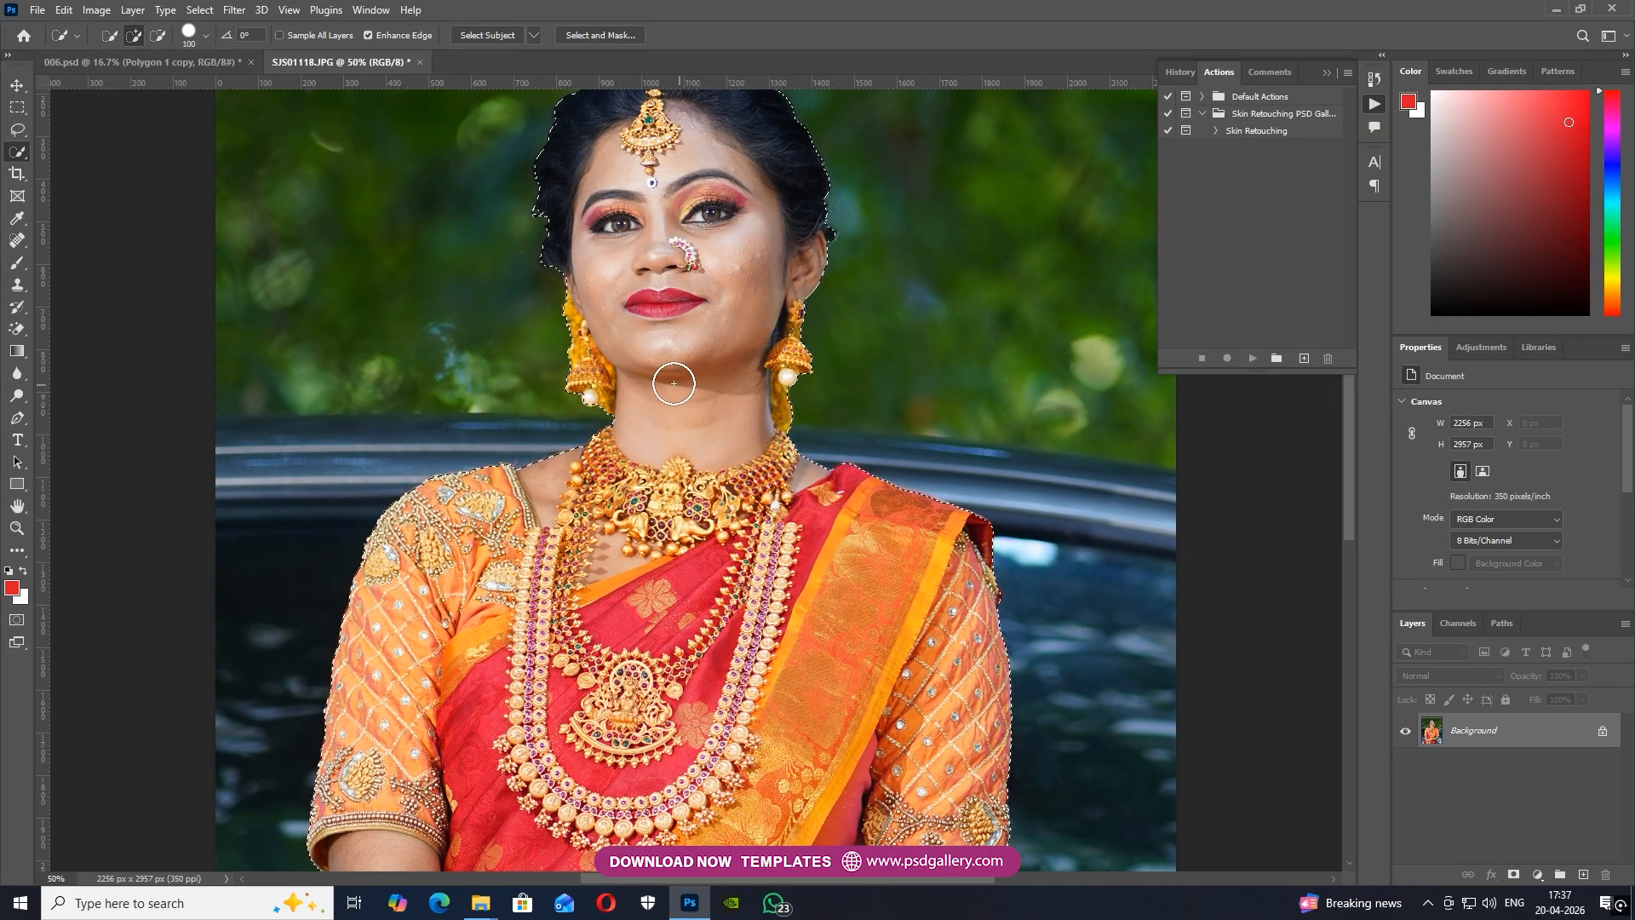
{"action": "left_click_drag", "start_coordinate": [742, 264], "coordinate": [1042, 504]}
{"action": "key", "text": "ctrl+j"}
Bring the cut-out woman into 006.psd, position her over the pink hexagon and clip her to Polygon 1 copy
{"action": "key", "text": "v"}
{"action": "left_click_drag", "start_coordinate": [940, 554], "coordinate": [479, 609]}
{"action": "left_click_drag", "start_coordinate": [615, 600], "coordinate": [611, 562]}
{"action": "key", "text": "ctrl+alt+g"}
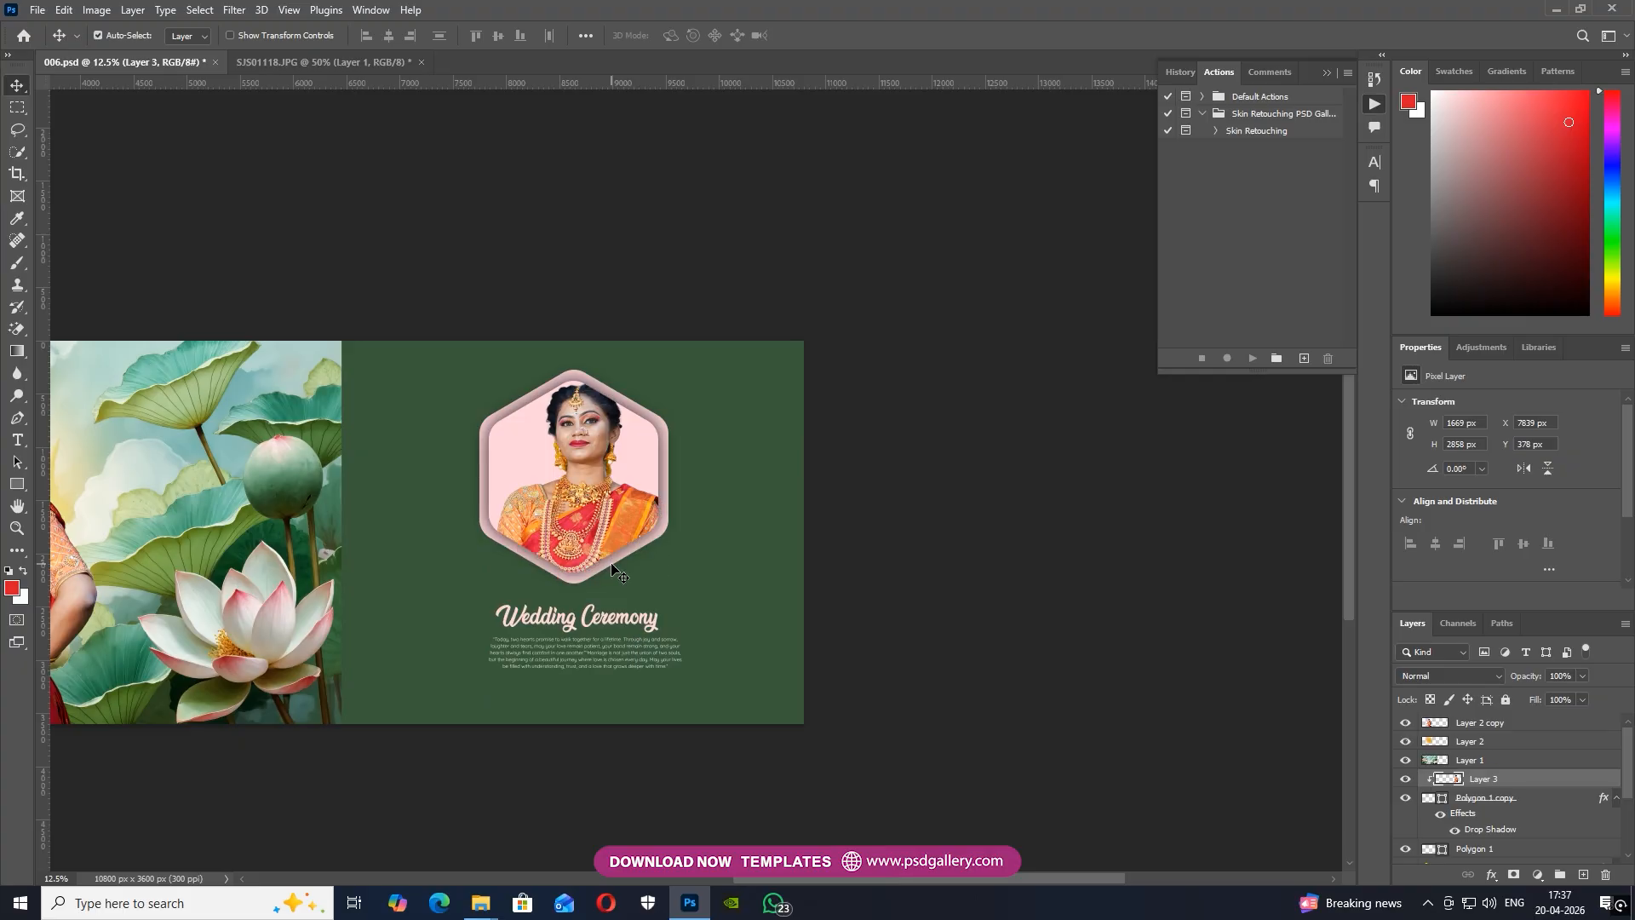
{"action": "scroll", "coordinate": [698, 503], "scroll_direction": "down", "scroll_amount": 1}
{"action": "scroll", "coordinate": [699, 503], "scroll_direction": "up", "scroll_amount": 2}
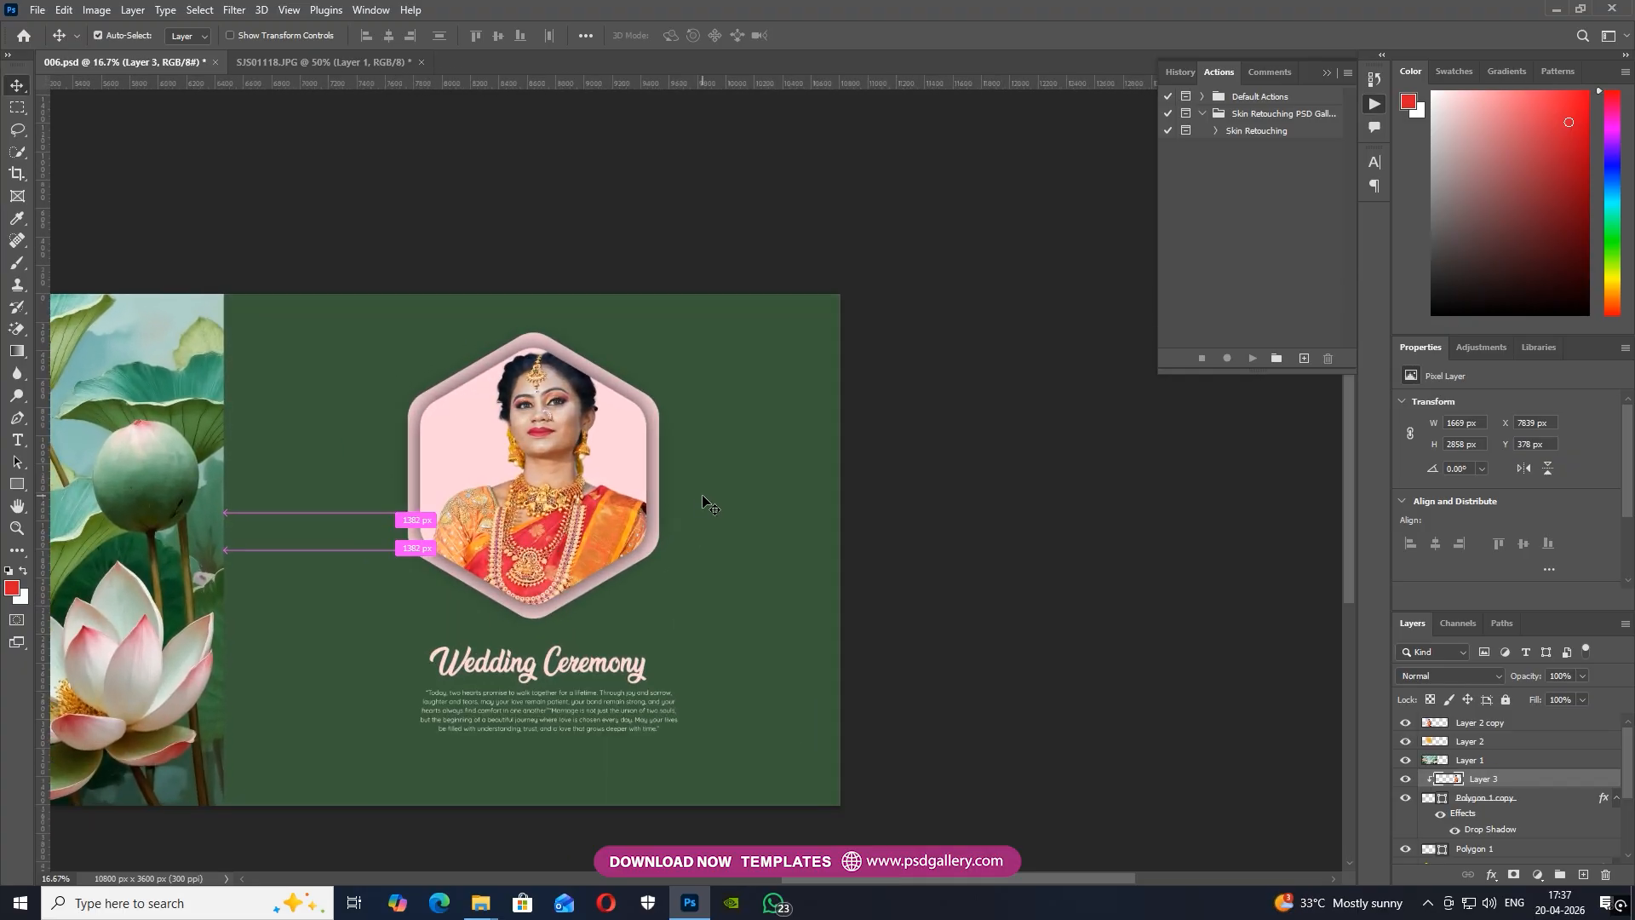
Scale the woman on Layer 3 down and recenter her inside the pink hexagon
{"action": "key", "text": "ctrl+t"}
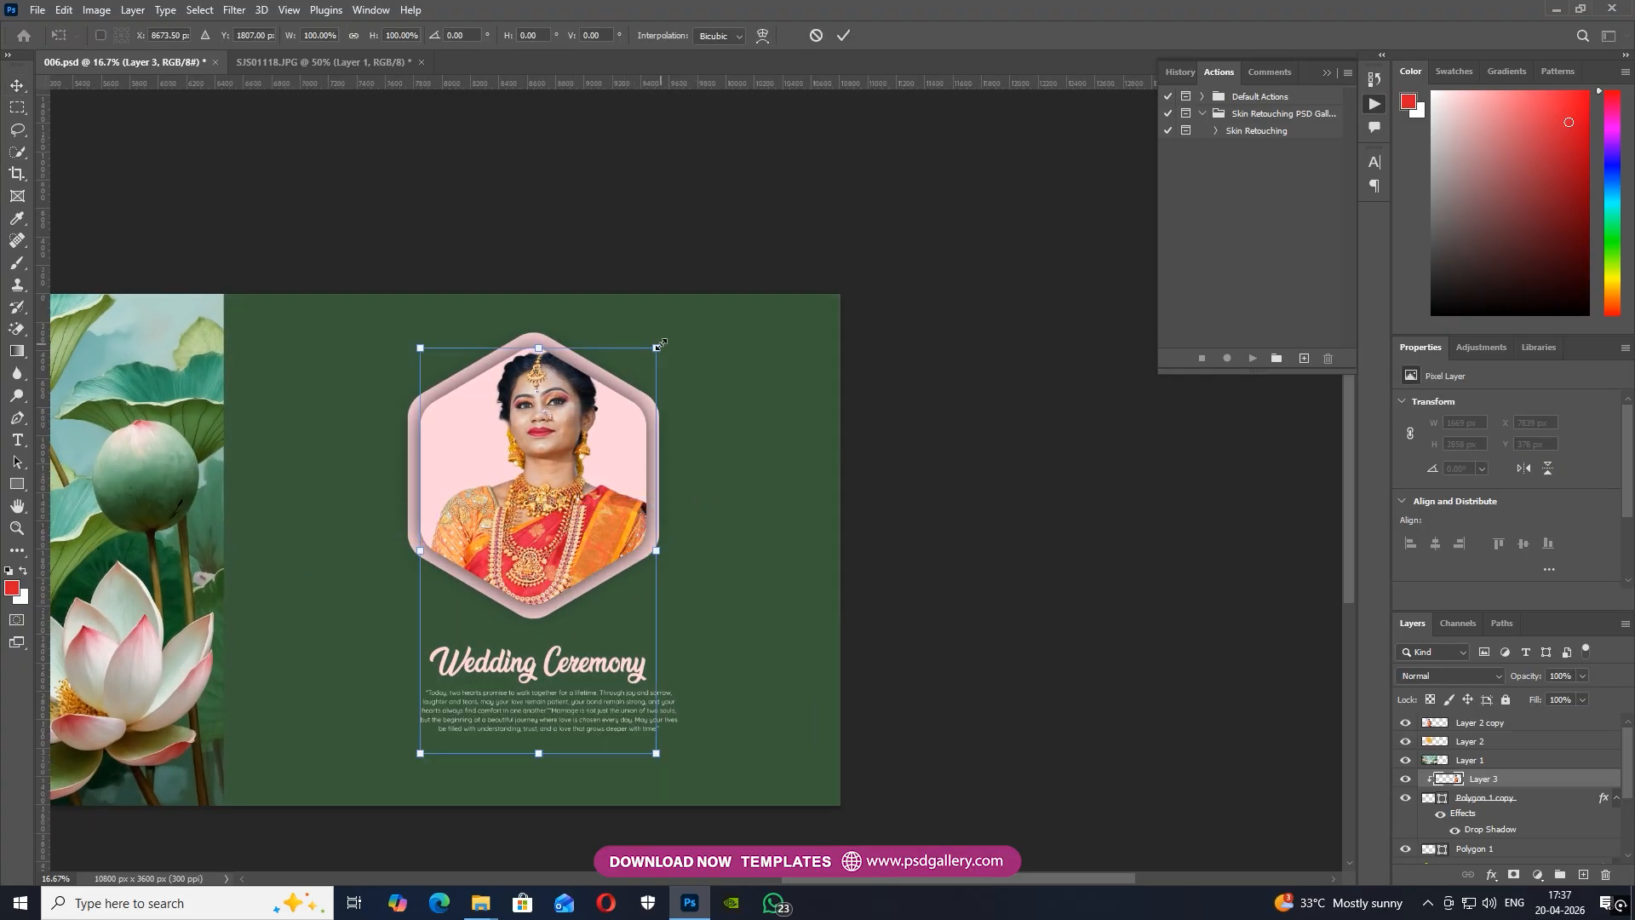
{"action": "left_click_drag", "start_coordinate": [655, 348], "coordinate": [619, 410]}
{"action": "left_click_drag", "start_coordinate": [533, 501], "coordinate": [533, 458]}
{"action": "key", "text": "Return"}
Select both hexagon layers, Polygon 1 copy and Polygon 1, and scale them together to 110.72%
{"action": "right_click", "coordinate": [542, 471]}
{"action": "left_click", "coordinate": [587, 477]}
{"action": "left_click", "coordinate": [1473, 849], "text": "shift"}
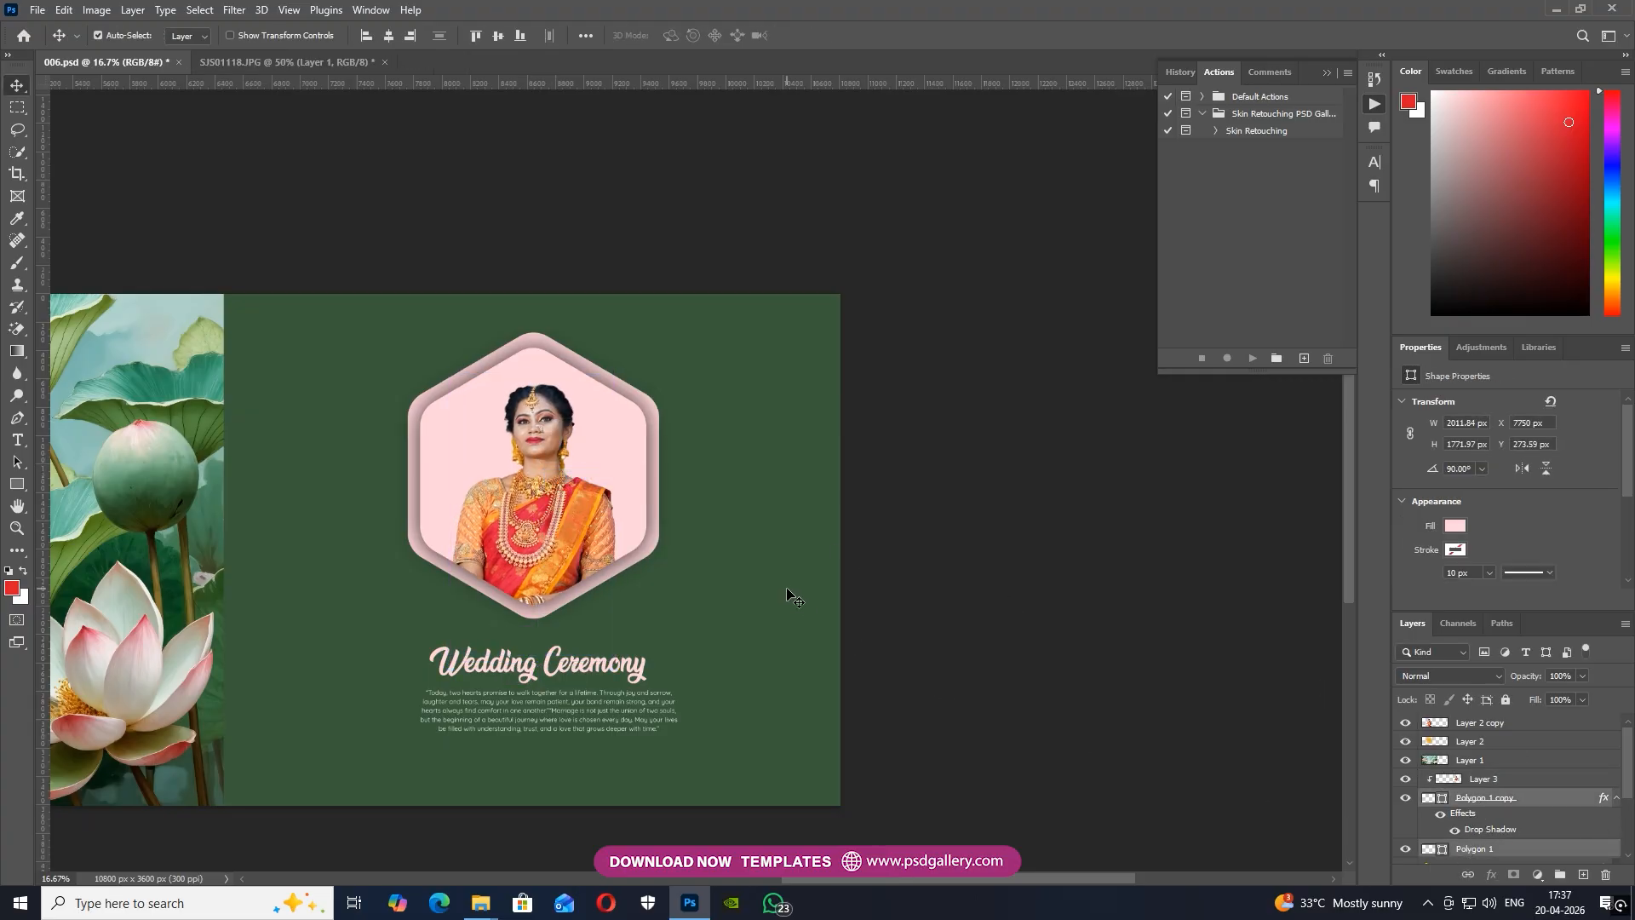
{"action": "key", "text": "ctrl+t"}
{"action": "left_click_drag", "start_coordinate": [660, 336], "coordinate": [686, 332]}
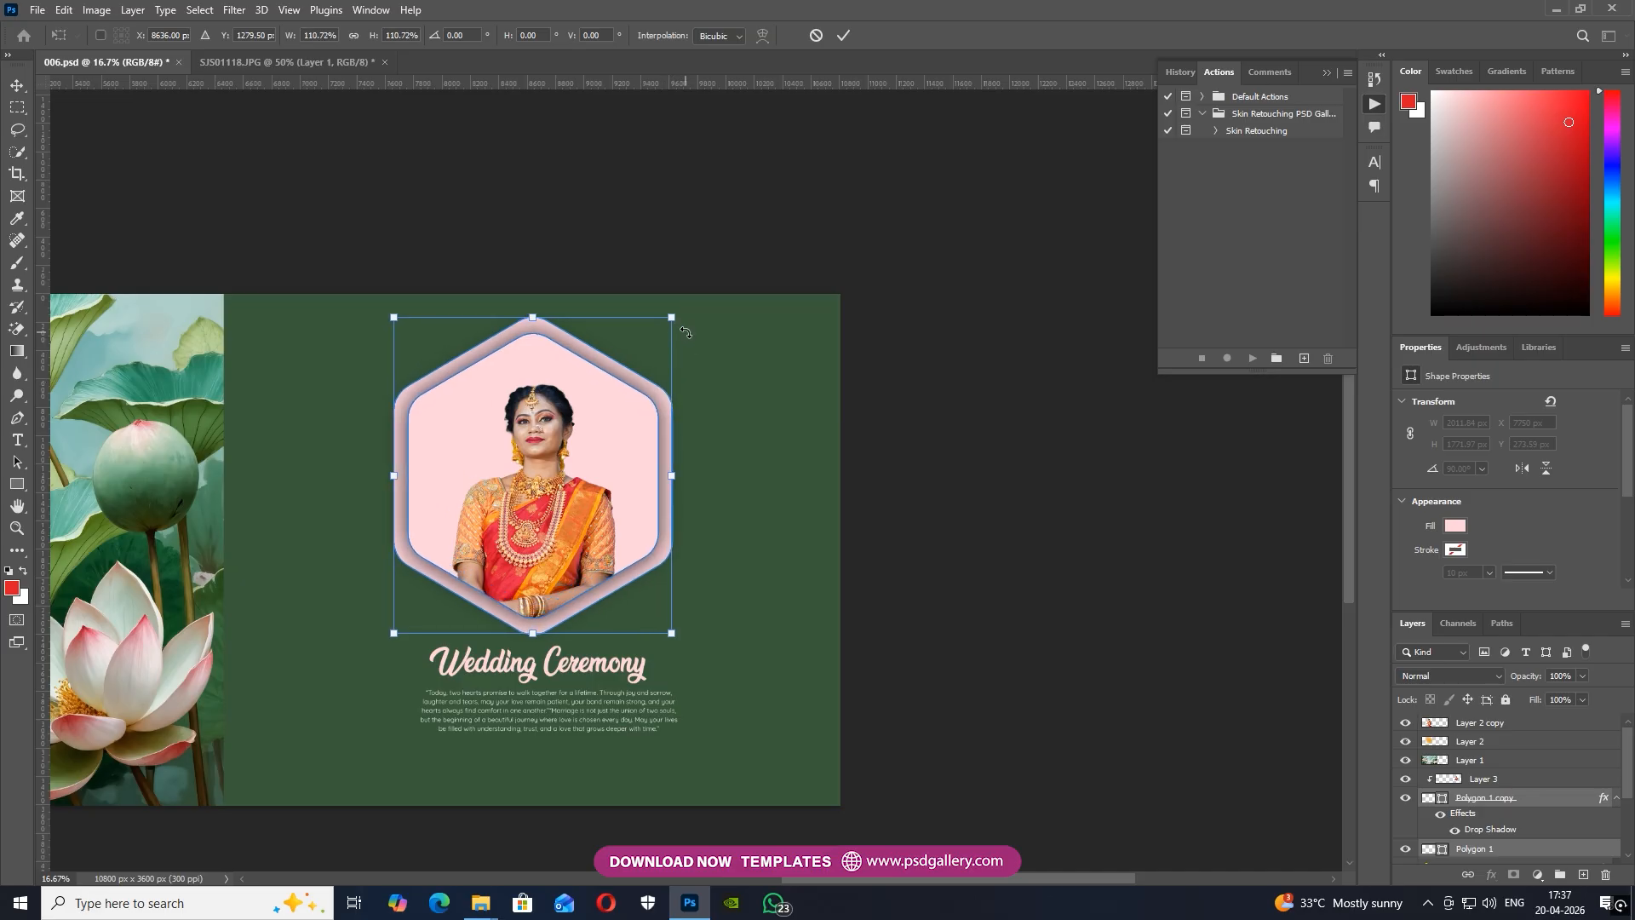
{"action": "key", "text": "Return"}
Enlarge the hexagon woman to 1305 × 2234 px and move her slightly up and to the left
{"action": "key", "text": "ctrl+plus"}
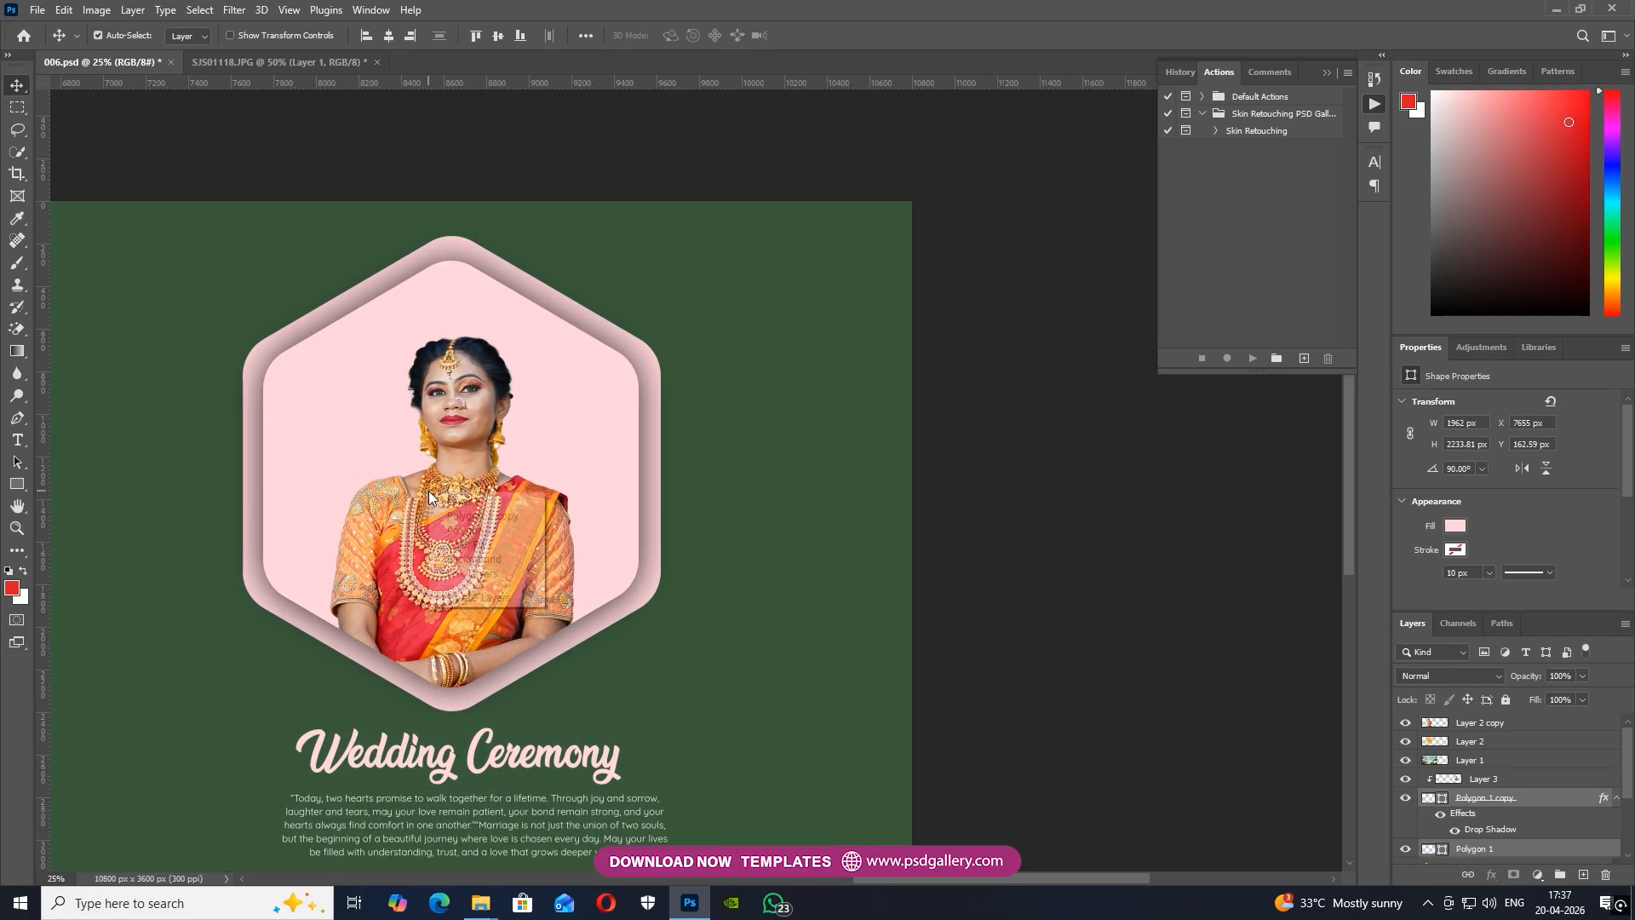
{"action": "left_click", "coordinate": [458, 503]}
{"action": "key", "text": "ctrl+t"}
{"action": "left_click_drag", "start_coordinate": [574, 357], "coordinate": [614, 339]}
{"action": "left_click_drag", "start_coordinate": [444, 447], "coordinate": [430, 428]}
{"action": "key", "text": "Return"}
Add a new clipped layer beneath the hexagon woman and paint a soft red glow behind her head with a 1600 px brush
{"action": "right_click", "coordinate": [583, 439]}
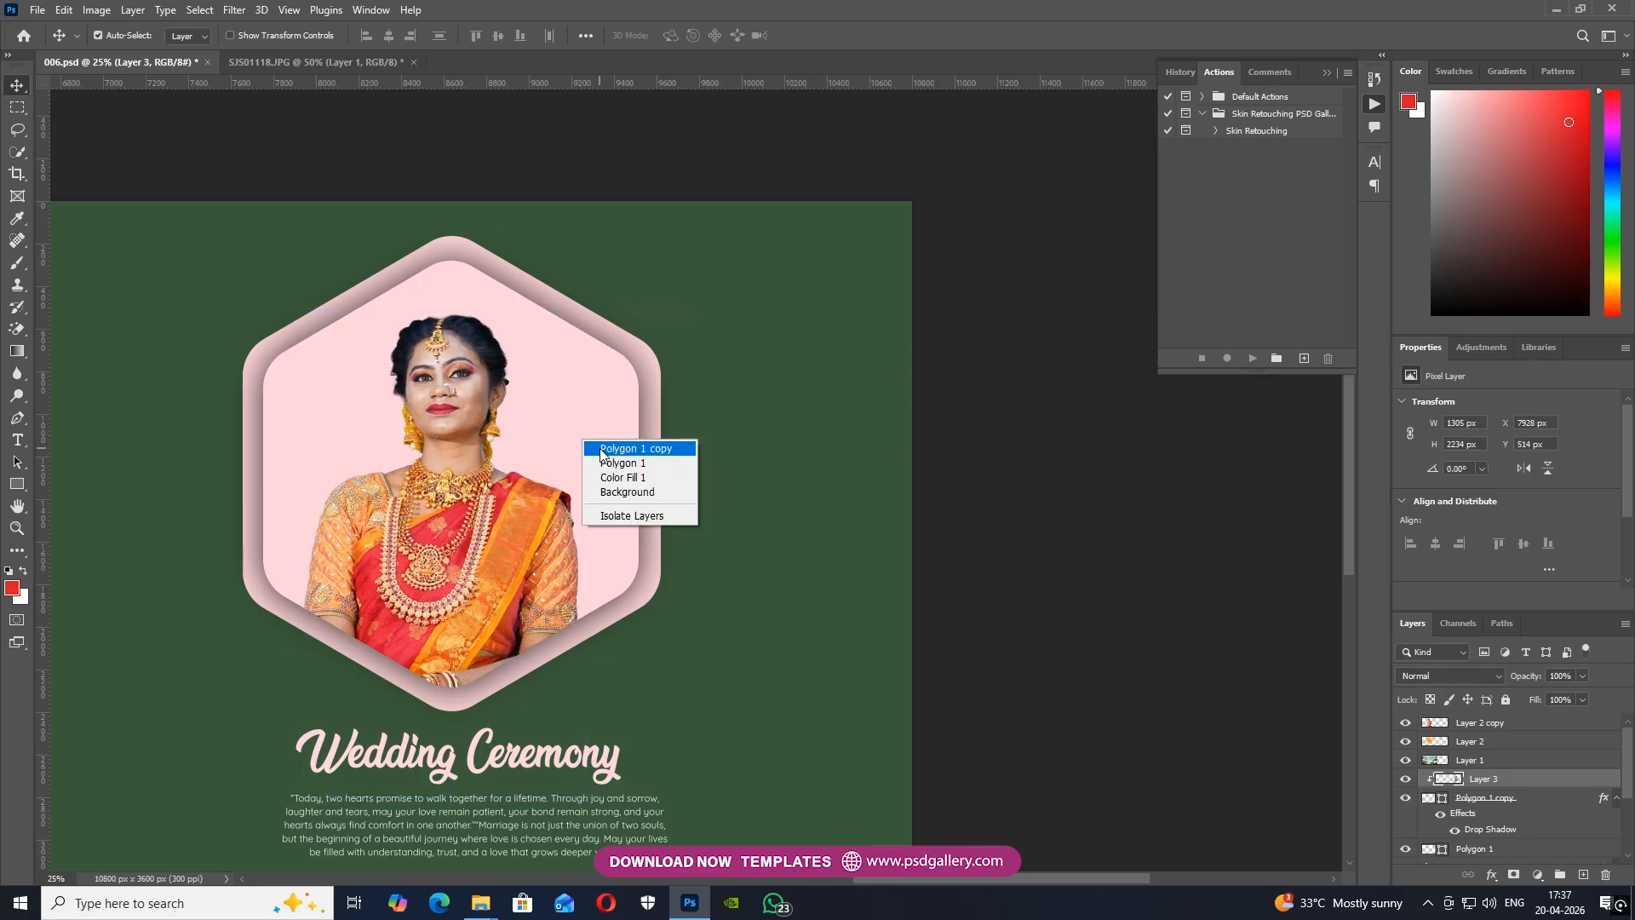
{"action": "left_click", "coordinate": [602, 450]}
{"action": "right_click", "coordinate": [415, 491]}
{"action": "left_click", "coordinate": [438, 501]}
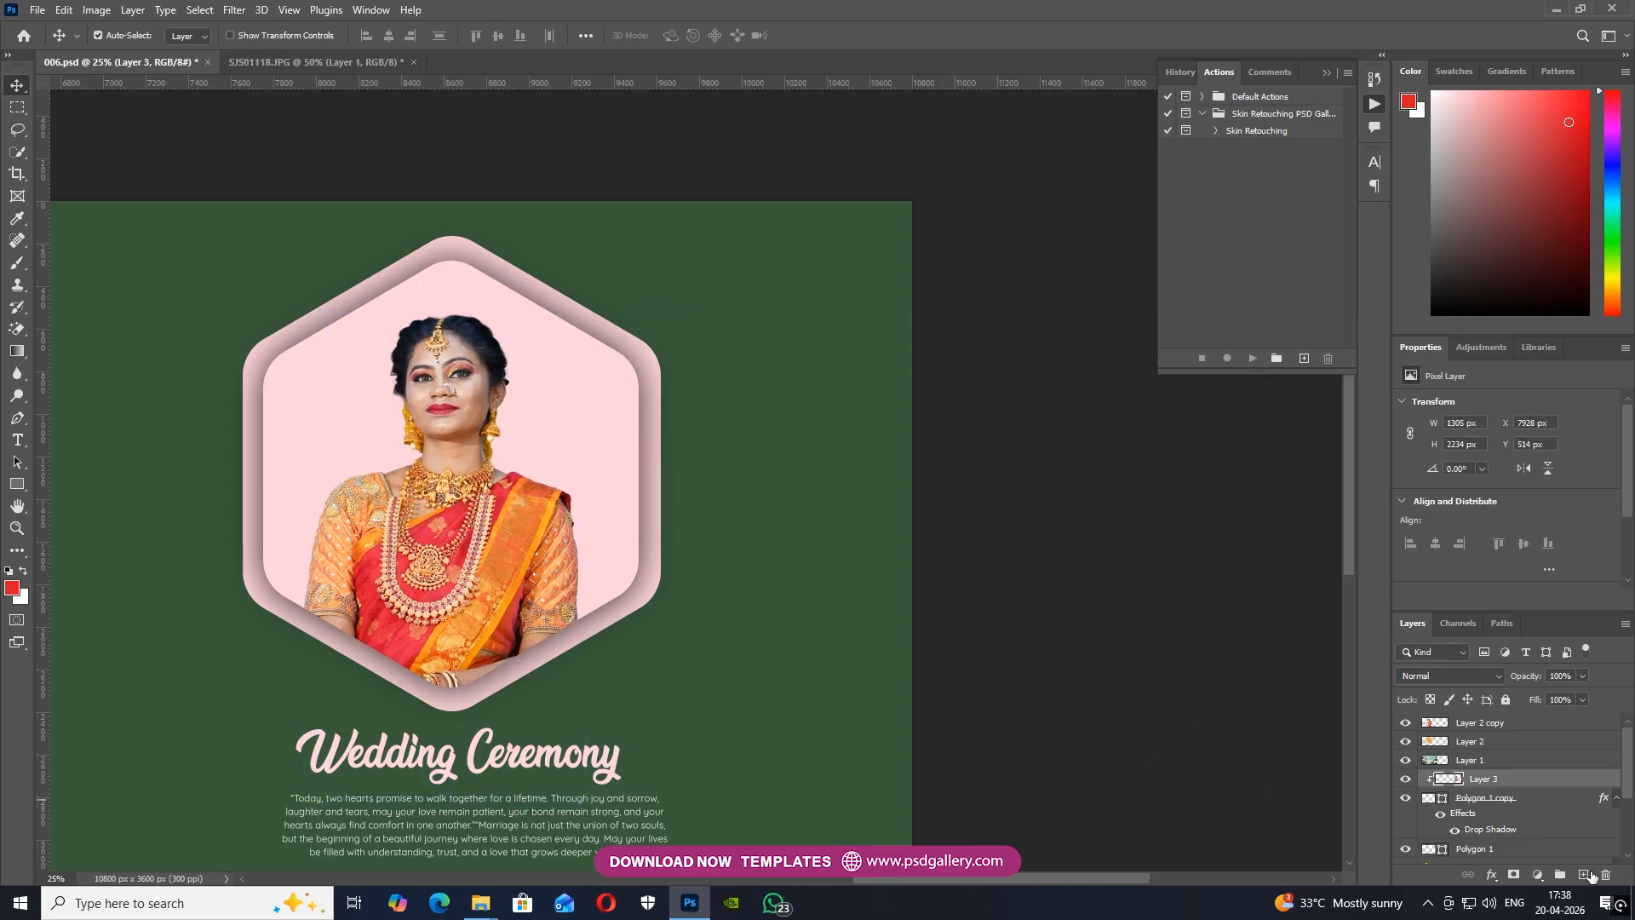
{"action": "left_click", "coordinate": [1583, 875], "text": "ctrl"}
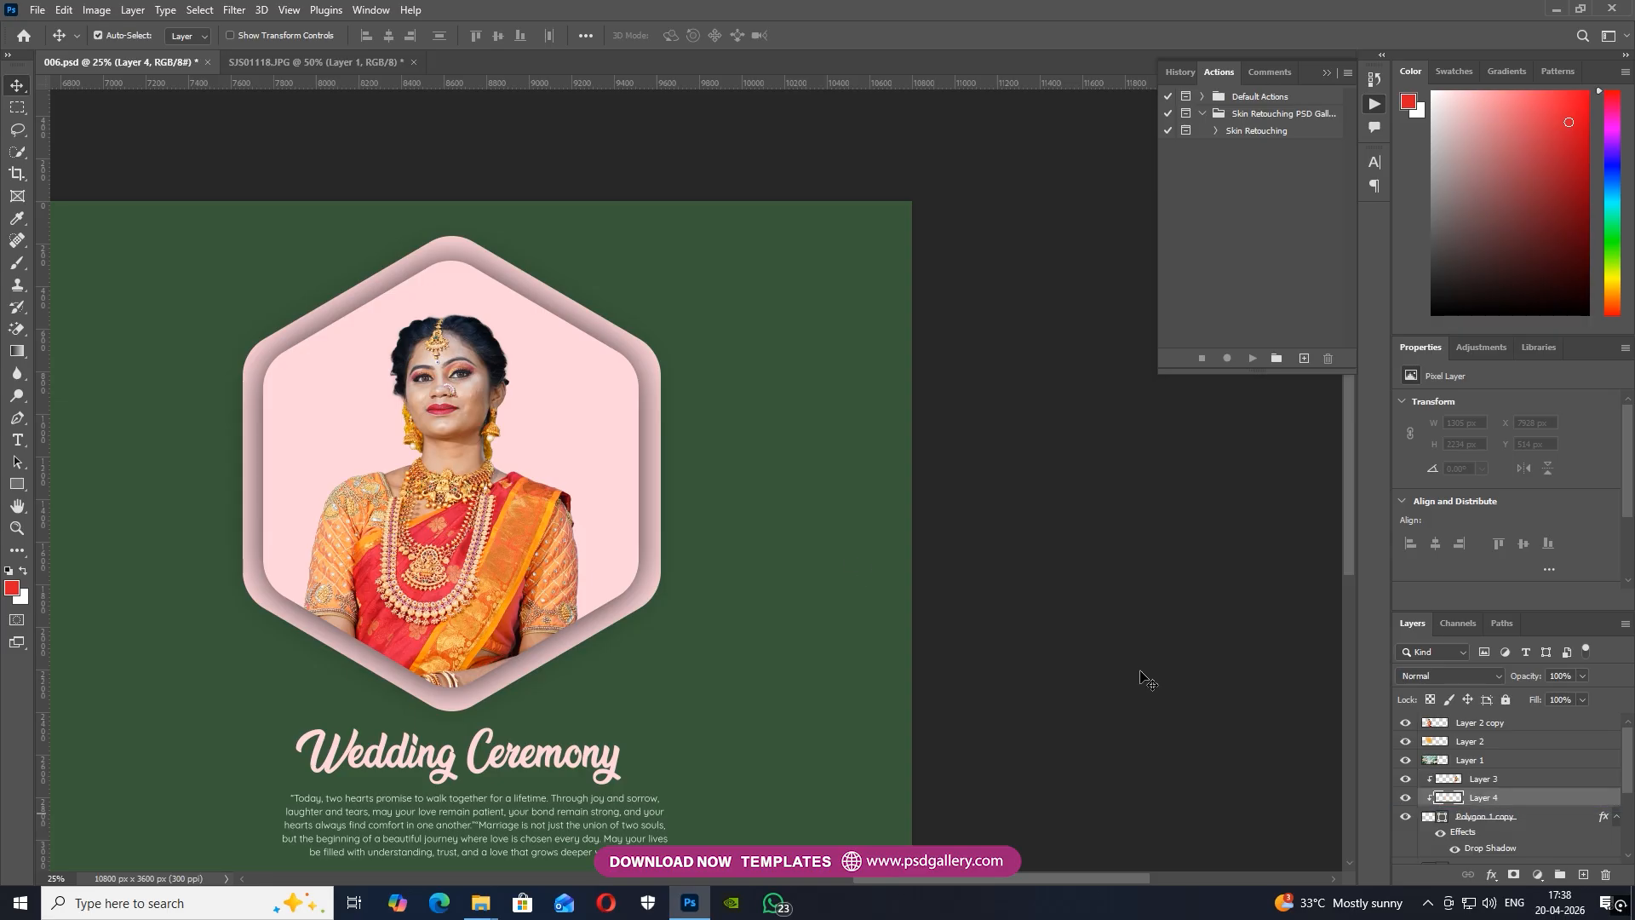
{"action": "key", "text": "b"}
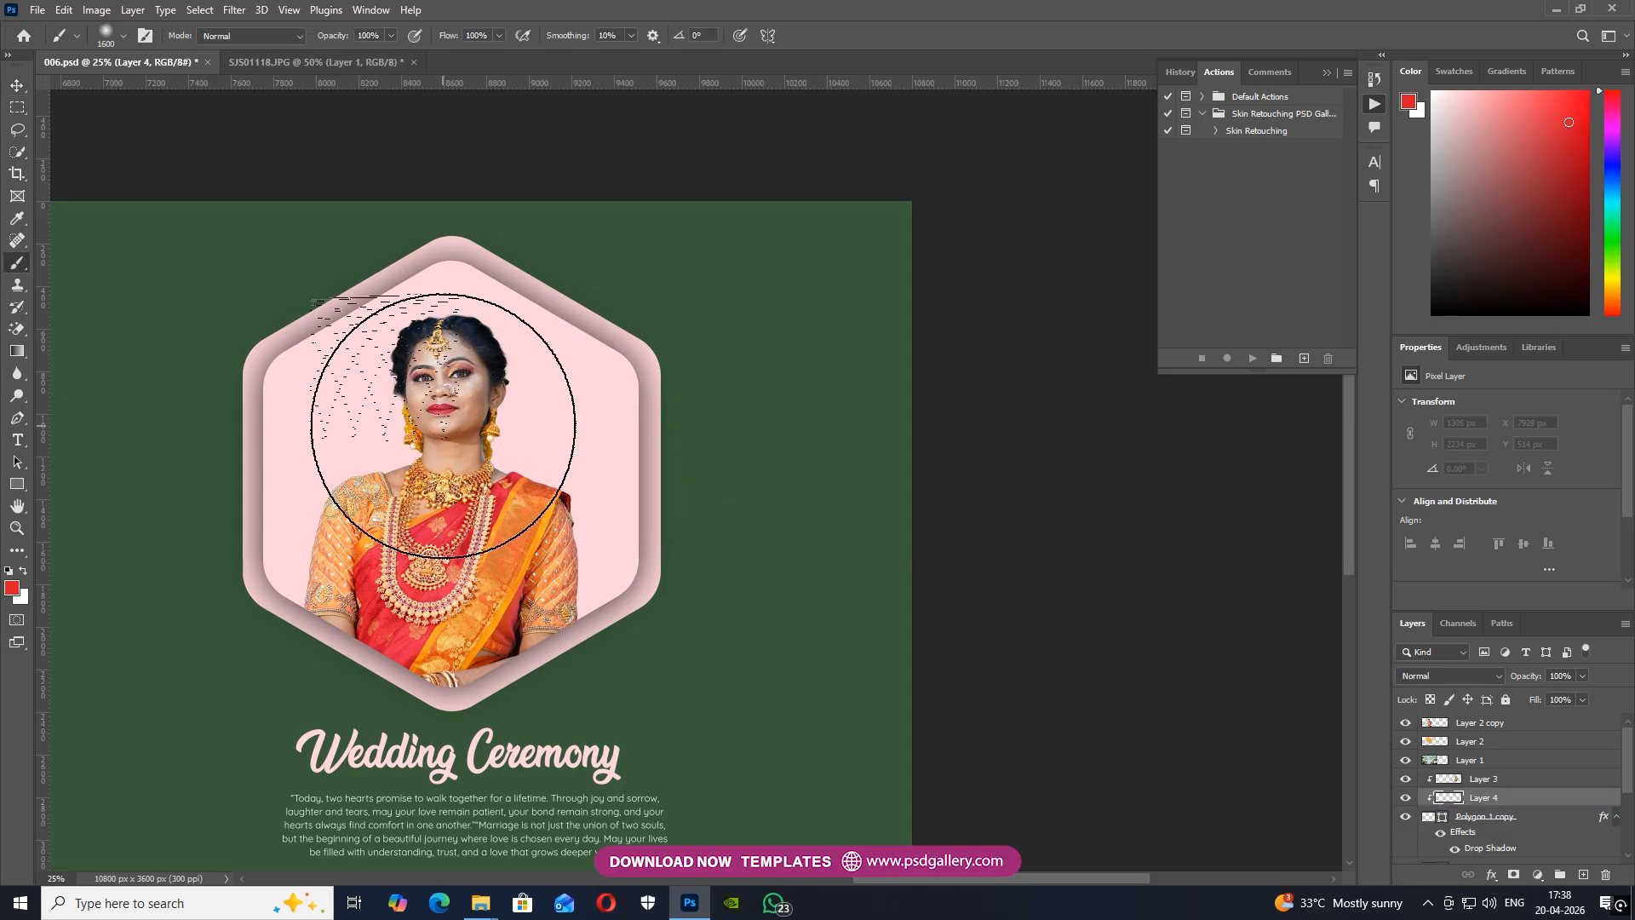
{"action": "left_click", "coordinate": [436, 426]}
Set the red glow layer to Color Burn blending at 44% opacity
{"action": "left_click", "coordinate": [1448, 675]}
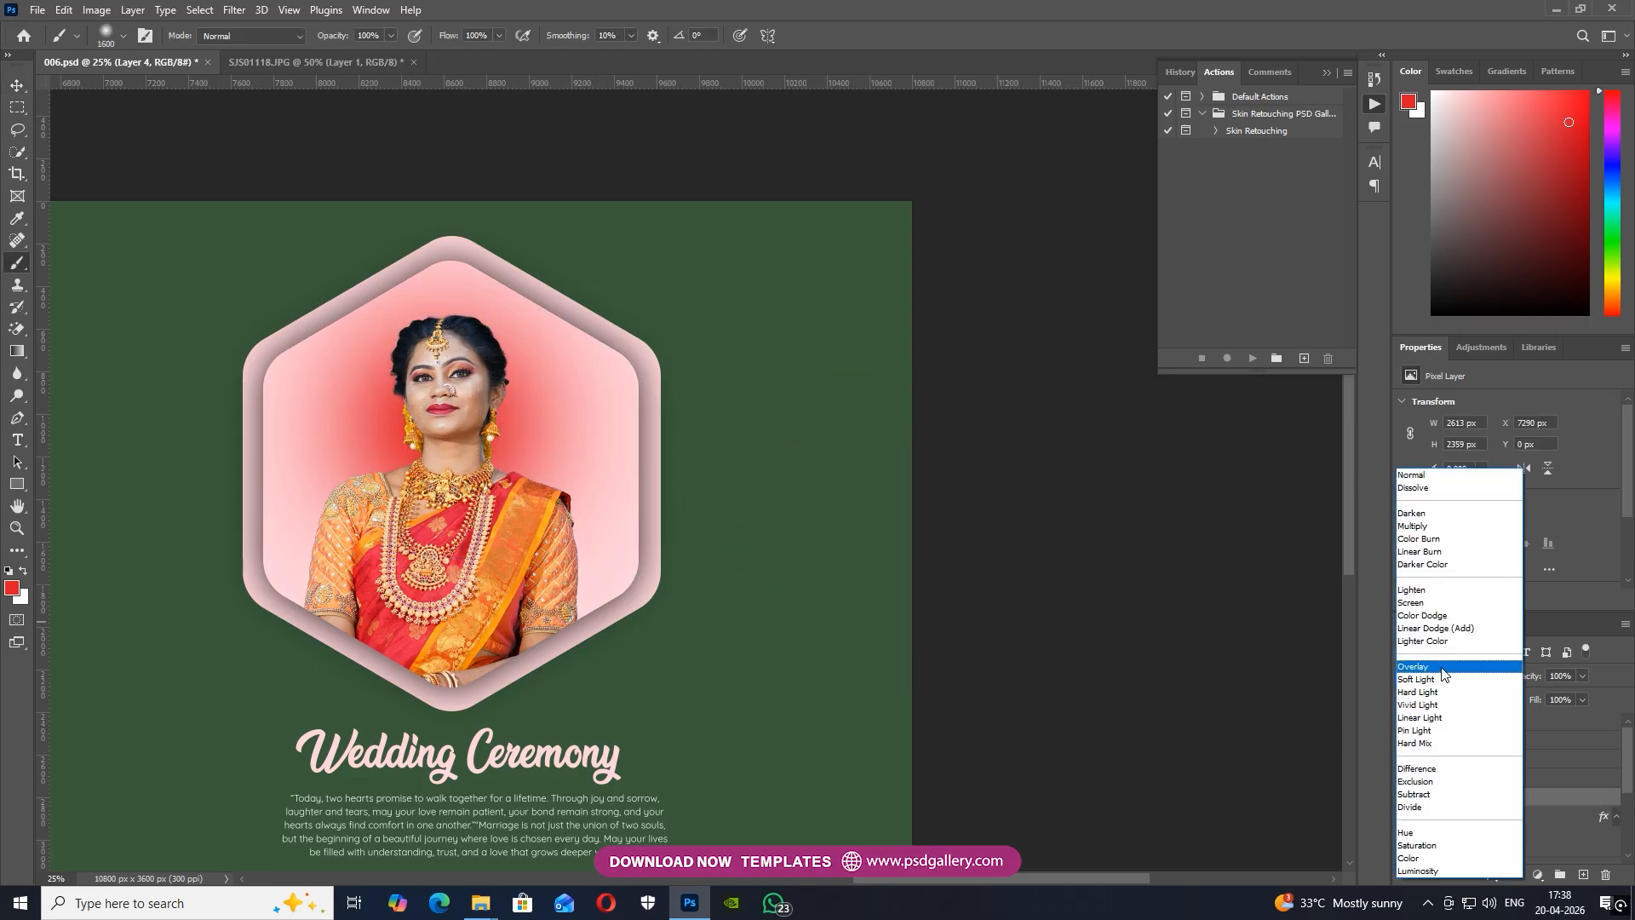
{"action": "left_click", "coordinate": [1437, 541]}
{"action": "left_click_drag", "start_coordinate": [1530, 679], "coordinate": [1515, 681]}
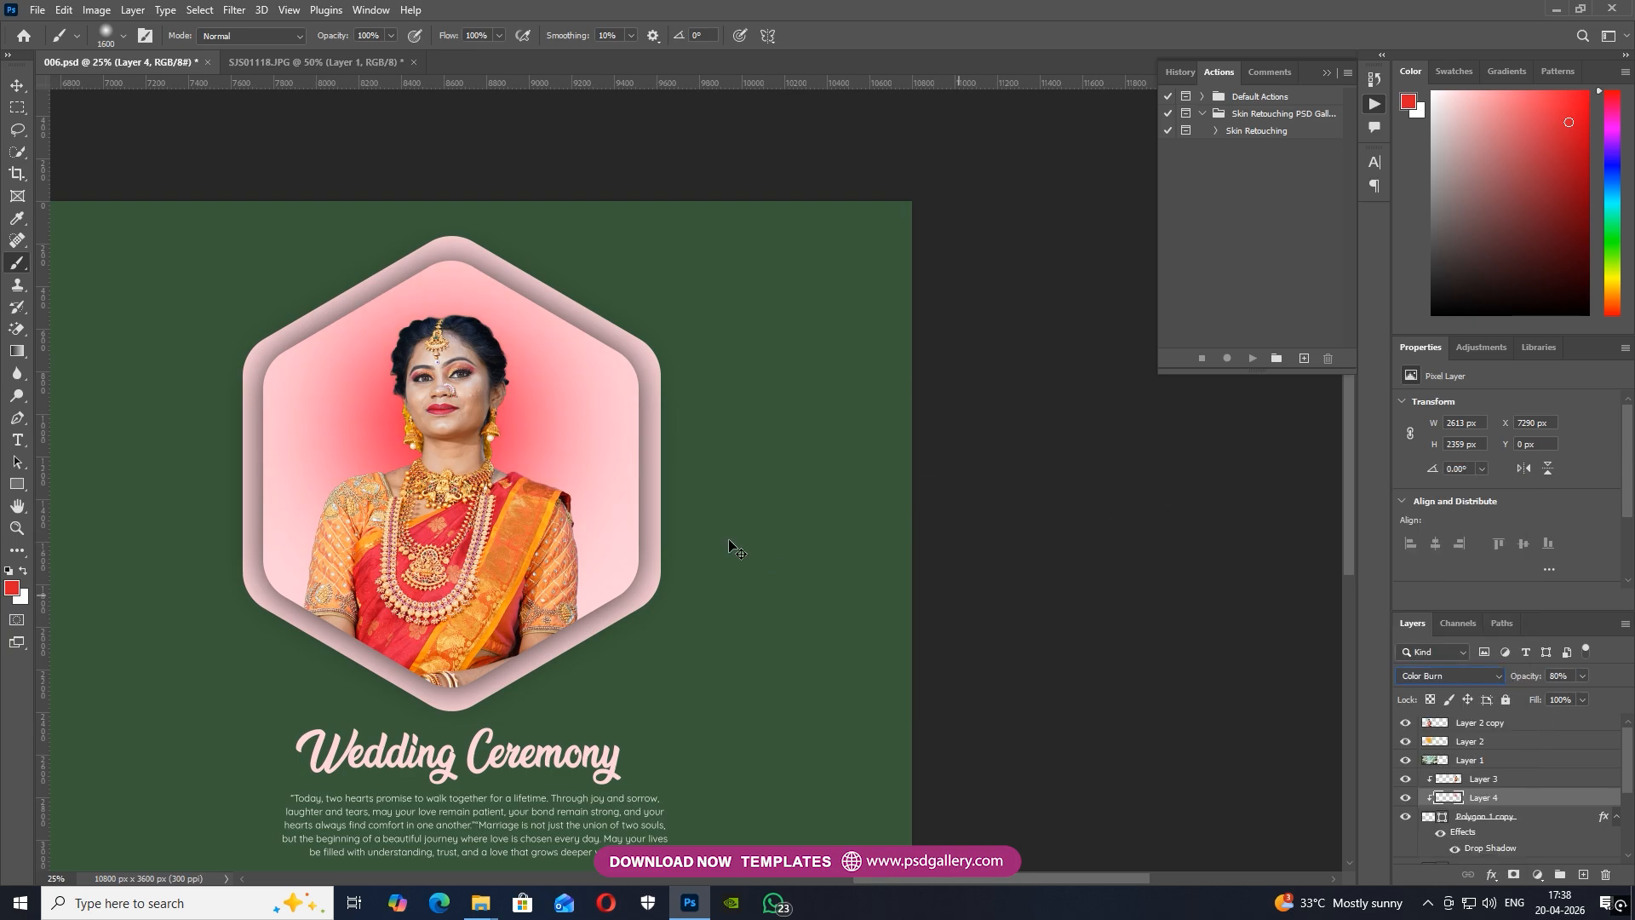
{"action": "key", "text": "ctrl+minus"}
{"action": "key", "text": "ctrl+minus"}
{"action": "left_click_drag", "start_coordinate": [447, 490], "coordinate": [877, 480]}
{"action": "key", "text": "ctrl+plus"}
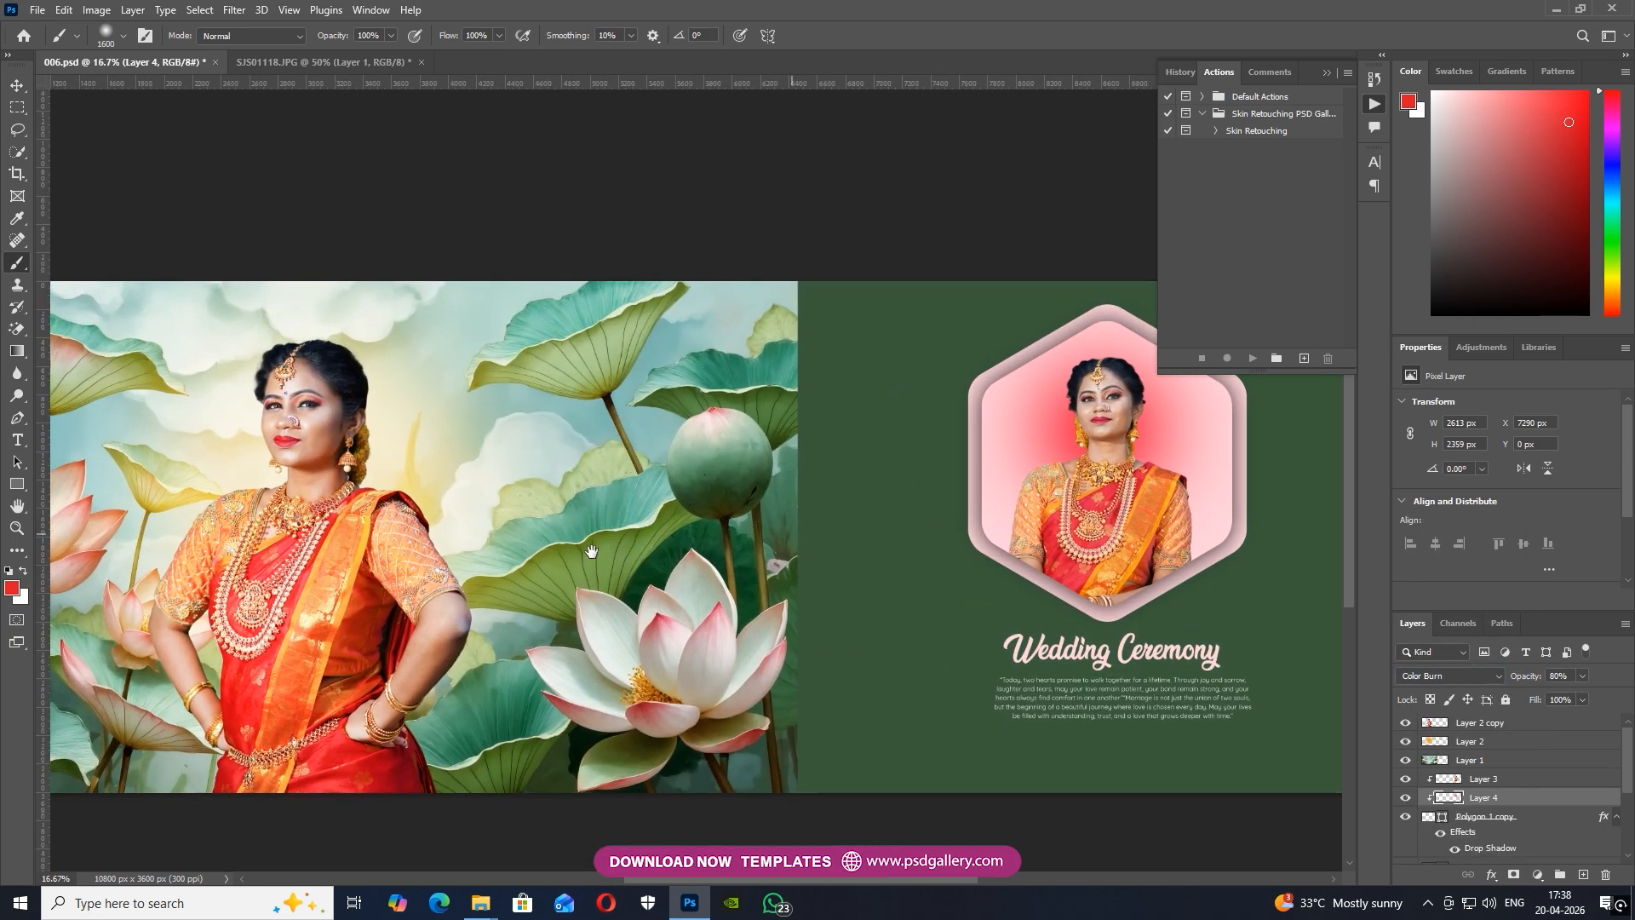
{"action": "left_click_drag", "start_coordinate": [694, 547], "coordinate": [134, 564]}
{"action": "left_click_drag", "start_coordinate": [1461, 681], "coordinate": [1489, 679]}
Resize the red glow to 2563 × 2313 px and select the hexagon woman's Layer 3
{"action": "key", "text": "ctrl+t"}
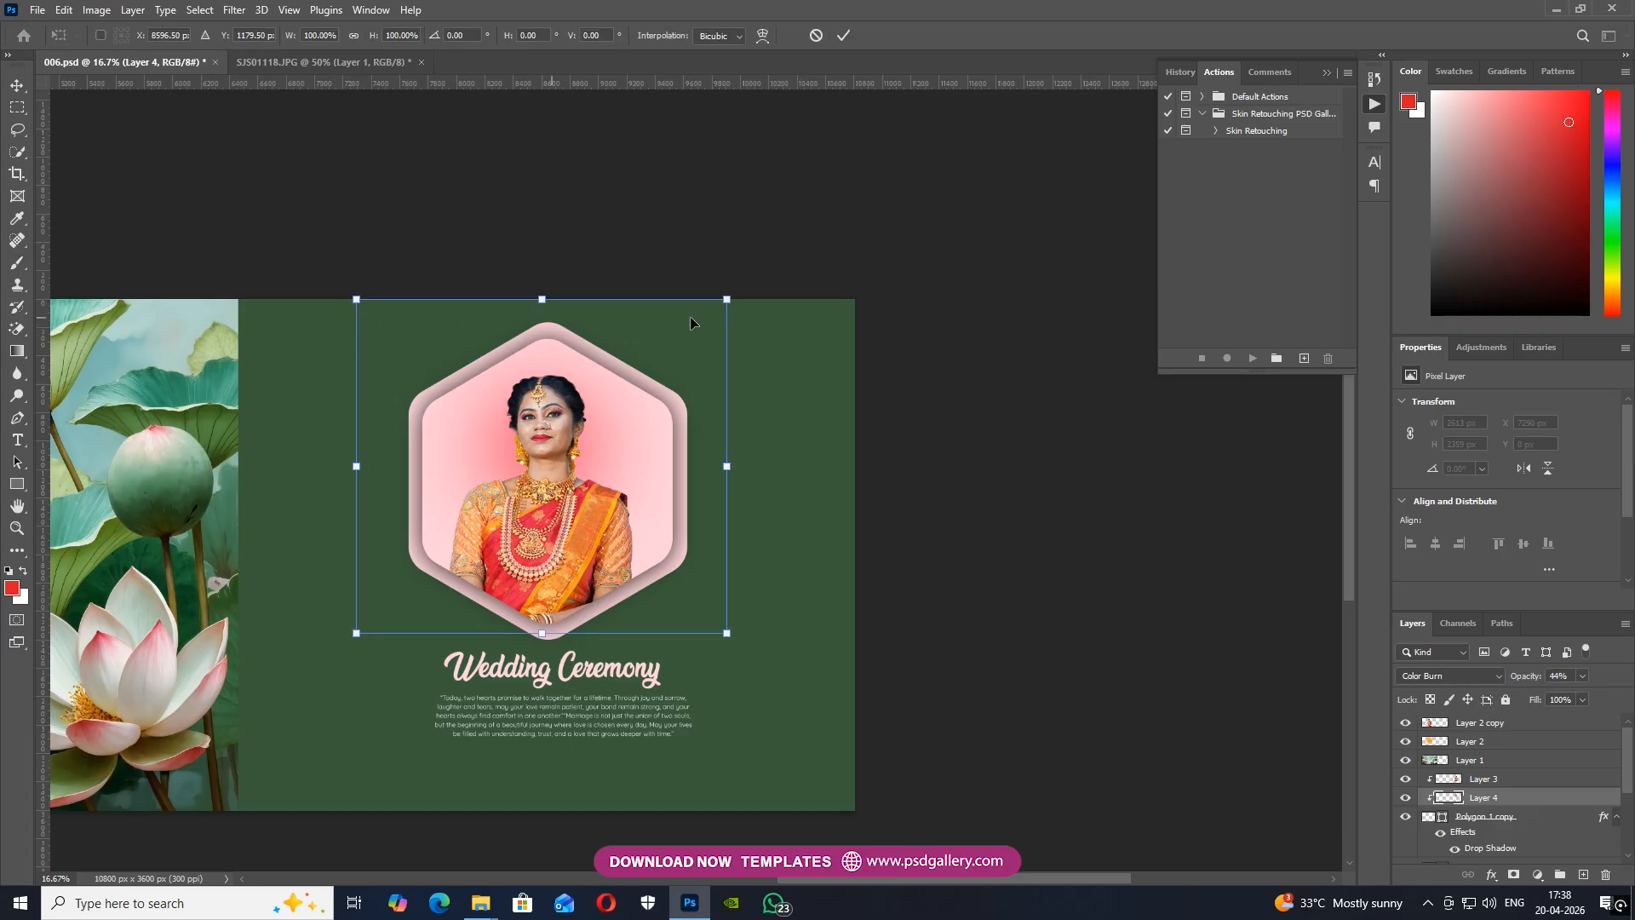
{"action": "mouse_move", "coordinate": [732, 295]}
{"action": "left_mouse_down"}
{"action": "mouse_move", "coordinate": [814, 225]}
{"action": "mouse_move", "coordinate": [704, 271]}
{"action": "mouse_move", "coordinate": [756, 271]}
{"action": "mouse_move", "coordinate": [720, 291]}
{"action": "left_mouse_up"}
{"action": "key", "text": "Return"}
{"action": "key", "text": "b"}
{"action": "key", "text": "ctrl+plus"}
{"action": "key", "text": "ctrl+plus"}
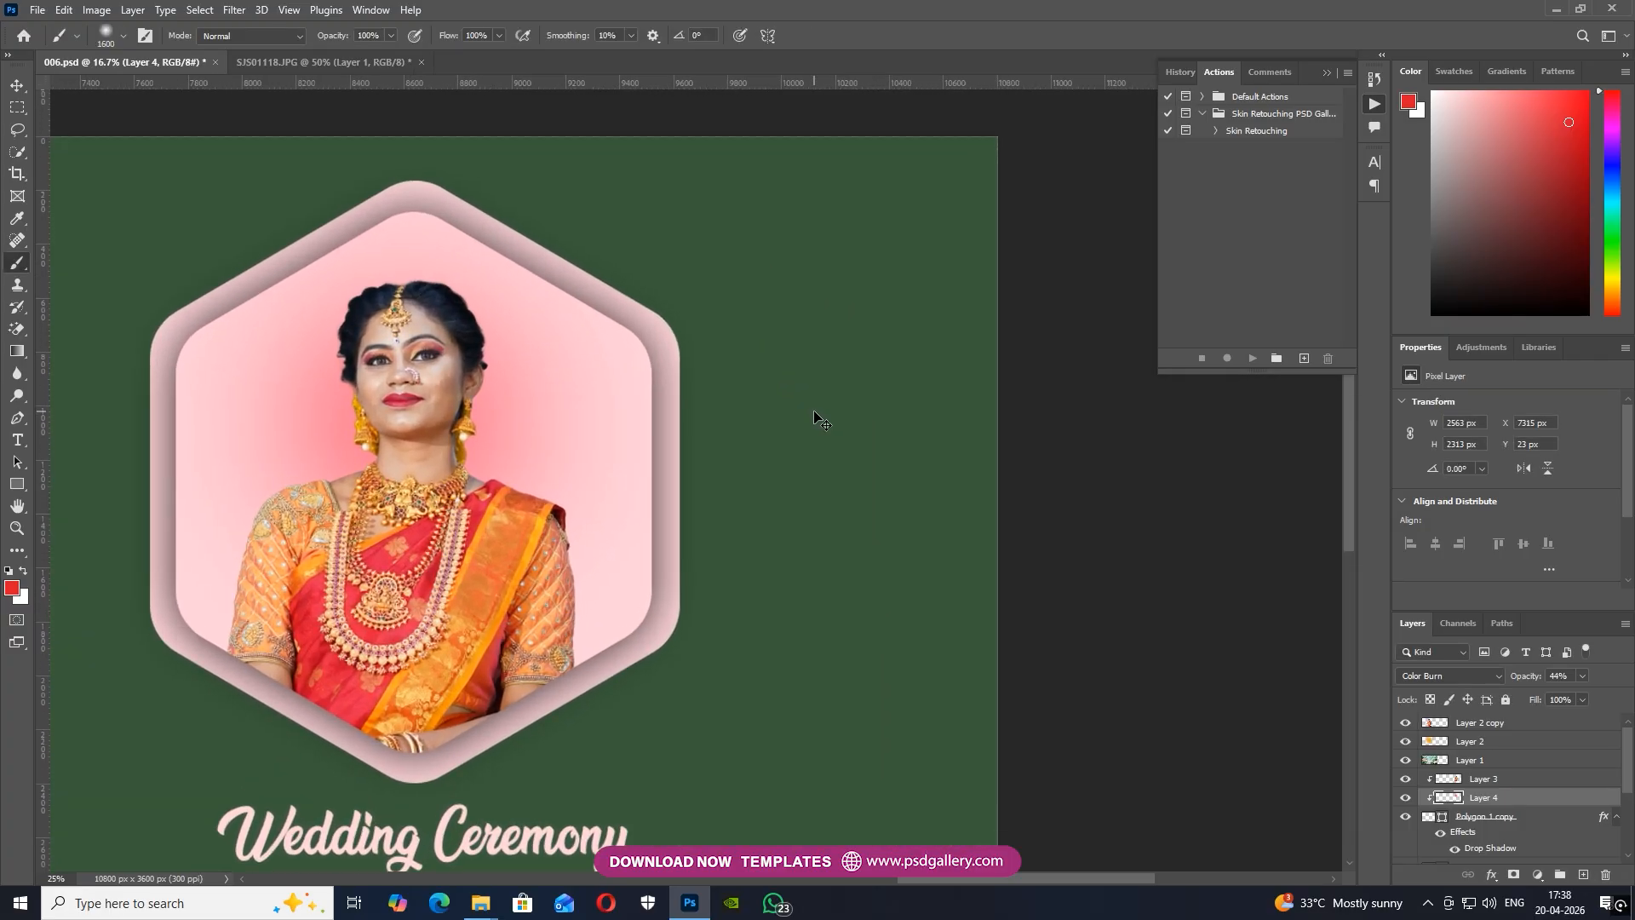
{"action": "key", "text": "v"}
{"action": "right_click", "coordinate": [379, 412]}
{"action": "left_click", "coordinate": [399, 422]}
{"action": "left_click_drag", "start_coordinate": [852, 426], "coordinate": [1132, 430]}
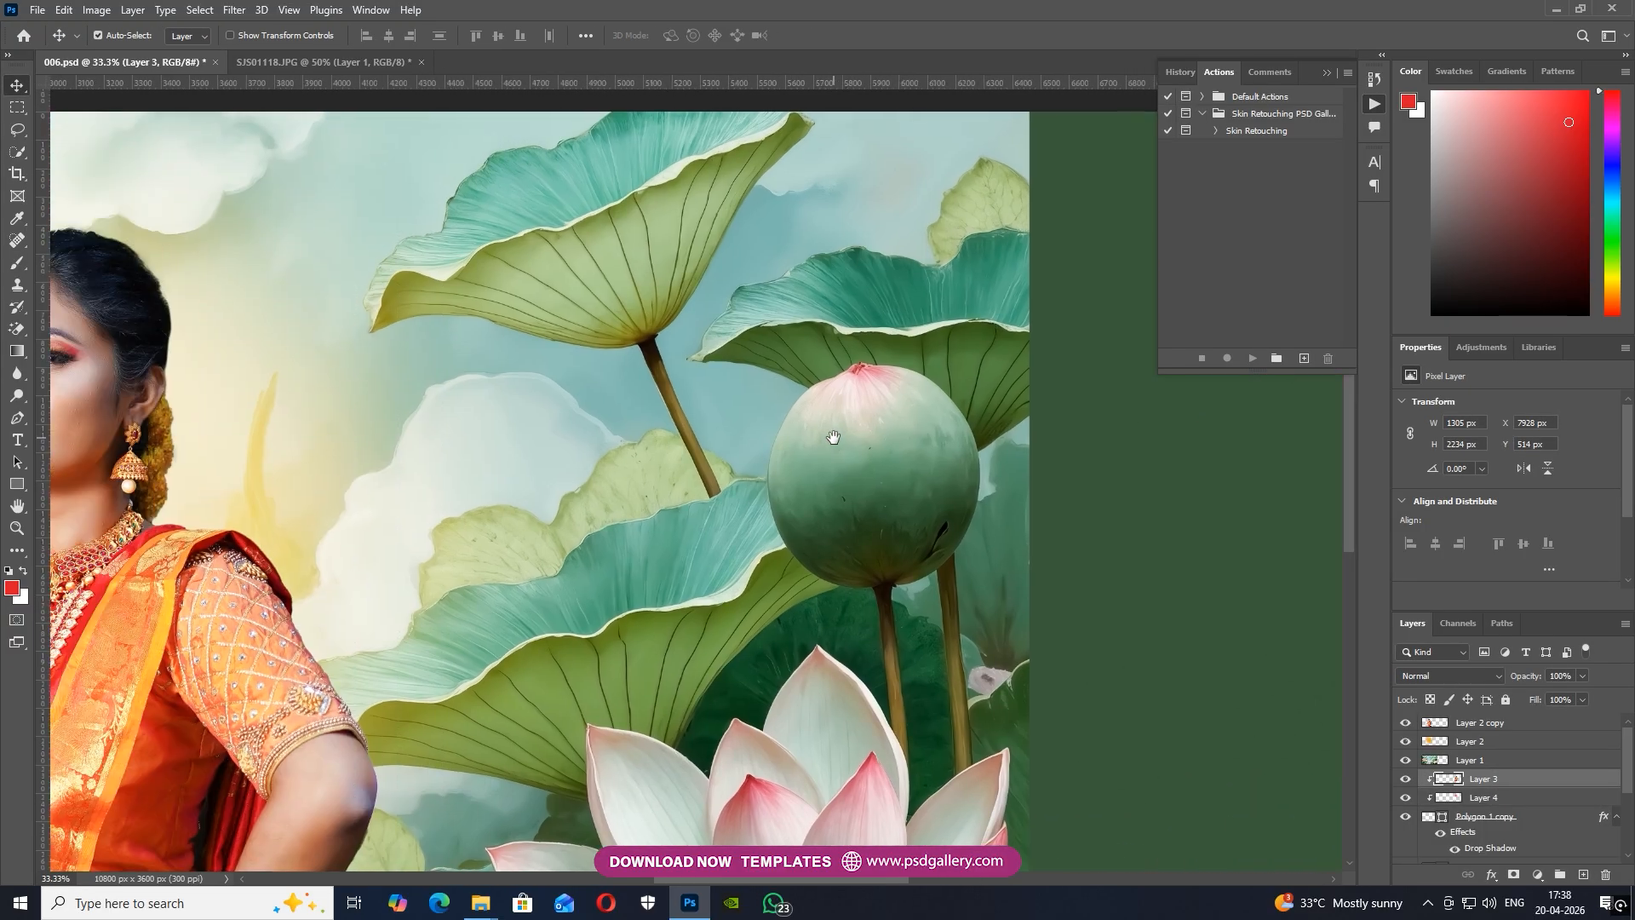
Shift the midtones of the woman on the lotus background, Layer 2 copy, slightly toward yellow with Color Balance
{"action": "key", "text": "ctrl+minus"}
{"action": "key", "text": "ctrl+minus"}
{"action": "scroll", "coordinate": [927, 485], "scroll_direction": "right", "scroll_amount": 1}
{"action": "right_click", "coordinate": [372, 590]}
{"action": "left_click", "coordinate": [400, 590]}
{"action": "key", "text": "ctrl+b"}
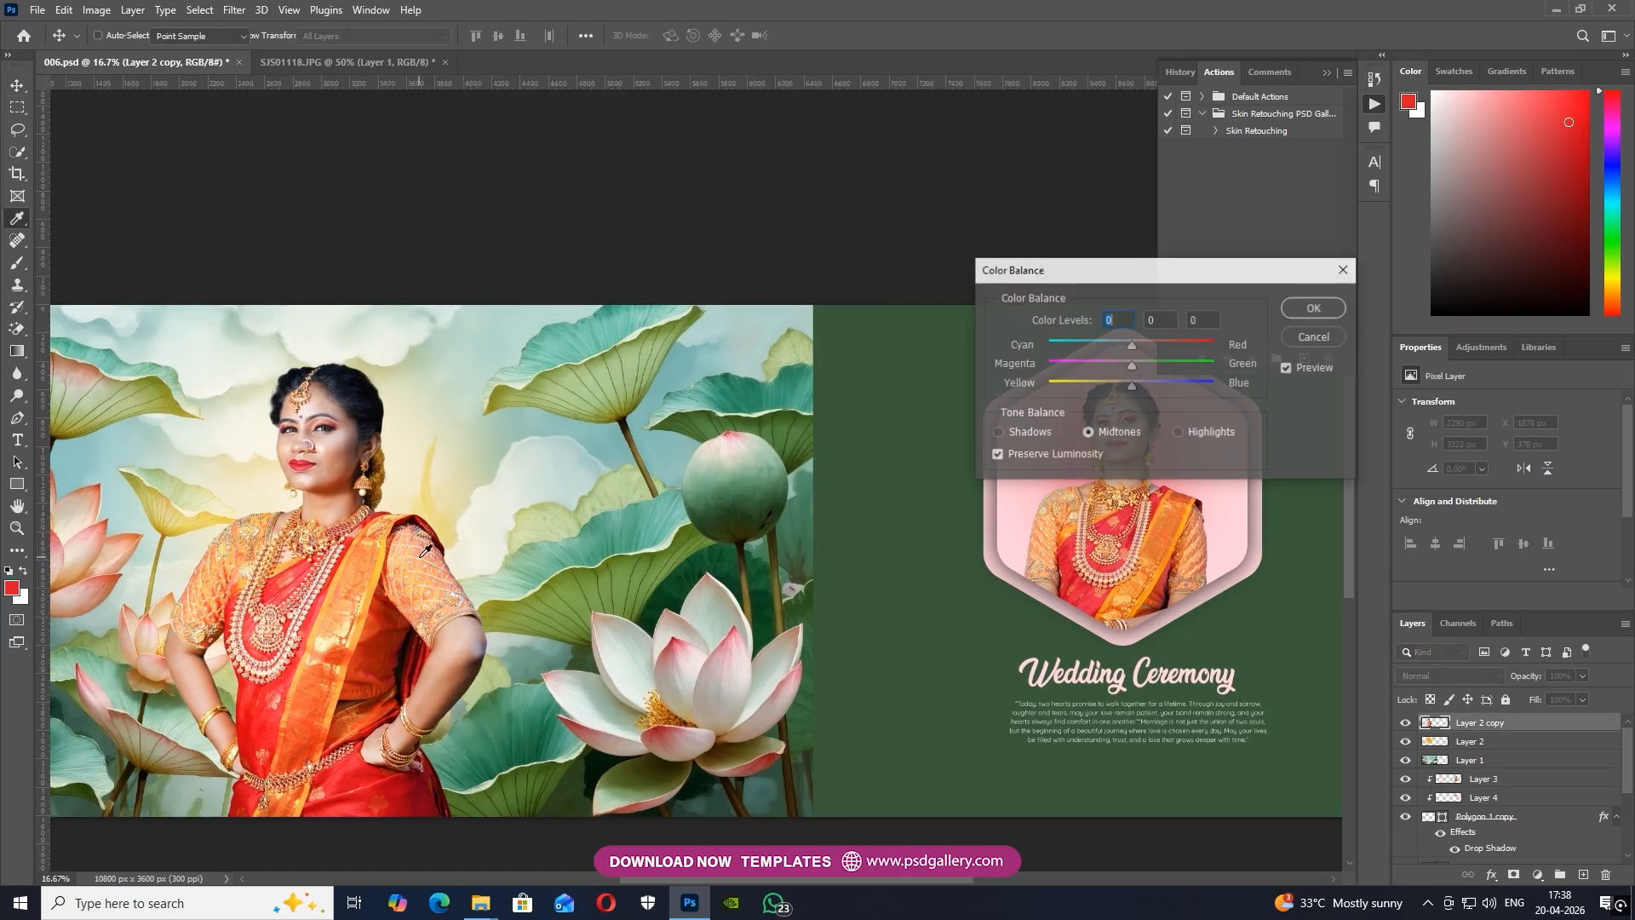
{"action": "left_click_drag", "start_coordinate": [1137, 386], "coordinate": [1128, 384]}
{"action": "left_click", "coordinate": [1312, 310]}
{"action": "left_click_drag", "start_coordinate": [813, 613], "coordinate": [713, 626]}
{"action": "right_click", "coordinate": [221, 635]}
{"action": "left_click", "coordinate": [228, 645]}
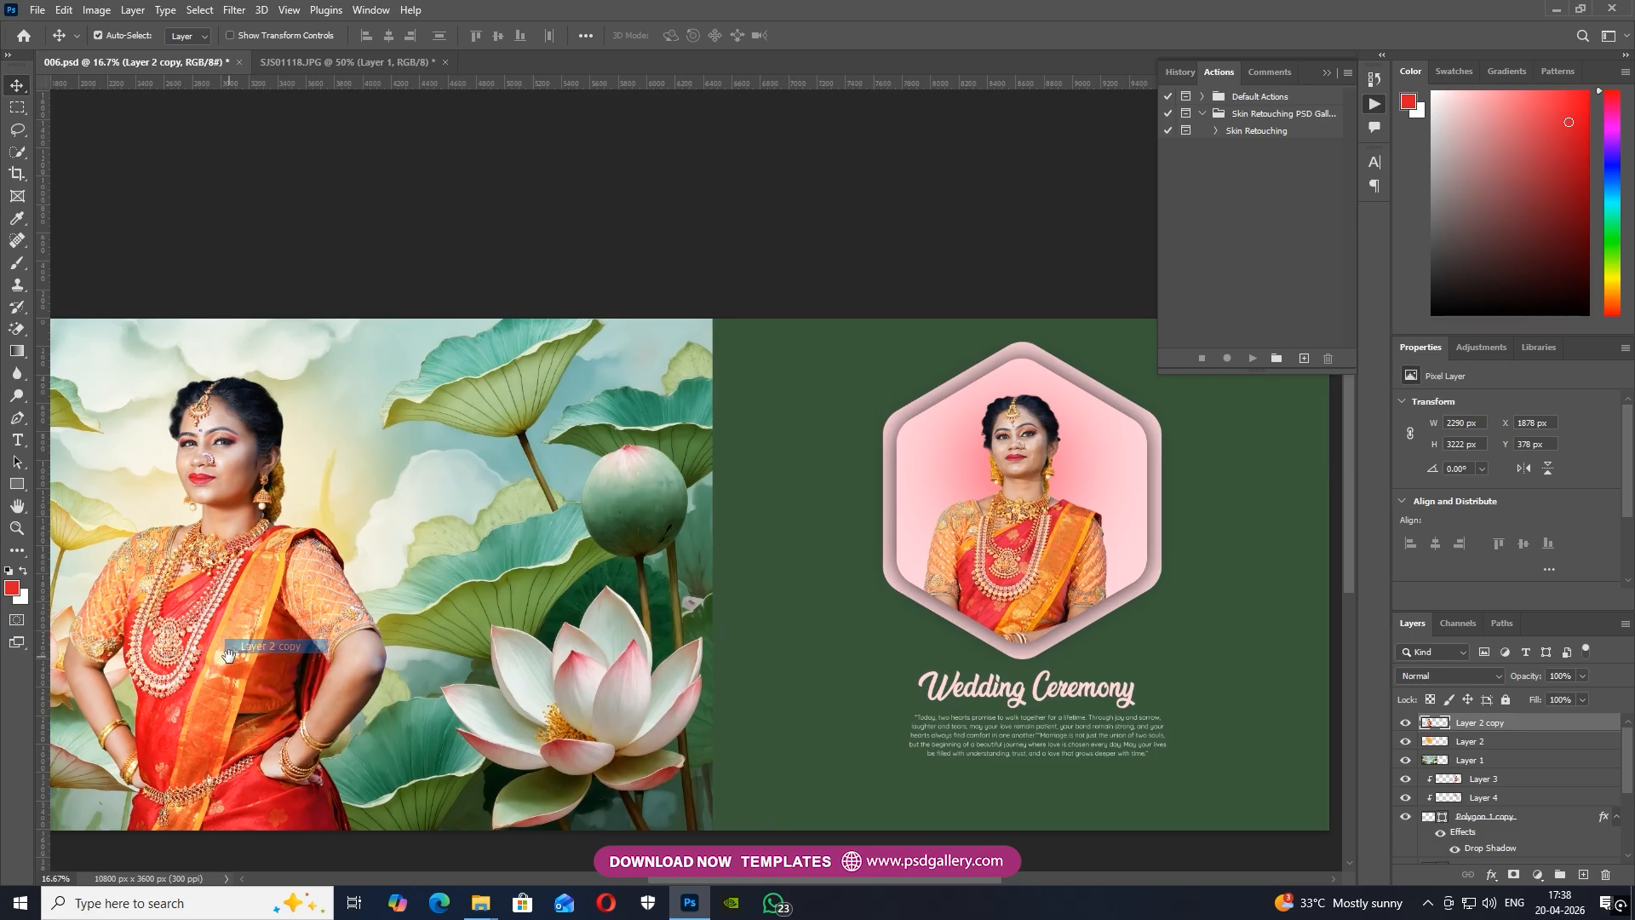
{"action": "left_click_drag", "start_coordinate": [223, 647], "coordinate": [334, 579]}
Run the Skin Retouching action on the hexagon woman's Layer 3 with High Pass radius 4.6 px and Gaussian Blur radius 4.5 px
{"action": "left_click_drag", "start_coordinate": [879, 540], "coordinate": [645, 315]}
{"action": "key", "text": "ctrl+plus"}
{"action": "key", "text": "ctrl+plus"}
{"action": "key", "text": "ctrl+plus"}
{"action": "right_click", "coordinate": [584, 232]}
{"action": "left_click", "coordinate": [596, 240]}
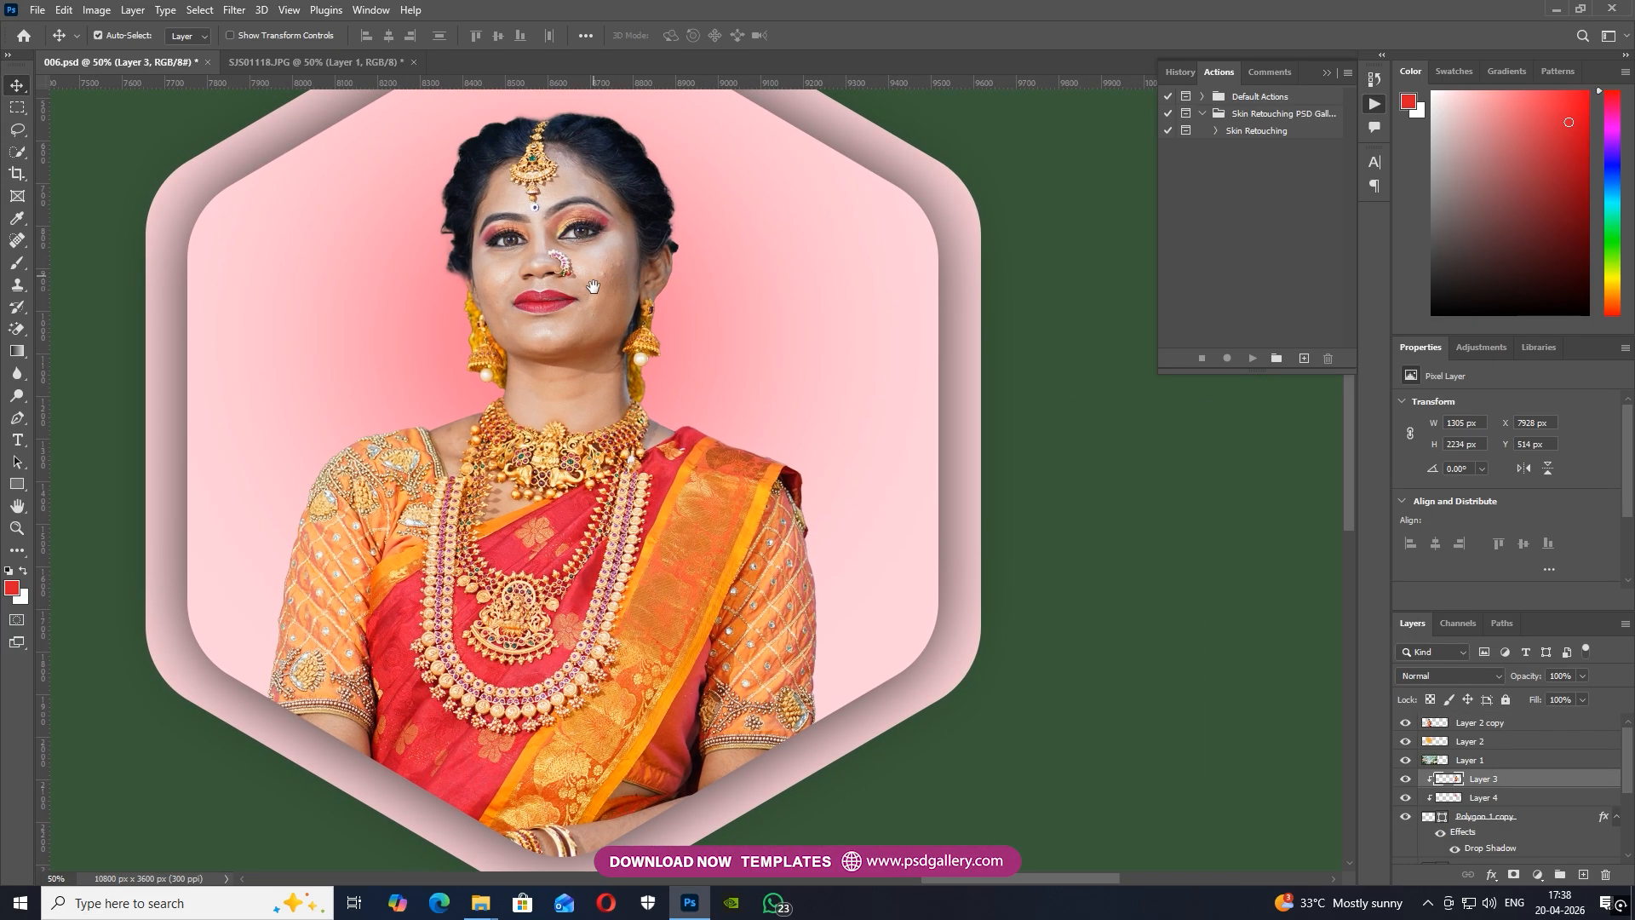
{"action": "left_click", "coordinate": [1251, 132]}
{"action": "left_click", "coordinate": [1249, 358]}
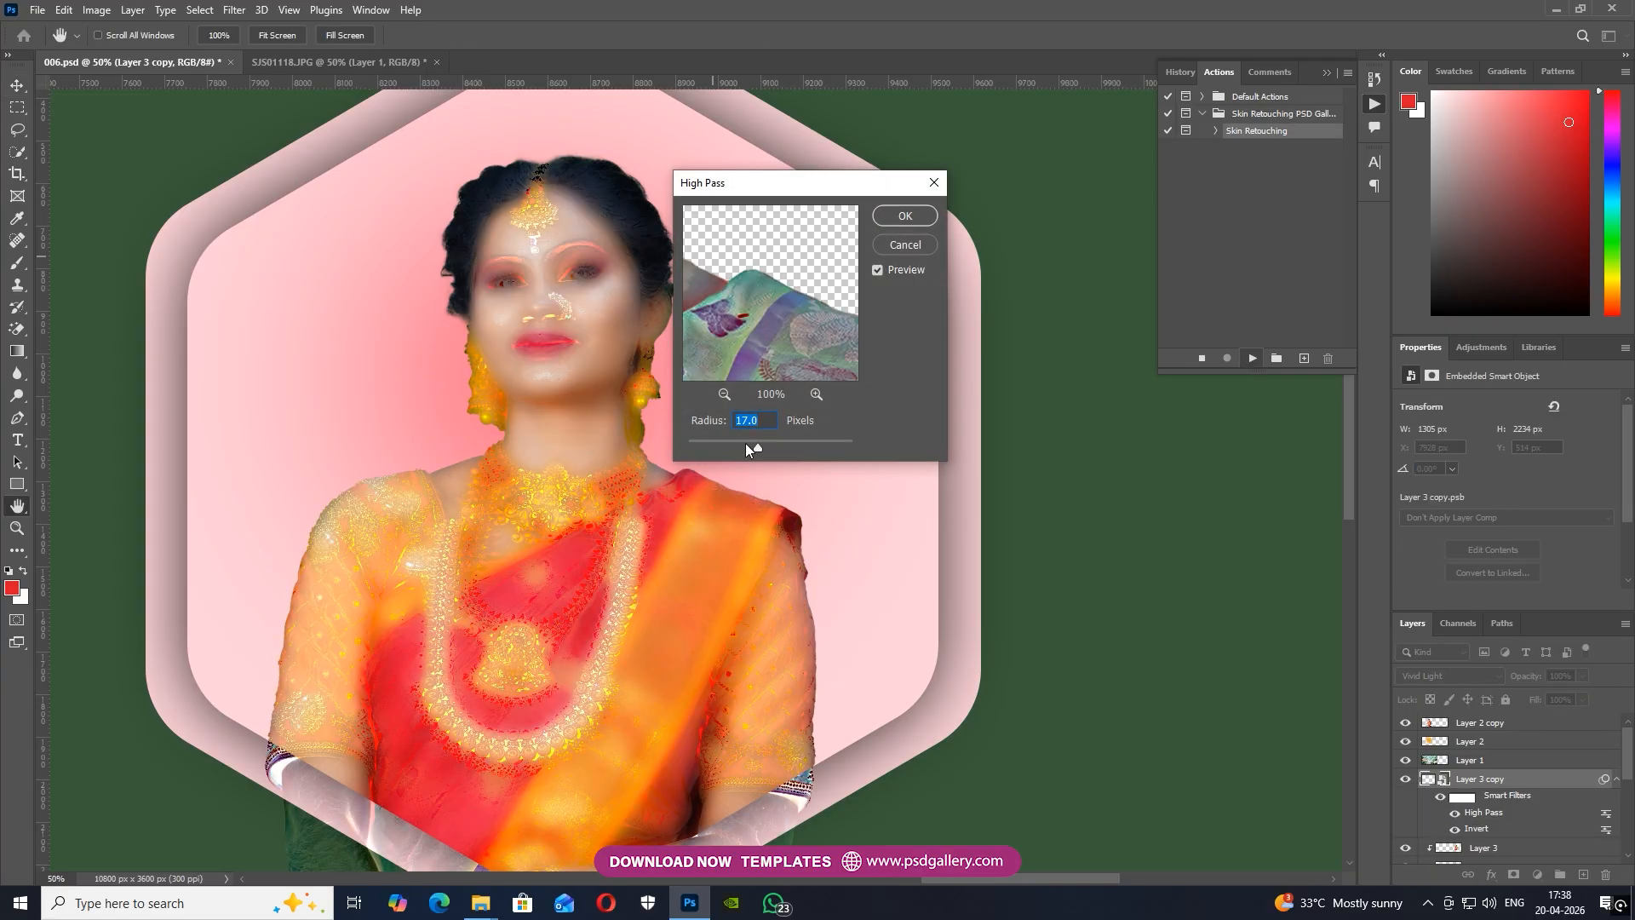
{"action": "left_click_drag", "start_coordinate": [744, 449], "coordinate": [734, 441]}
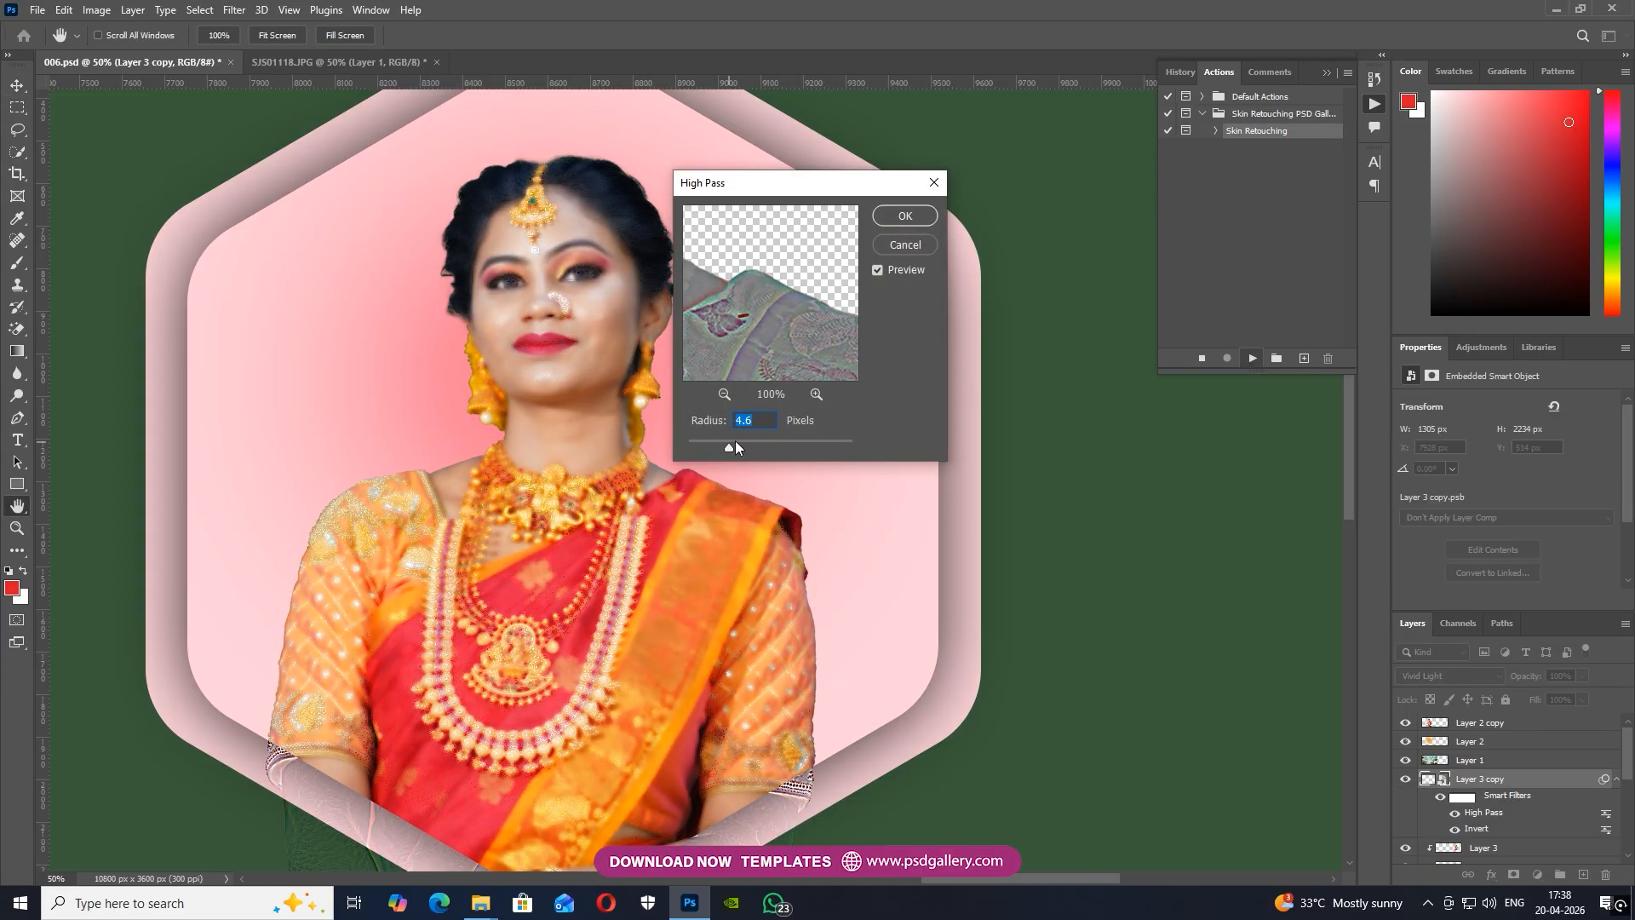
{"action": "left_click", "coordinate": [905, 215]}
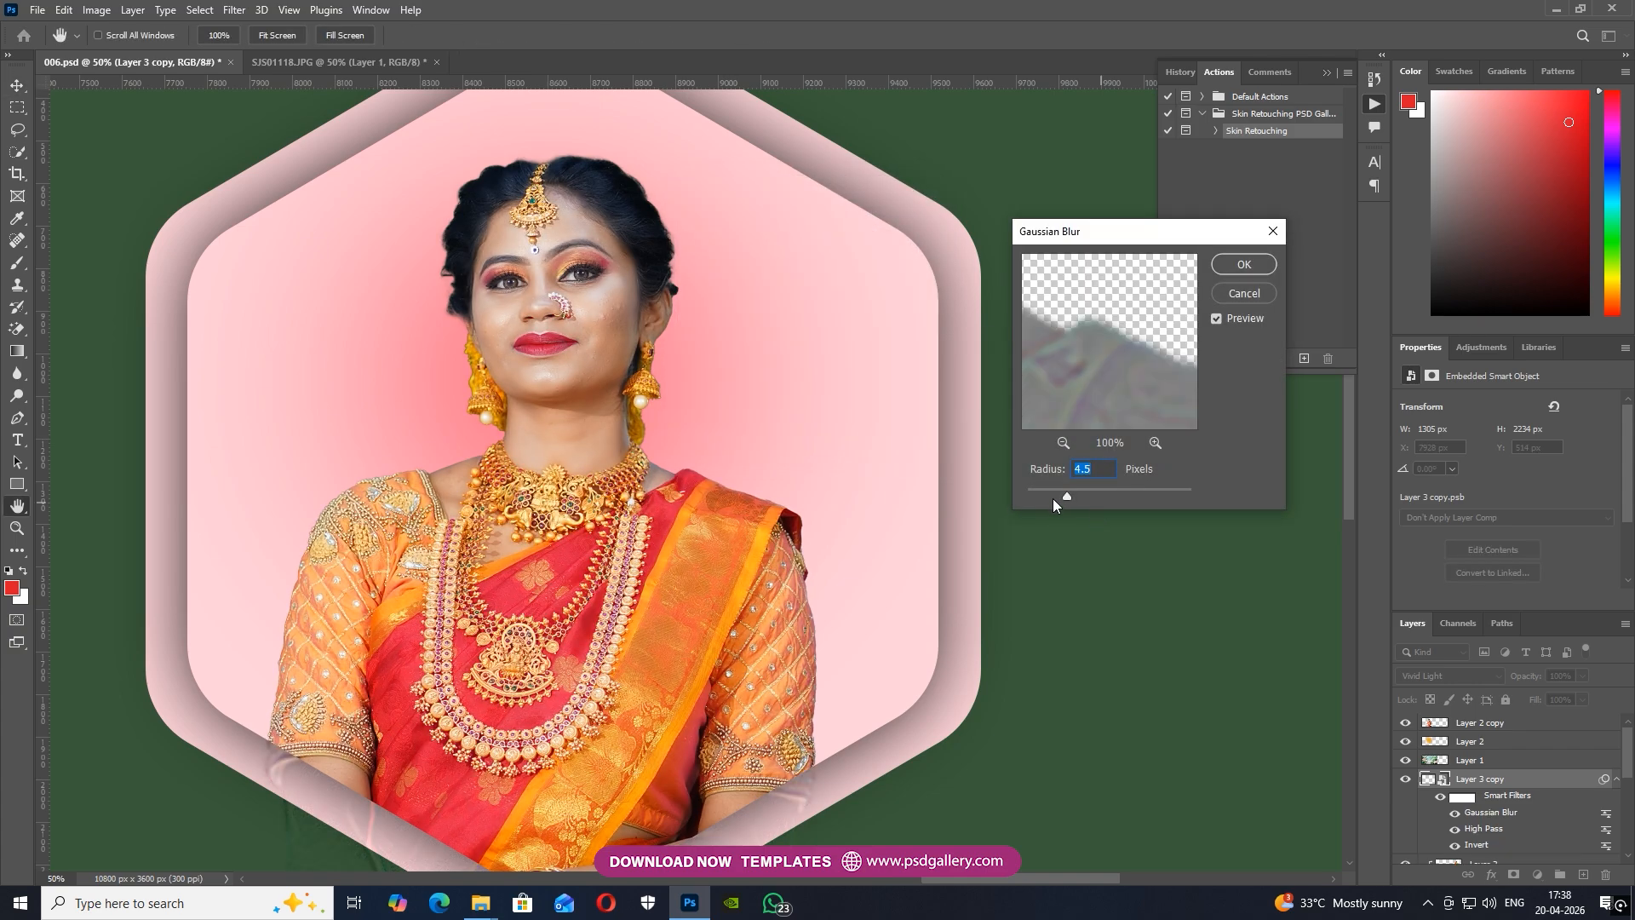
{"action": "left_click", "coordinate": [1245, 265]}
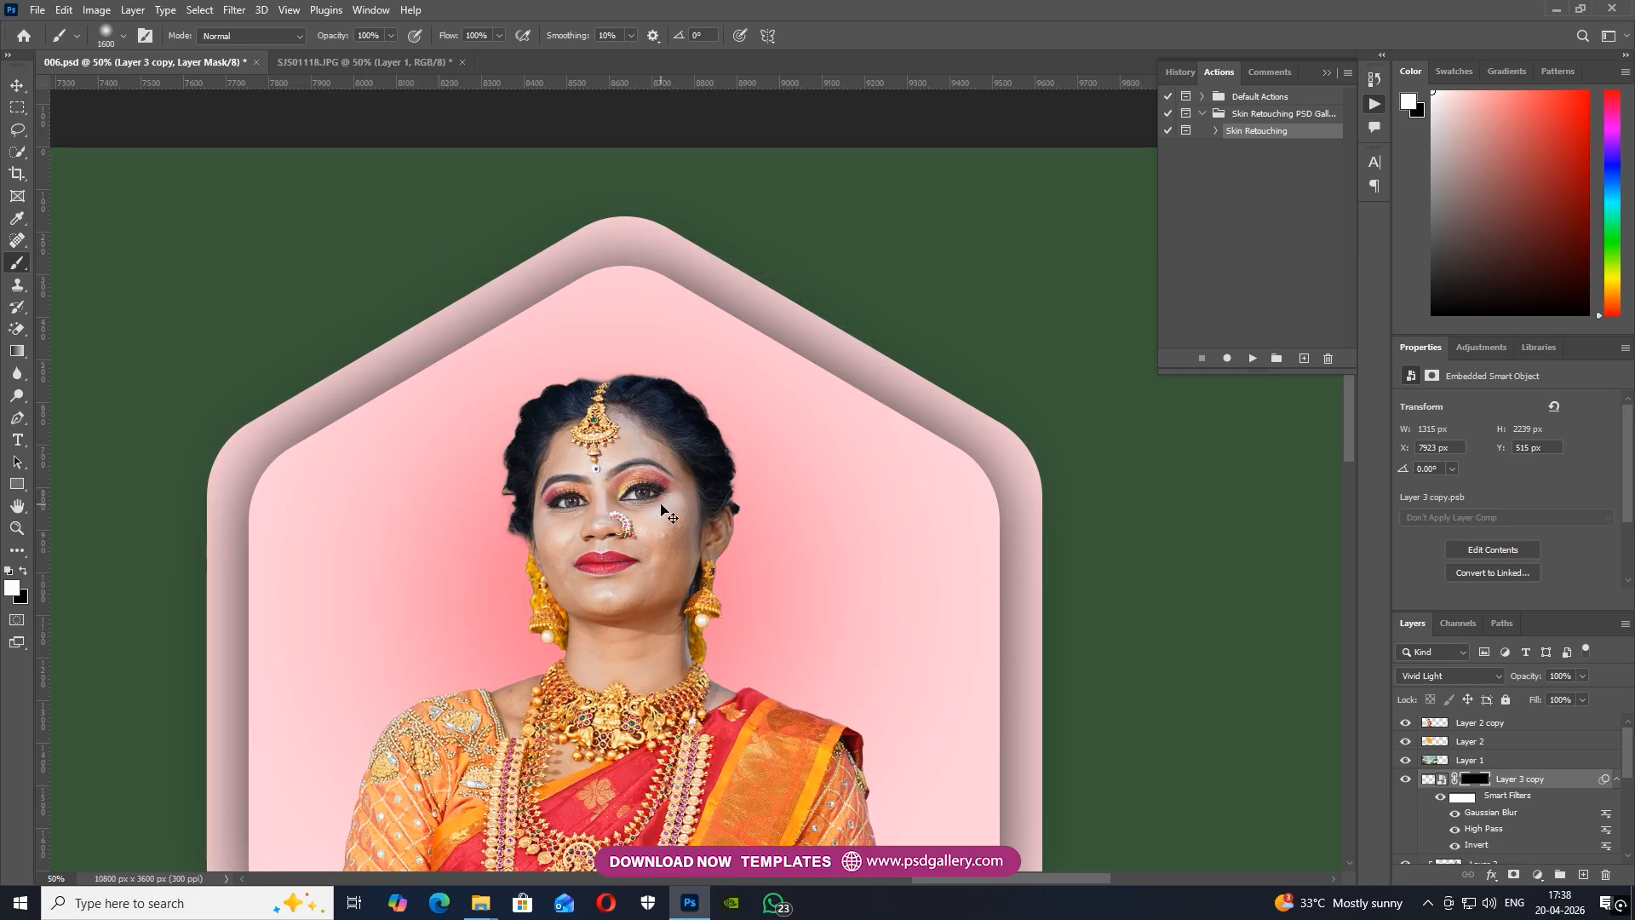
Paint white on the Layer 3 copy mask over the woman's facial skin with a soft brush of about 80 px
{"action": "key", "text": "ctrl+plus"}
{"action": "key", "text": "ctrl+plus"}
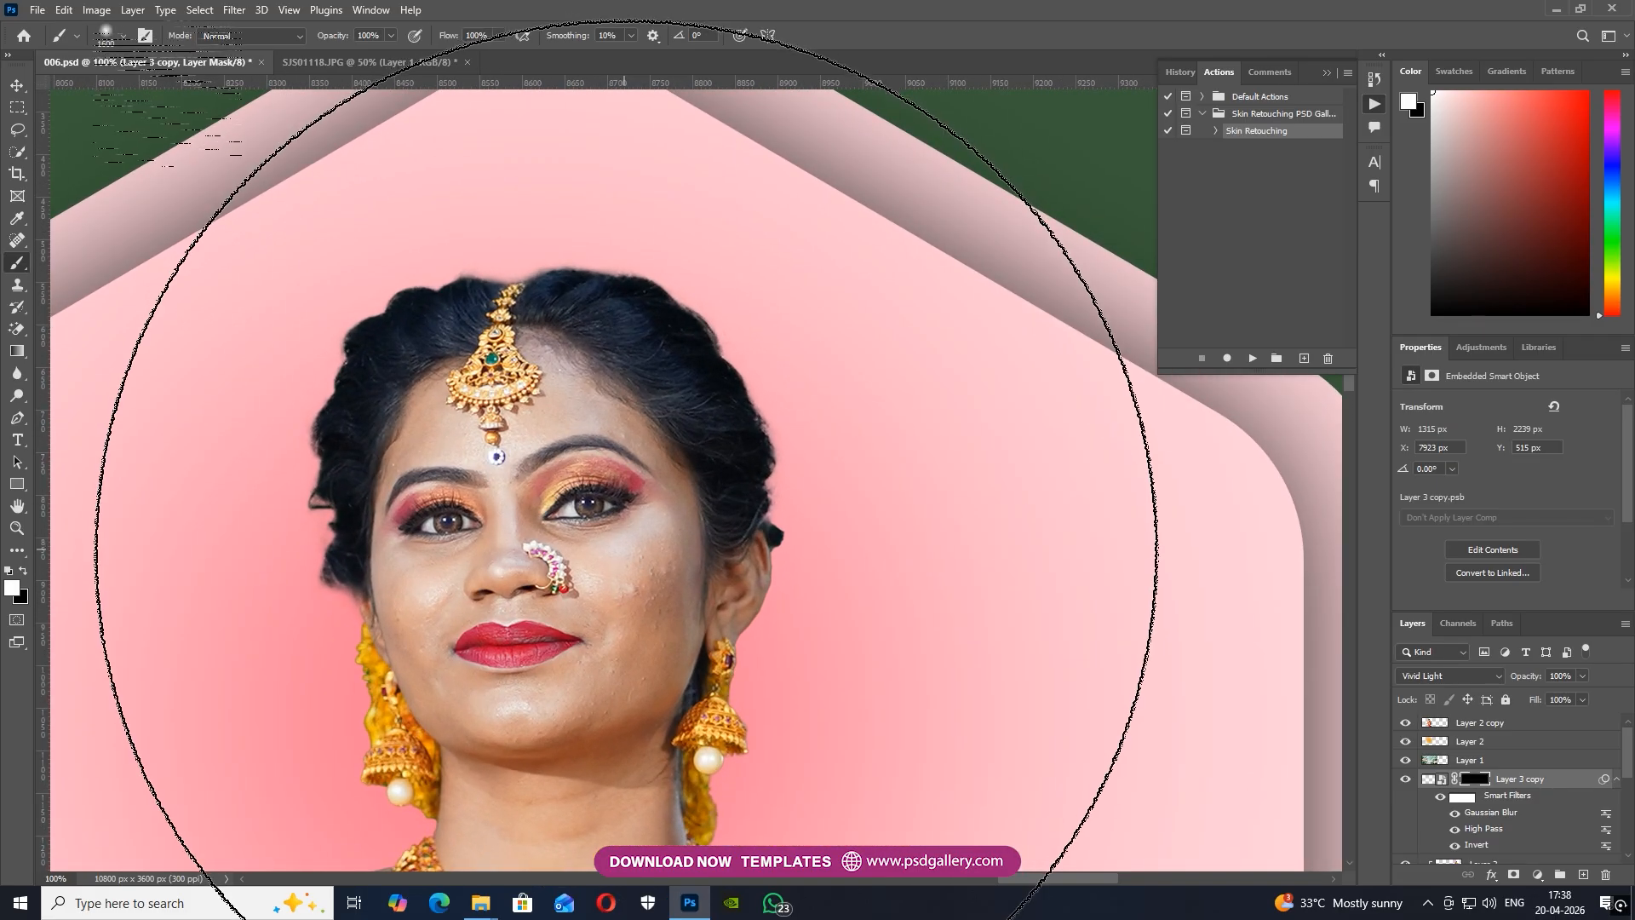
{"action": "key", "text": "j"}
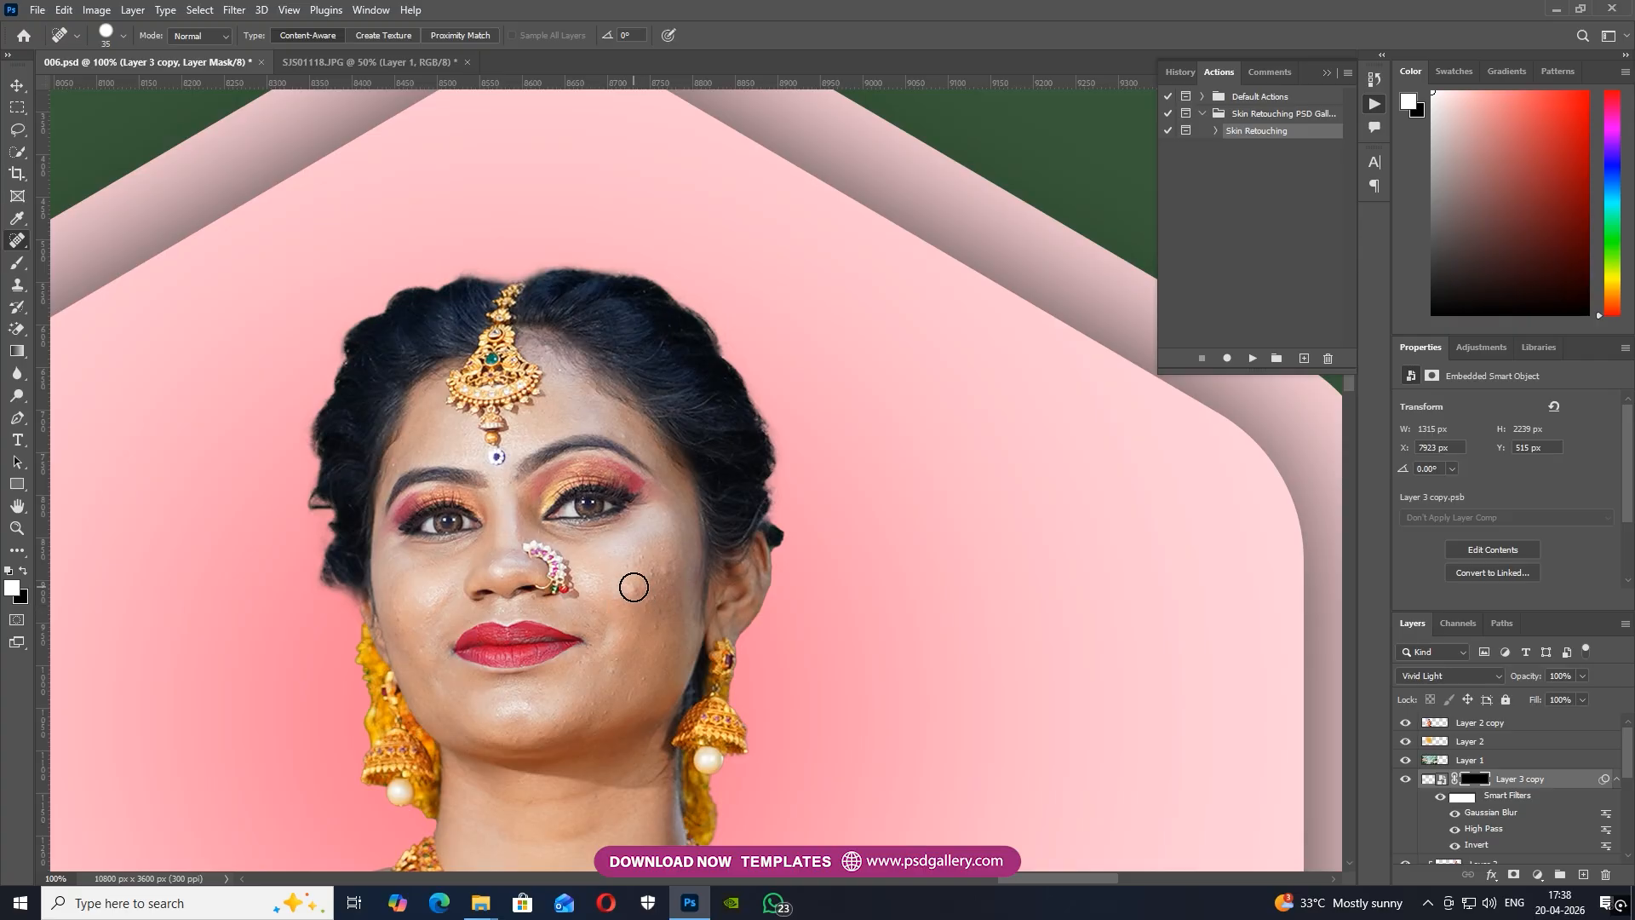
{"action": "key", "text": "b"}
{"action": "key", "text": "bracketleft"}
{"action": "key", "text": "bracketleft"}
{"action": "key", "text": "bracketleft"}
{"action": "key", "text": "bracketleft"}
{"action": "key", "text": "bracketleft"}
{"action": "key", "text": "bracketleft"}
{"action": "key", "text": "bracketleft"}
{"action": "key", "text": "bracketleft"}
{"action": "key", "text": "bracketleft"}
{"action": "key", "text": "bracketleft"}
{"action": "key", "text": "bracketleft"}
{"action": "key", "text": "bracketleft"}
{"action": "key", "text": "bracketleft"}
{"action": "key", "text": "bracketleft"}
{"action": "key", "text": "bracketleft"}
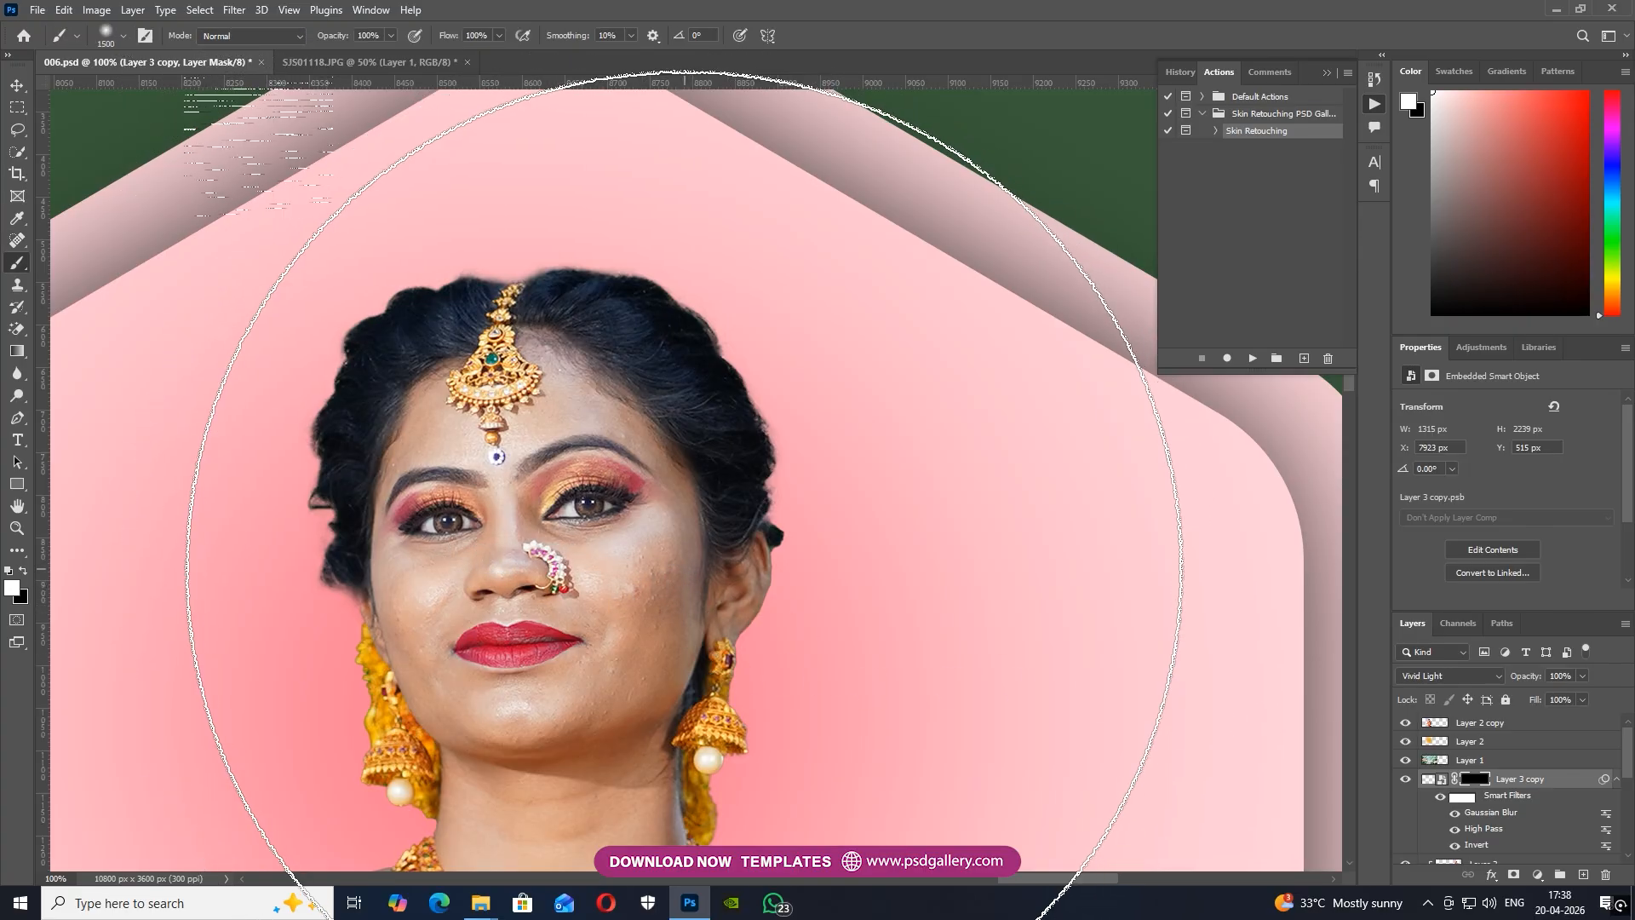
{"action": "key", "text": "bracketright"}
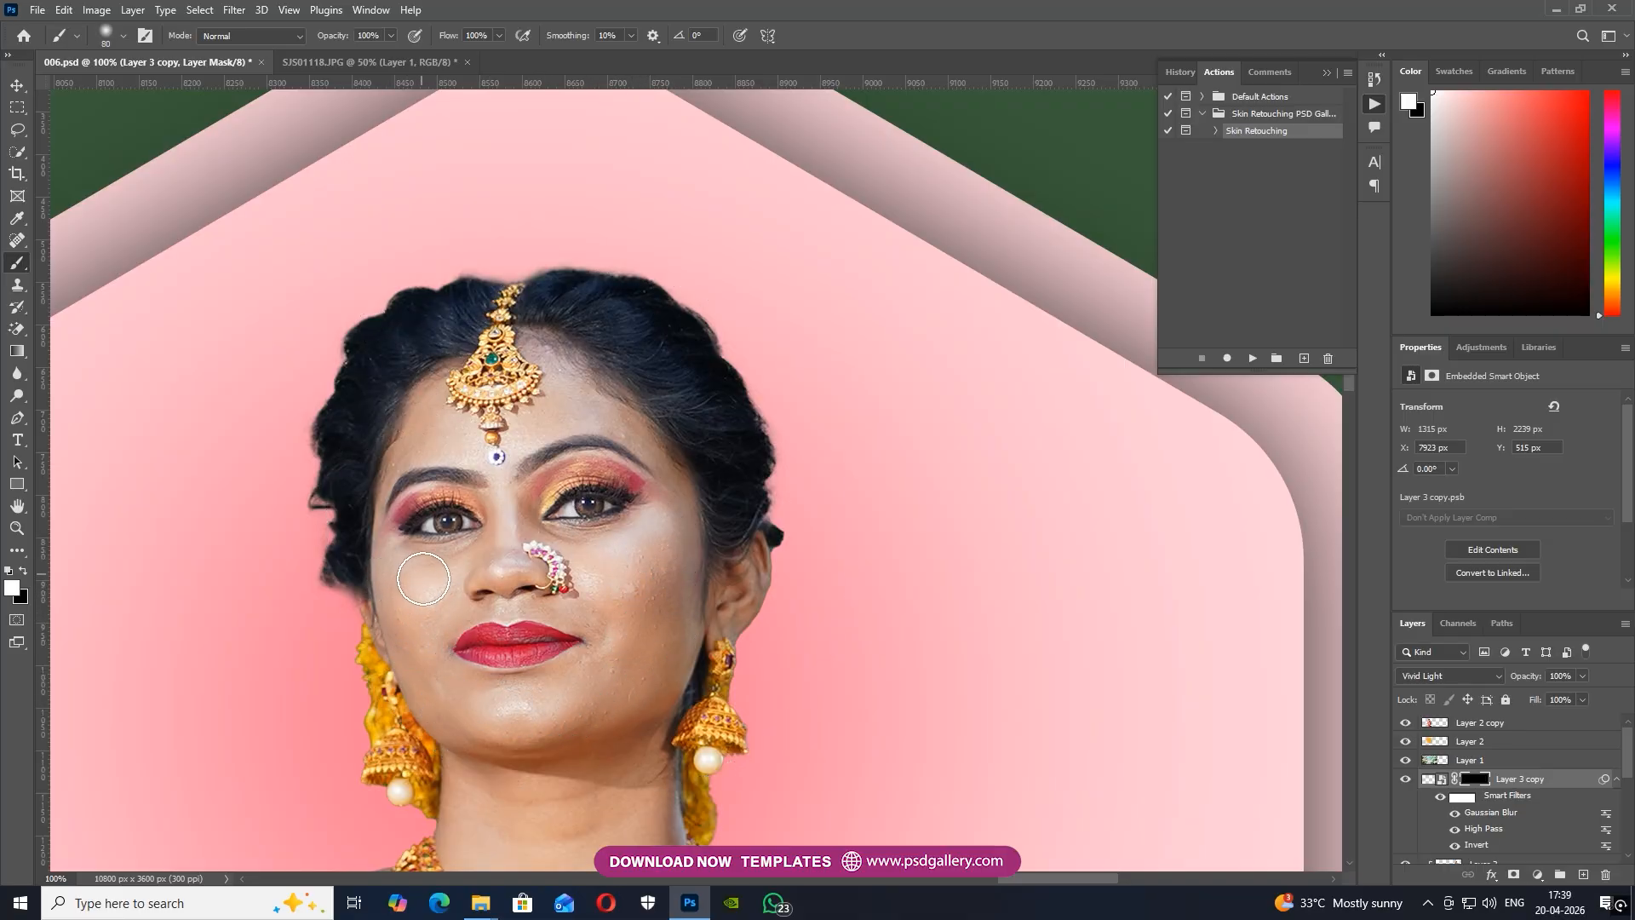
{"action": "key", "text": "bracketleft"}
{"action": "key", "text": "bracketleft"}
{"action": "key", "text": "bracketright"}
{"action": "key", "text": "bracketright"}
{"action": "key", "text": "bracketright"}
{"action": "scroll", "coordinate": [605, 596], "scroll_direction": "down", "scroll_amount": 5}
{"action": "key", "text": "bracketleft"}
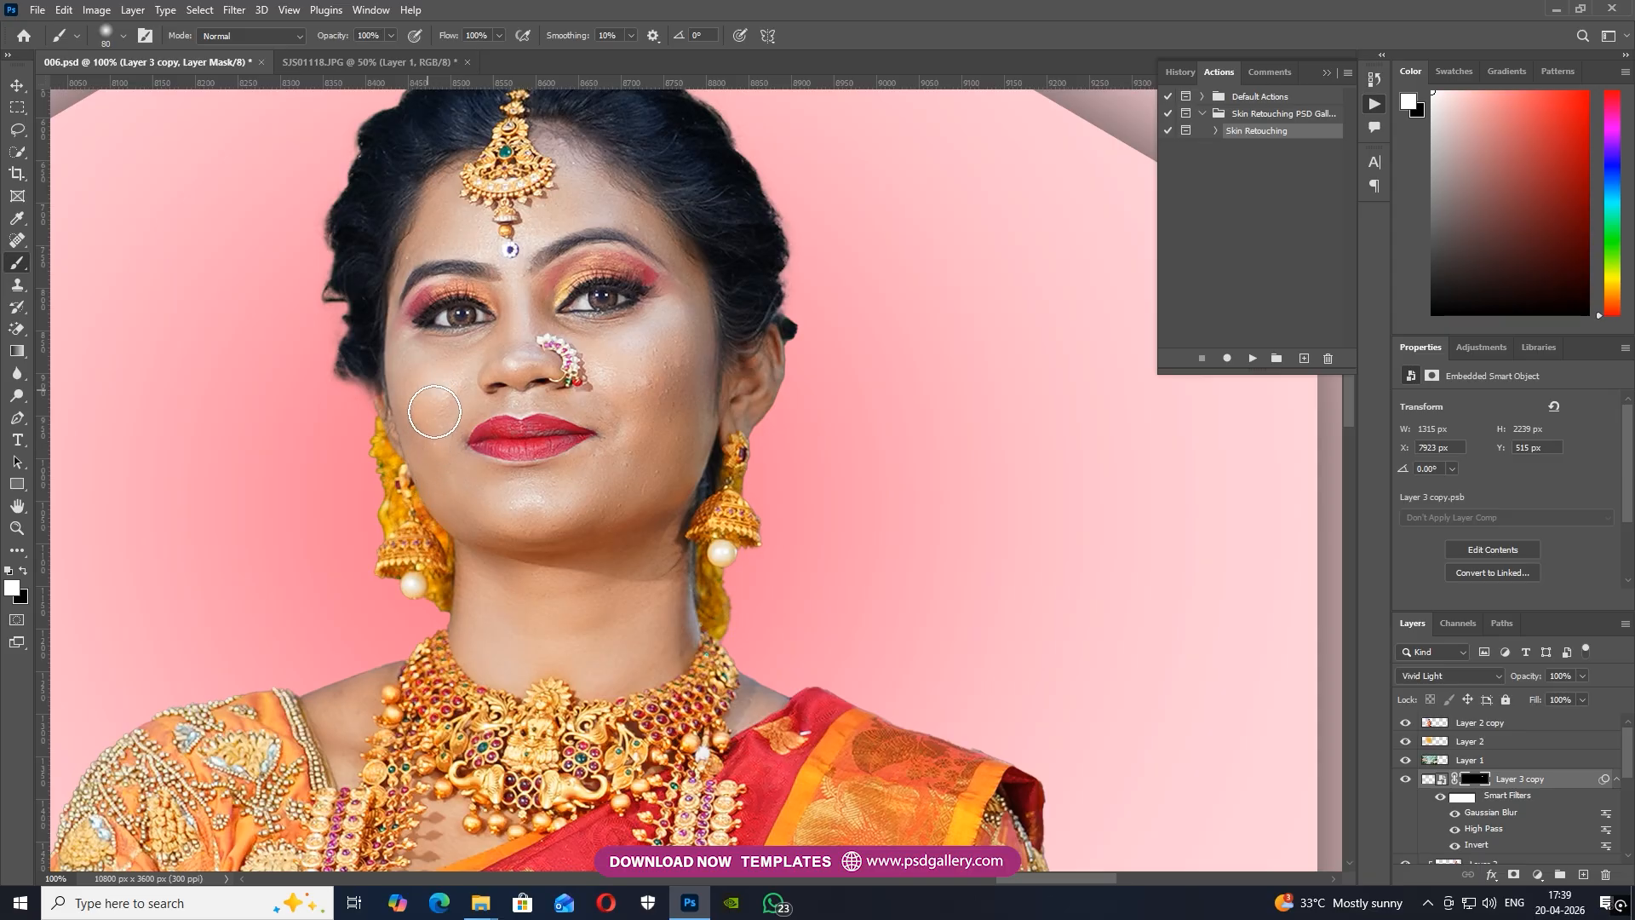
Release Layer 3 from its clipping mask and merge it with the retouched Layer 3 copy
{"action": "key", "text": "ctrl+minus"}
{"action": "key", "text": "ctrl+minus"}
{"action": "key", "text": "ctrl+minus"}
{"action": "left_click_drag", "start_coordinate": [647, 596], "coordinate": [648, 502]}
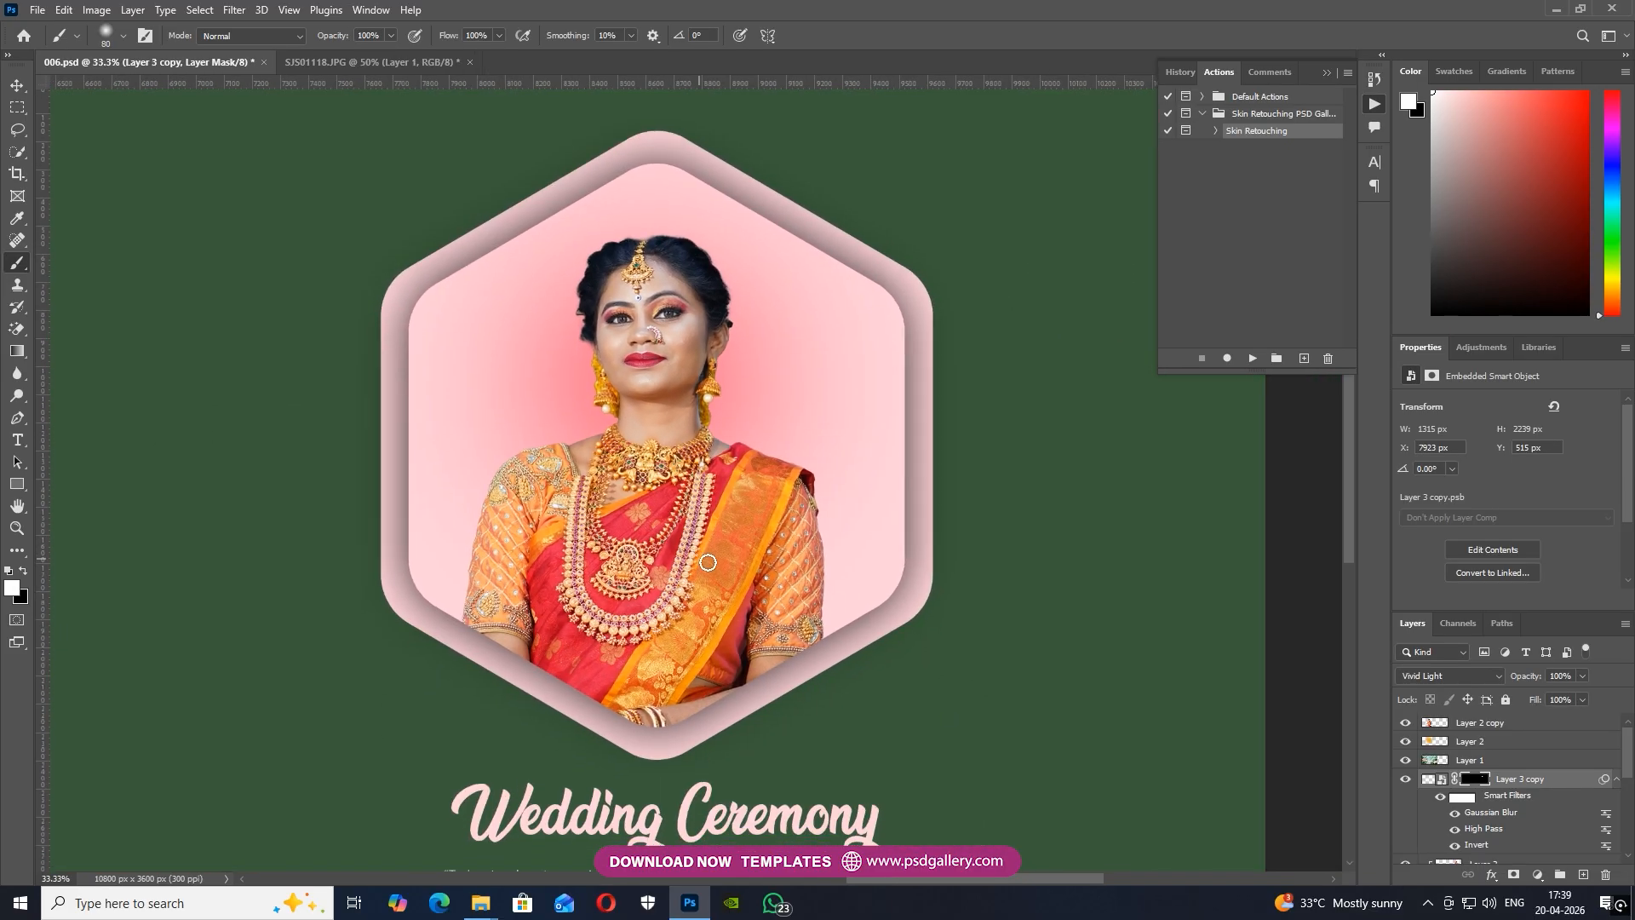
{"action": "key", "text": "ctrl+minus"}
{"action": "scroll", "coordinate": [1506, 840], "scroll_direction": "down", "scroll_amount": 1}
{"action": "left_click", "coordinate": [1499, 846]}
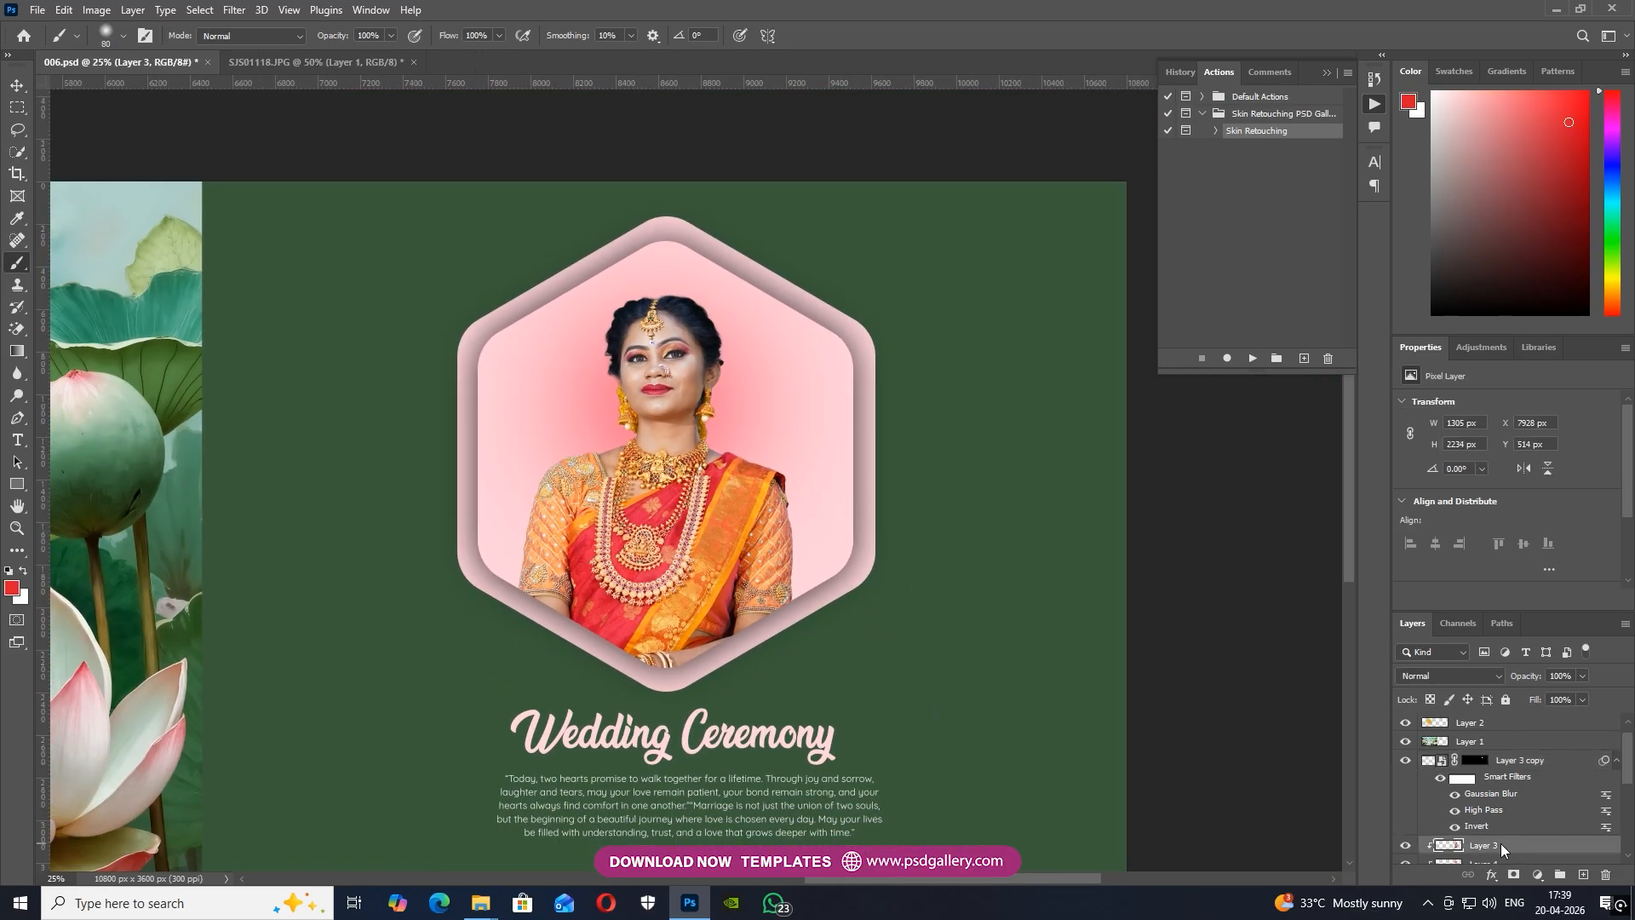
{"action": "right_click", "coordinate": [1501, 843]}
{"action": "left_click", "coordinate": [1485, 452]}
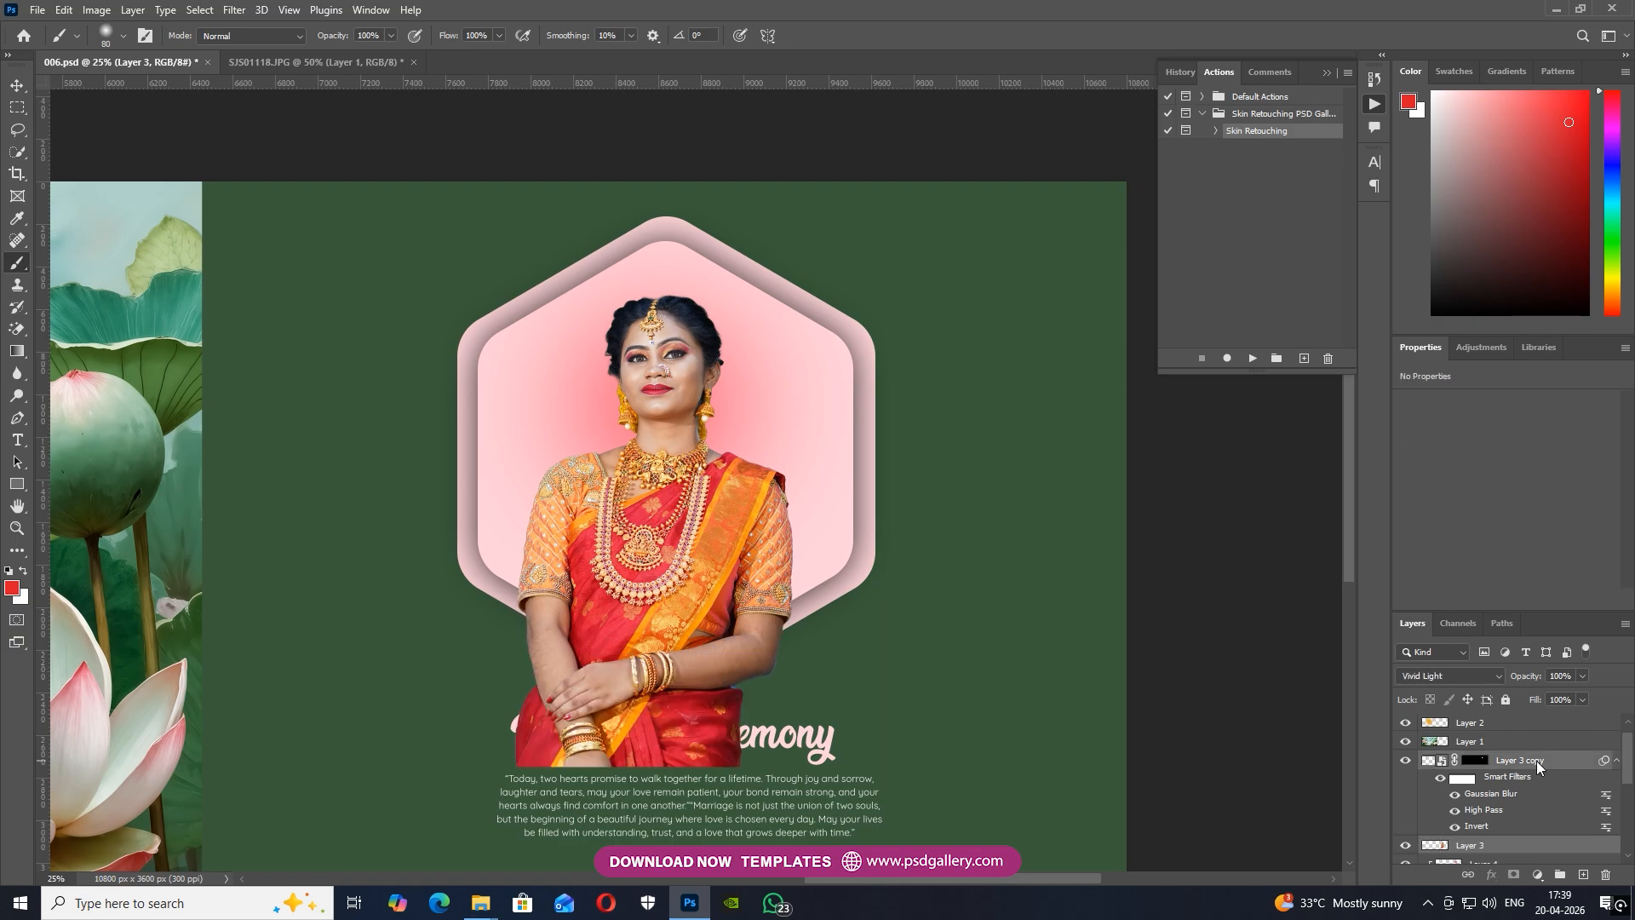
{"action": "right_click", "coordinate": [1537, 759]}
{"action": "left_click", "coordinate": [1362, 669]}
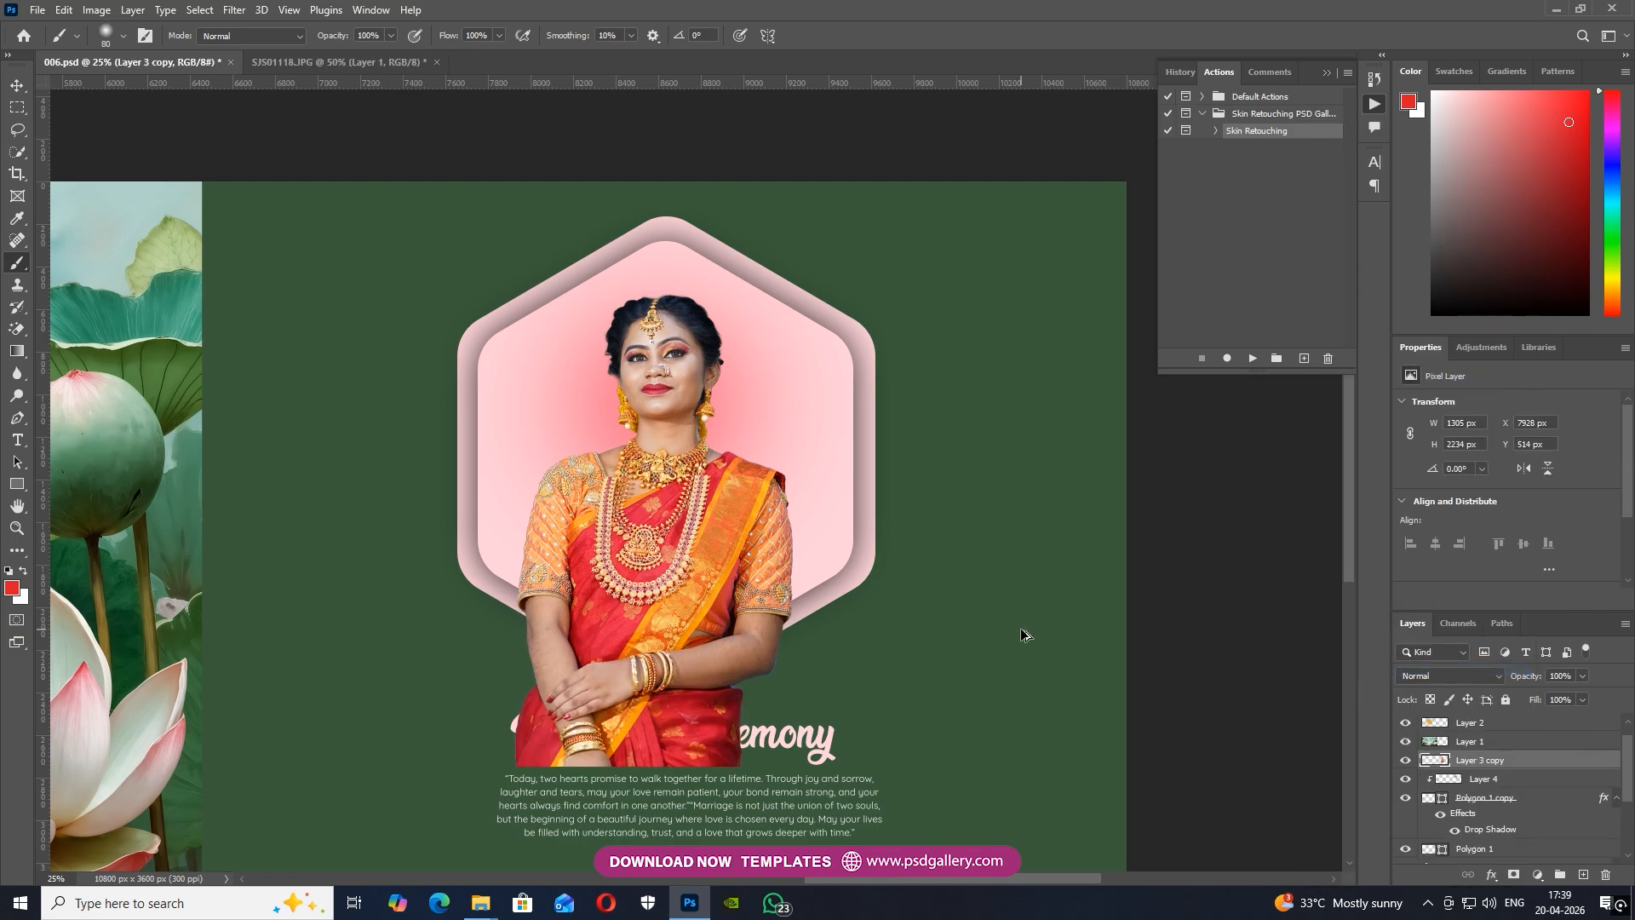
Clip the merged Layer 3 copy to the pink hexagon shape
{"action": "key", "text": "ctrl+alt+g"}
{"action": "key", "text": "ctrl+minus"}
{"action": "left_click_drag", "start_coordinate": [825, 504], "coordinate": [985, 496]}
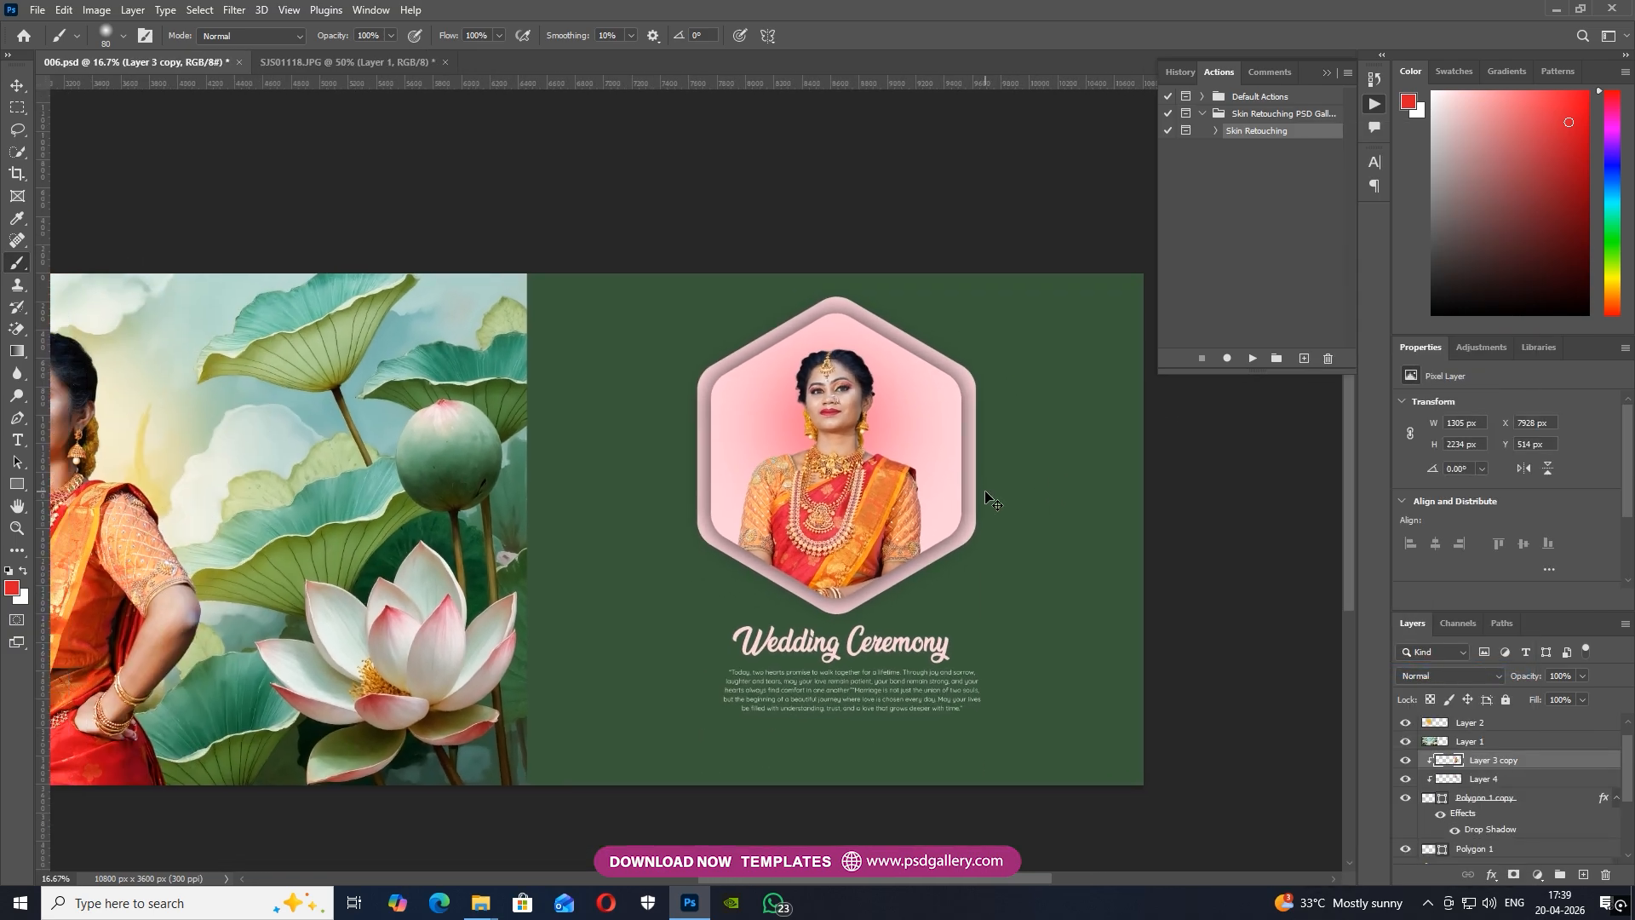
{"action": "key", "text": "ctrl+plus"}
{"action": "key", "text": "ctrl+minus"}
{"action": "key", "text": "ctrl+minus"}
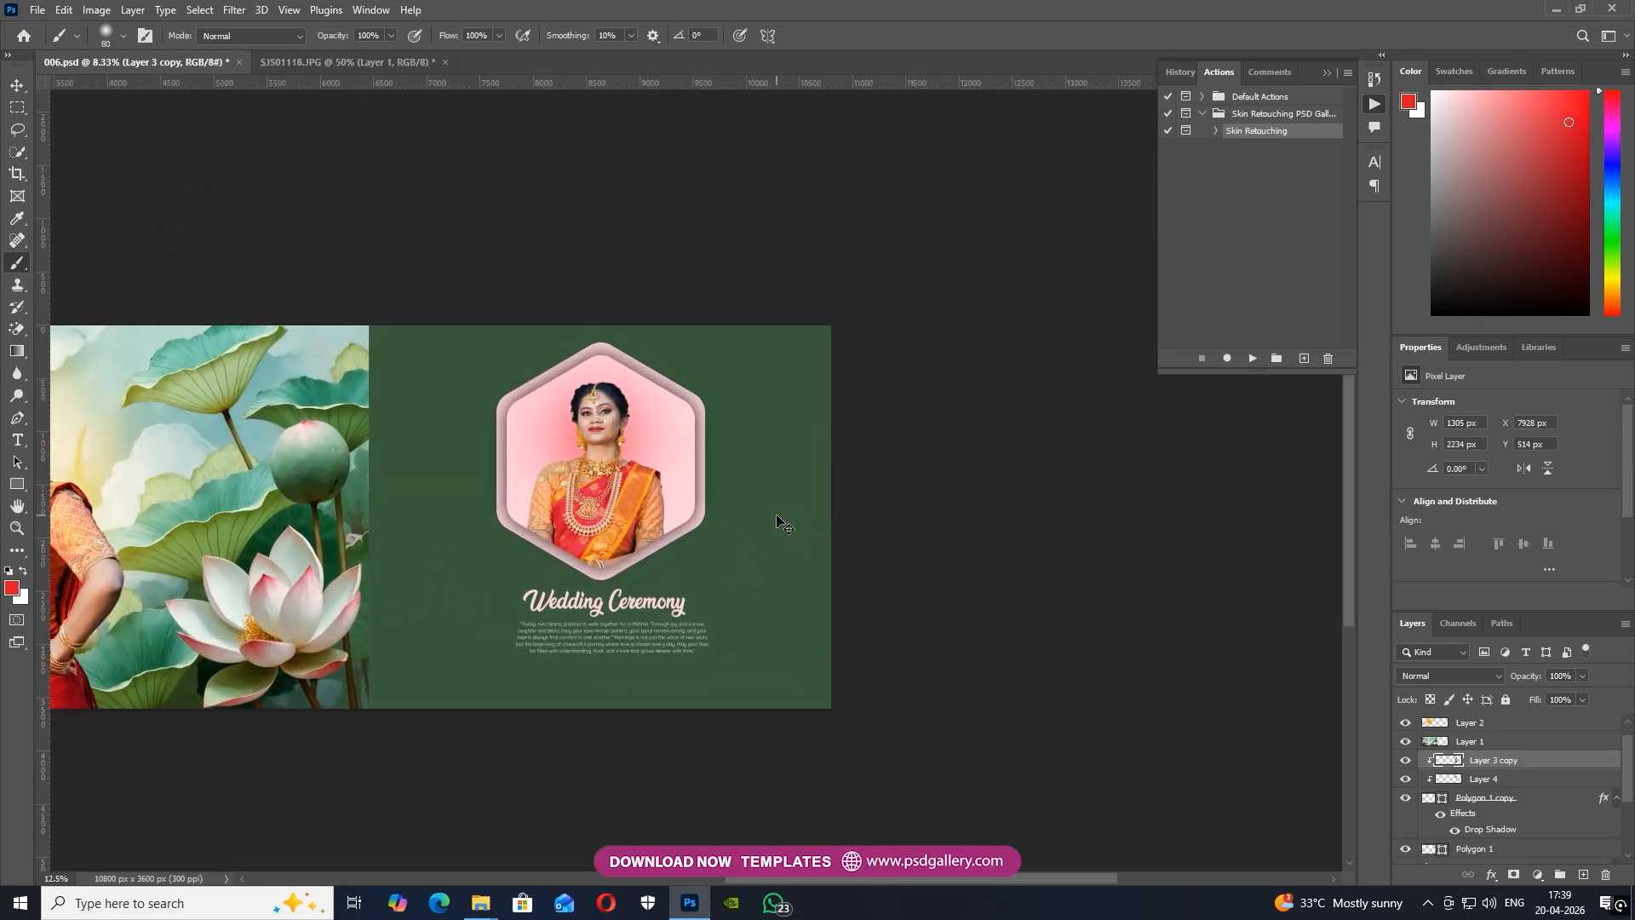
Enlarge the merged hexagon woman to 1415 × 2422 px and reposition her within the frame
{"action": "key", "text": "ctrl+plus"}
{"action": "right_click", "coordinate": [559, 475]}
{"action": "key", "text": "Escape"}
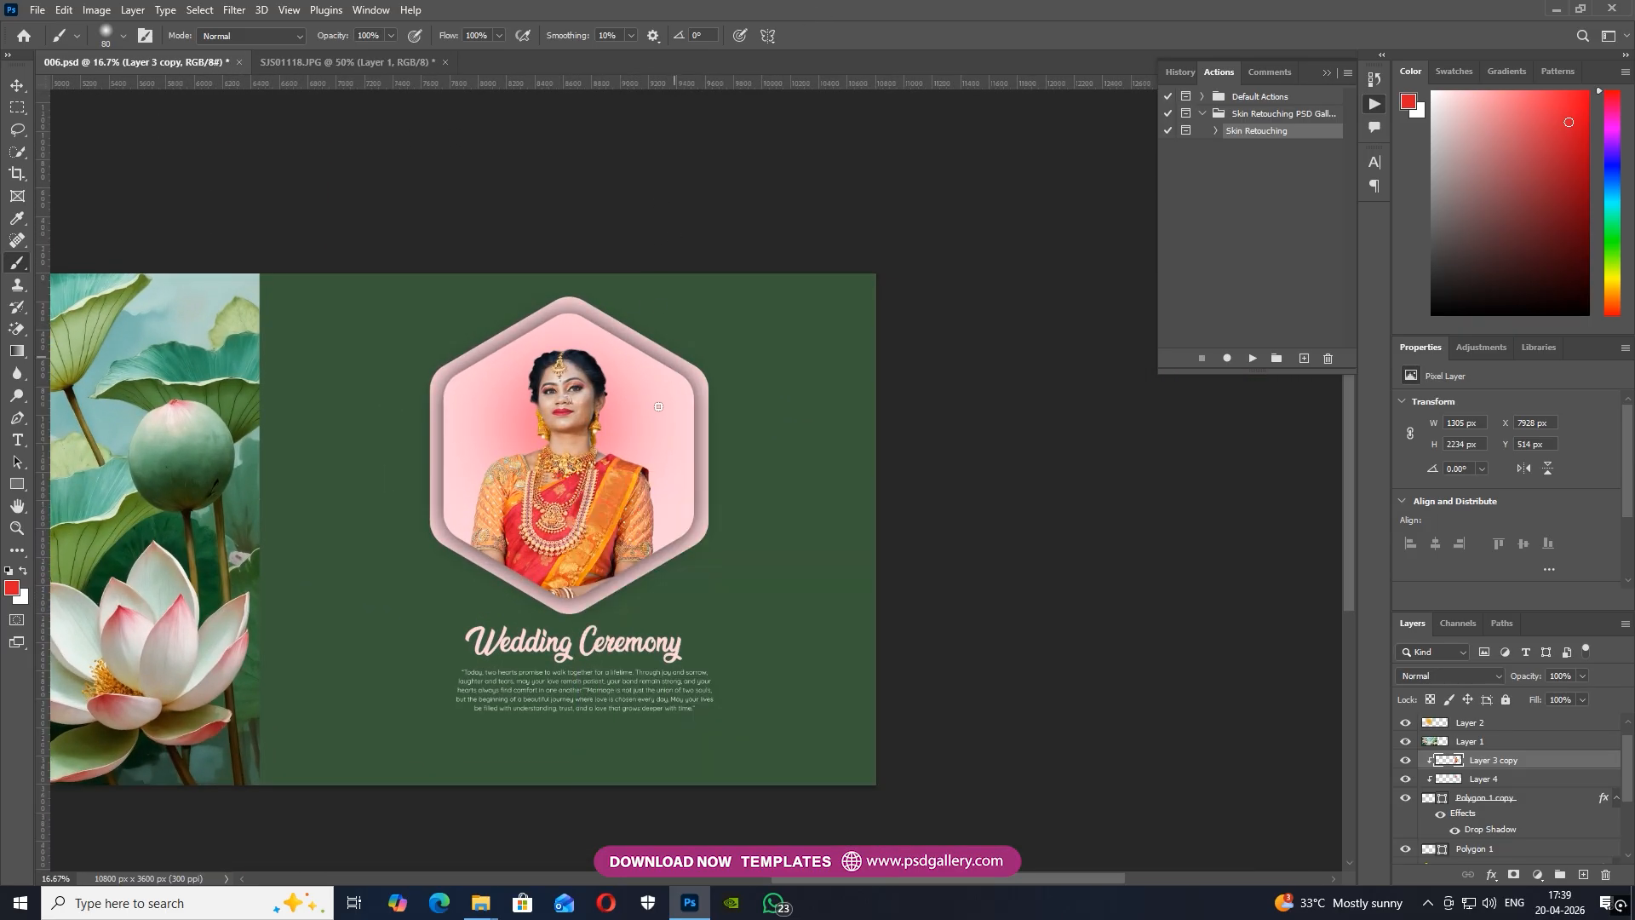
{"action": "key", "text": "ctrl+t"}
{"action": "left_click_drag", "start_coordinate": [662, 347], "coordinate": [674, 341]}
{"action": "left_click_drag", "start_coordinate": [595, 385], "coordinate": [598, 389]}
{"action": "key", "text": "Return"}
Apply Color Balance to the hexagon woman on Layer 3 copy, shifting the midtones to +14 toward blue
{"action": "key", "text": "ctrl+minus"}
{"action": "left_click_drag", "start_coordinate": [470, 452], "coordinate": [818, 442]}
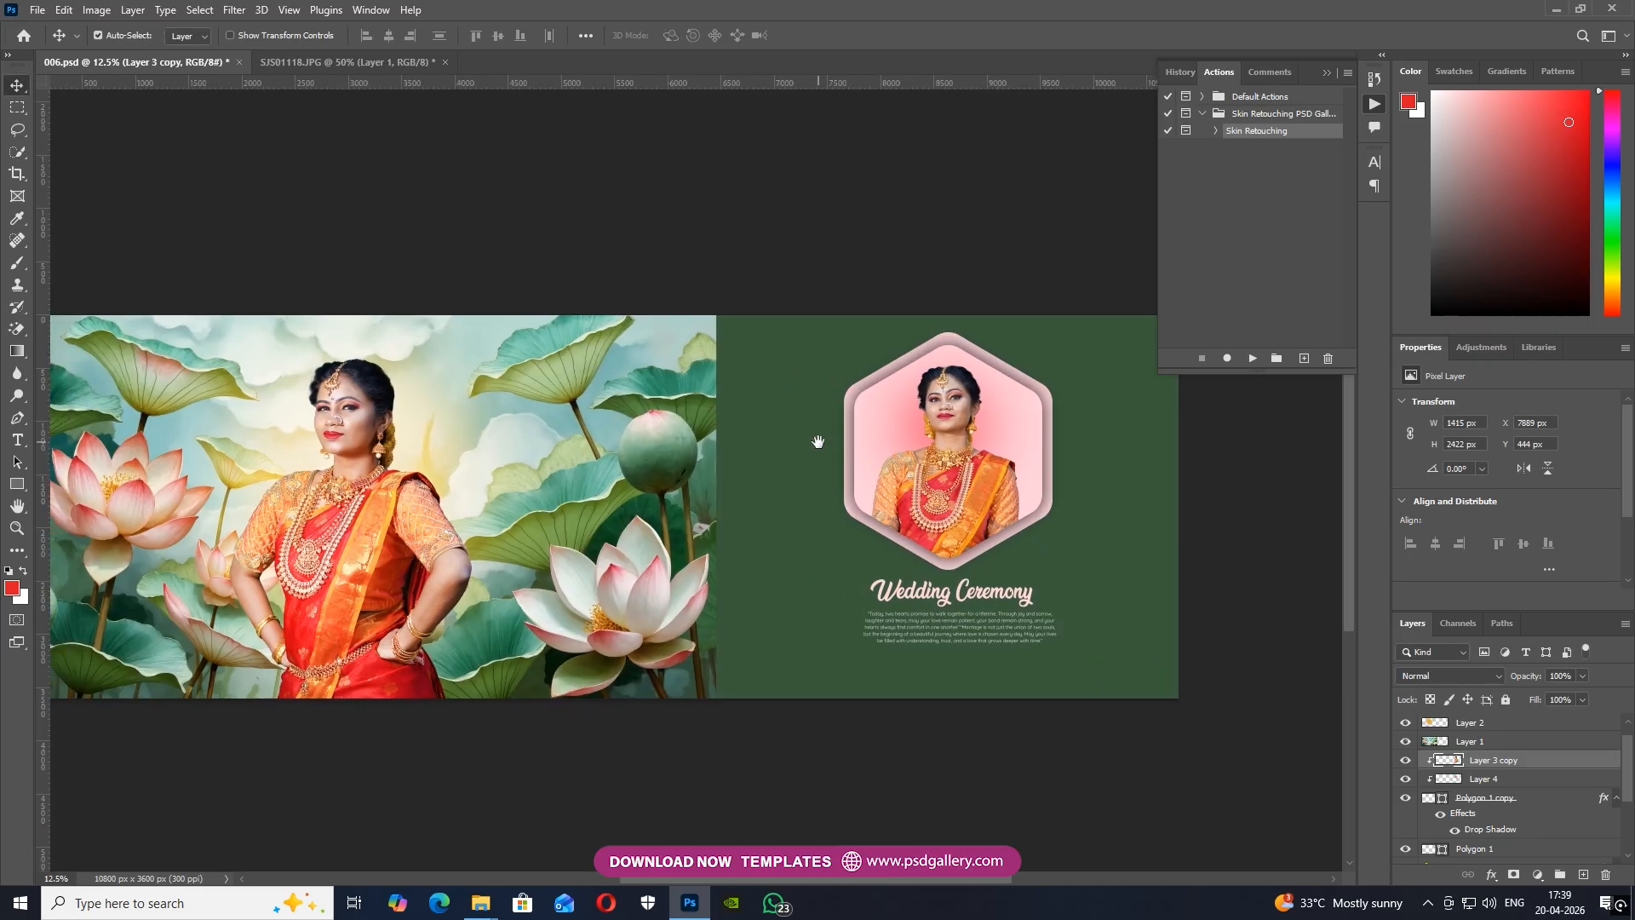
{"action": "left_click_drag", "start_coordinate": [993, 442], "coordinate": [511, 497]}
{"action": "key", "text": "ctrl+plus"}
{"action": "key", "text": "ctrl+plus"}
{"action": "key", "text": "ctrl+b"}
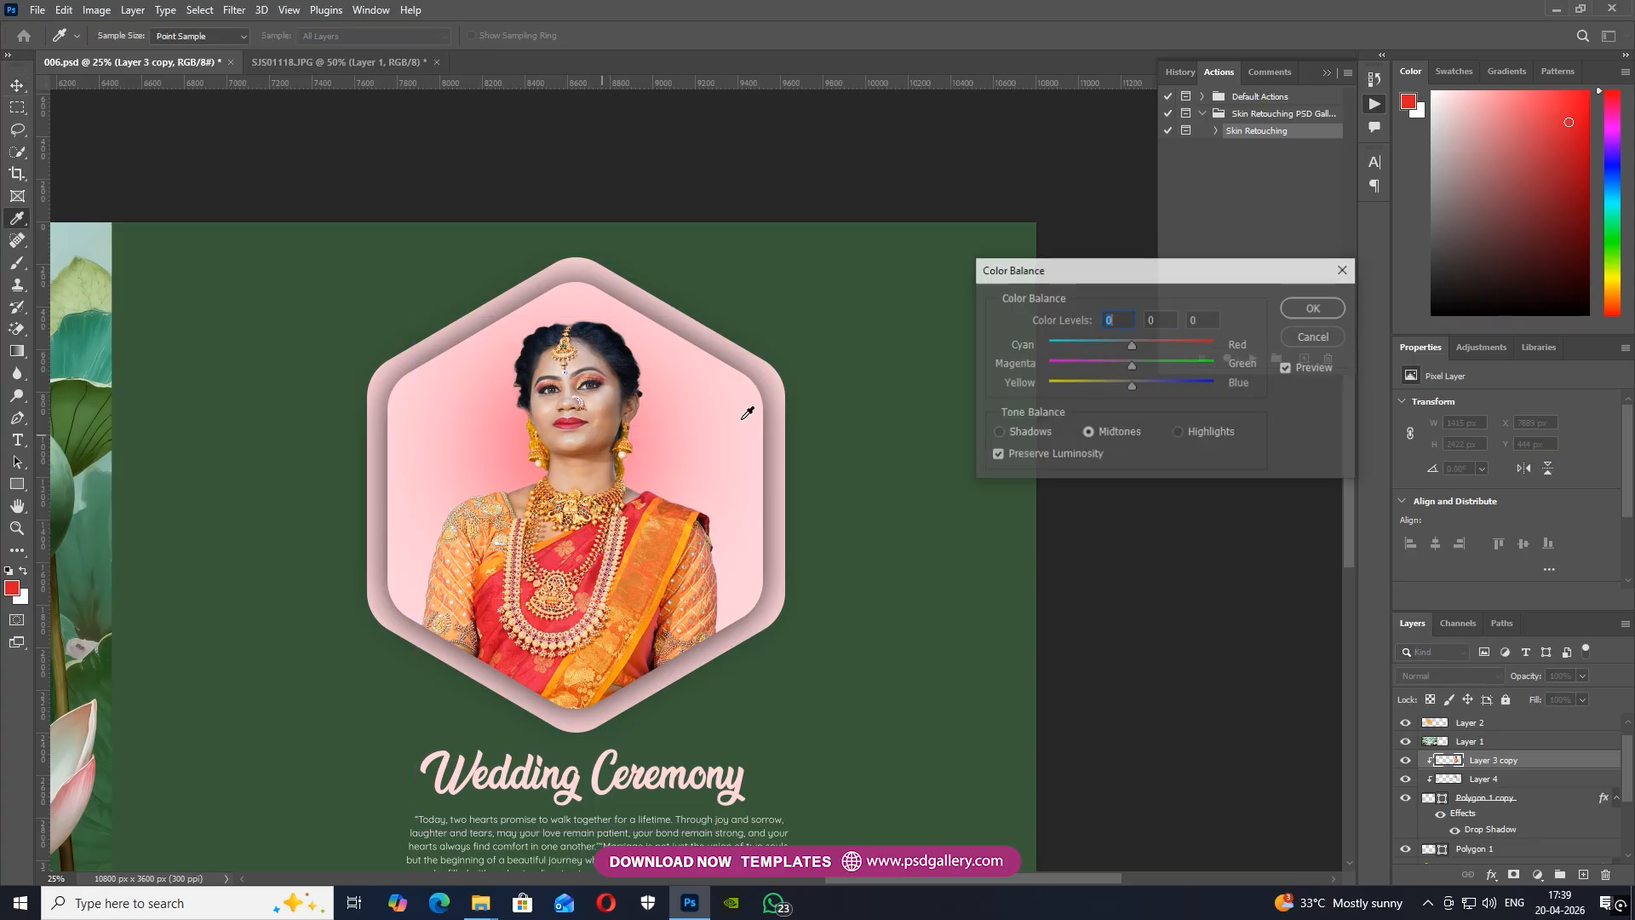
{"action": "left_click_drag", "start_coordinate": [1152, 385], "coordinate": [1143, 383]}
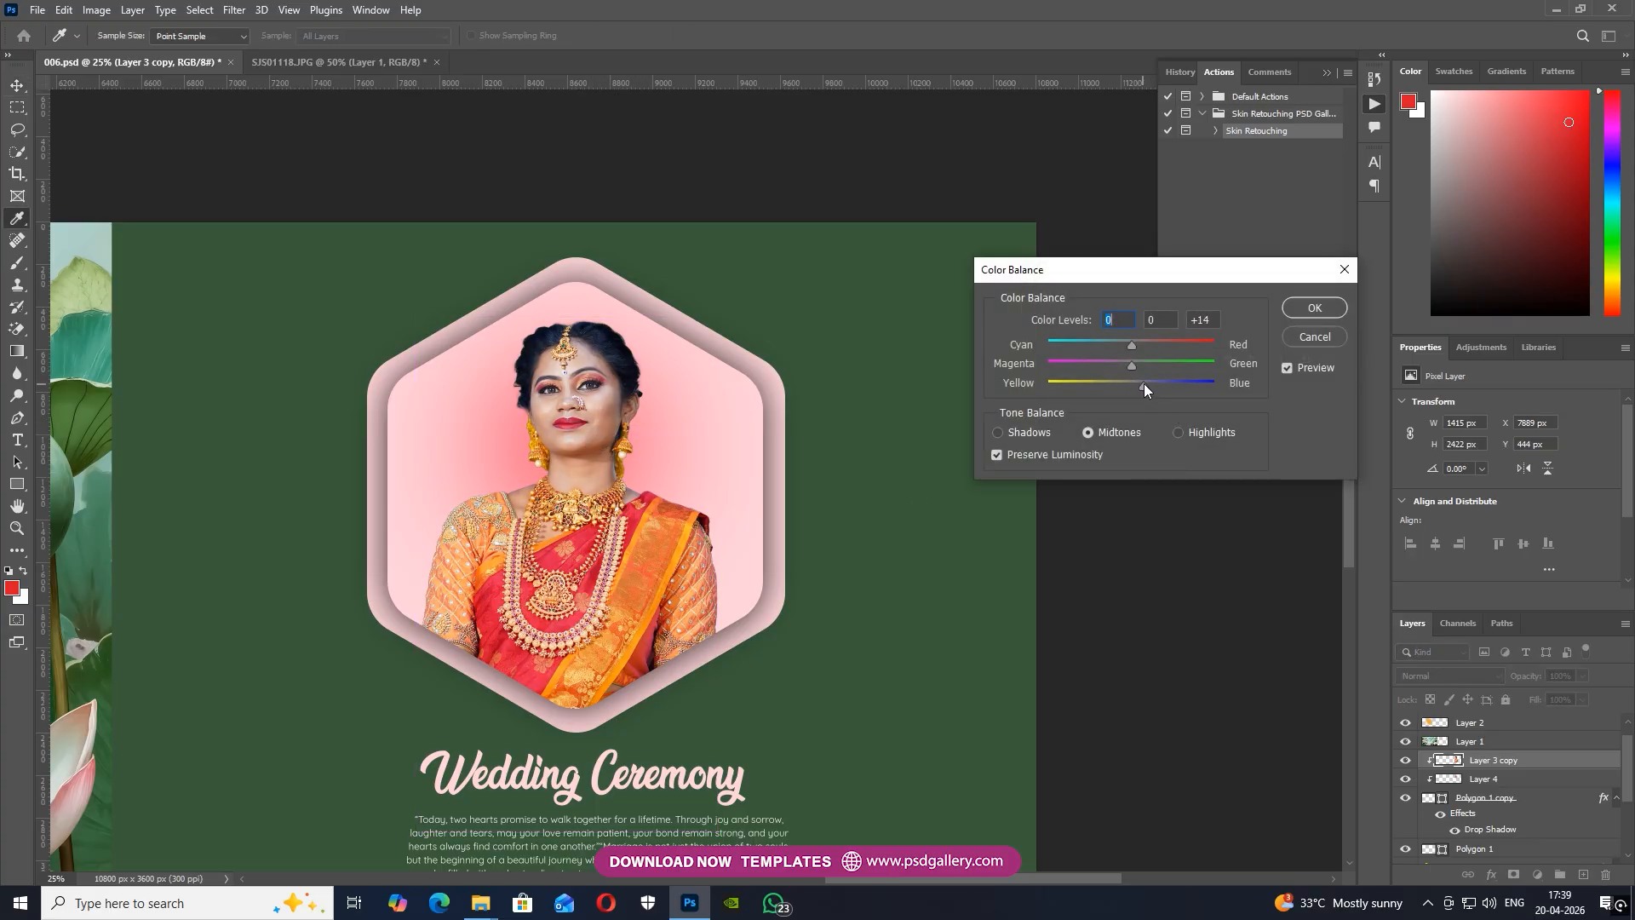
{"action": "left_click", "coordinate": [1314, 307]}
Apply a second Color Balance to the hexagon woman, shifting the midtones slightly toward yellow
{"action": "key", "text": "ctrl+minus"}
{"action": "key", "text": "ctrl+minus"}
{"action": "key", "text": "space"}
{"action": "left_click_drag", "start_coordinate": [559, 414], "coordinate": [688, 396]}
{"action": "key", "text": "ctrl+plus"}
{"action": "key", "text": "space"}
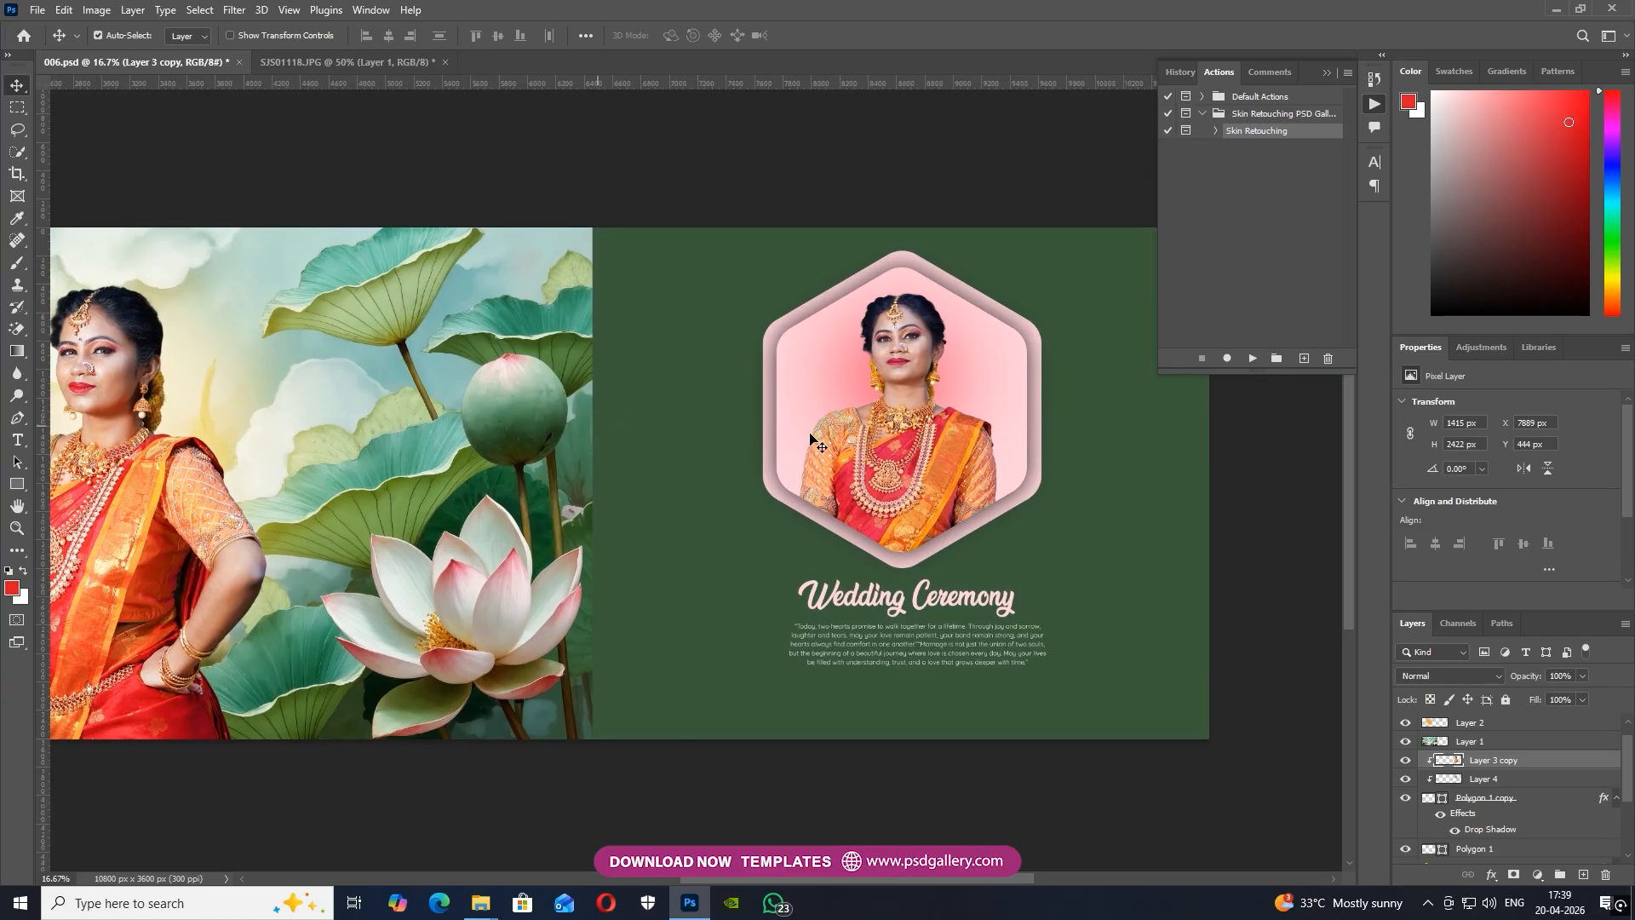
{"action": "key", "text": "ctrl+b"}
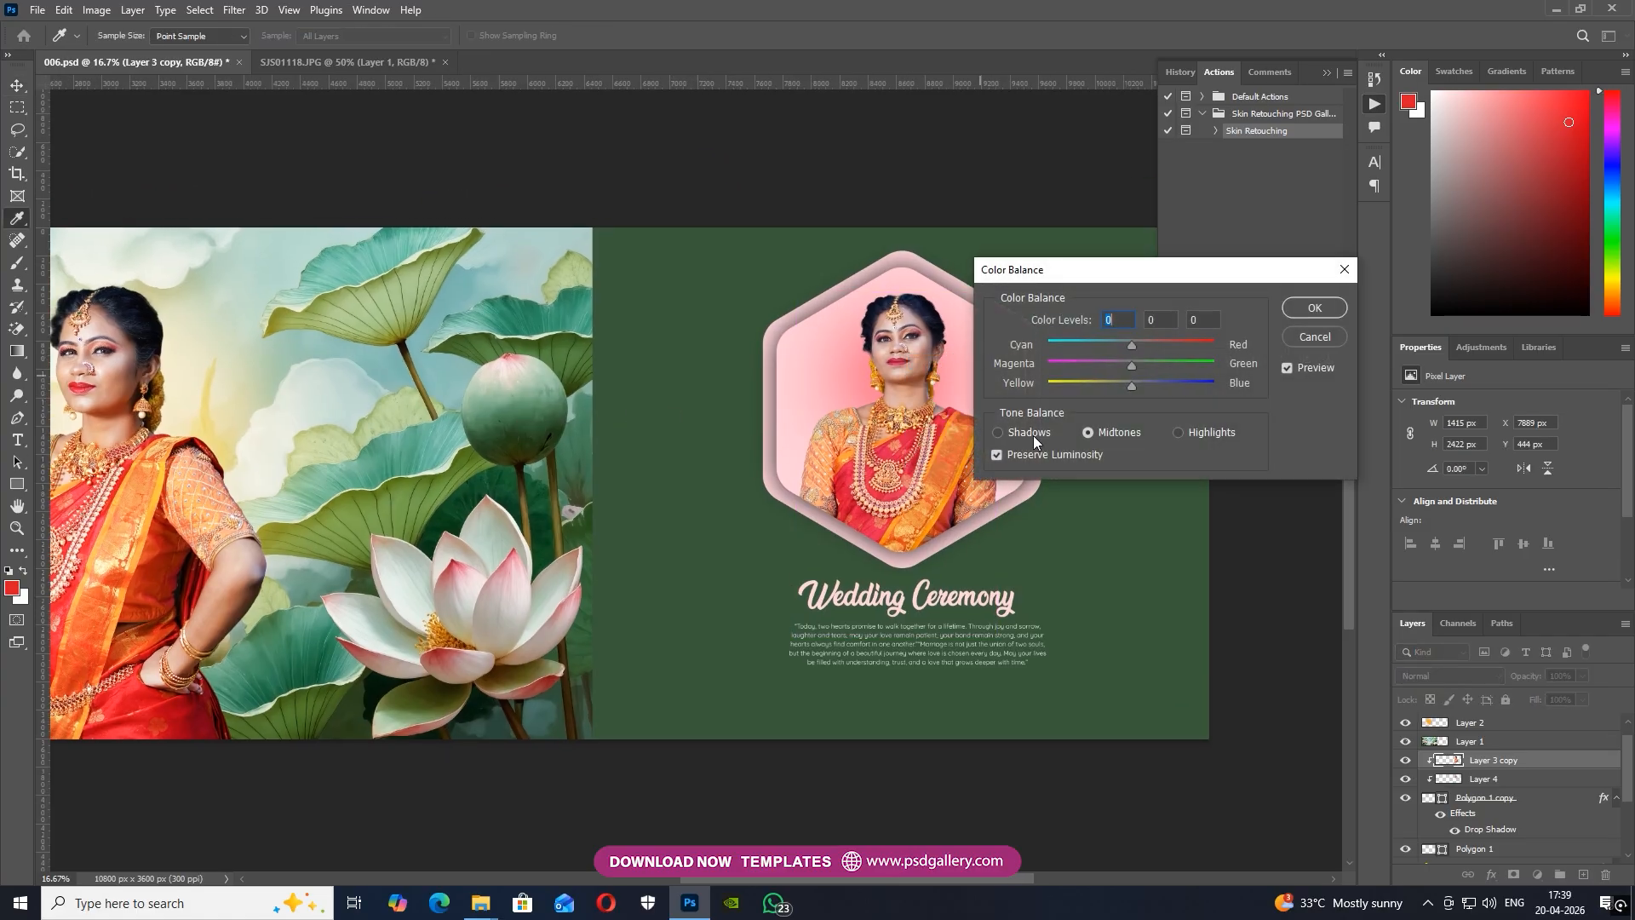
{"action": "left_click_drag", "start_coordinate": [1132, 385], "coordinate": [1128, 383]}
{"action": "left_click", "coordinate": [1317, 306]}
Compare the skin and saree colors of the large woman on the lotus background with those of the woman in the hexagon
{"action": "key", "text": "space"}
{"action": "left_click_drag", "start_coordinate": [647, 451], "coordinate": [1066, 454]}
{"action": "key", "text": "ctrl+plus"}
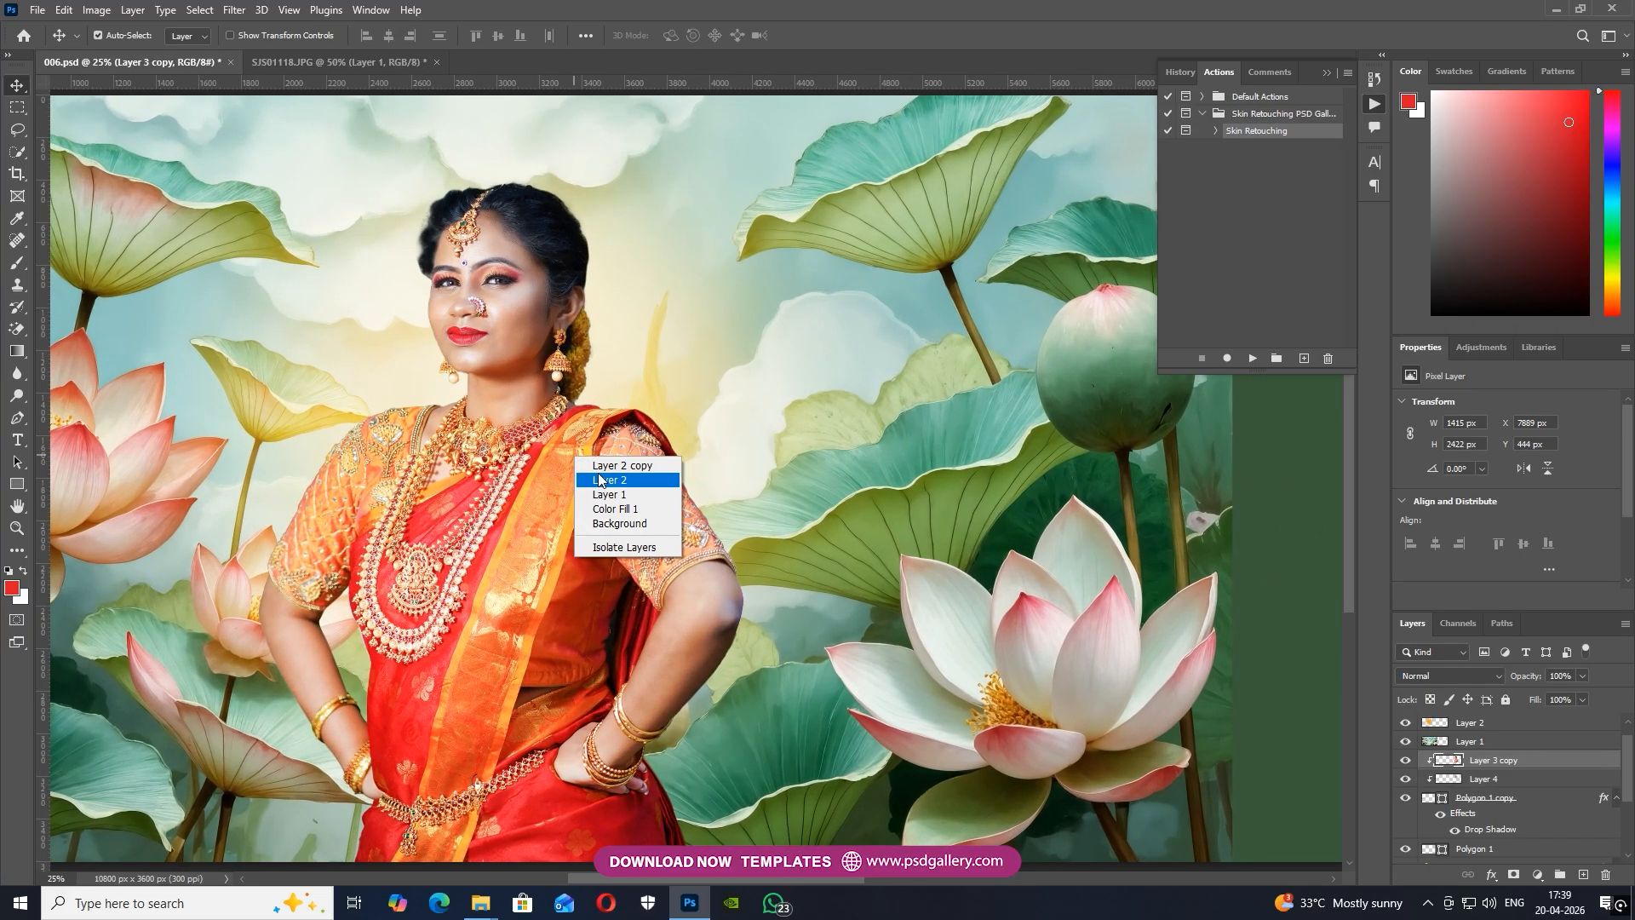
{"action": "left_click", "coordinate": [601, 480]}
{"action": "key", "text": "ctrl+minus"}
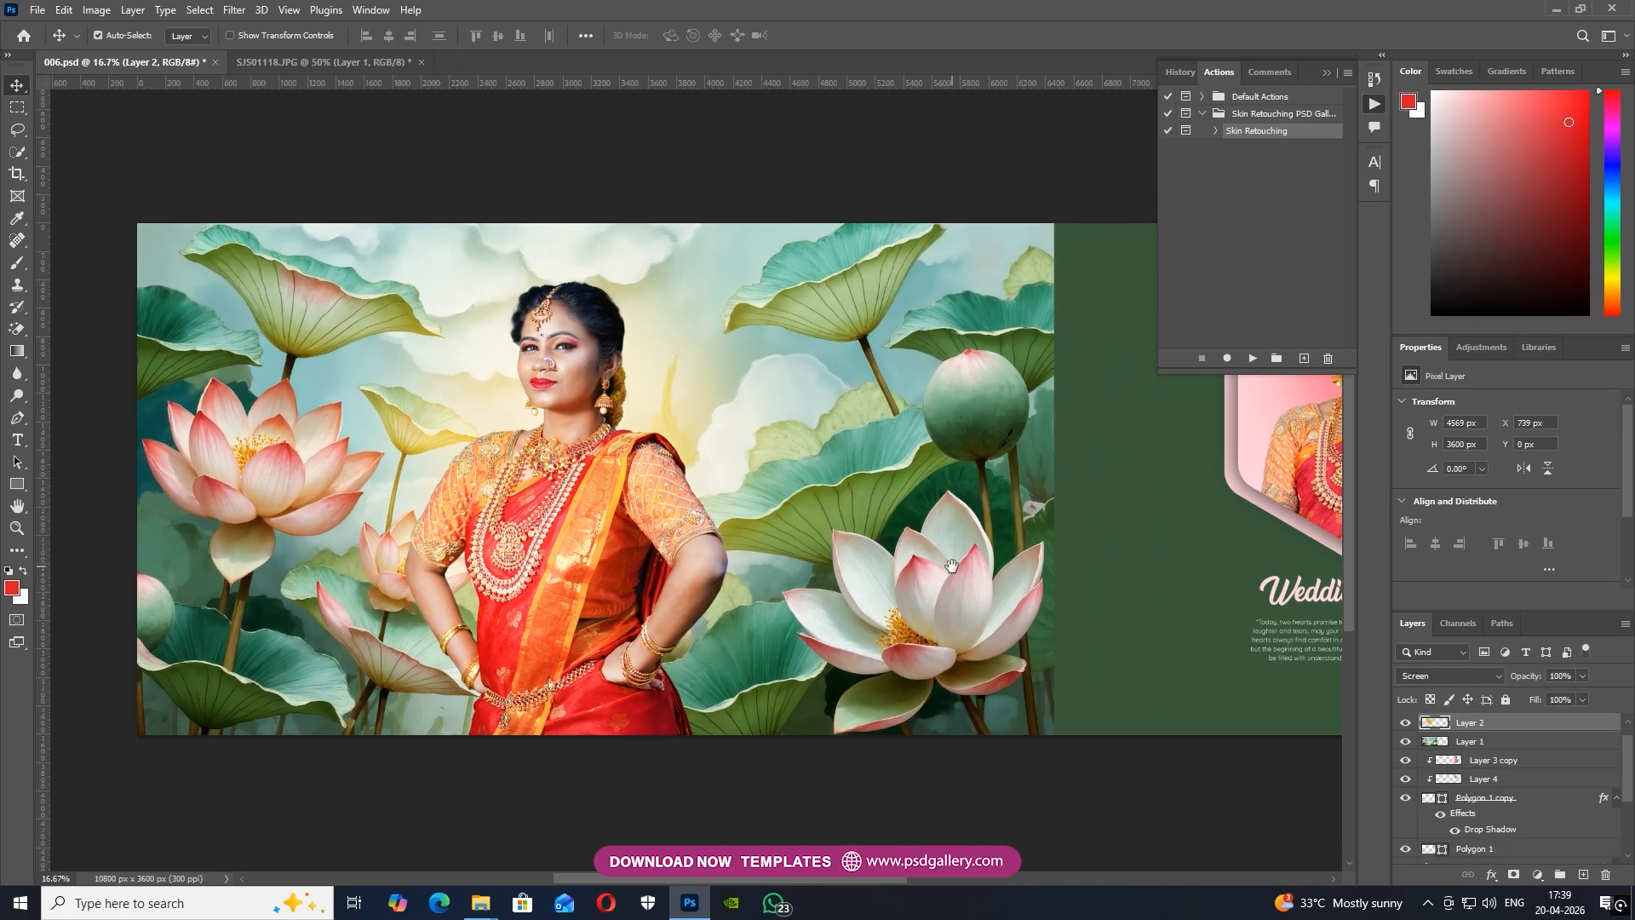
{"action": "left_click_drag", "start_coordinate": [951, 565], "coordinate": [828, 682]}
{"action": "key", "text": "ctrl+plus"}
{"action": "left_click_drag", "start_coordinate": [1107, 647], "coordinate": [611, 622]}
{"action": "key", "text": "ctrl+plus"}
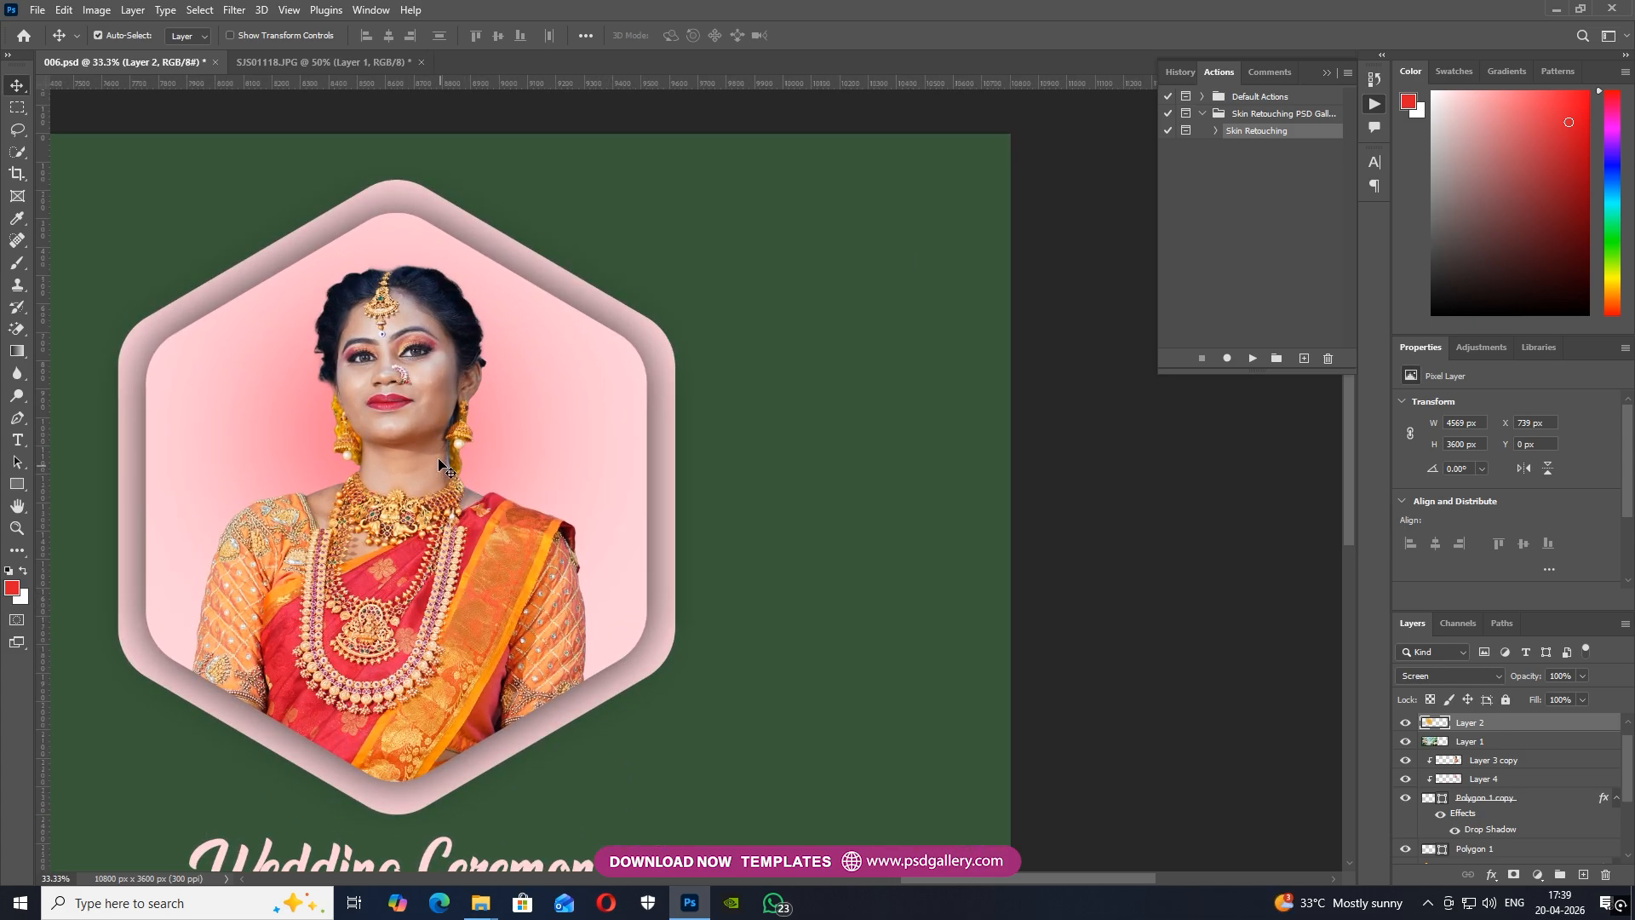
{"action": "left_click", "coordinate": [460, 466]}
{"action": "left_click_drag", "start_coordinate": [426, 478], "coordinate": [792, 456]}
{"action": "left_click_drag", "start_coordinate": [521, 496], "coordinate": [971, 473]}
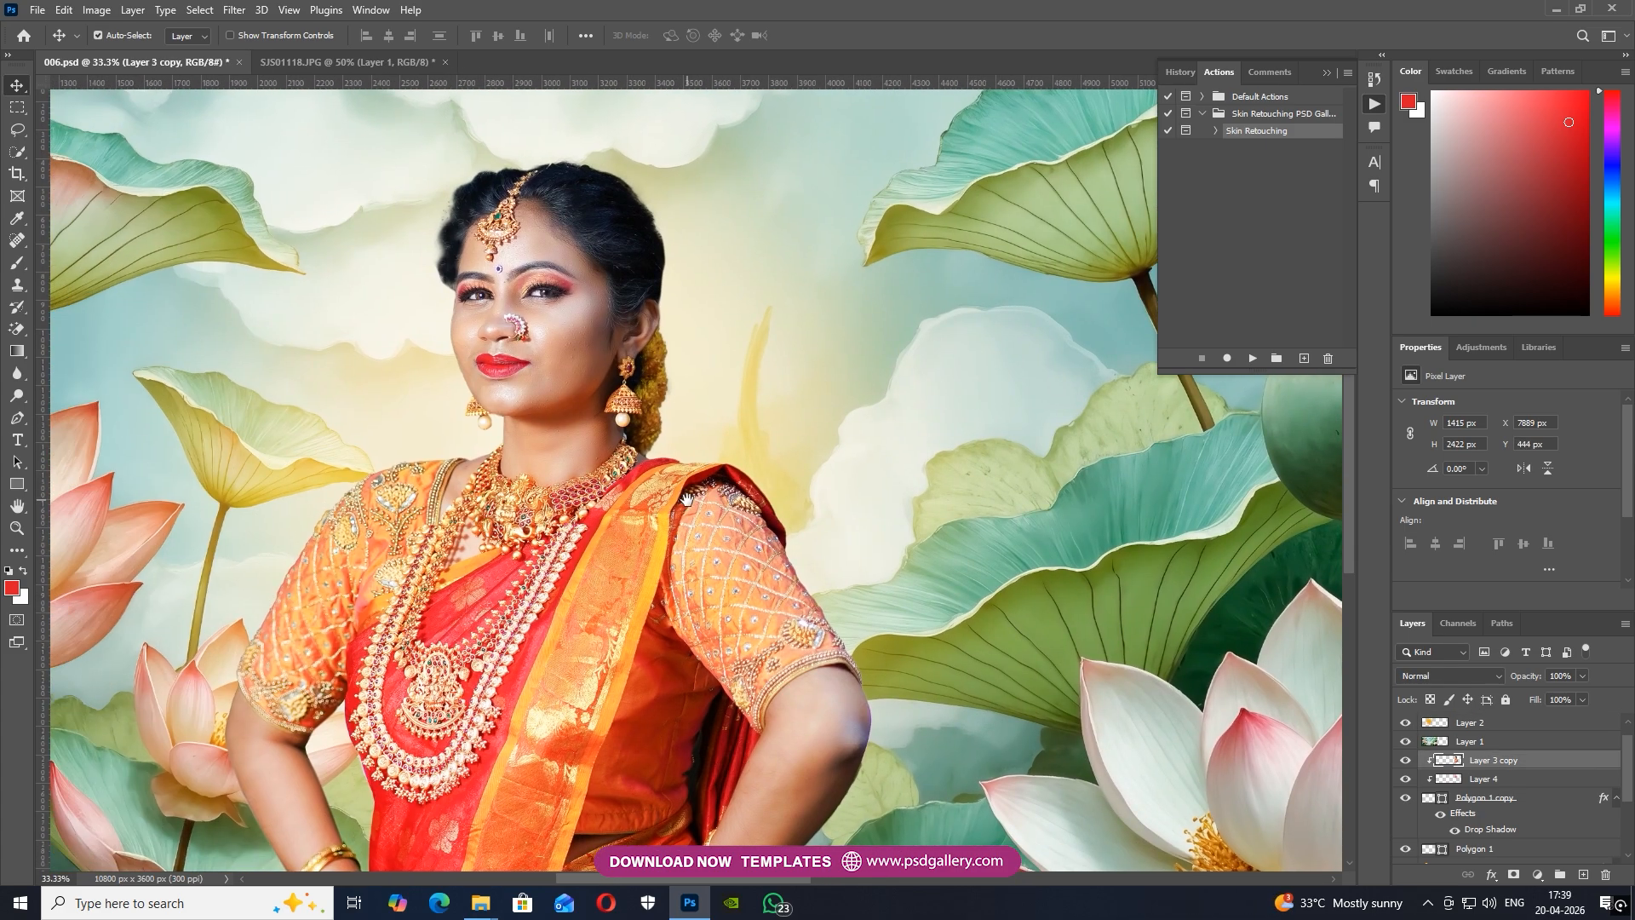
{"action": "left_click_drag", "start_coordinate": [627, 501], "coordinate": [785, 503]}
{"action": "left_click_drag", "start_coordinate": [1025, 705], "coordinate": [785, 601]}
{"action": "left_click_drag", "start_coordinate": [920, 712], "coordinate": [776, 775]}
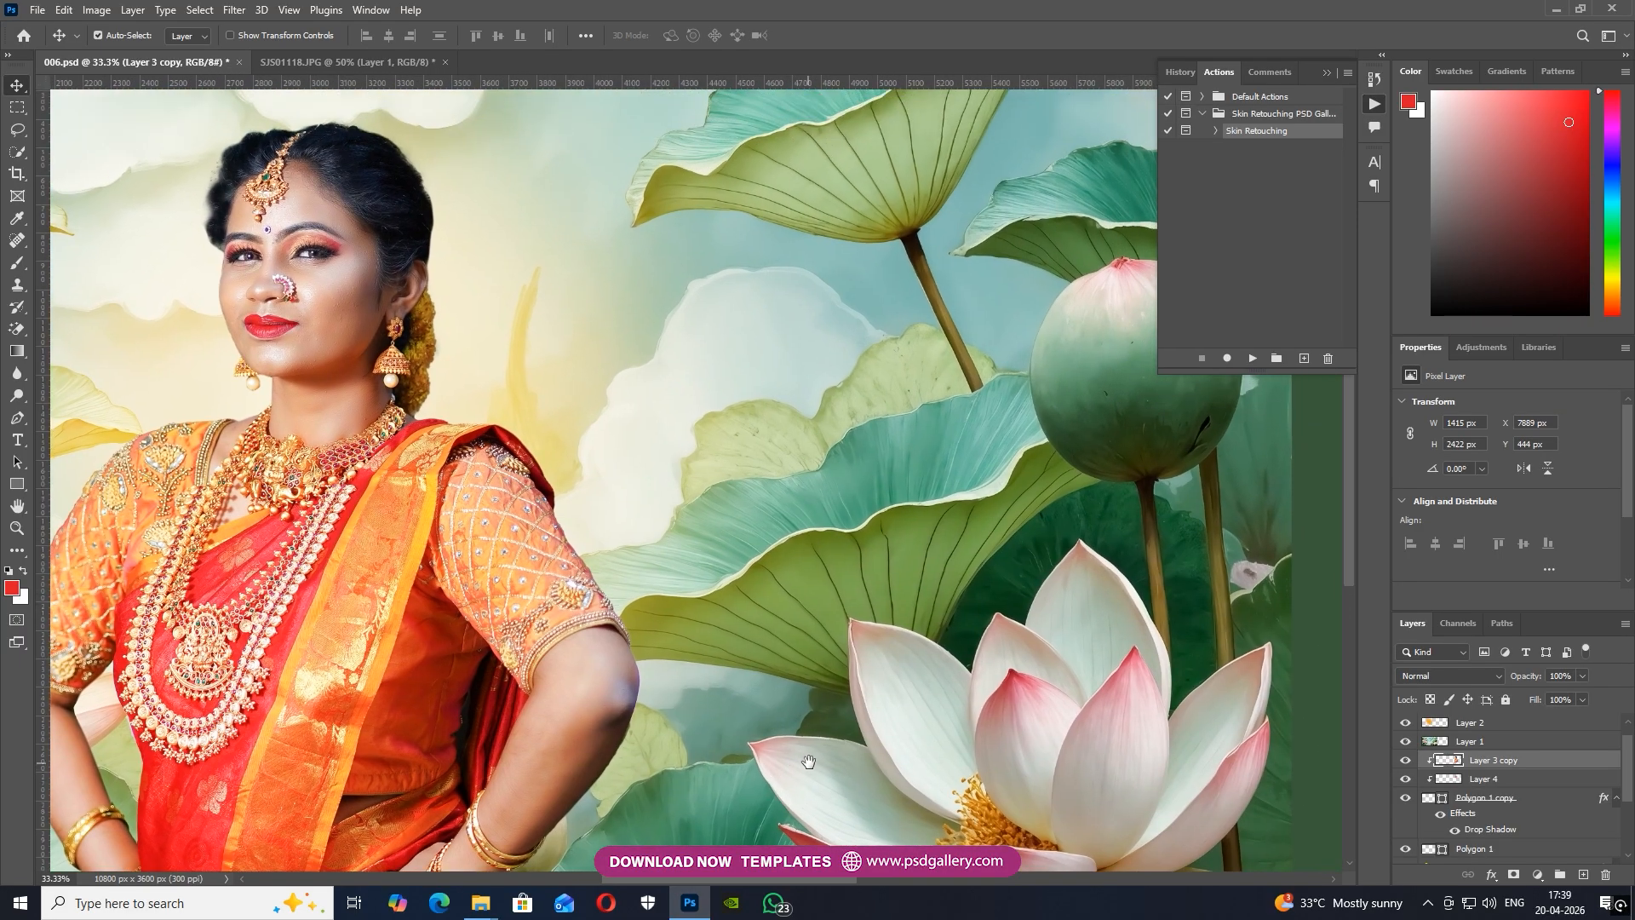